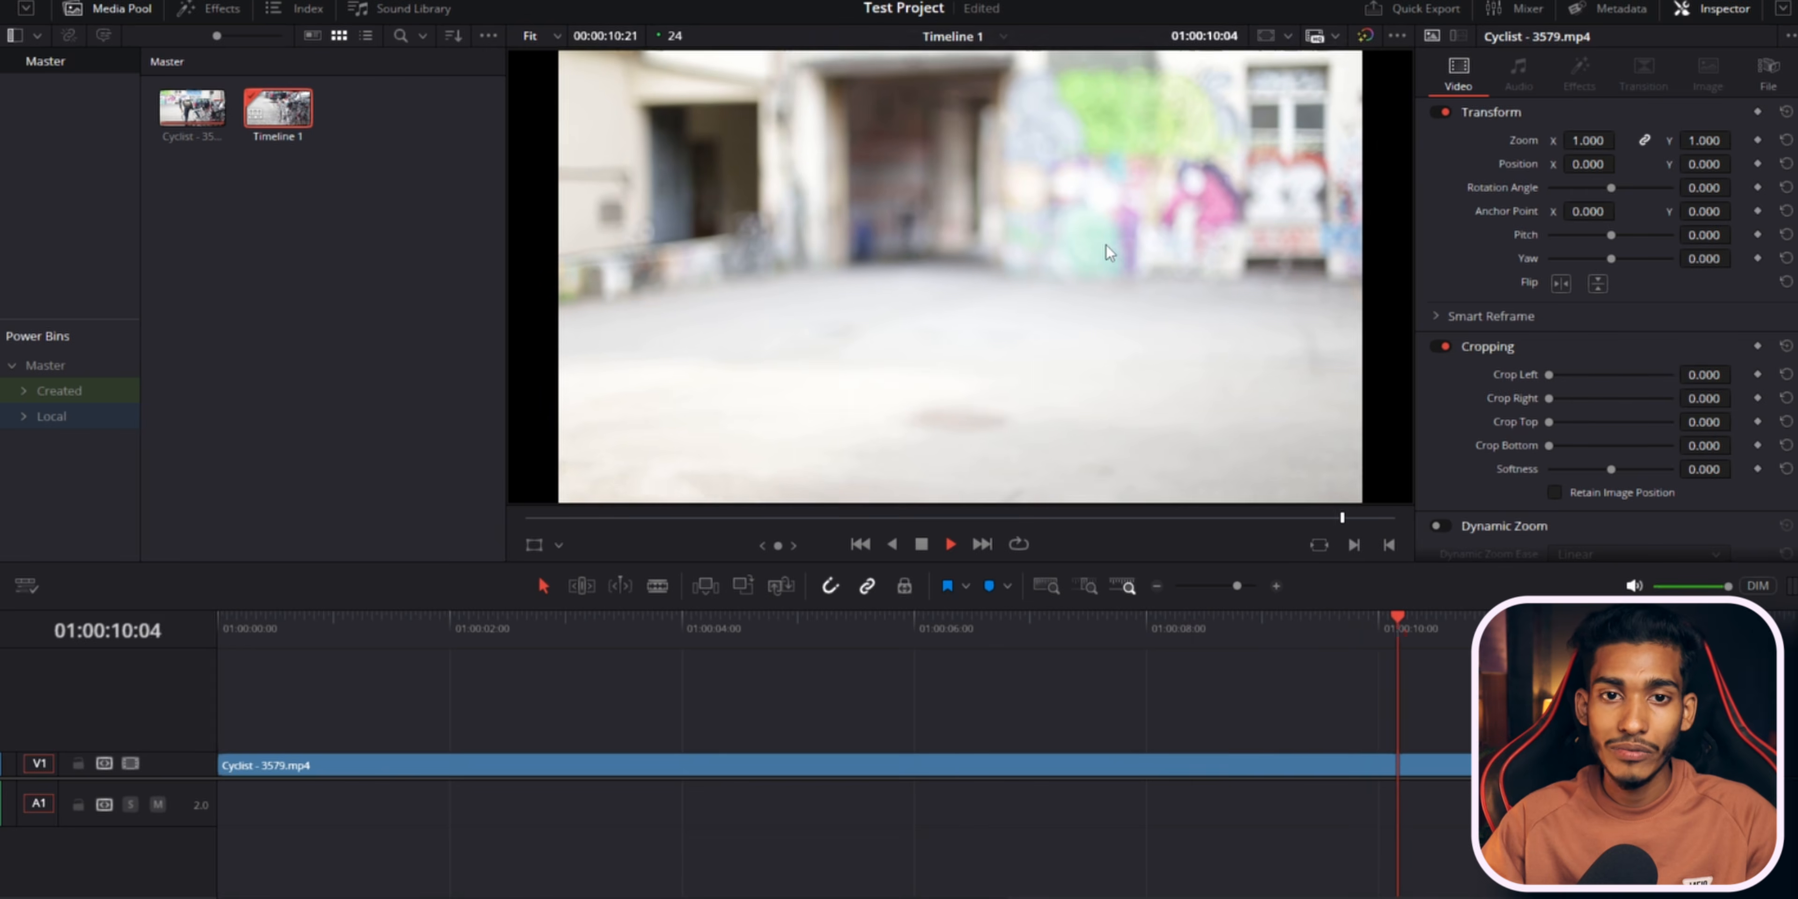
Delete the cyclist clip from the timeline and undo the deletion.
click(1152, 768)
click(881, 705)
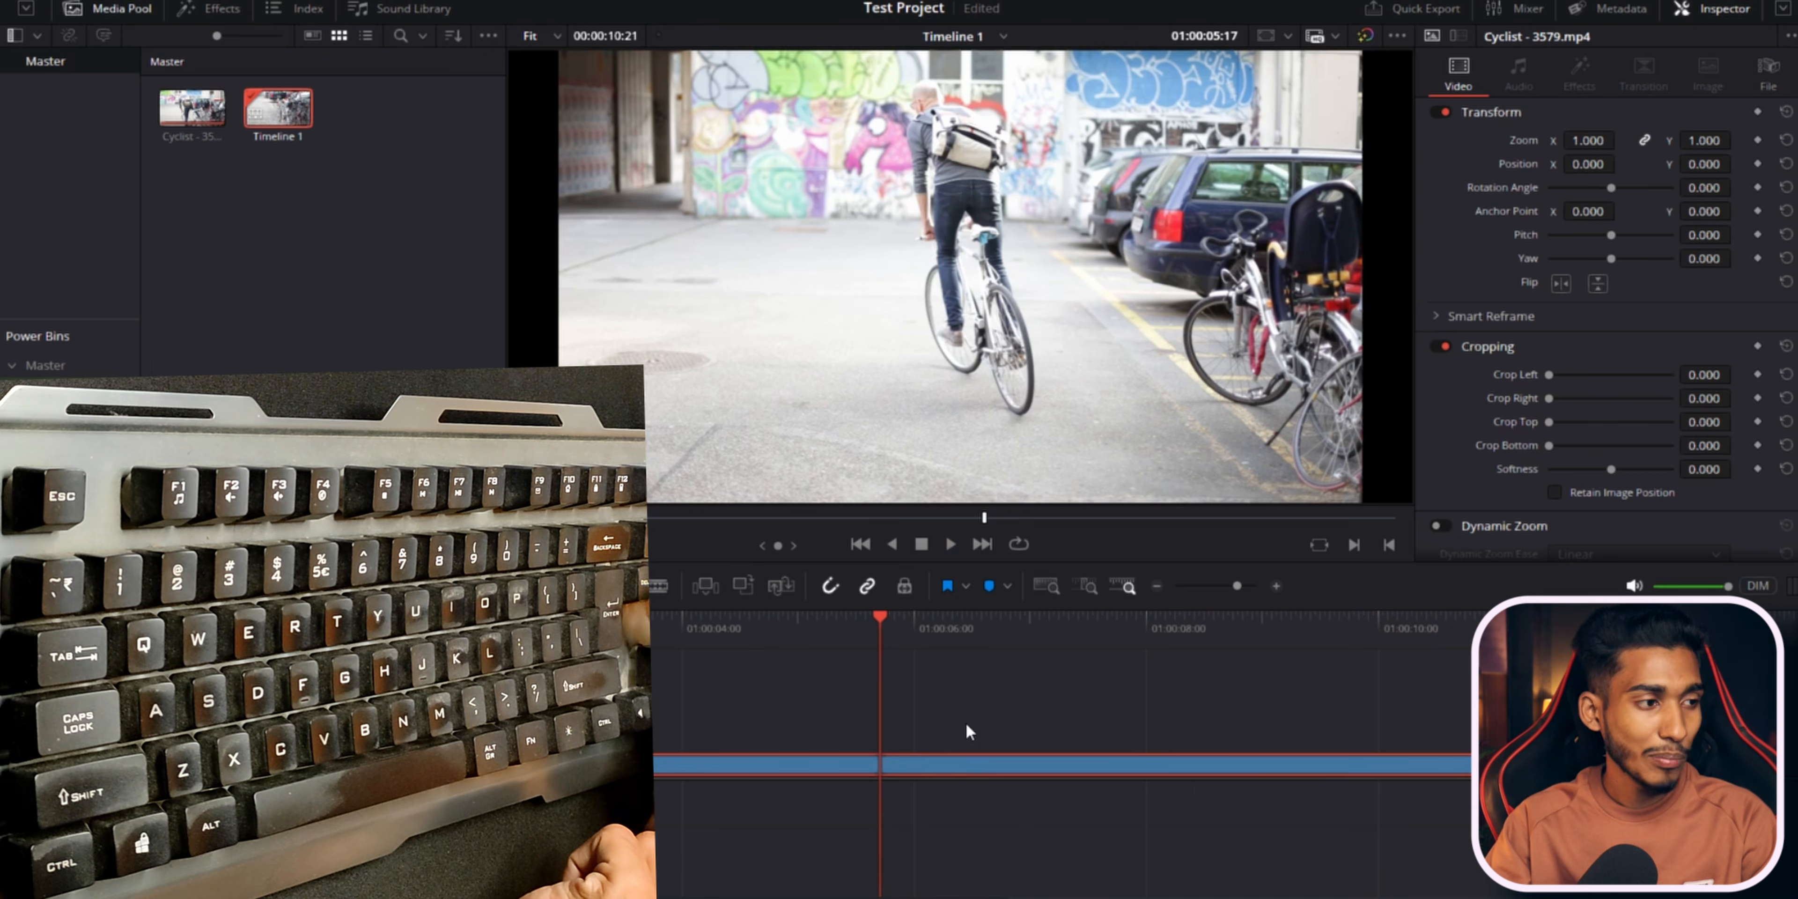
key(BackSpace)
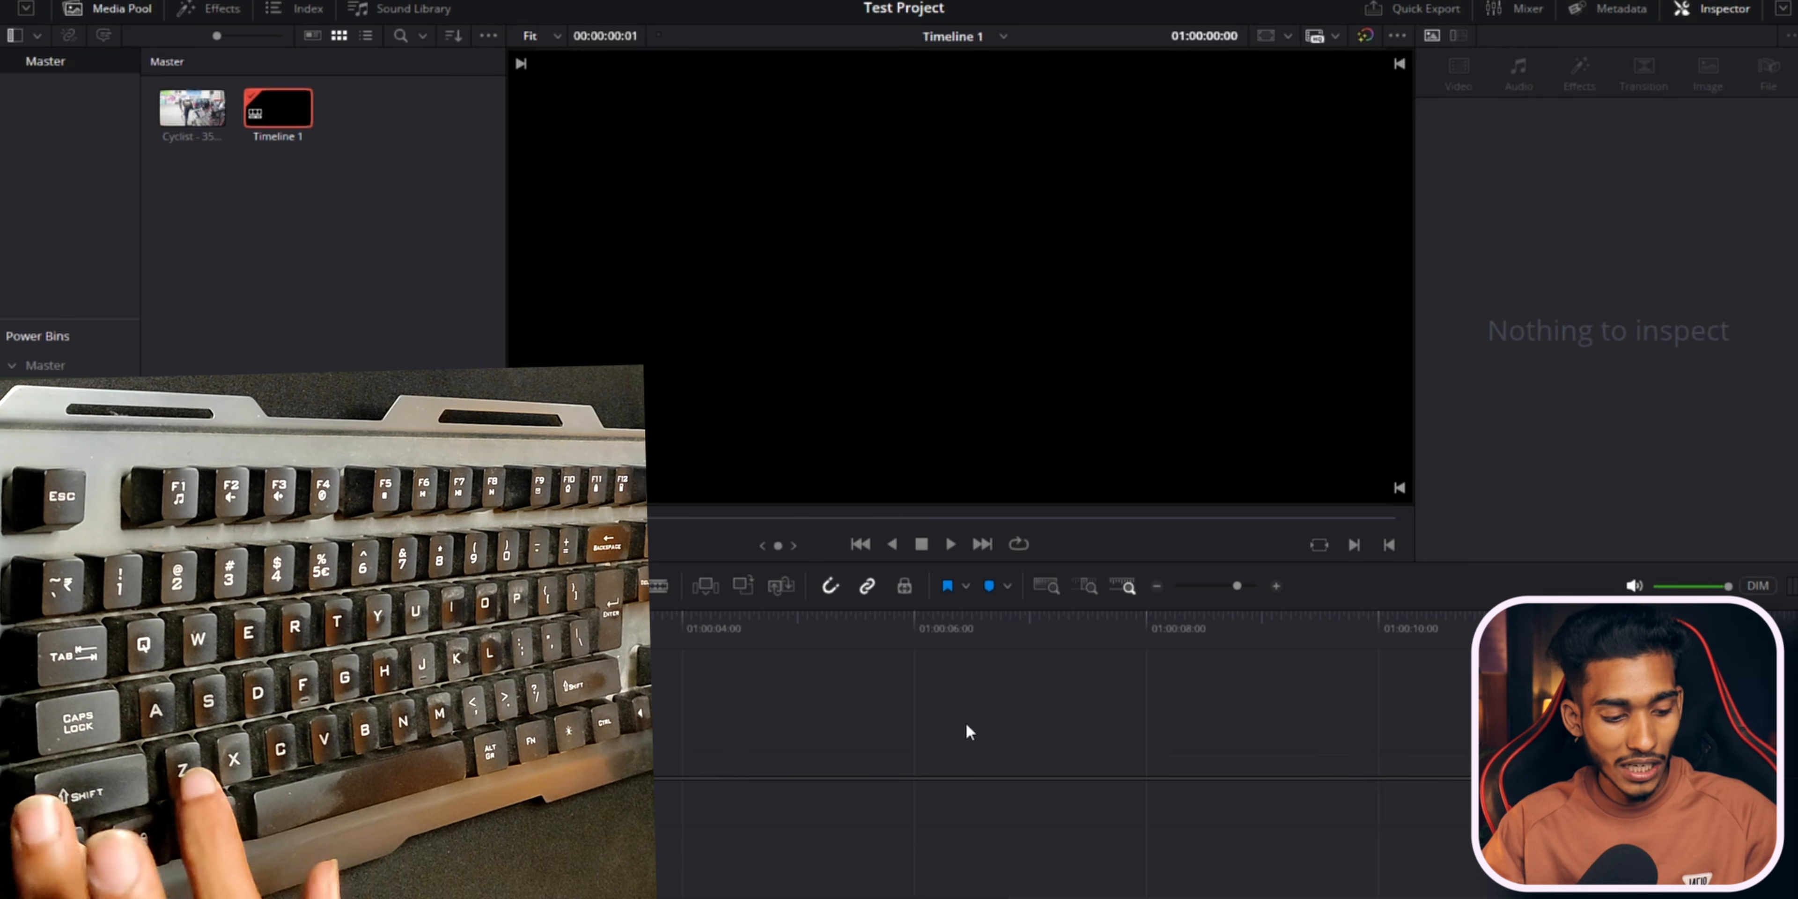
key(ctrl+z)
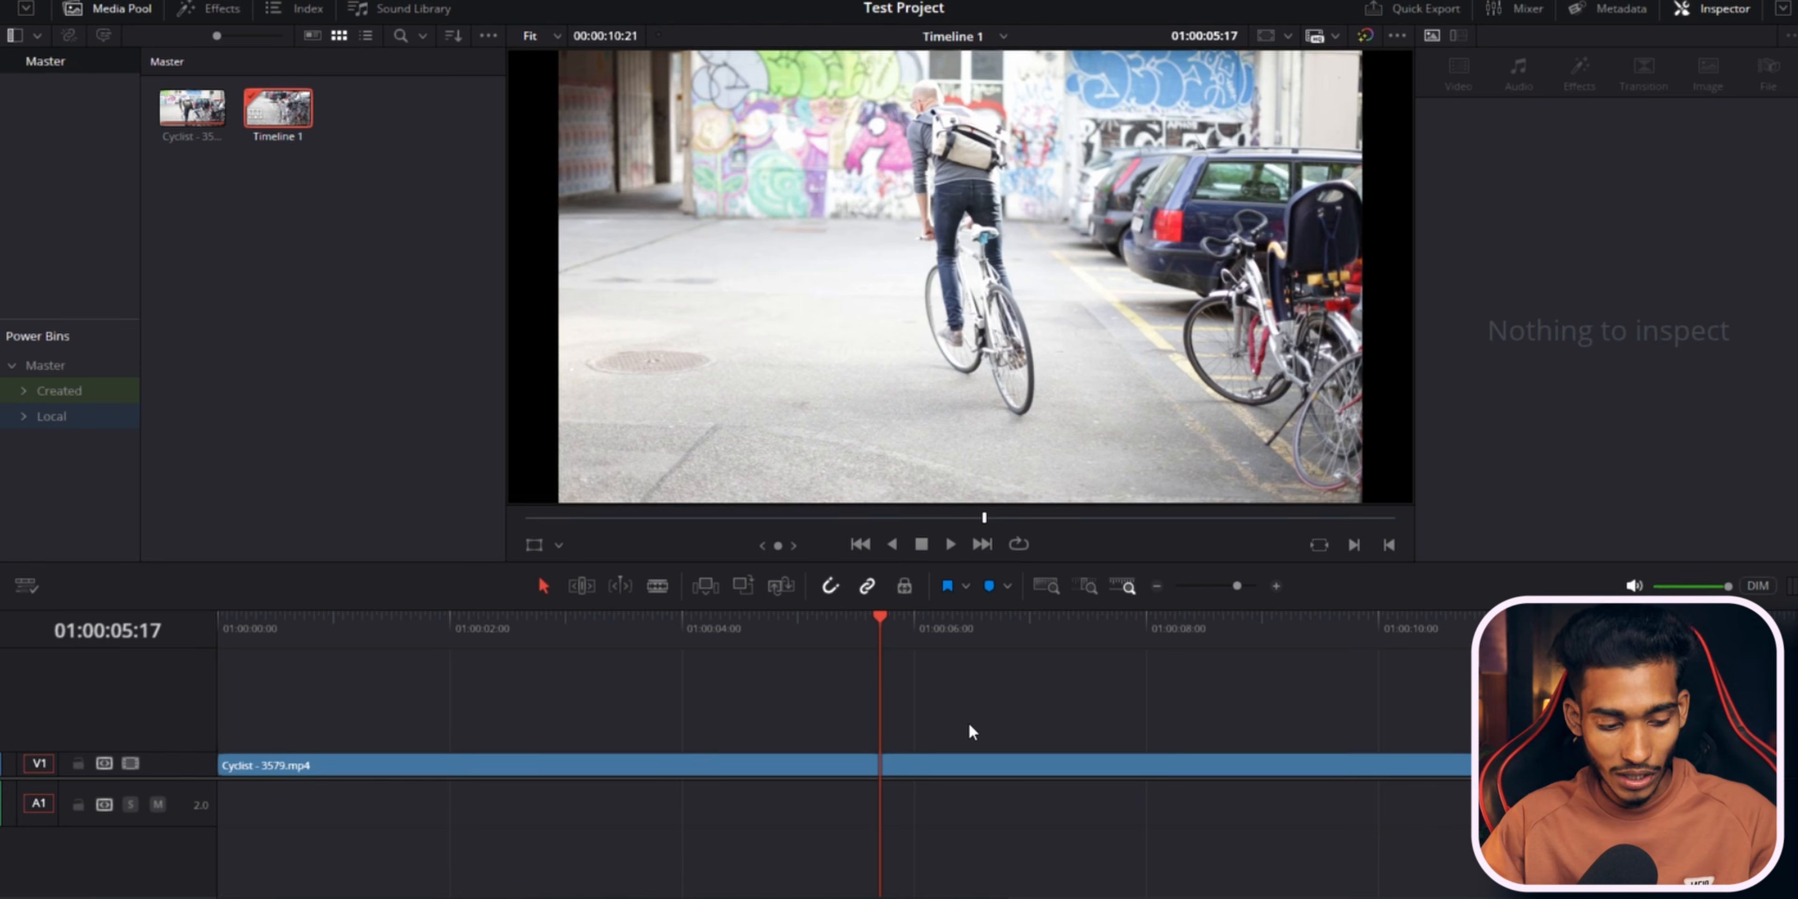
Split the clip at 01:00:05:17 and drag the second part later along the track.
click(966, 764)
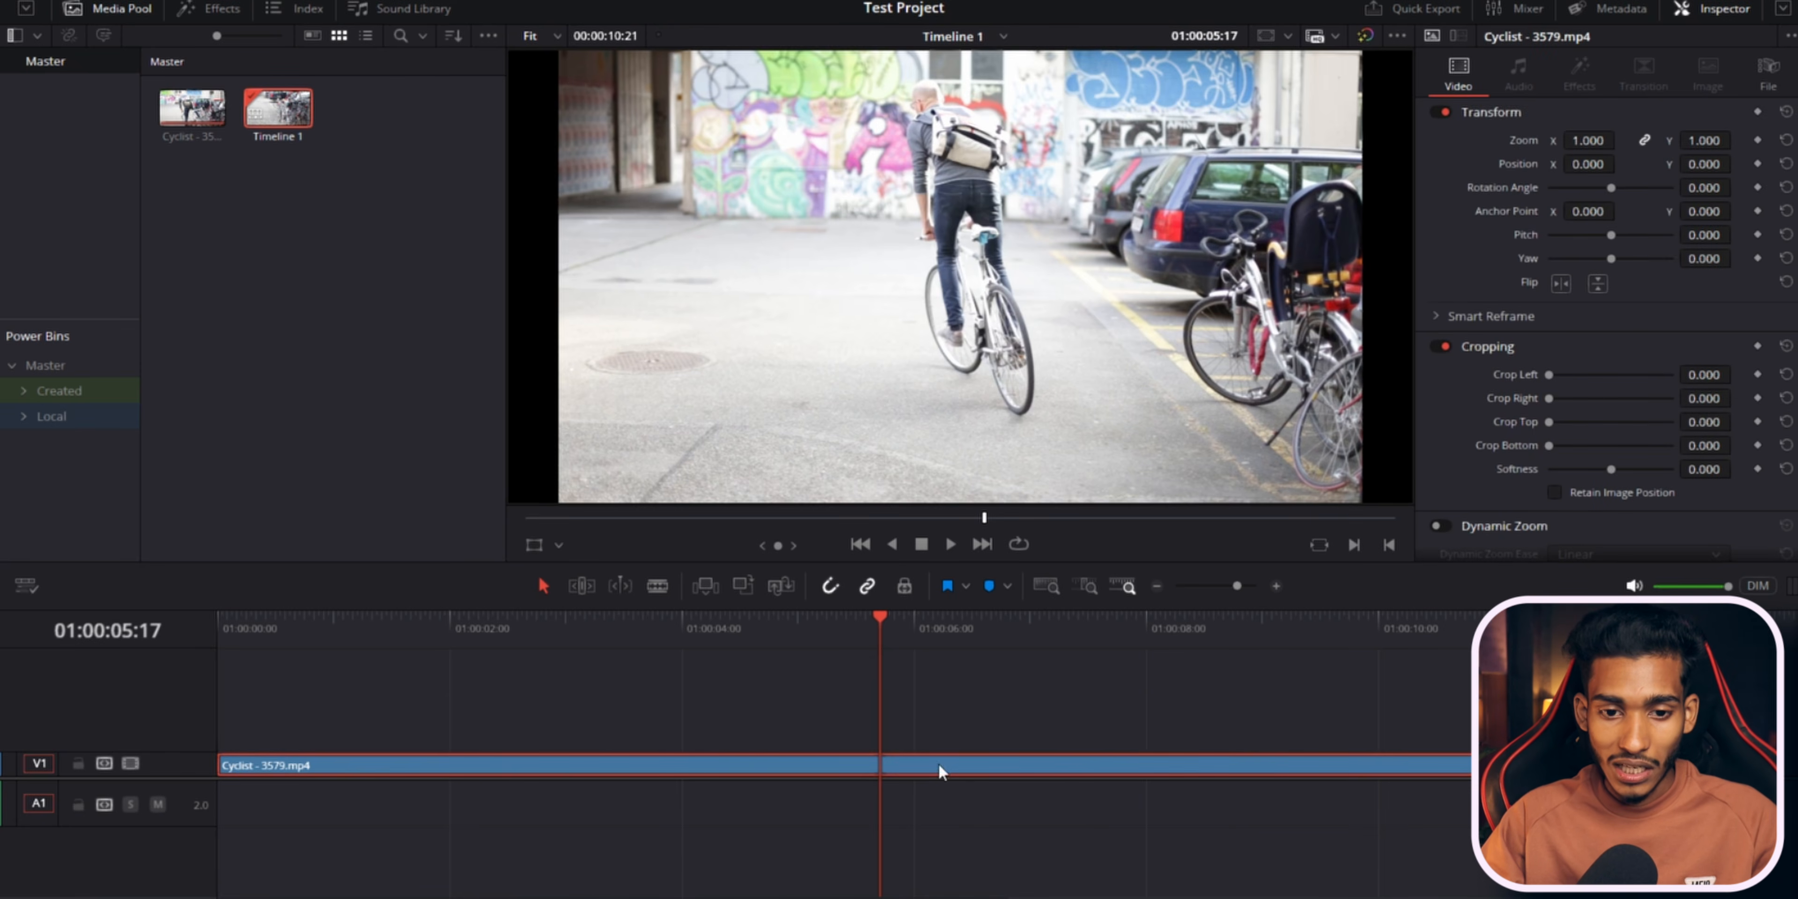
key(ctrl+b)
drag(987, 774, 1214, 711)
click(1215, 704)
click(1174, 631)
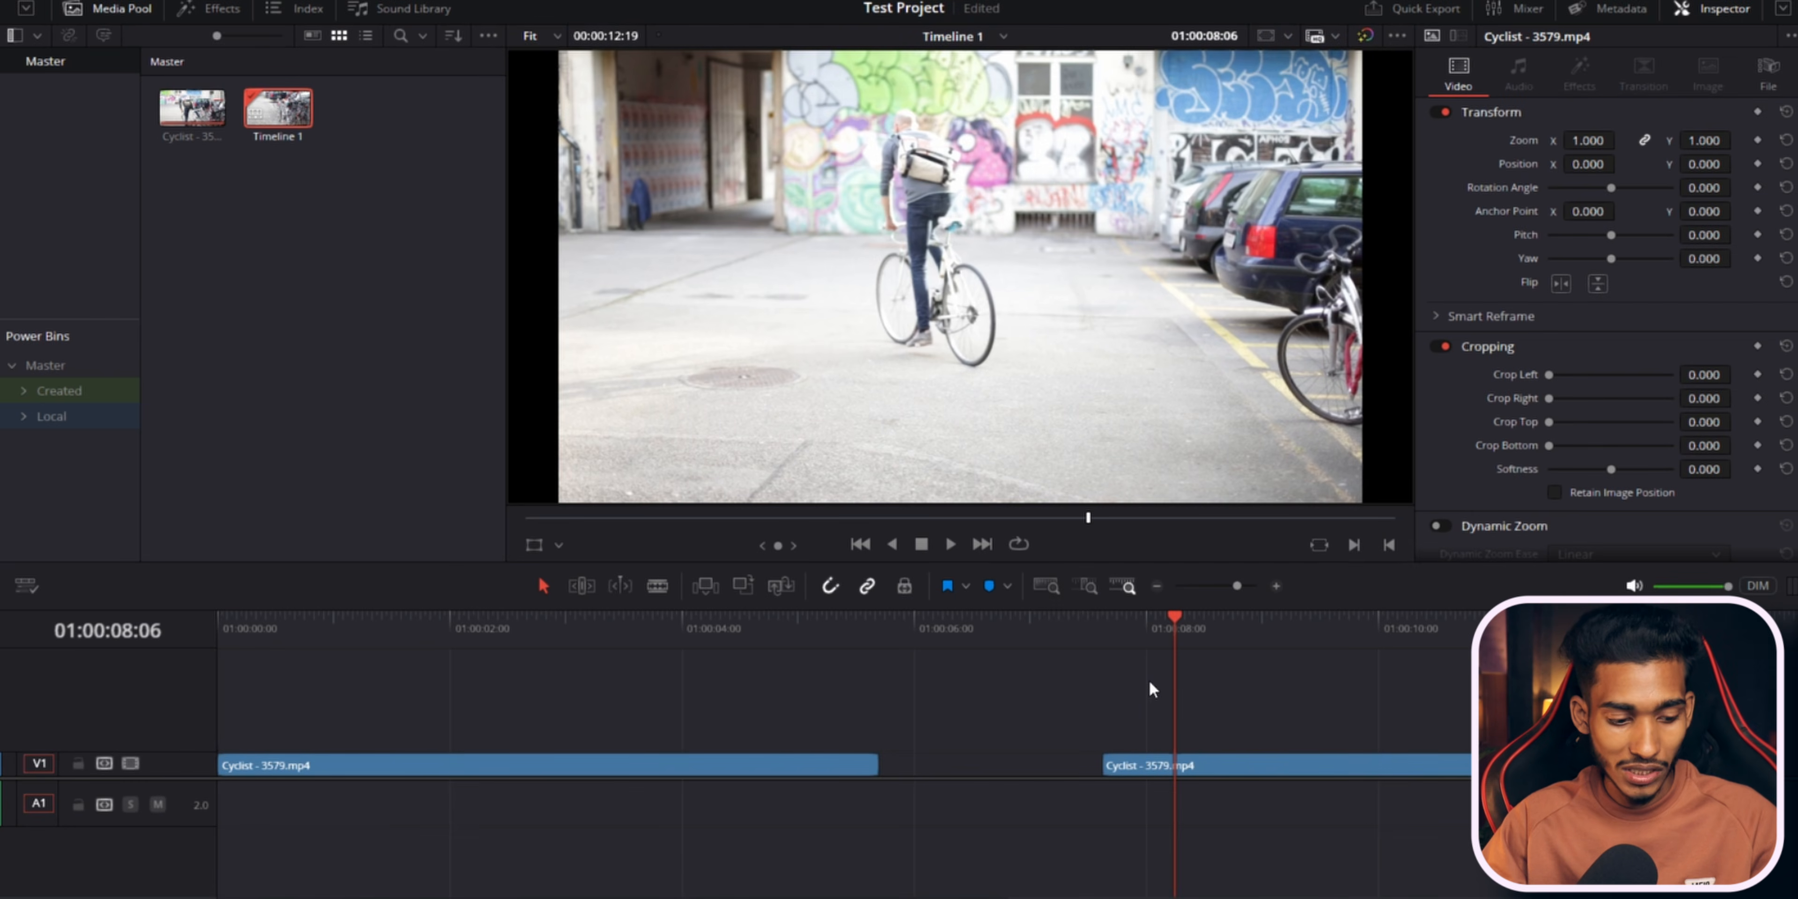
Undo and redo the split-clip move to compare both versions.
key(ctrl+z)
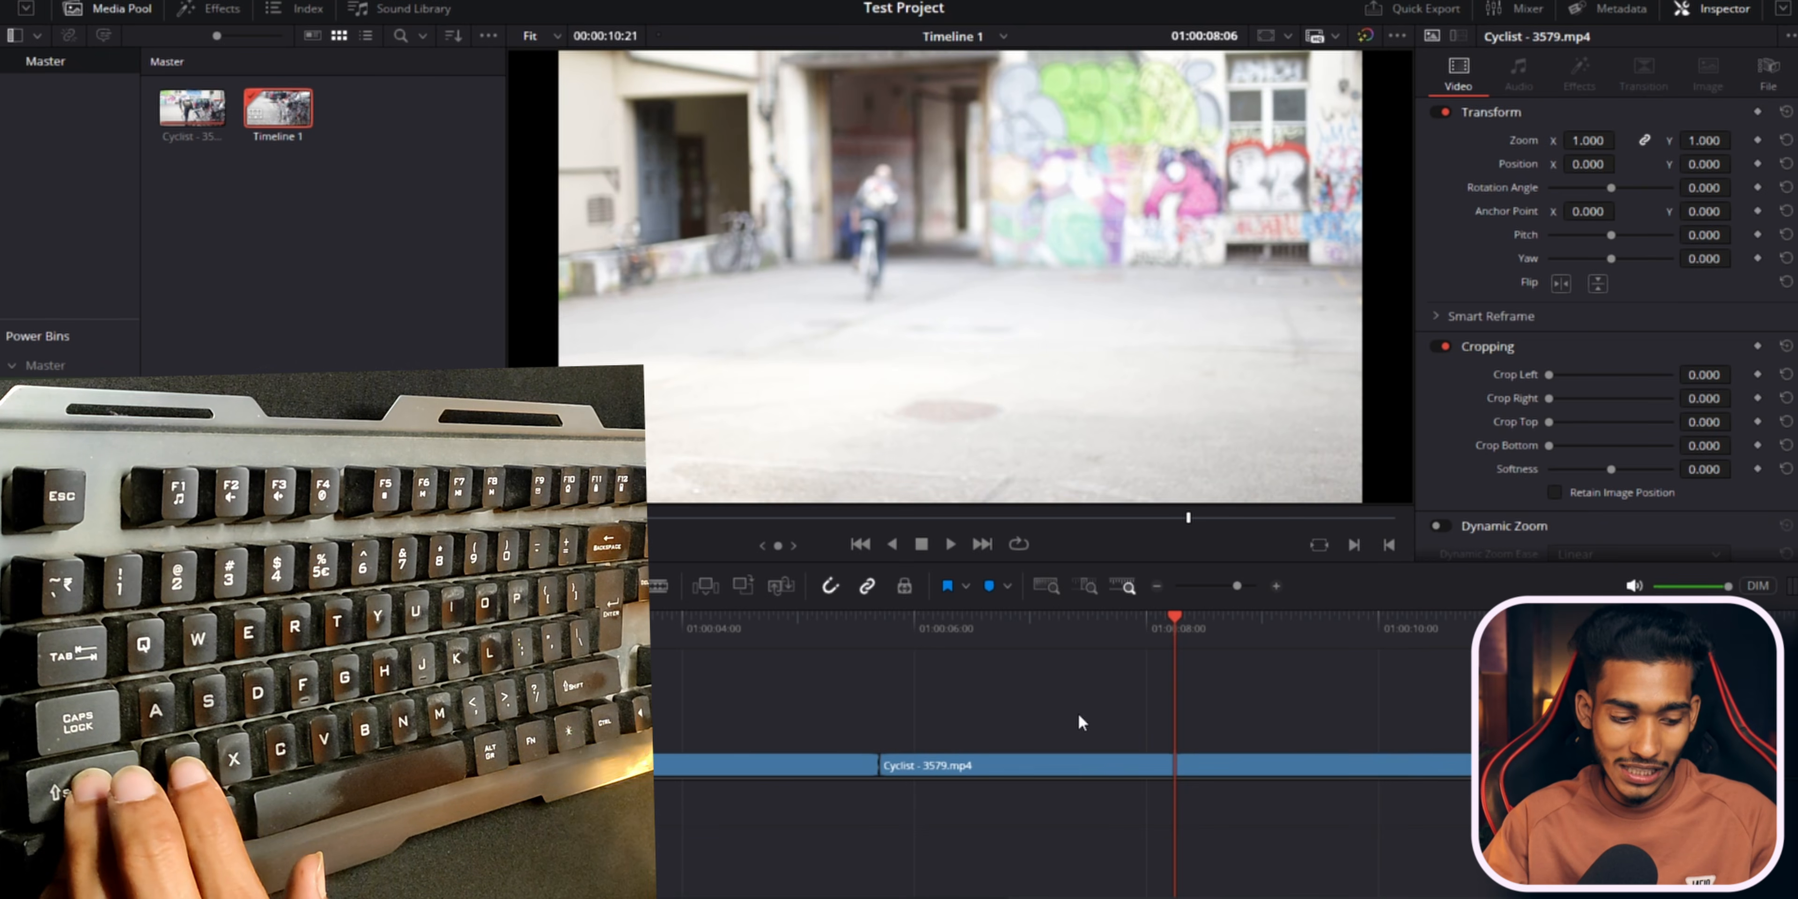
key(ctrl+z)
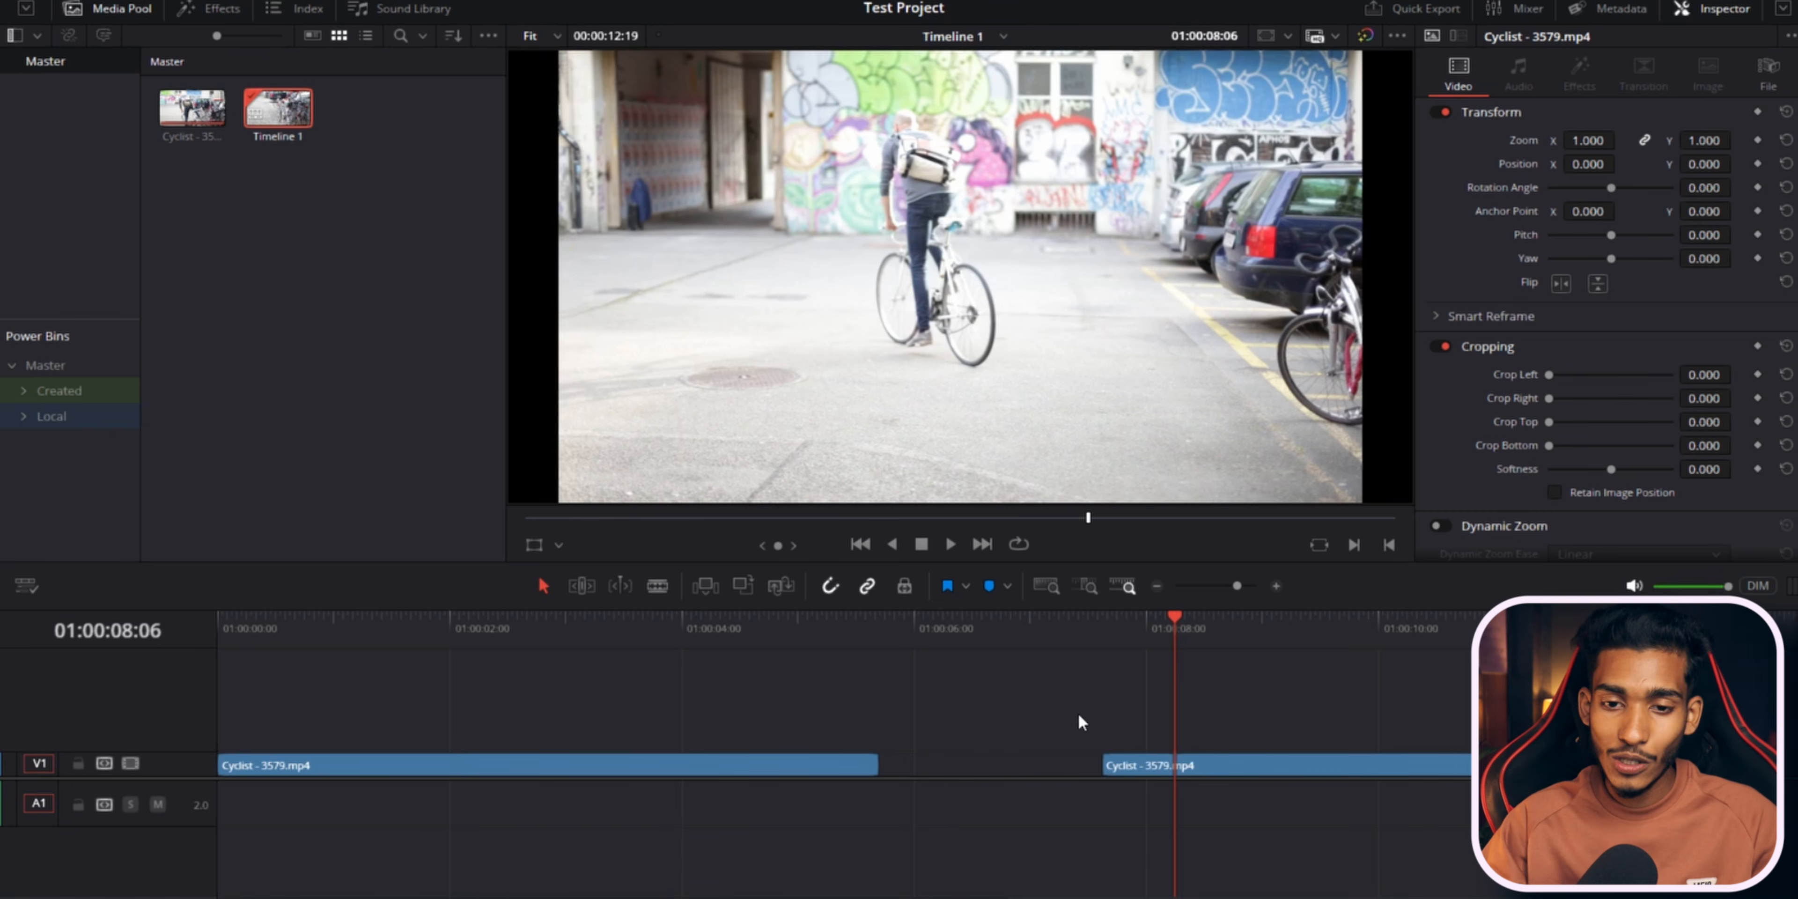
key(ctrl+shift+z)
click(936, 630)
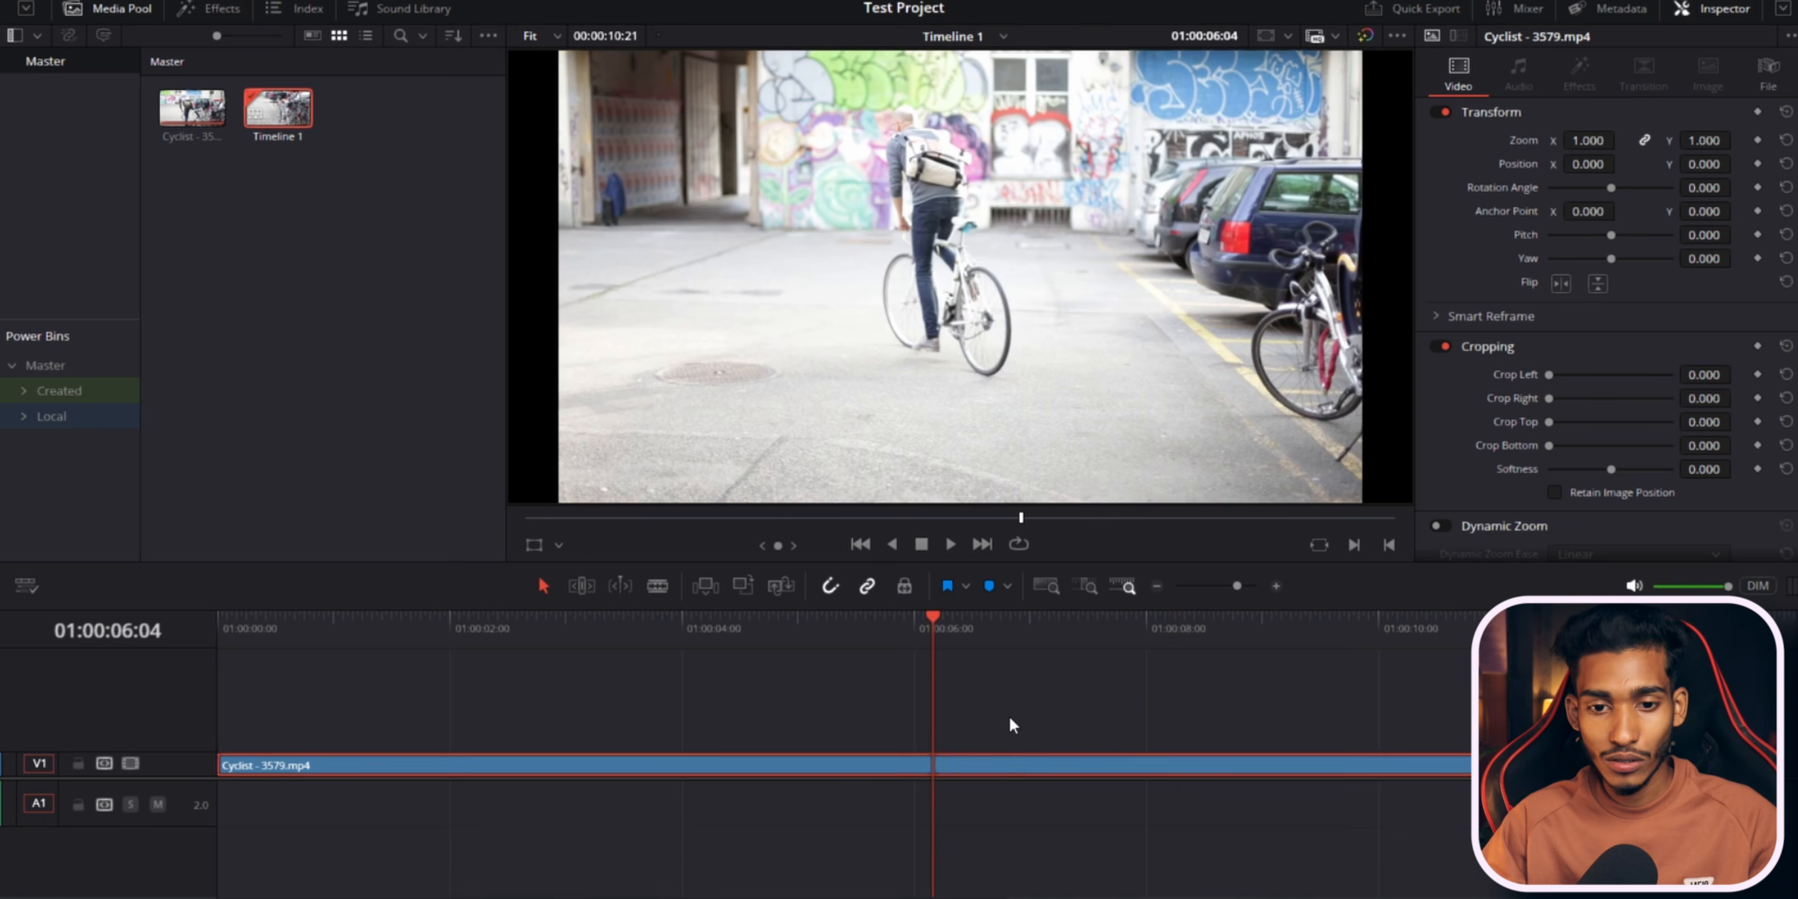
click(1039, 630)
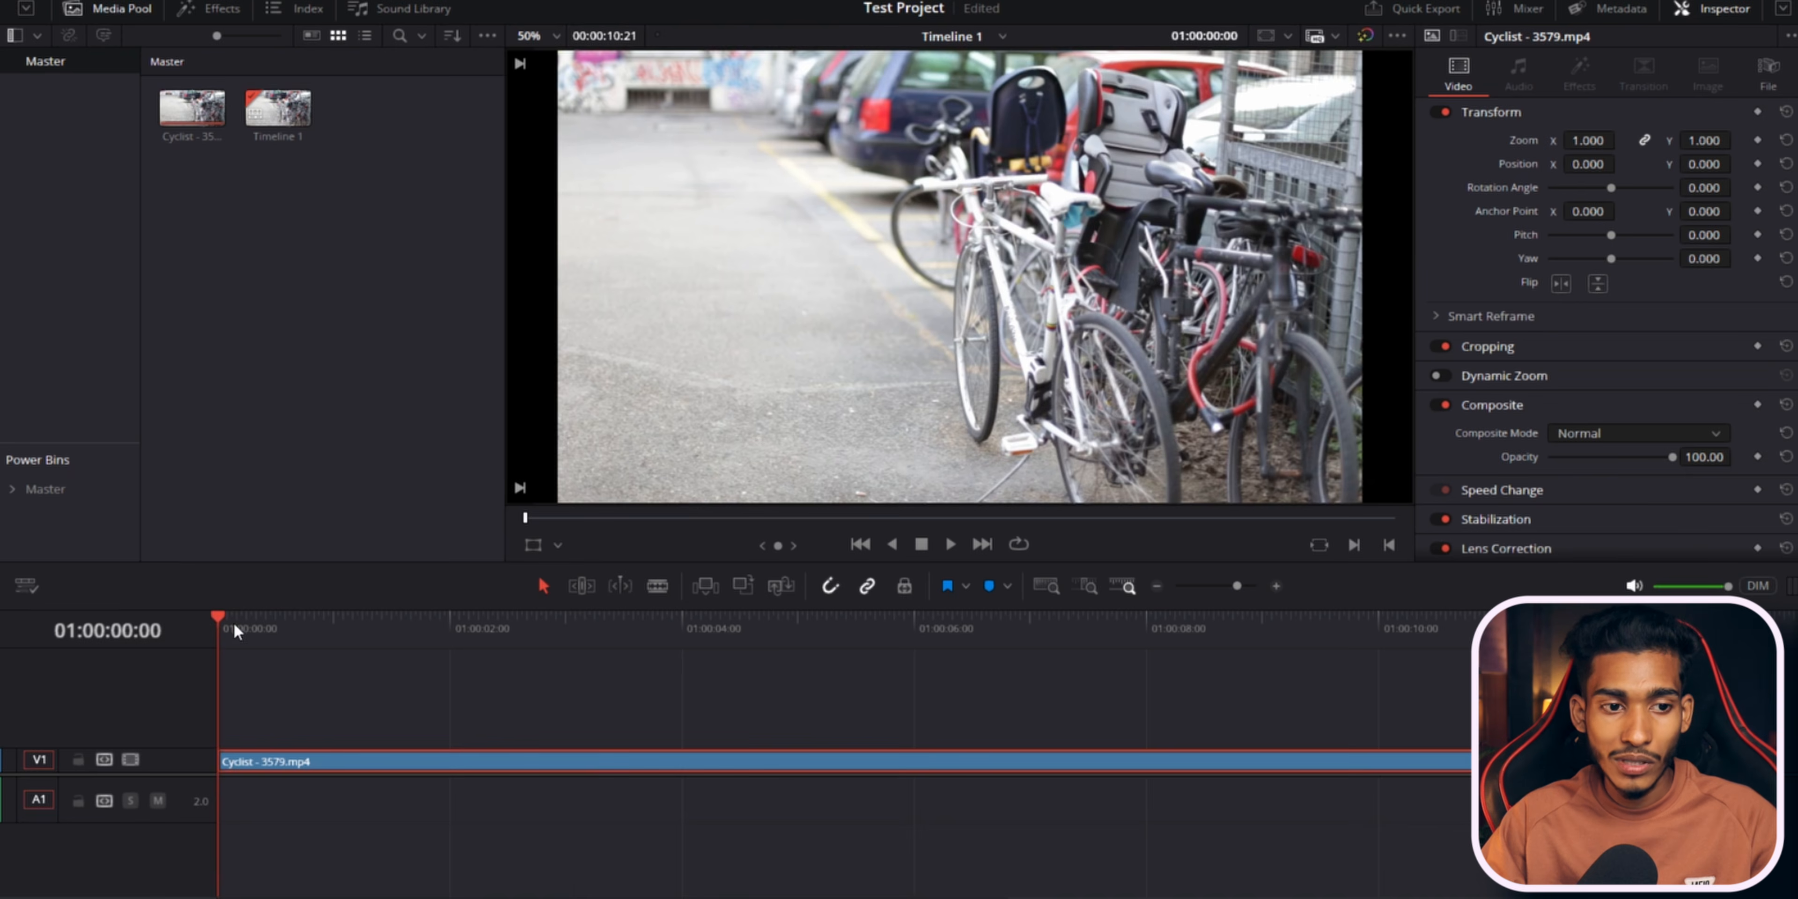
Trim the clip's start up to the playhead at 01:00:03:17, and undo the trim.
drag(235, 627, 464, 630)
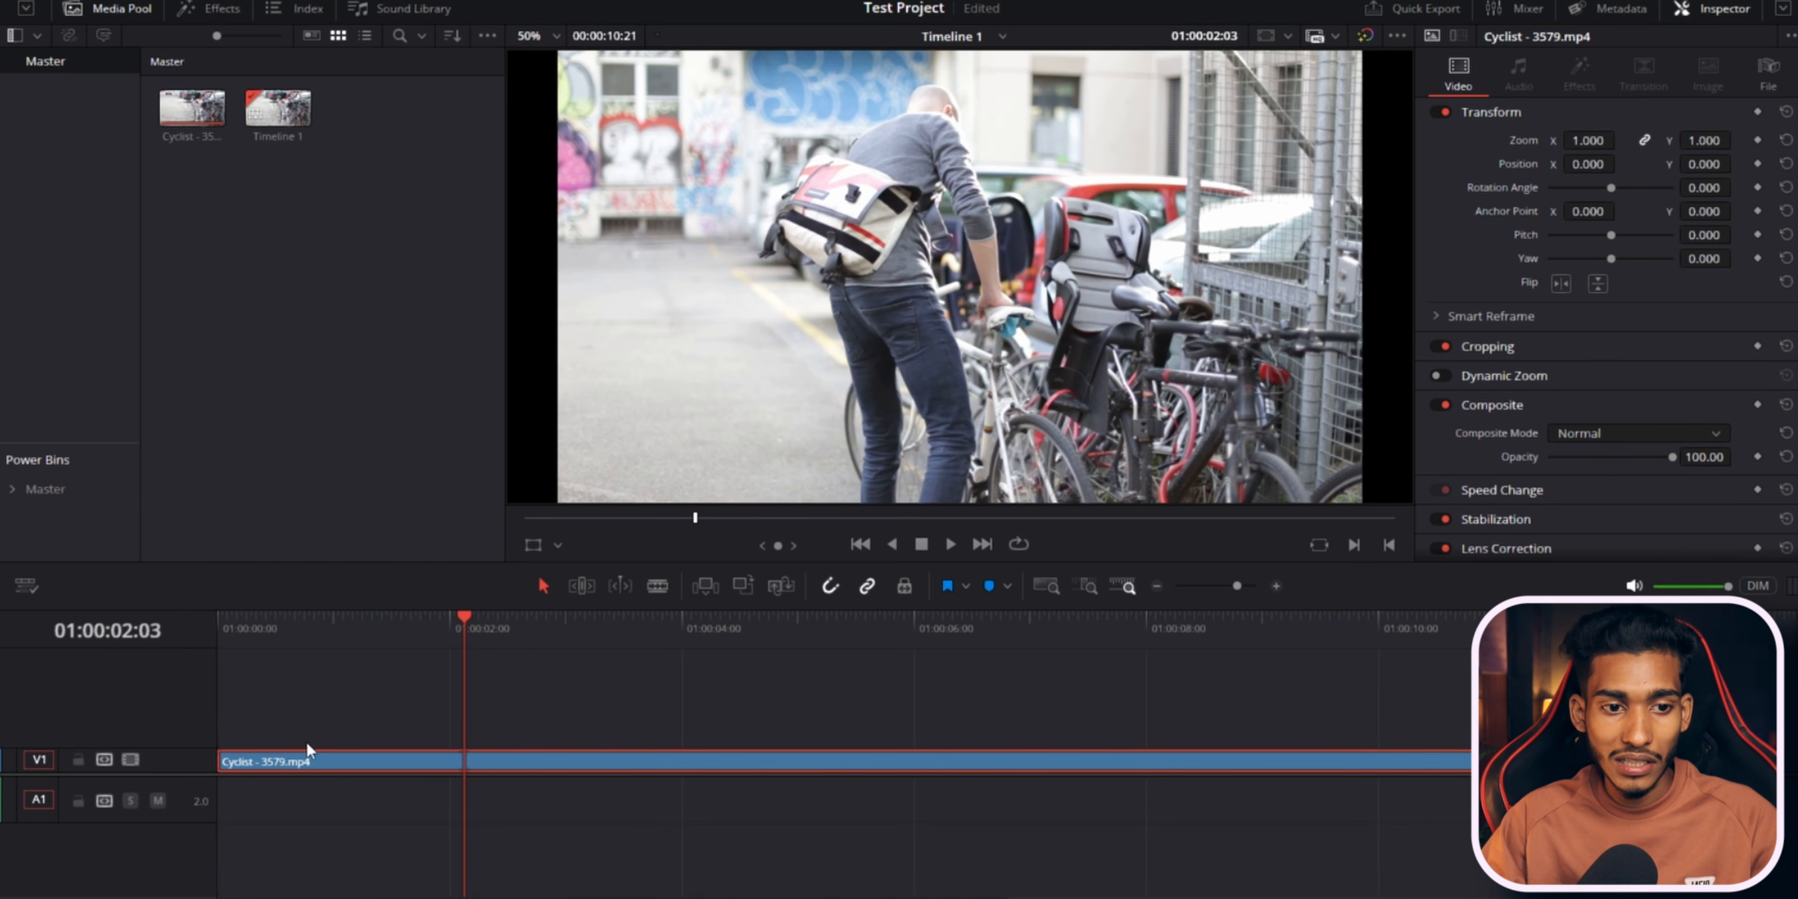
drag(229, 619, 649, 638)
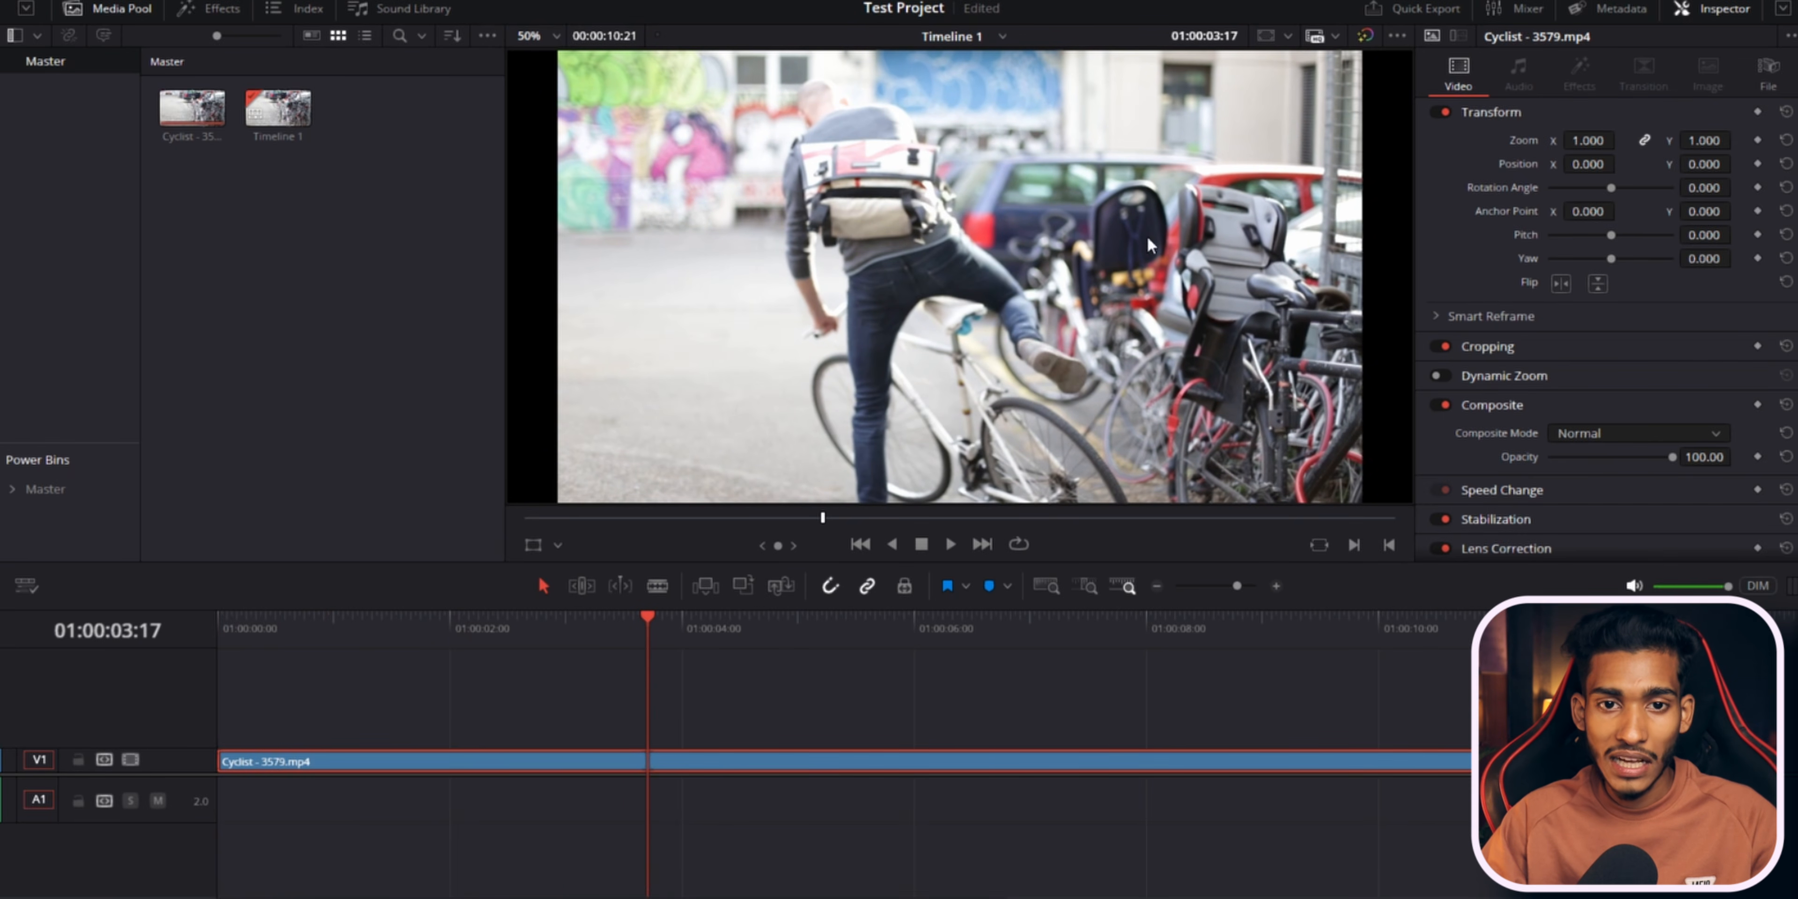
click(221, 759)
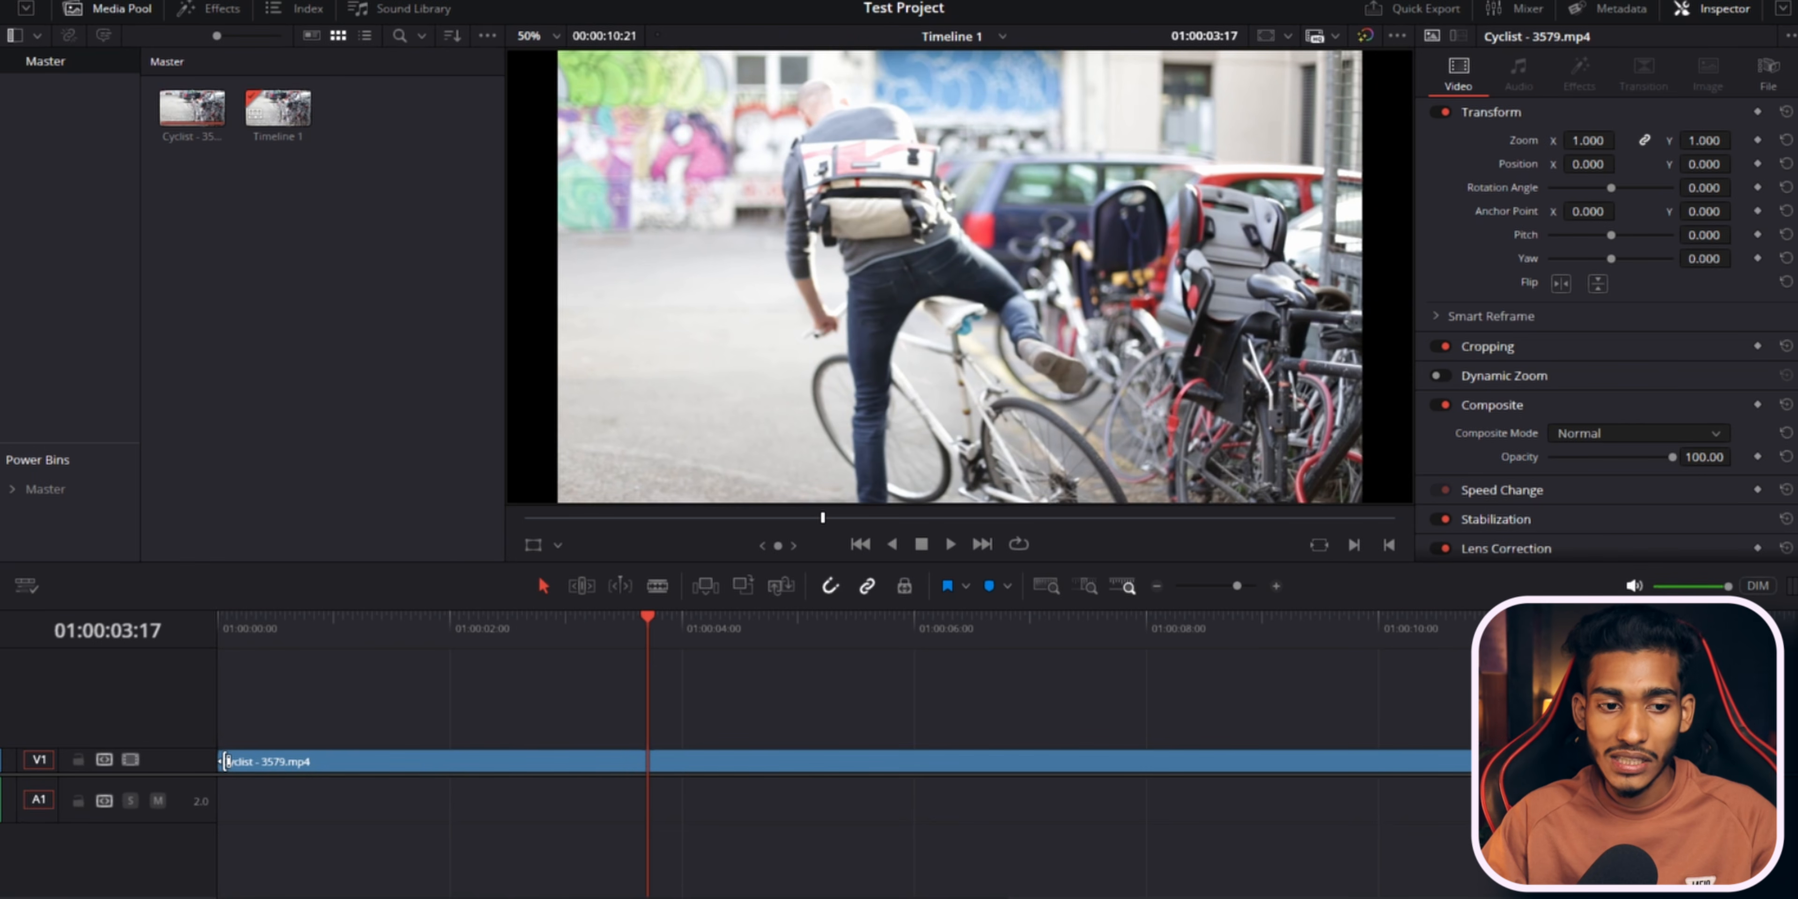
drag(228, 761, 647, 760)
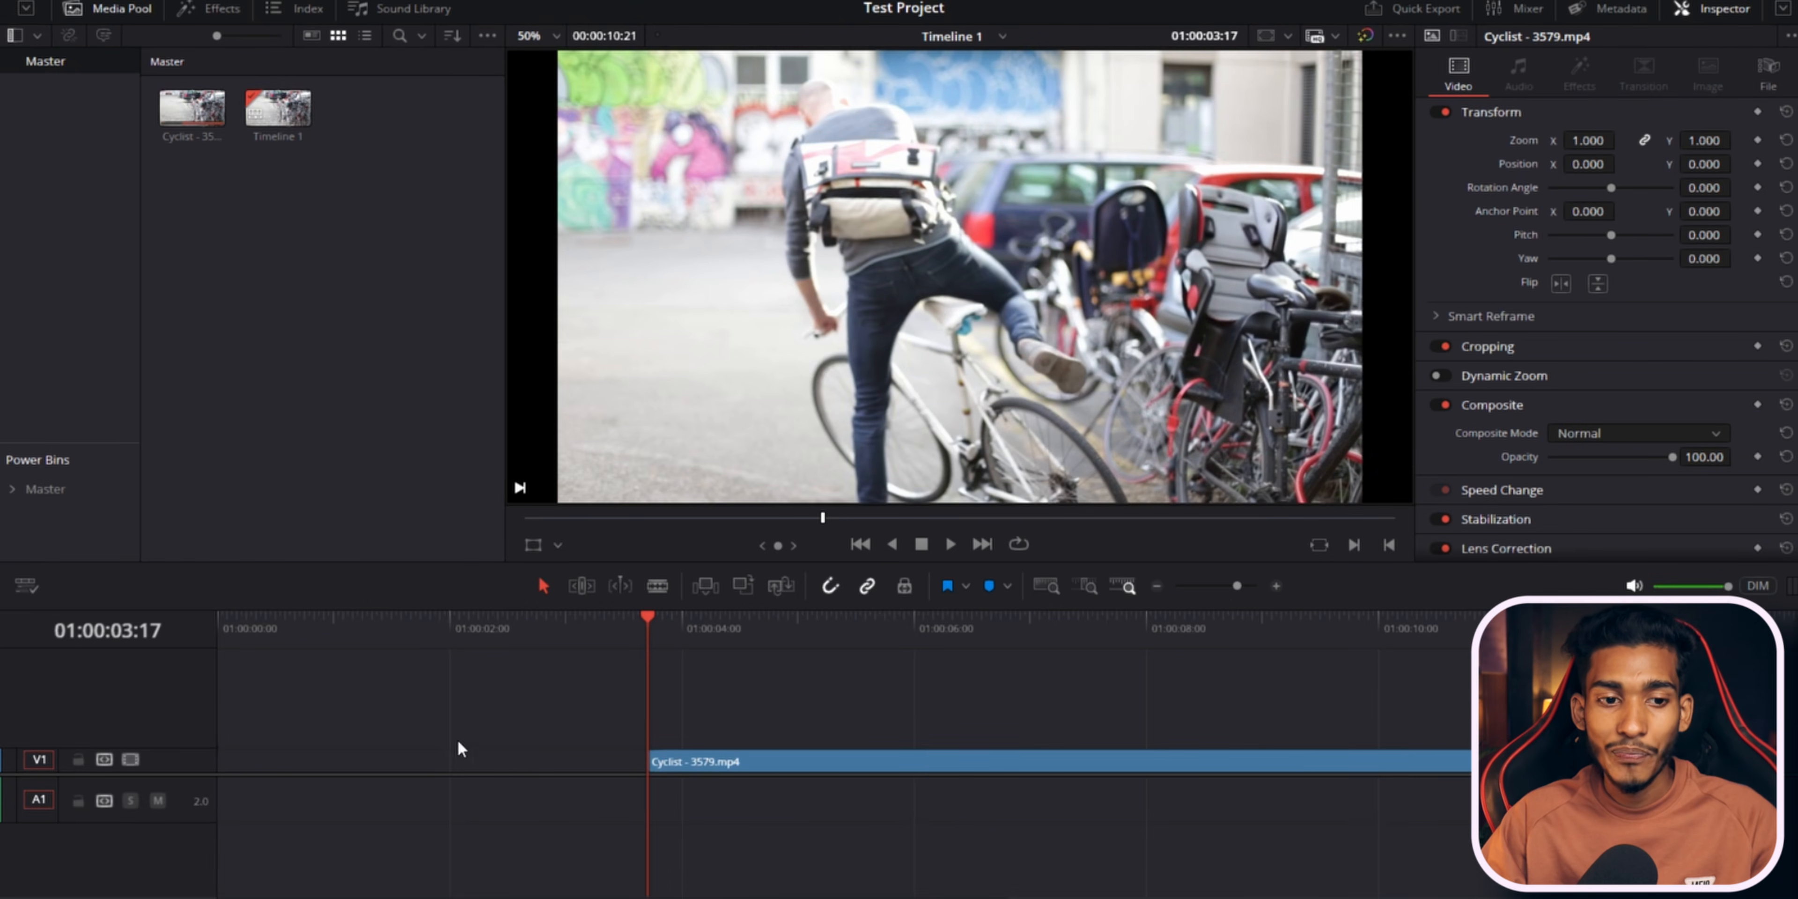
key(ctrl+z)
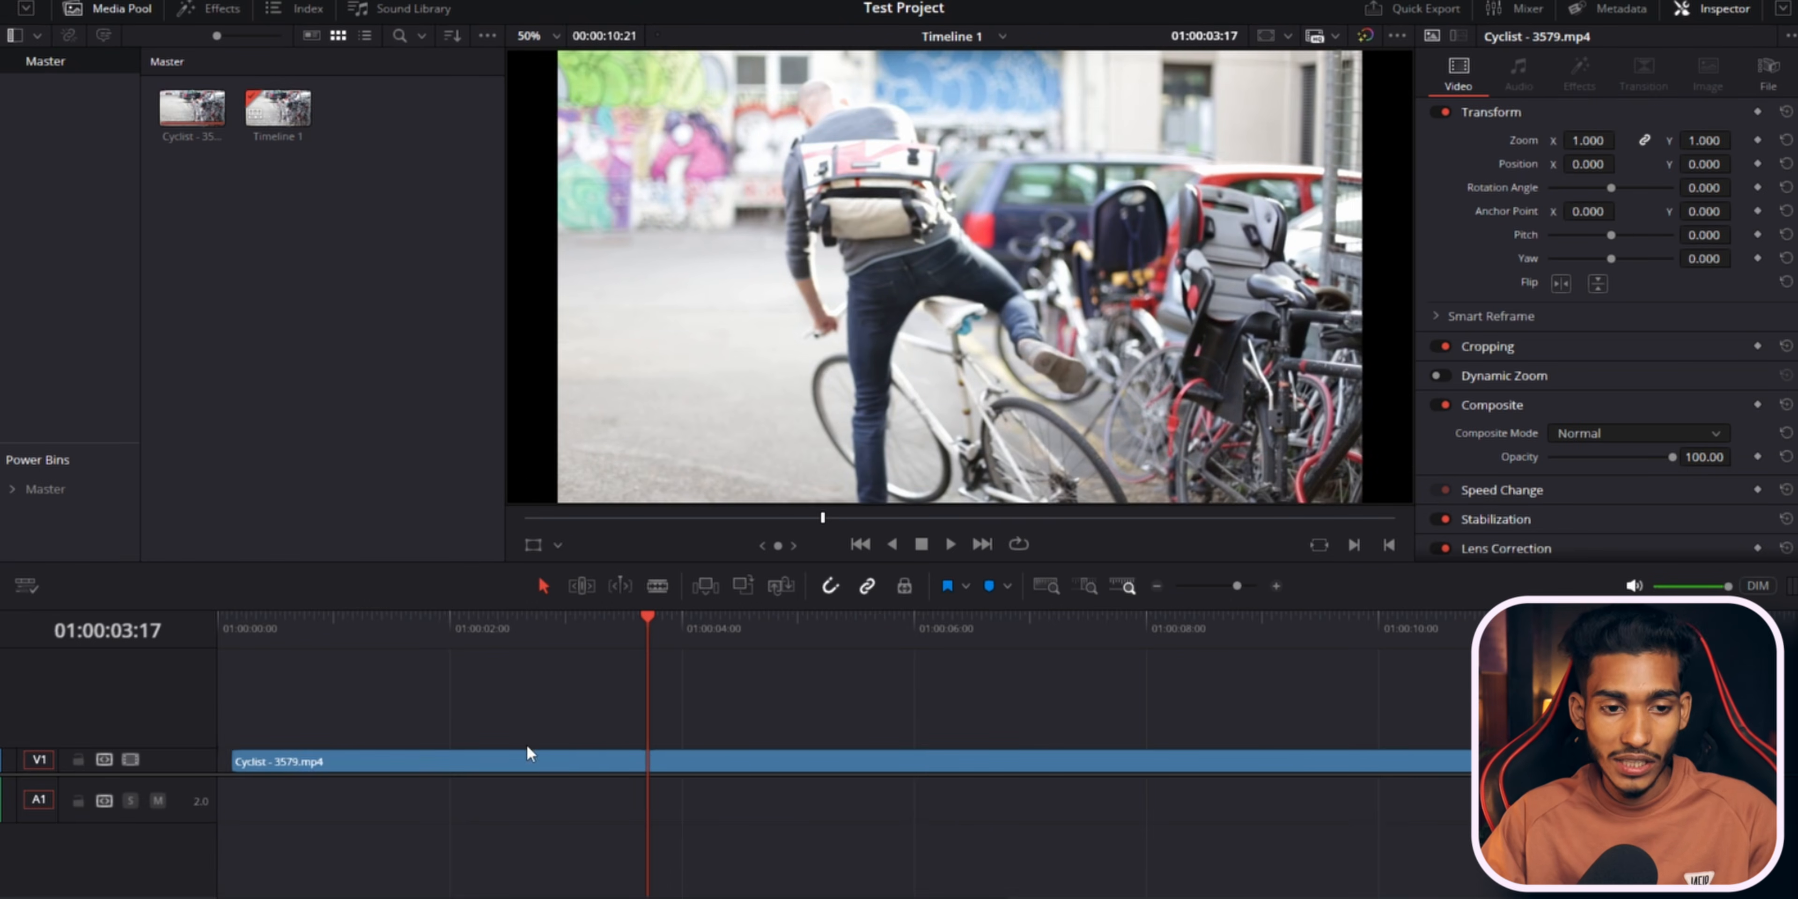
click(910, 752)
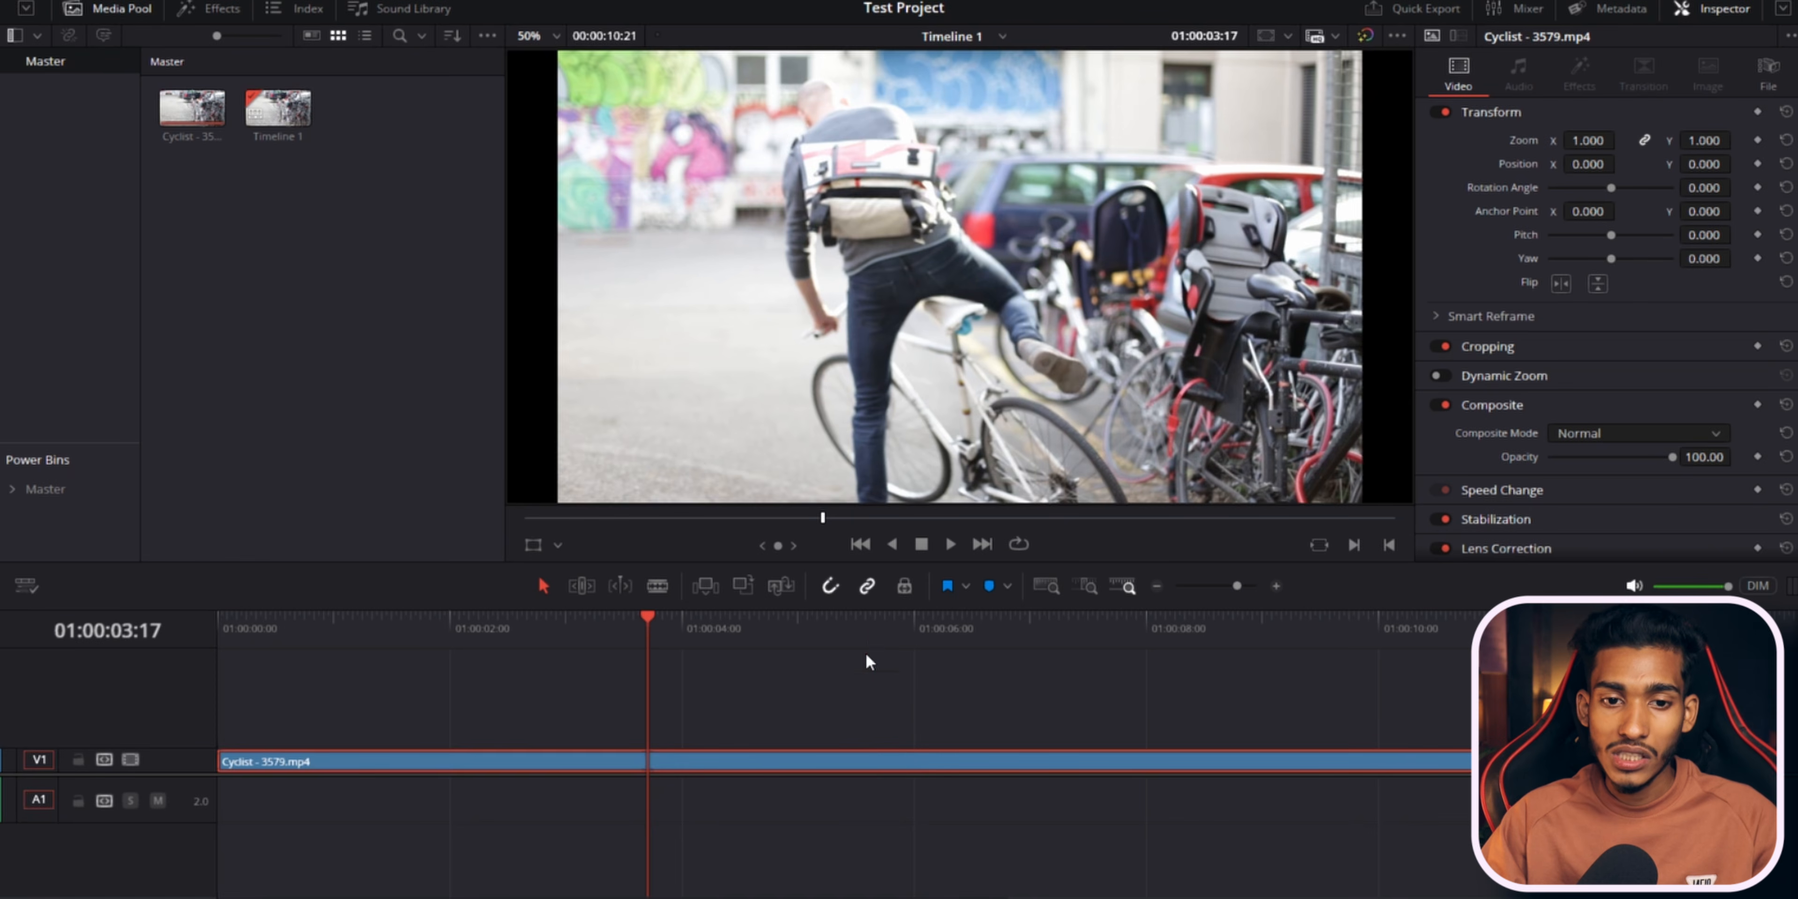
Try to trim the clip's end back to the playhead at 01:00:06:01.
click(870, 623)
key(space)
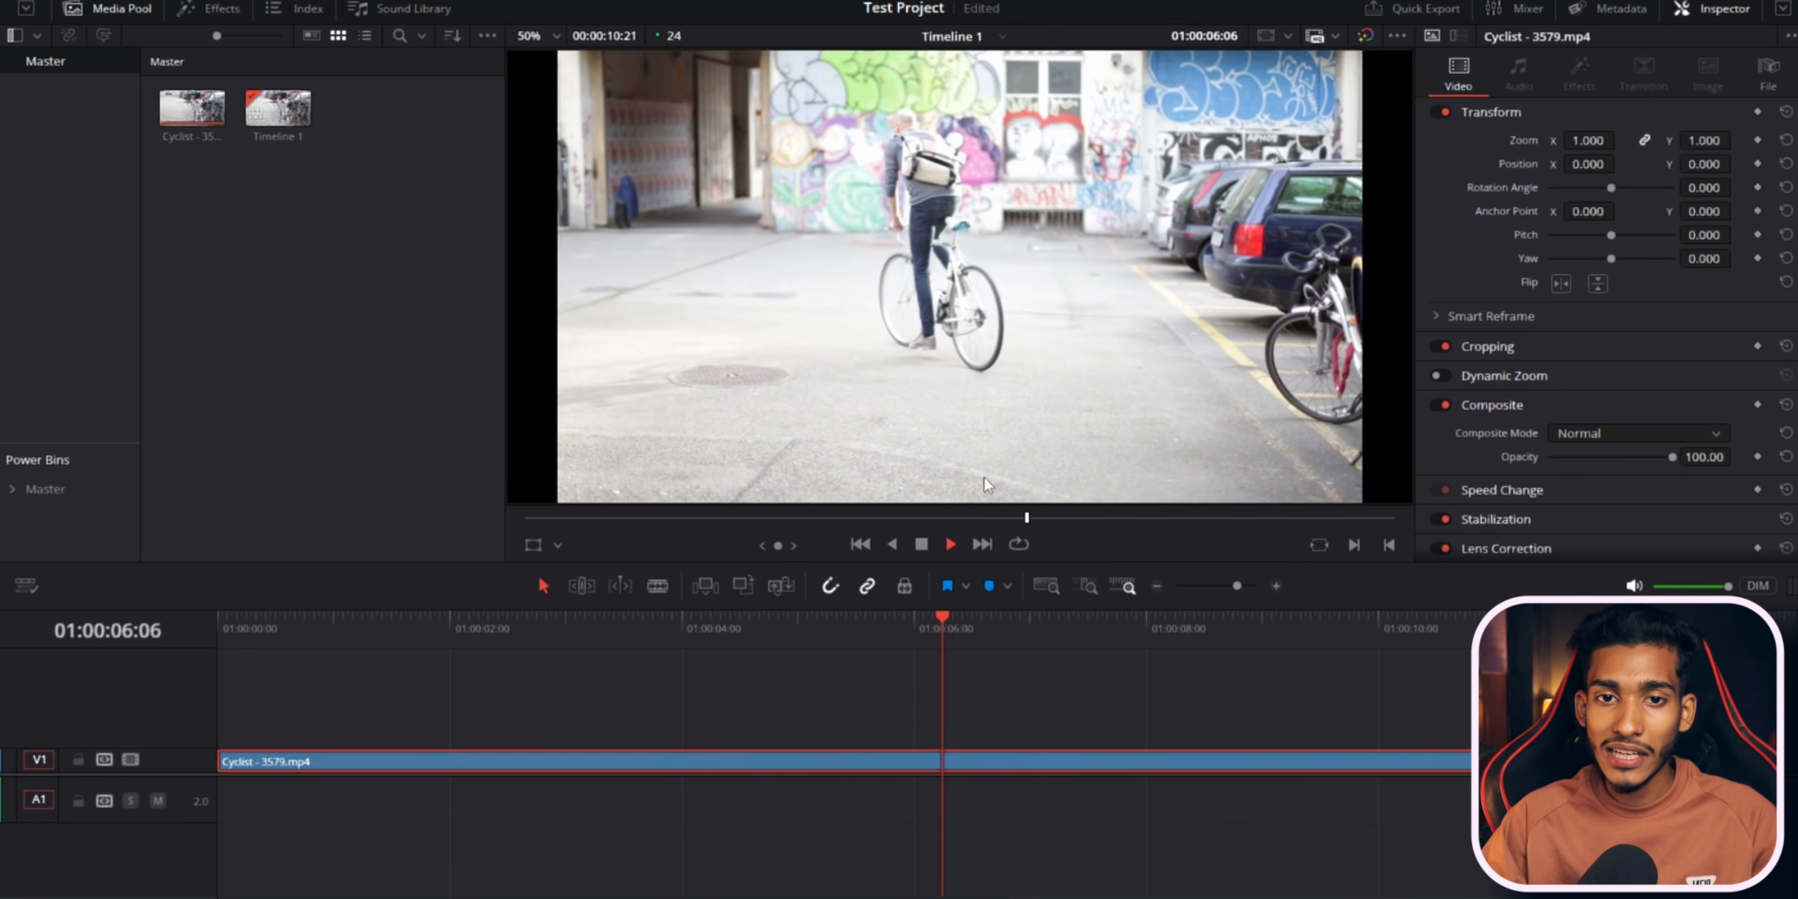
click(918, 631)
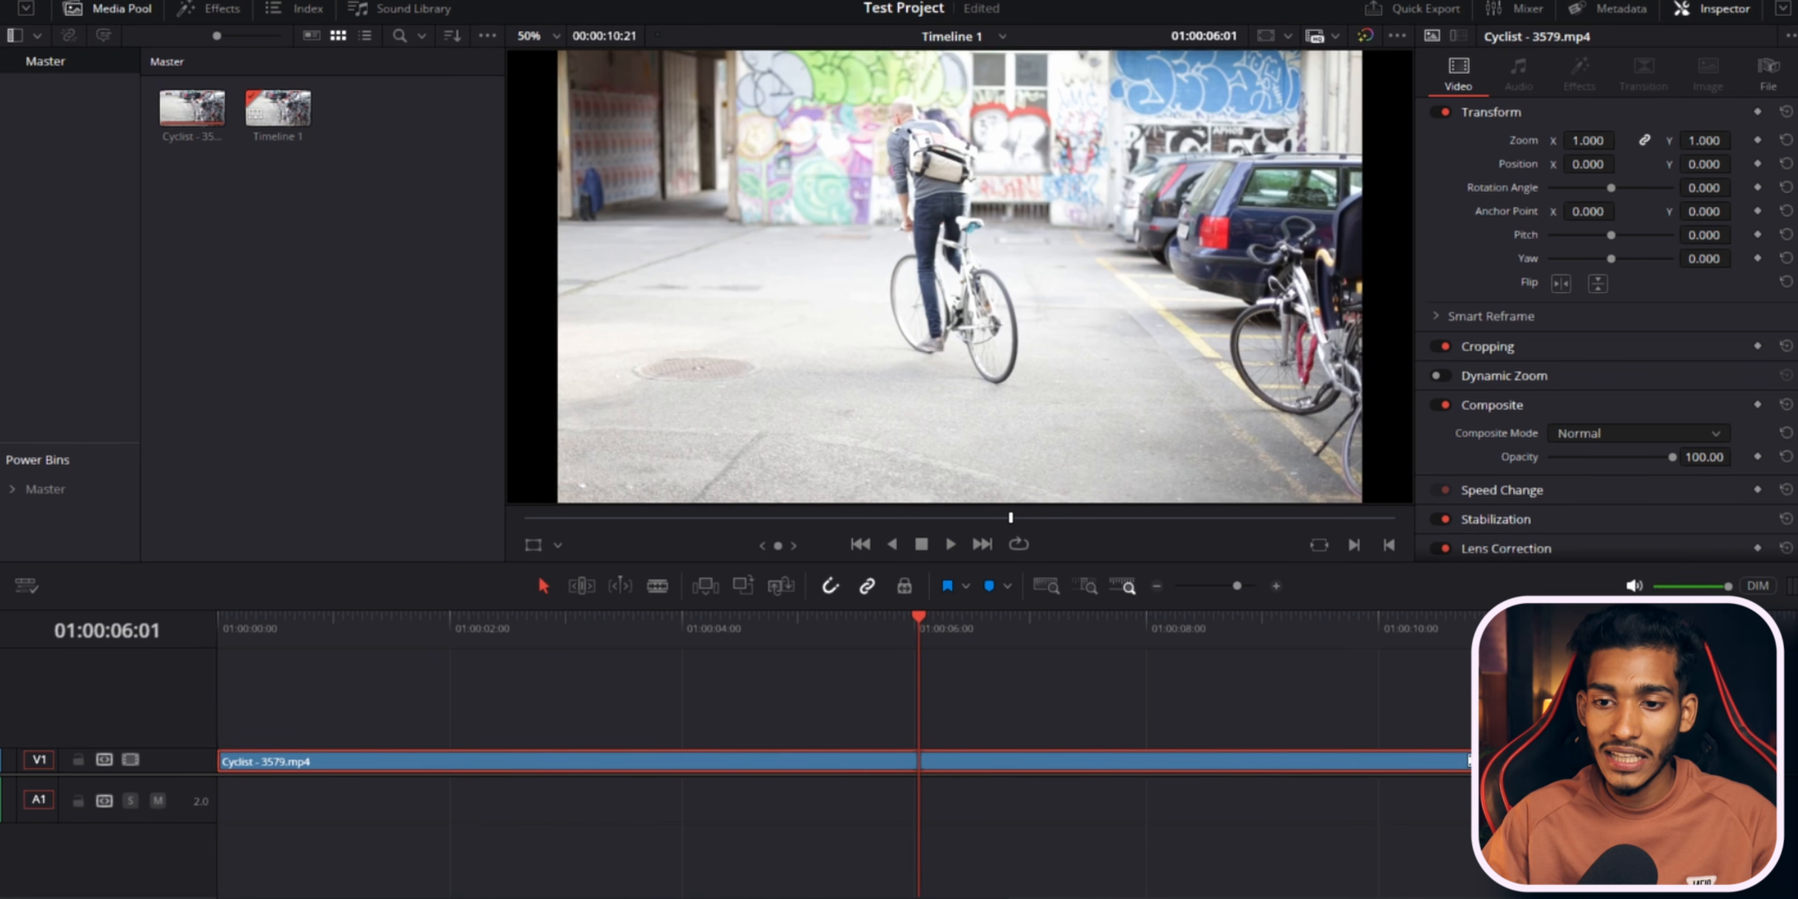
drag(1474, 760, 916, 763)
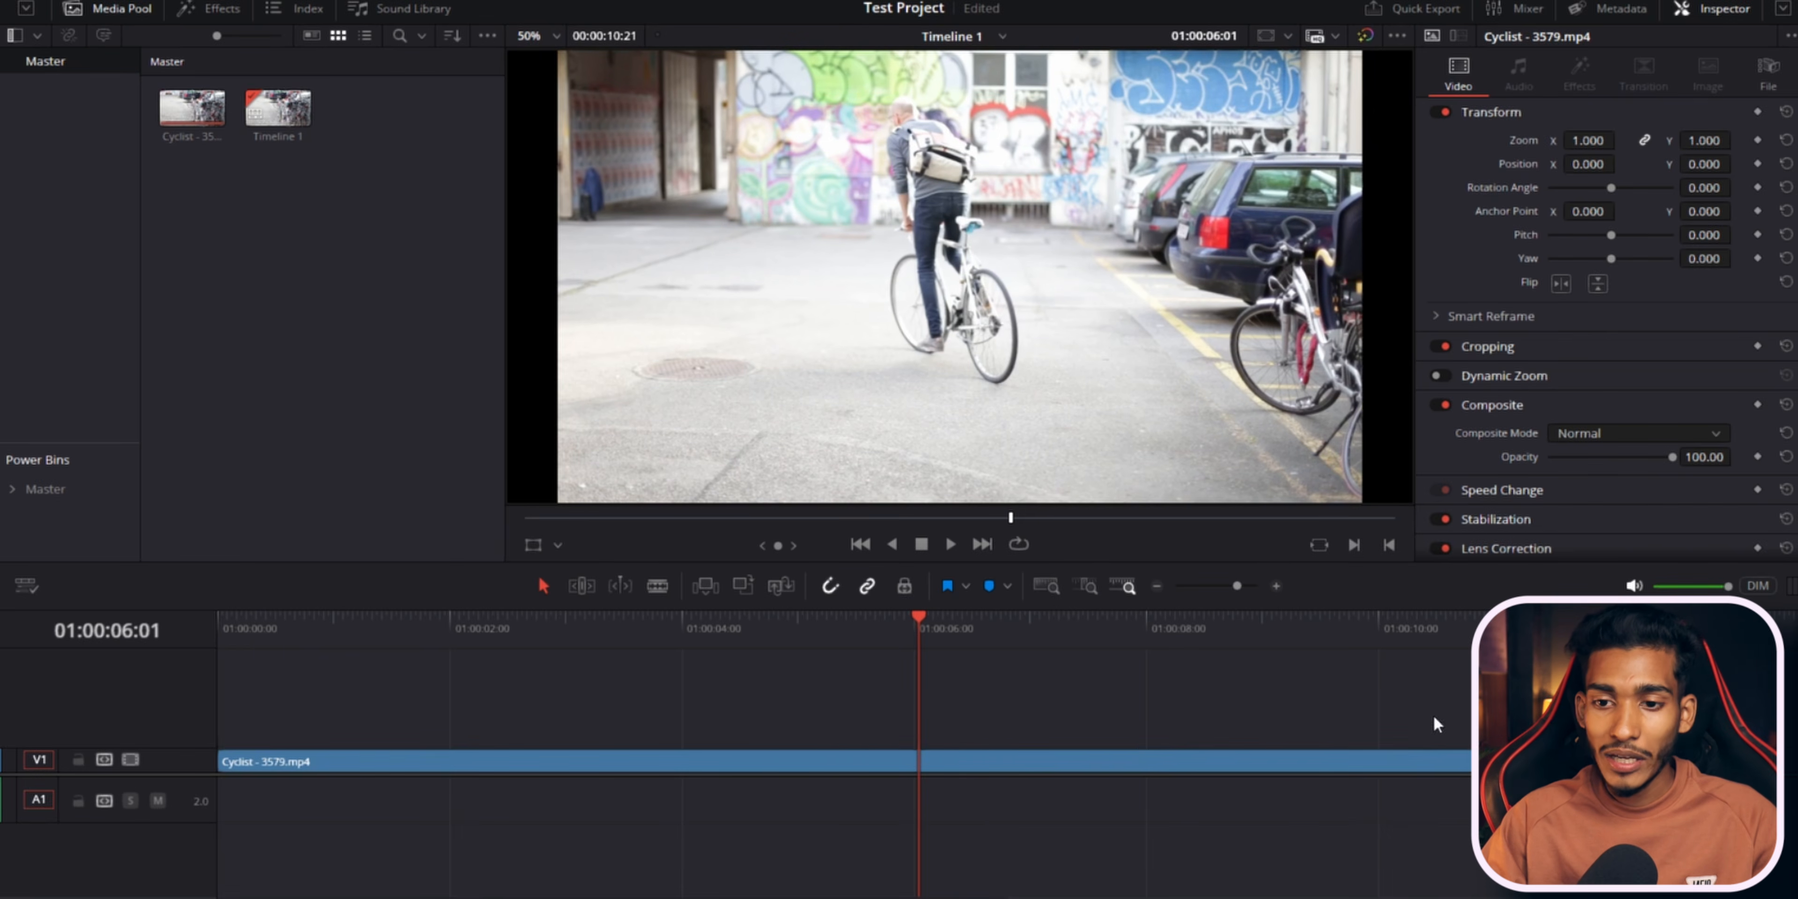
Ripple-trim the clip's start to the playhead at 01:00:02:13, and undo it.
click(510, 651)
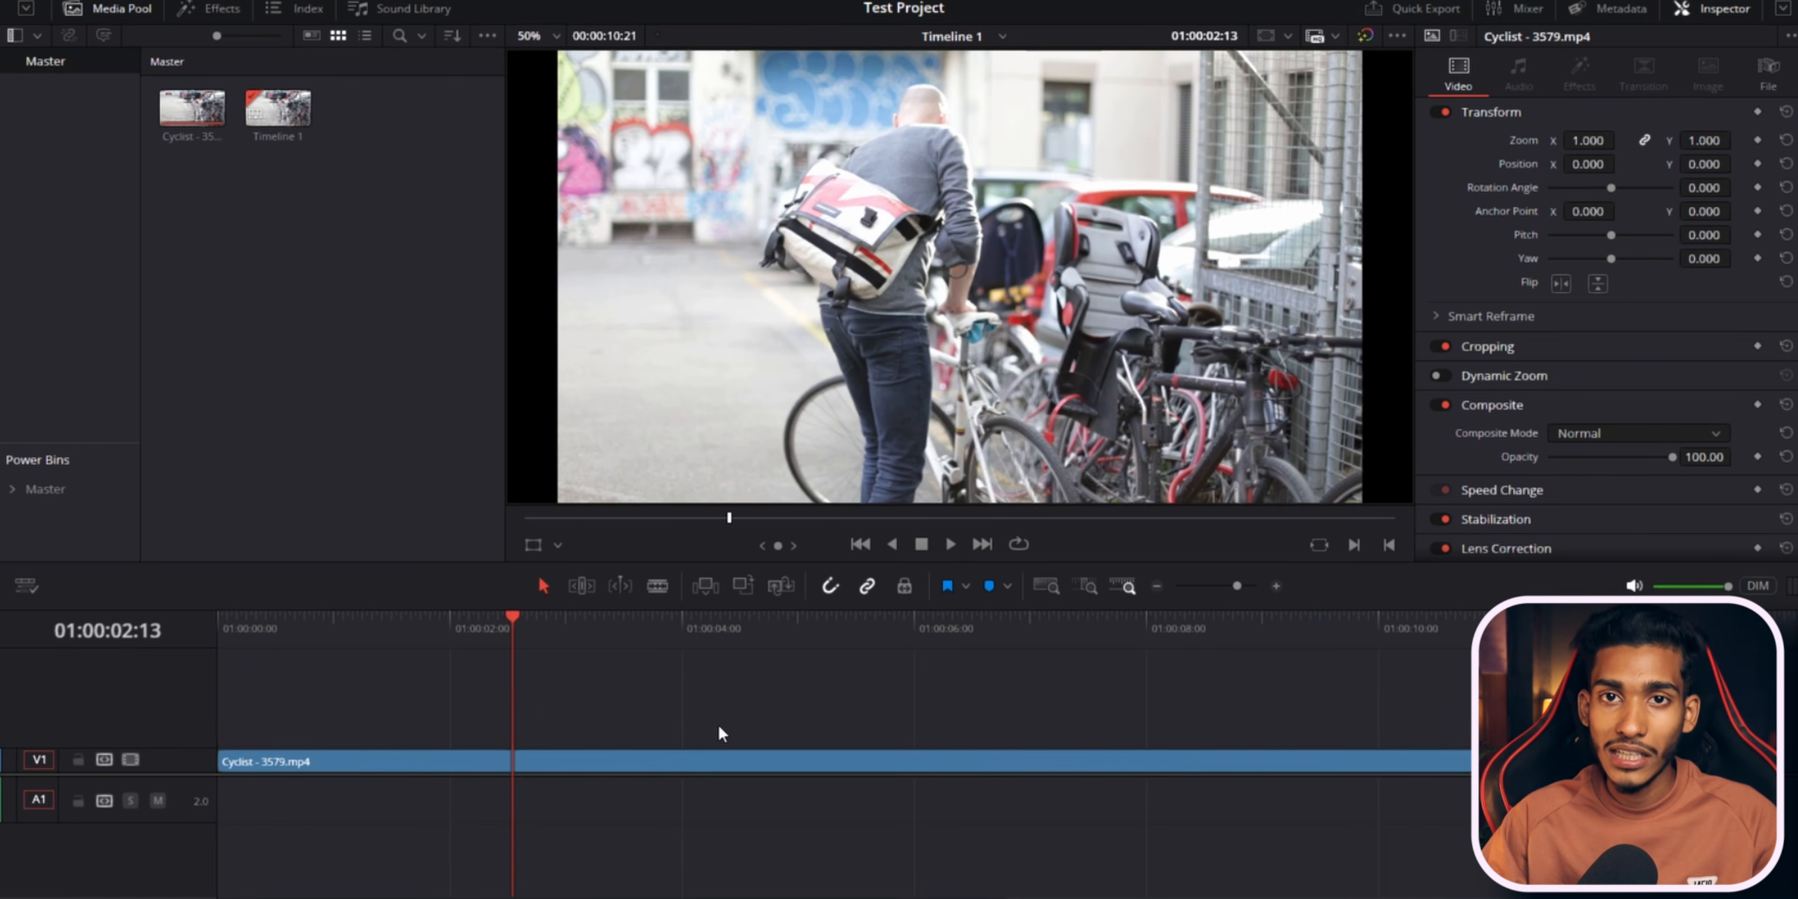
click(715, 758)
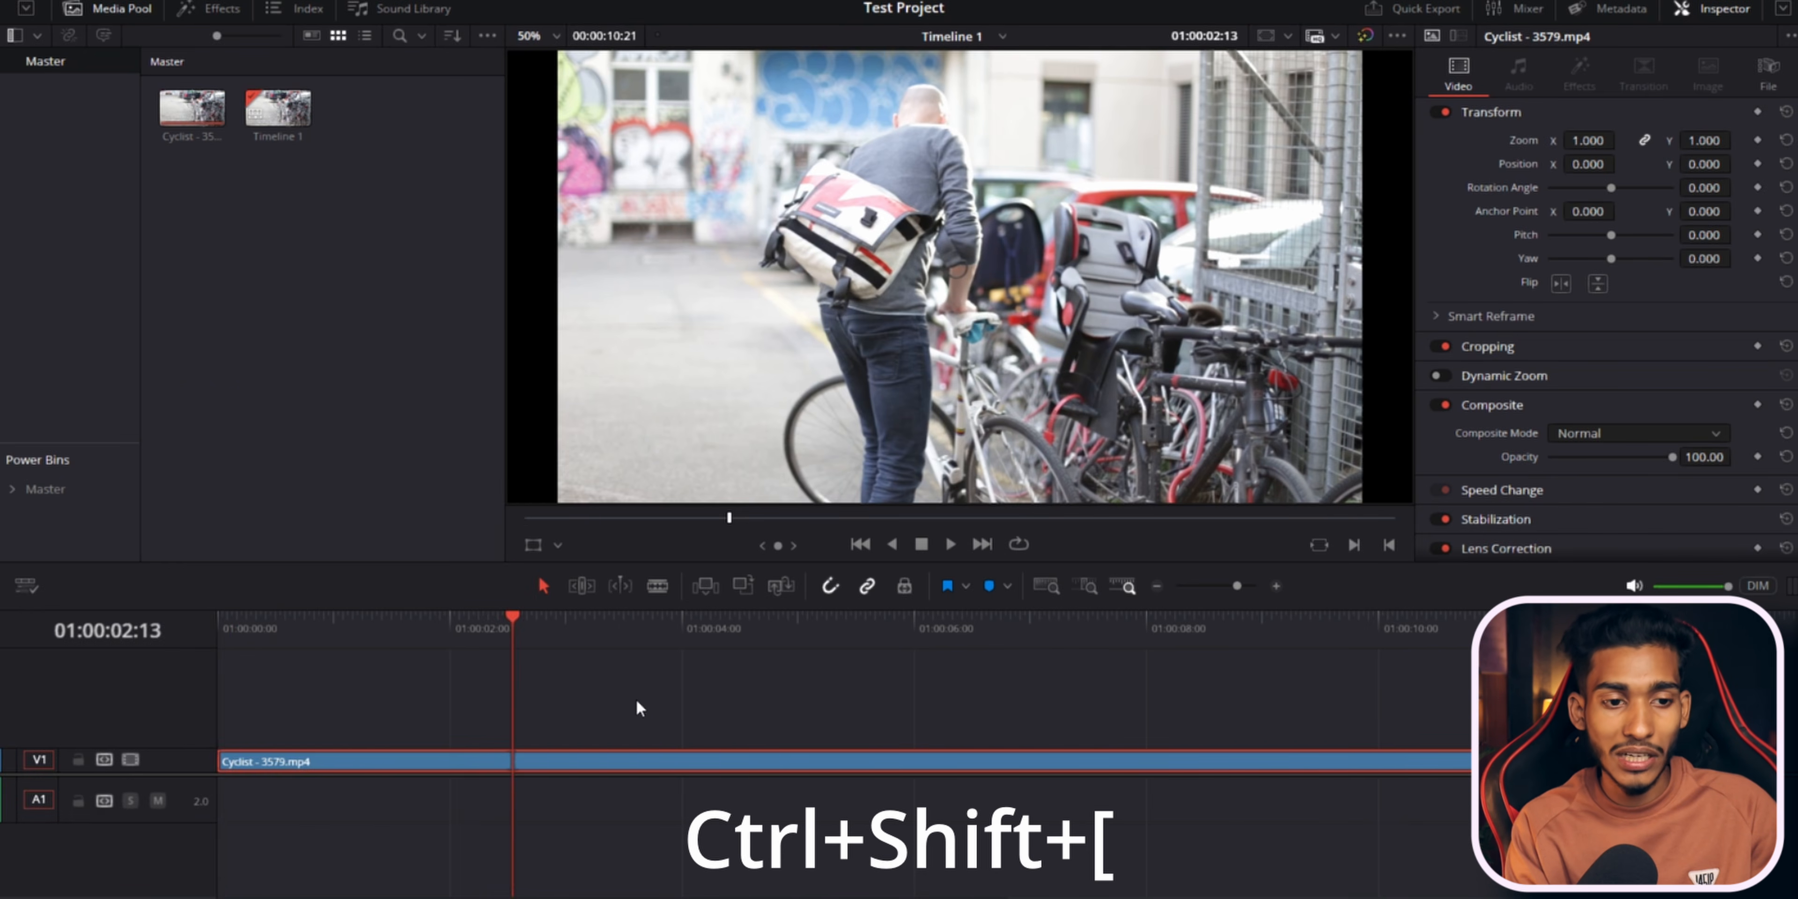
key(ctrl+shift+bracketleft)
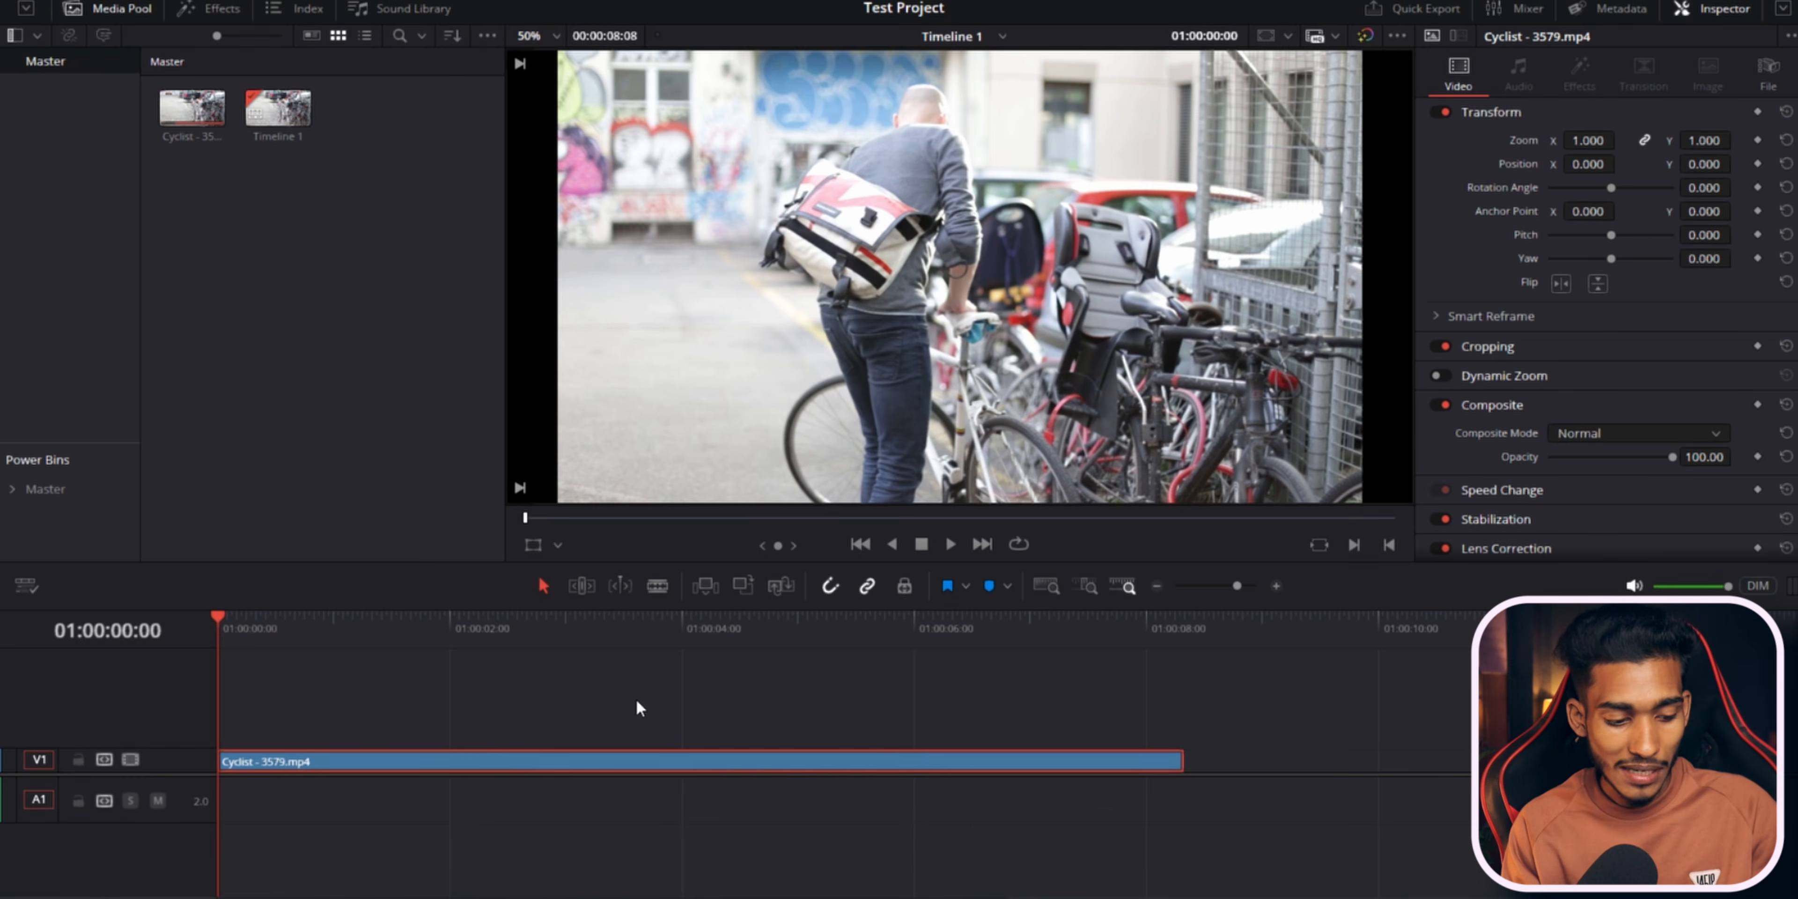
key(ctrl+z)
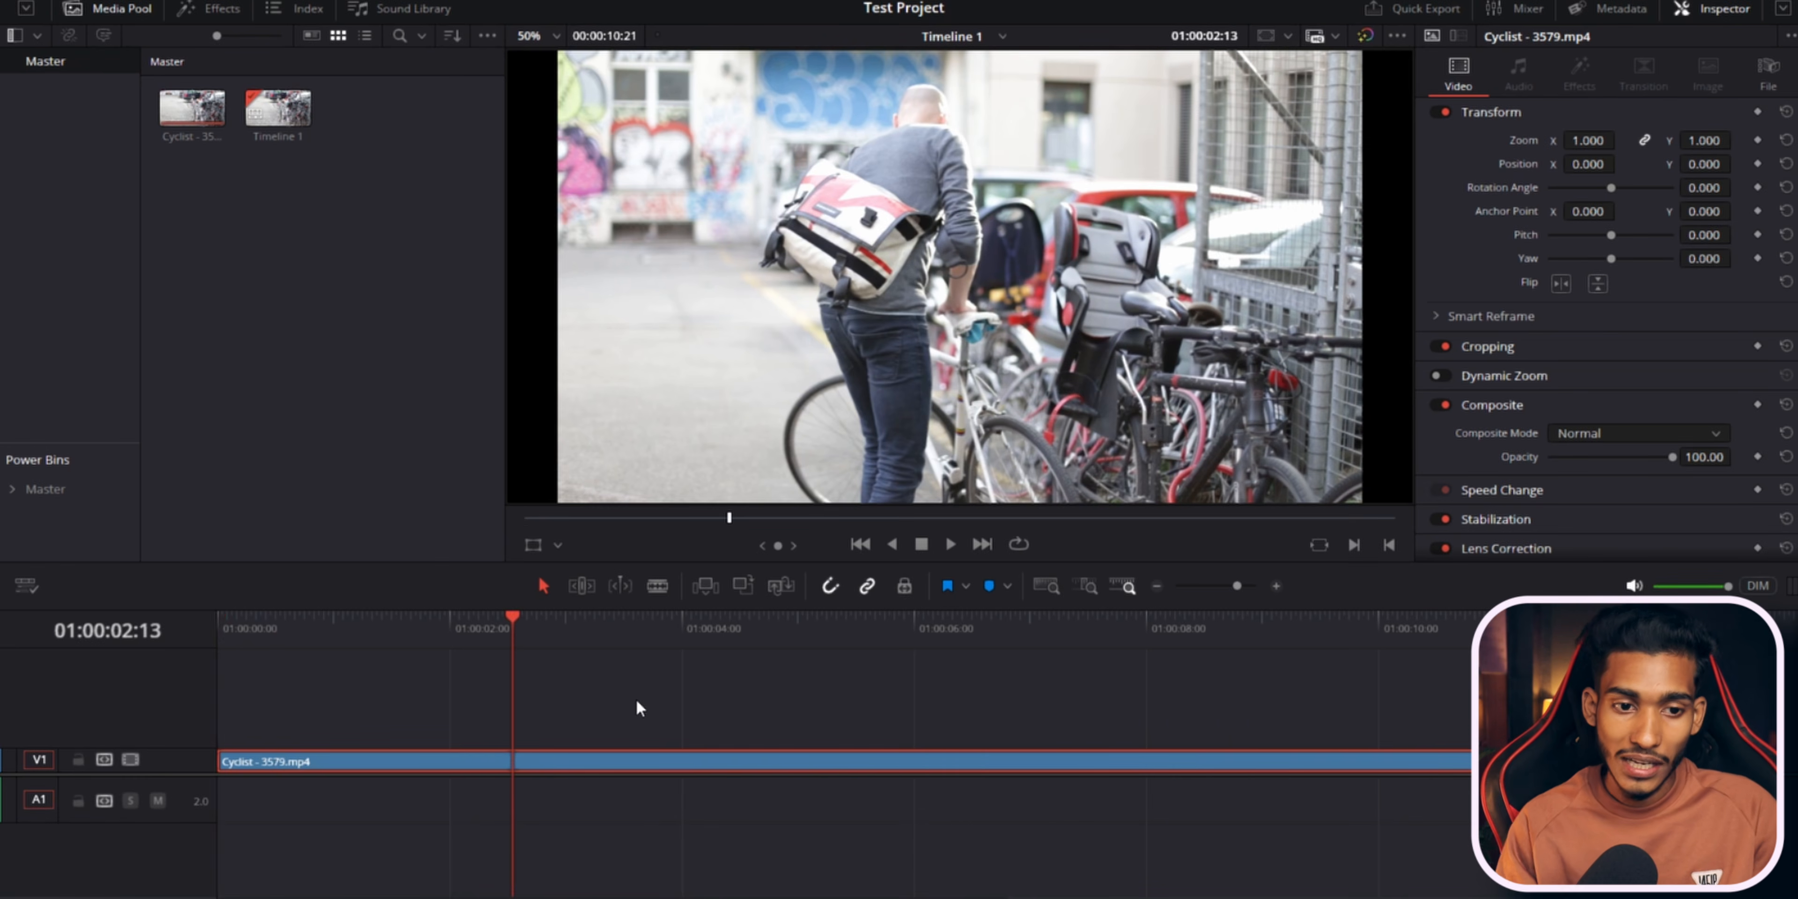
Ripple-trim the clip's end to the playhead at 01:00:06:18, and undo it.
click(758, 633)
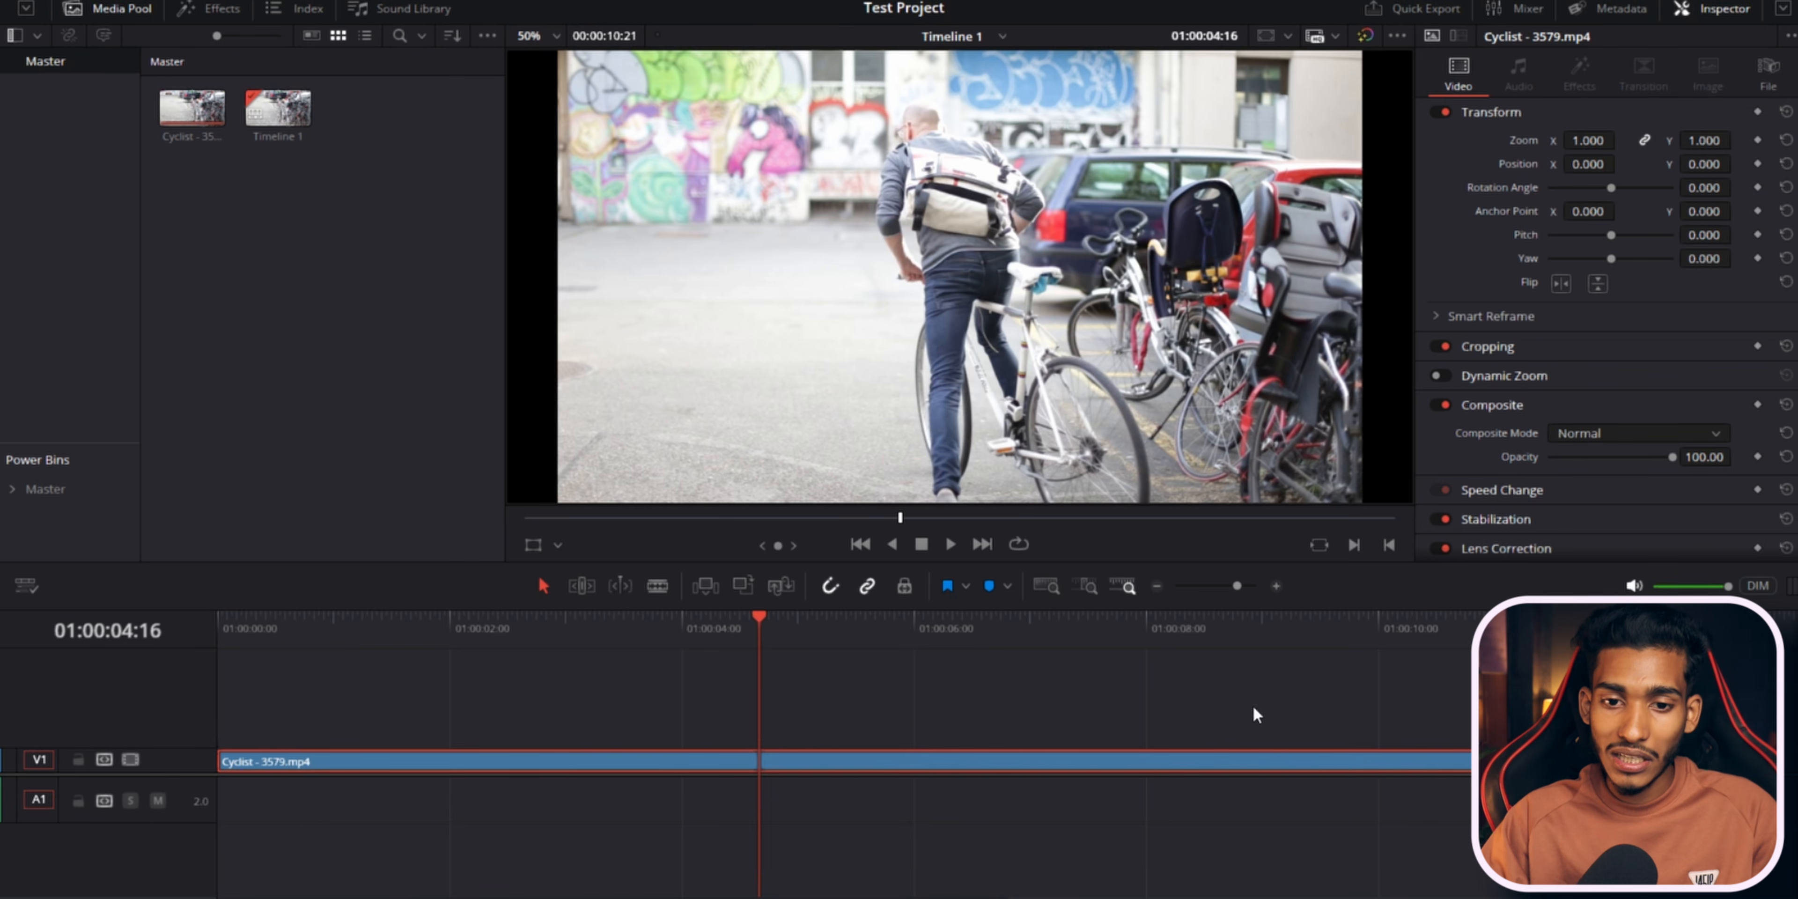
drag(947, 625, 1000, 622)
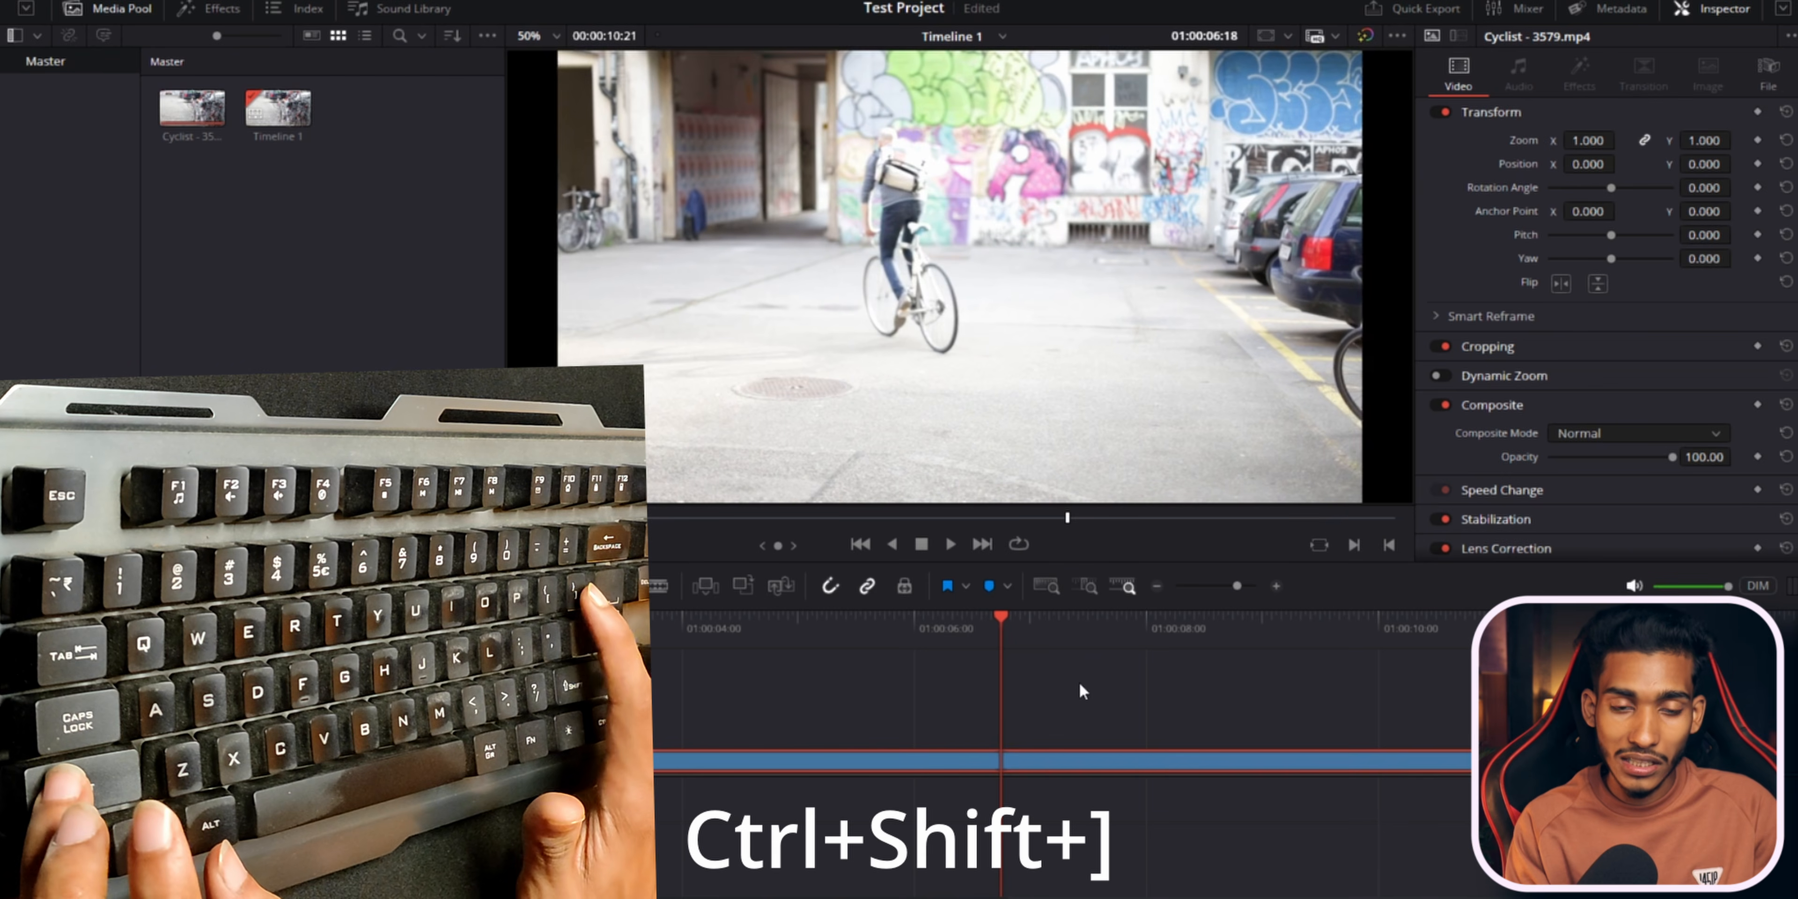
key(ctrl+shift+bracketright)
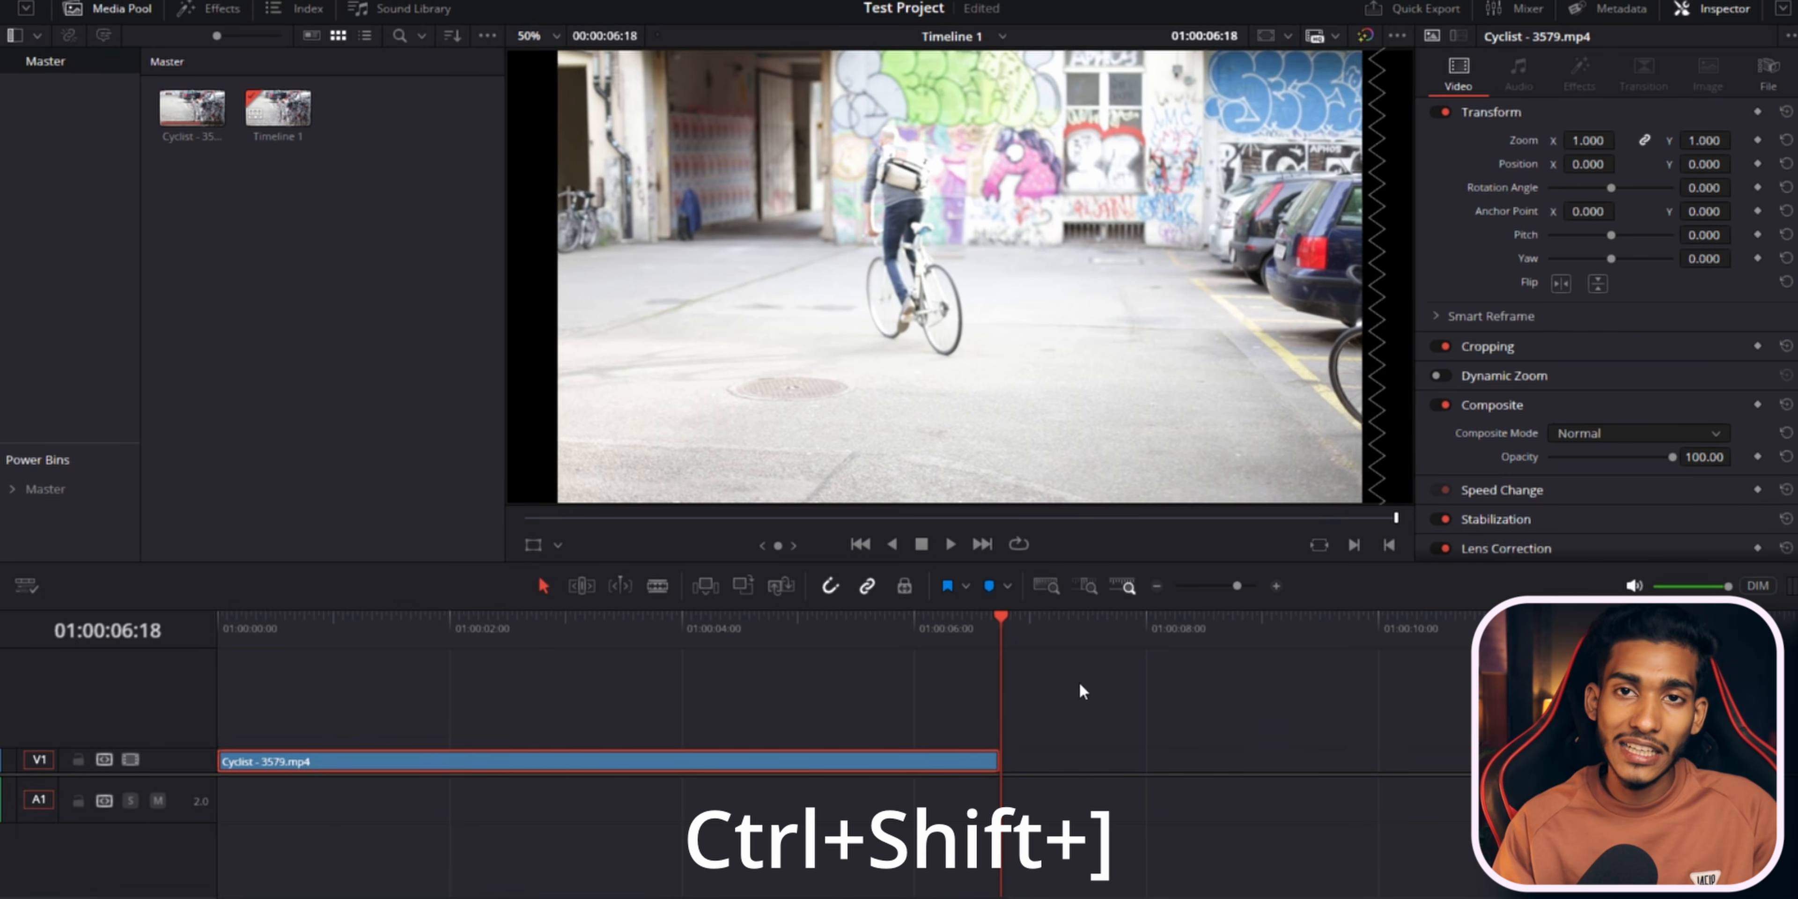
key(ctrl+z)
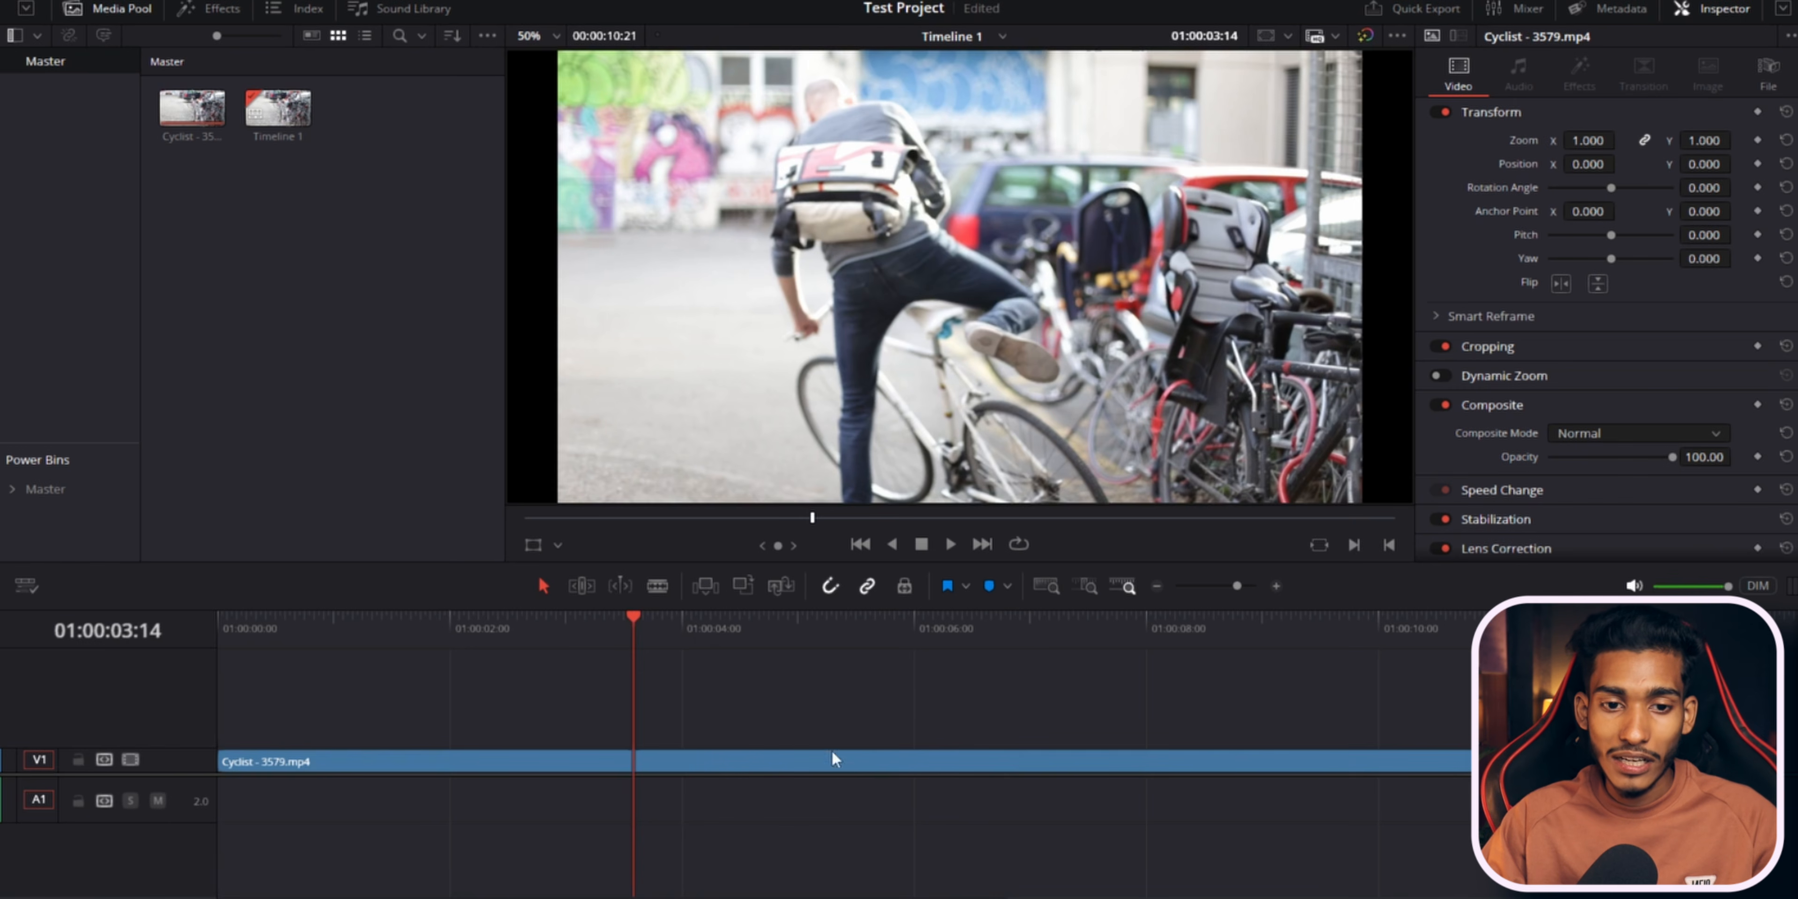
Cut the clip with the Blade tool at 01:00:04:01.
click(684, 622)
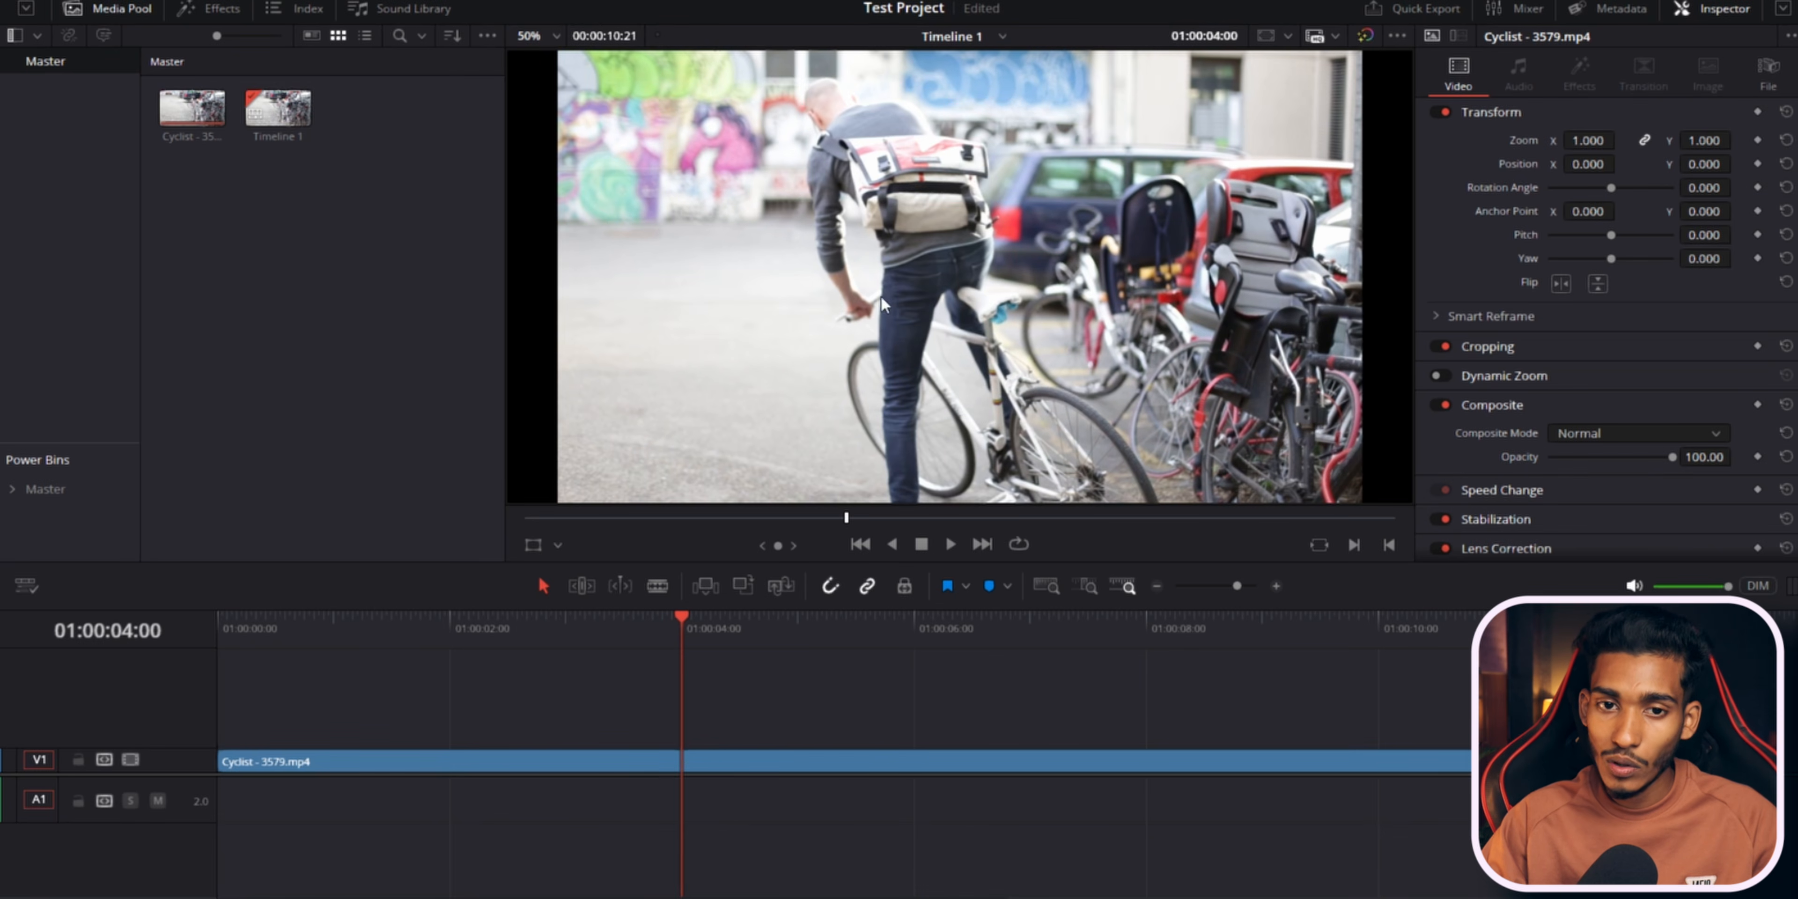
click(1035, 622)
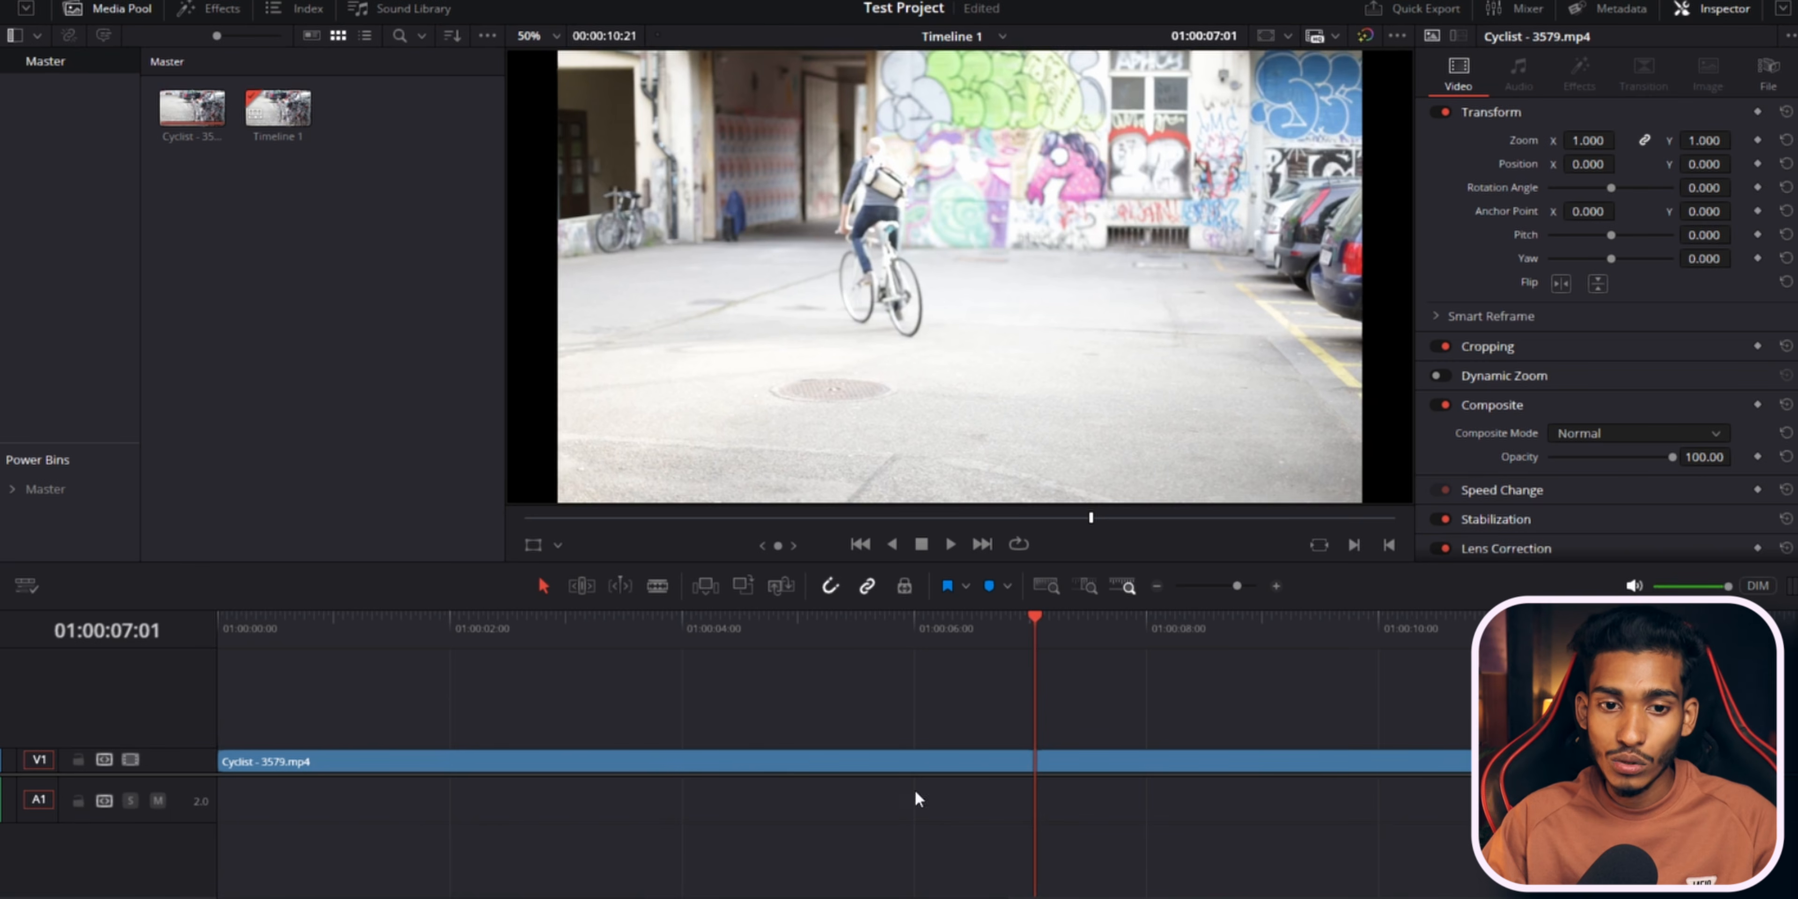
click(689, 632)
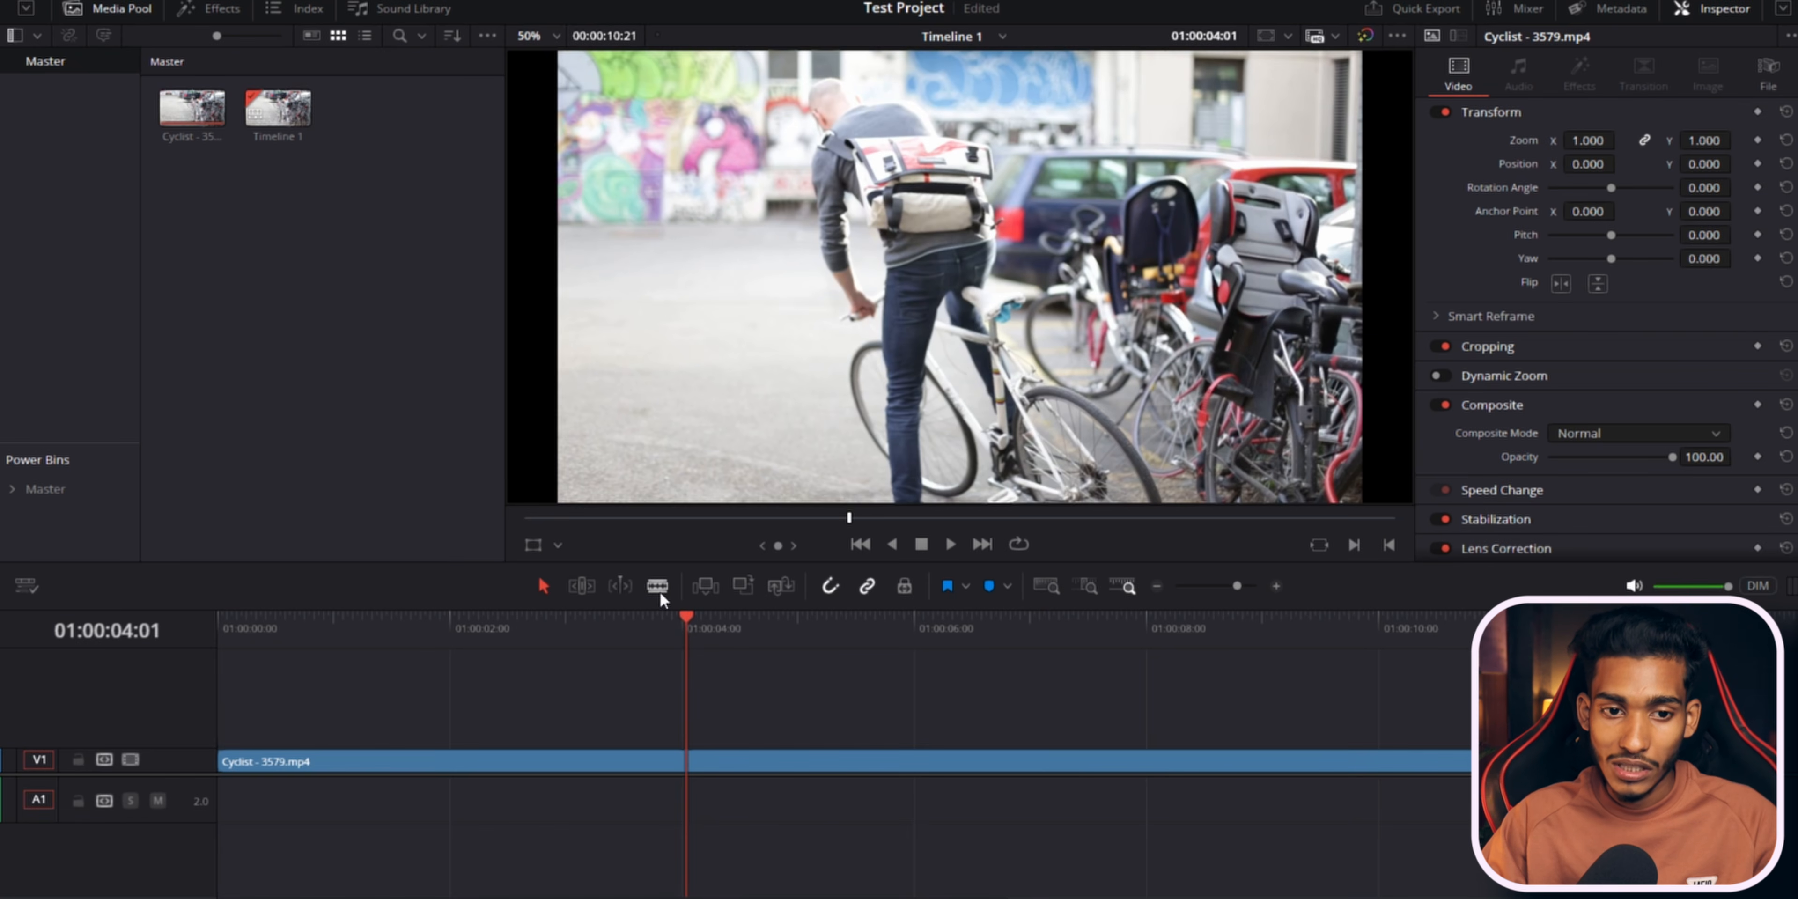
click(688, 761)
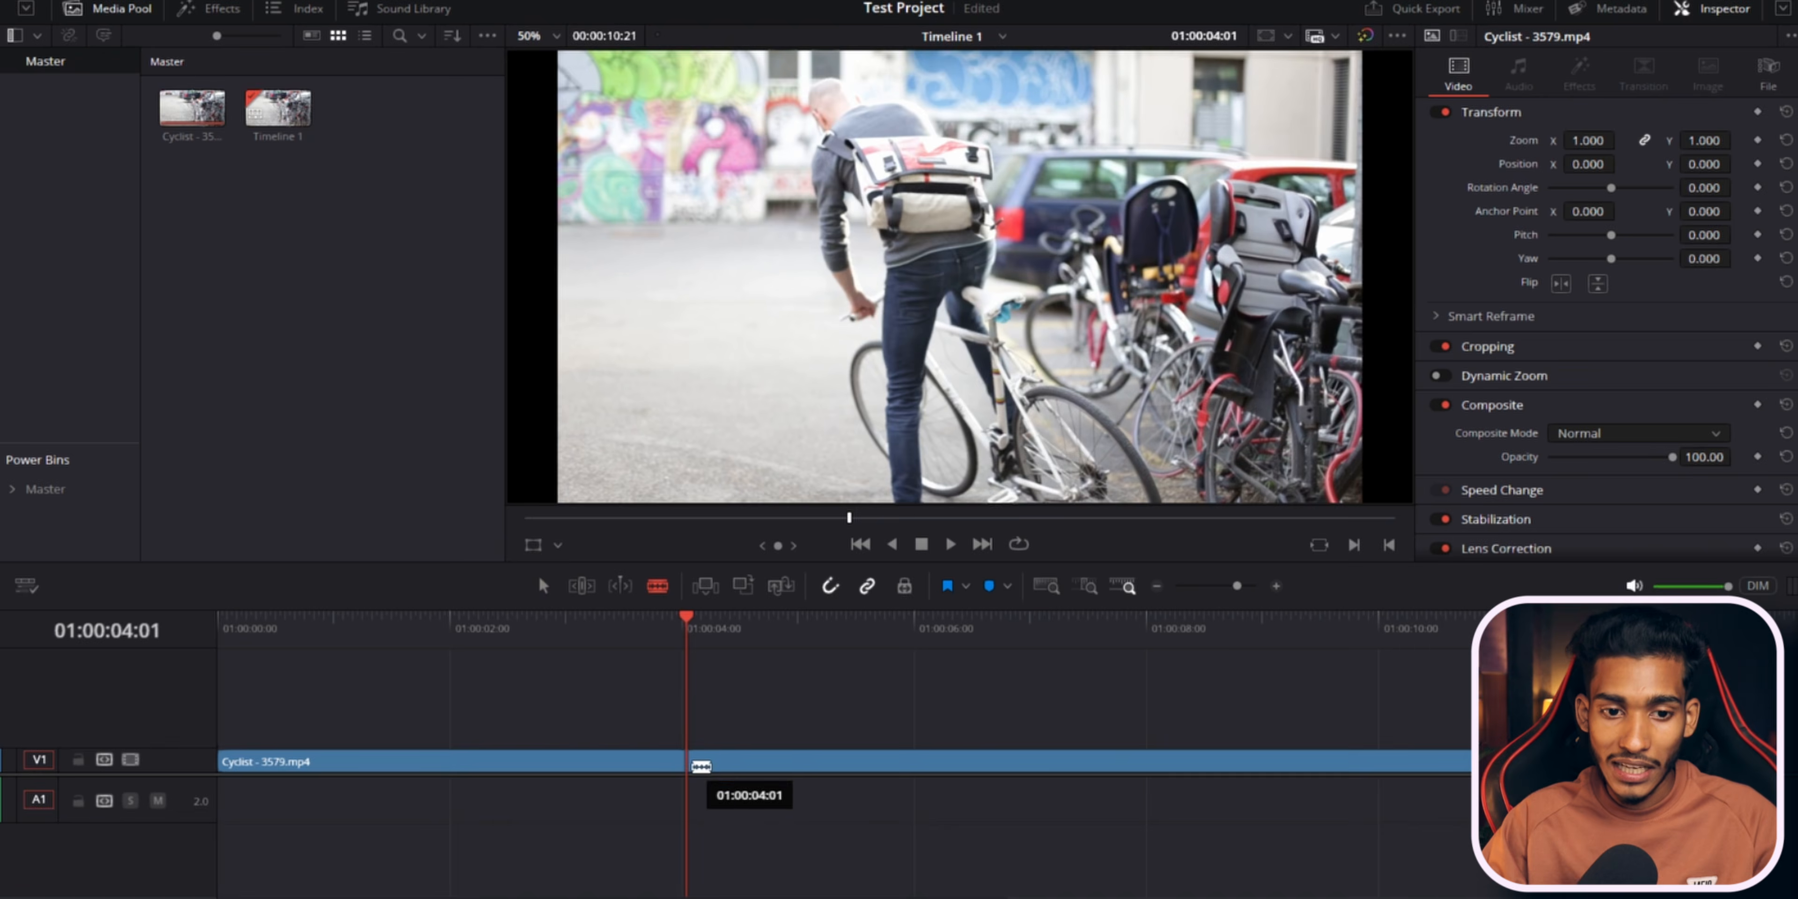
Cut the clip again with the Blade tool at 01:00:05:21.
key(space)
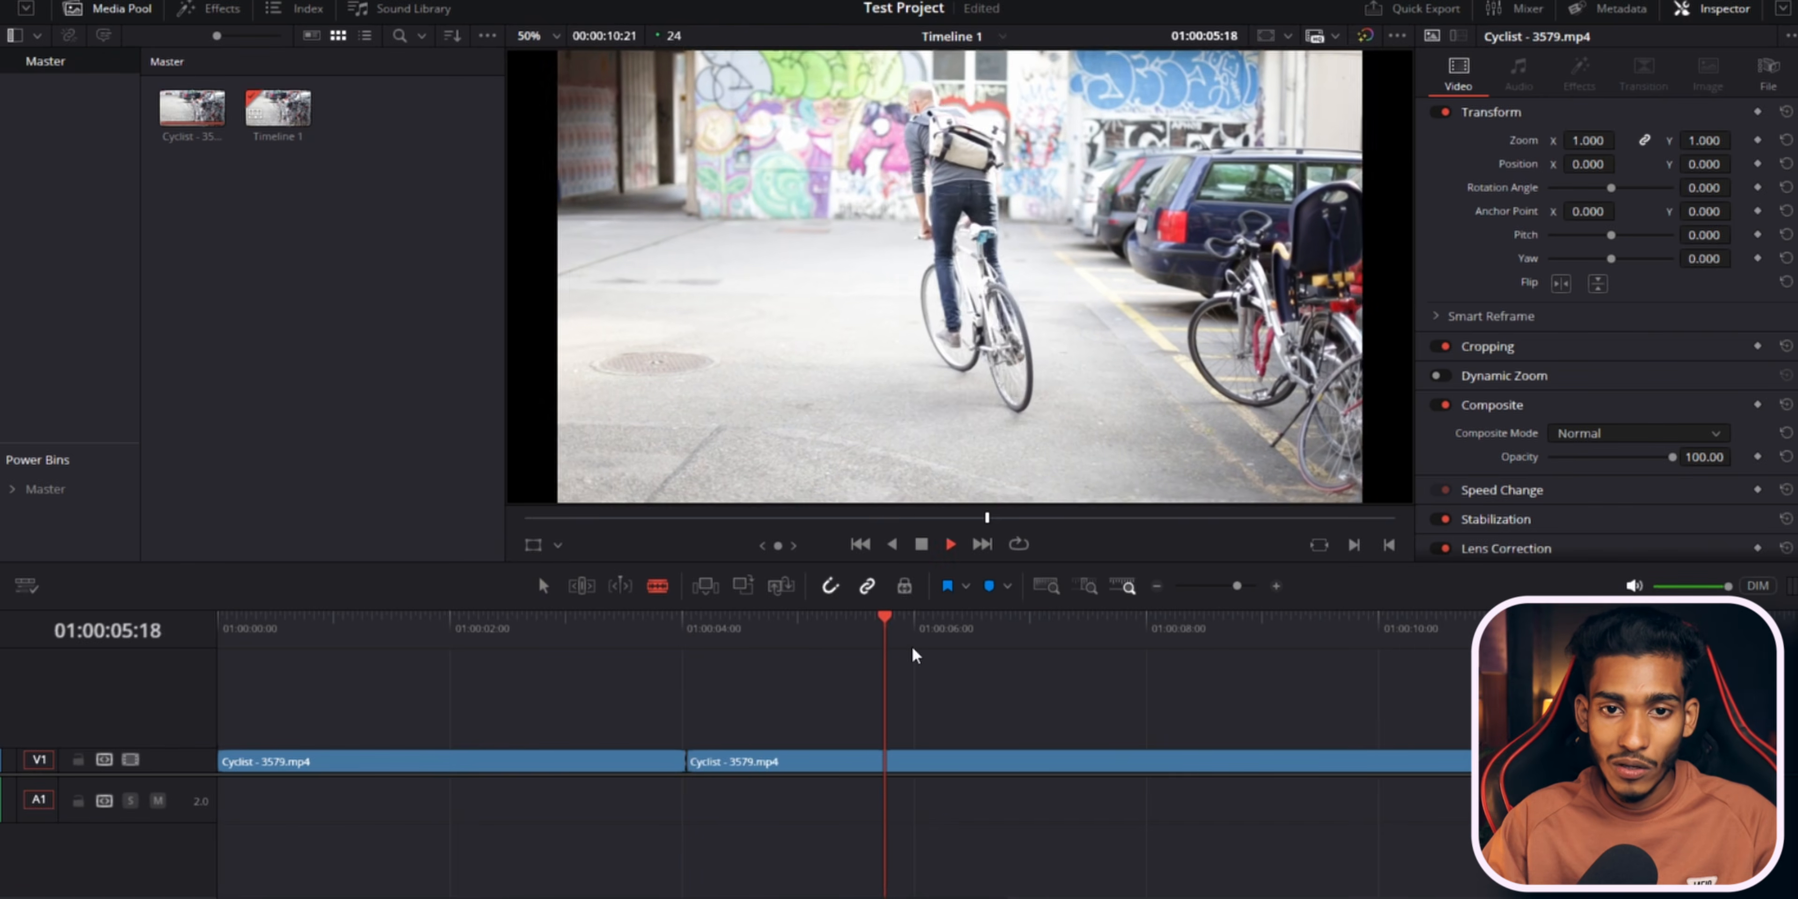
drag(774, 761, 715, 762)
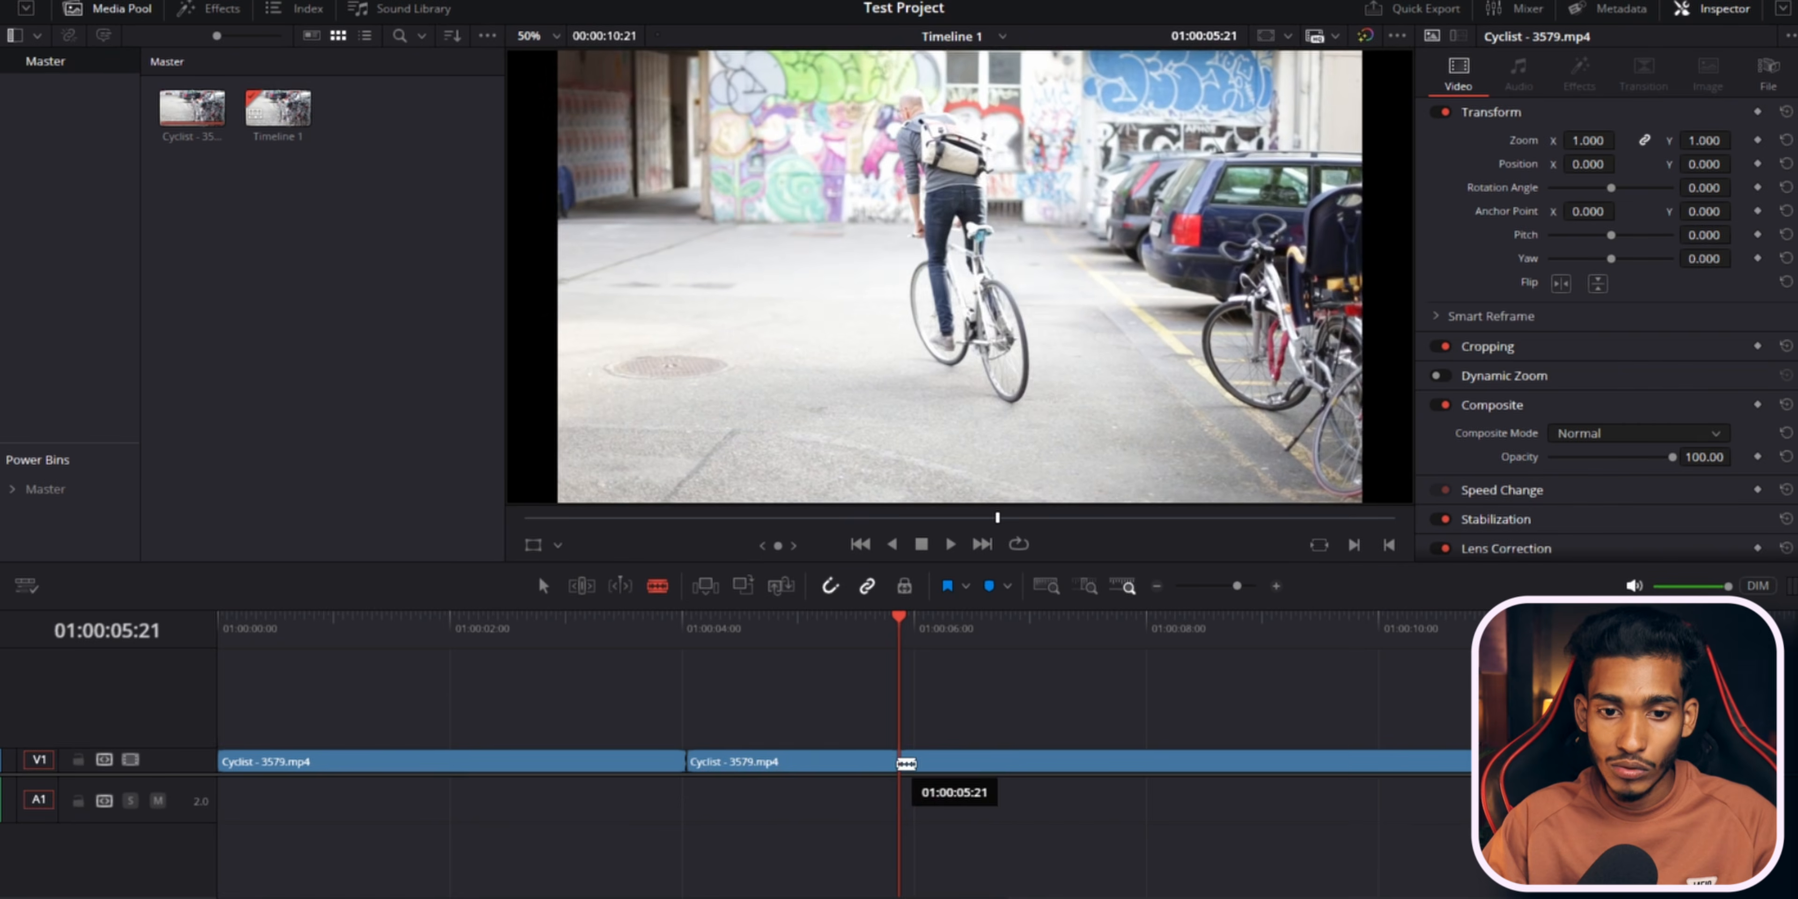
click(898, 762)
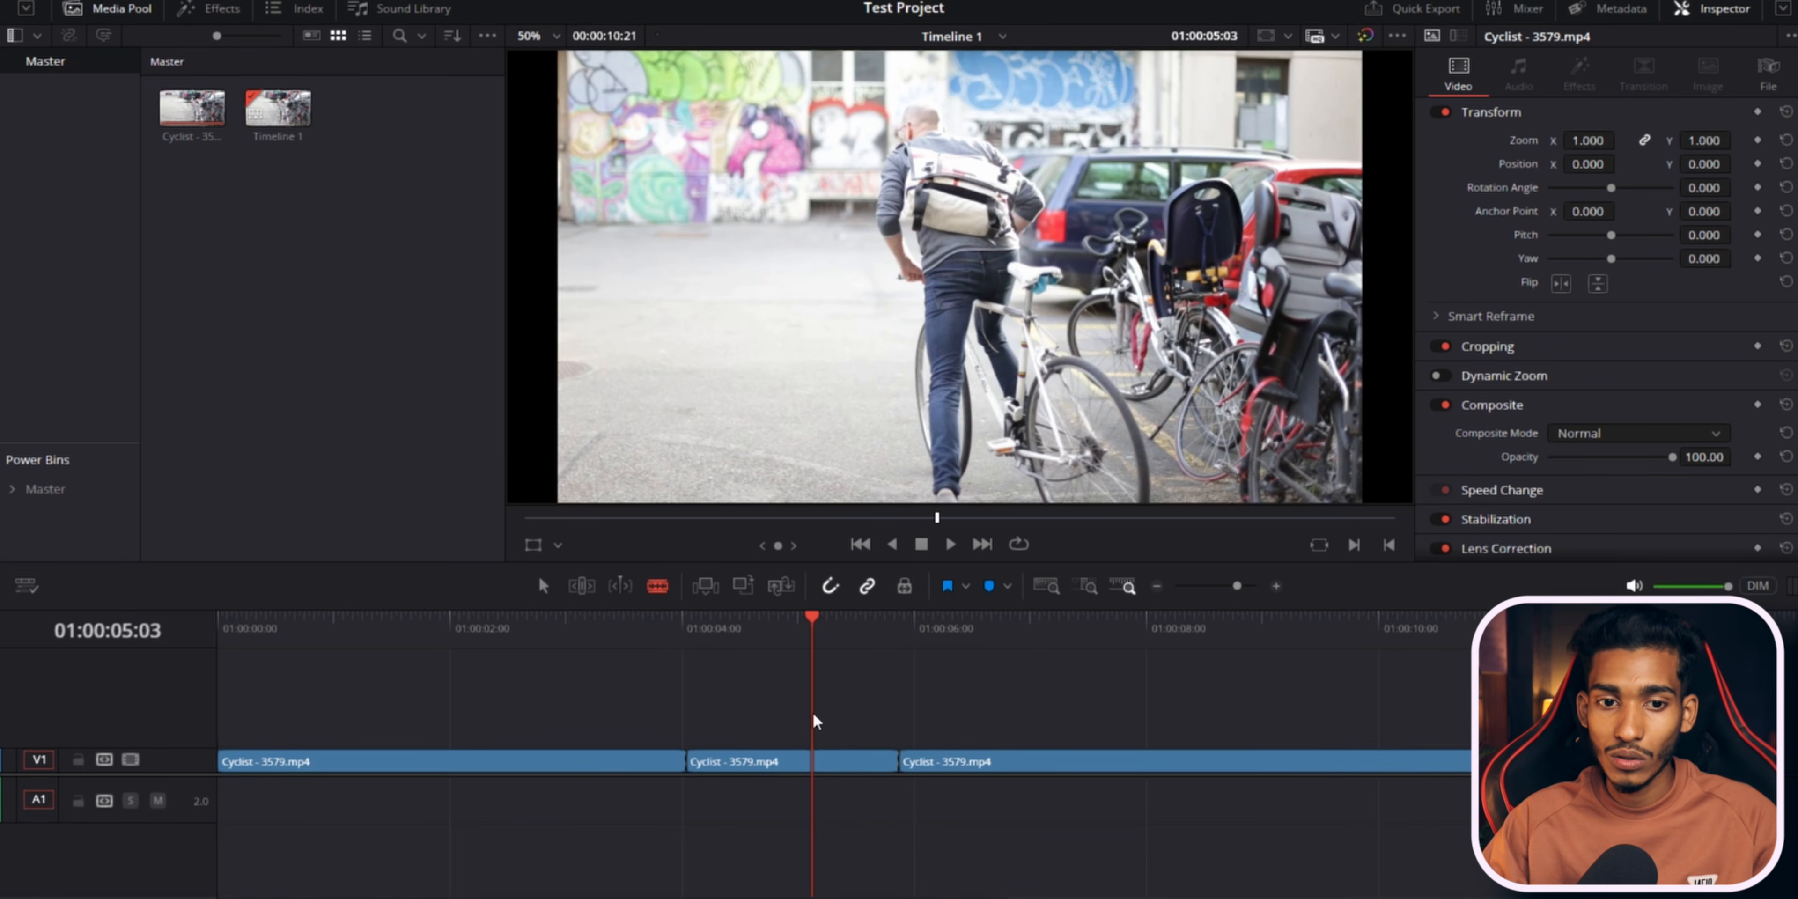
key(a)
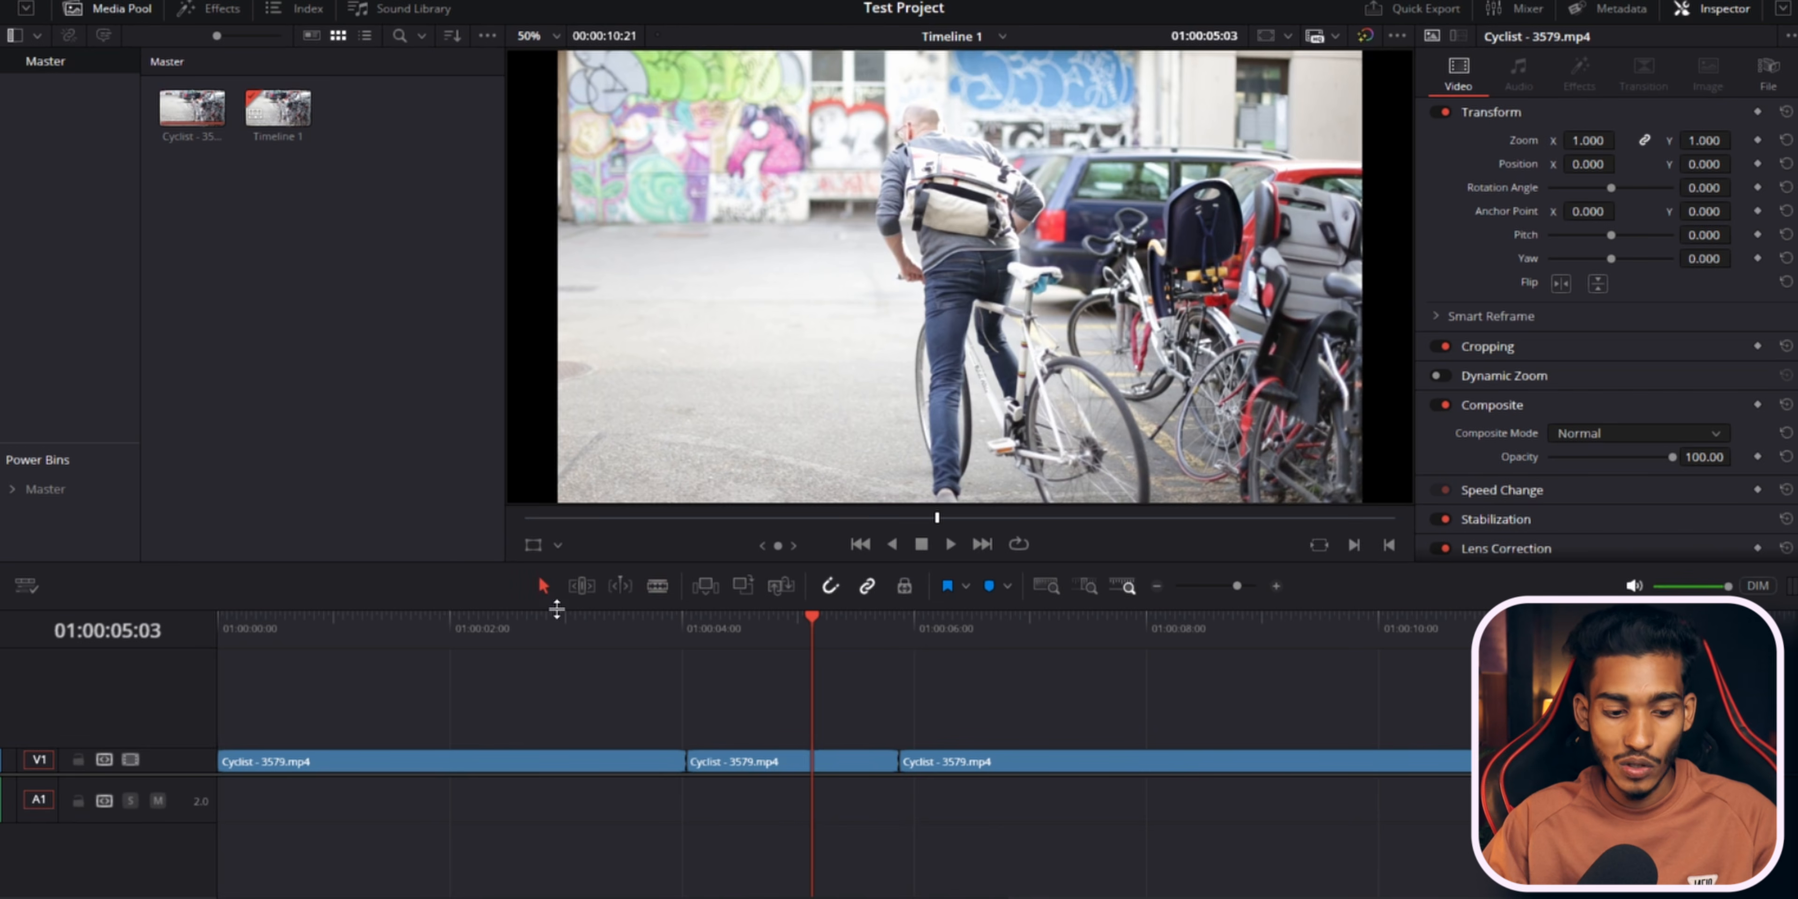
click(658, 588)
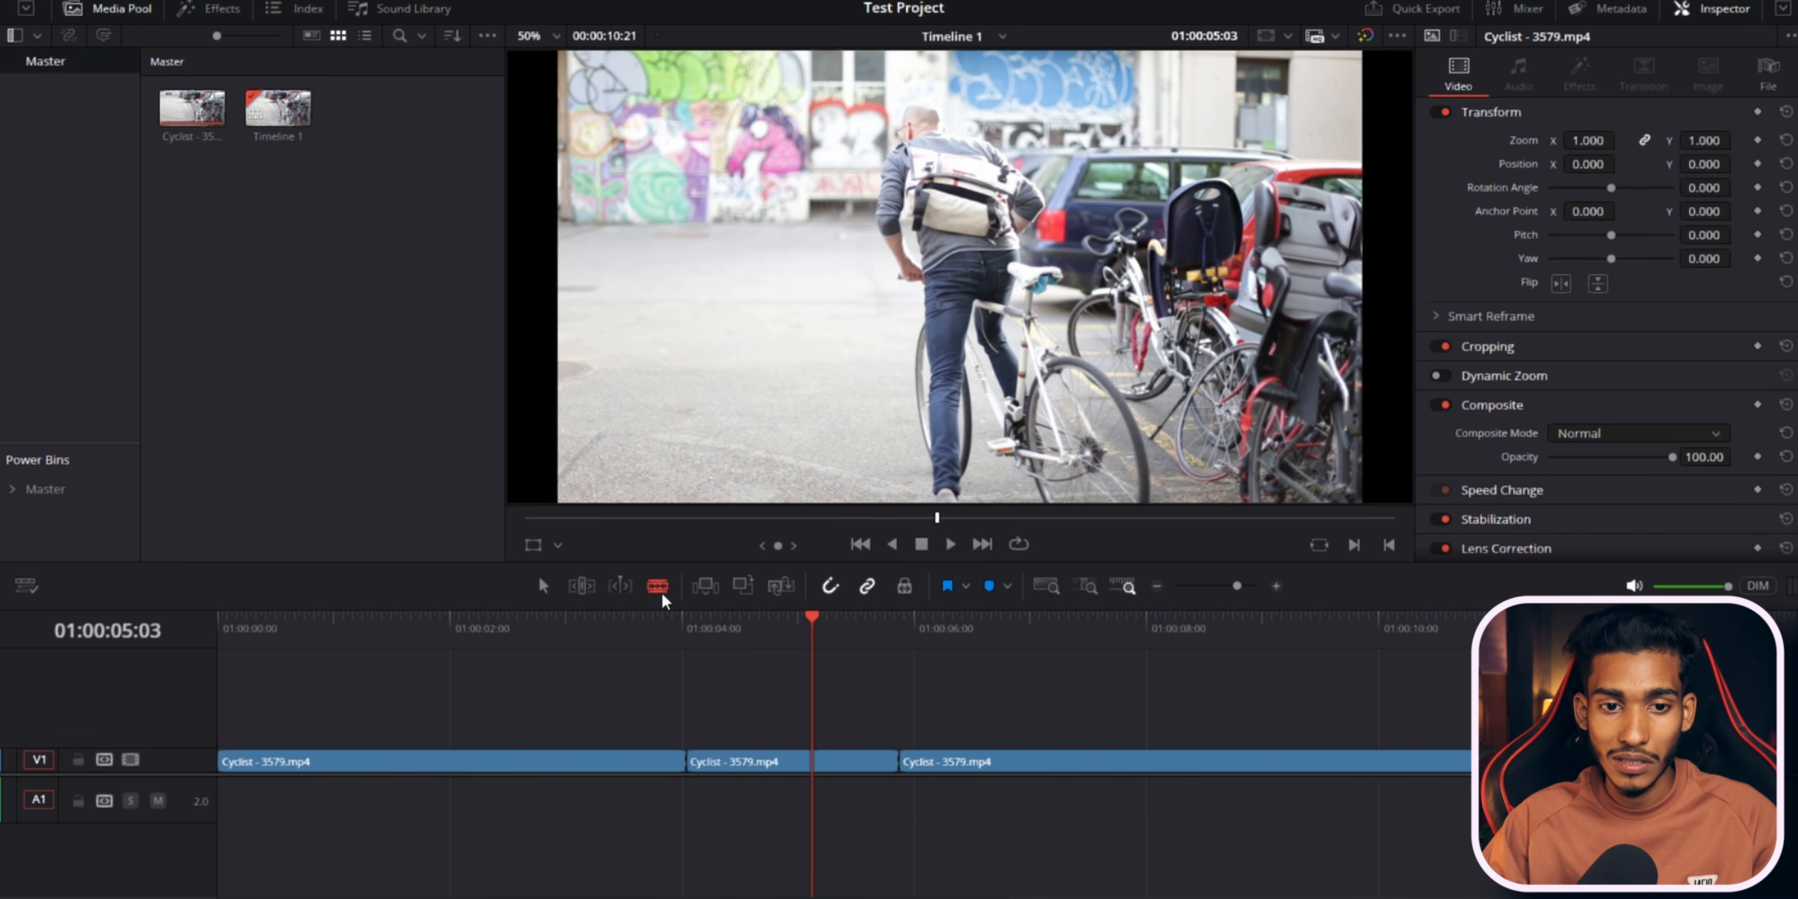
Ripple-delete the middle segment between the two cuts, play back the timeline, and undo the deletion.
key(a)
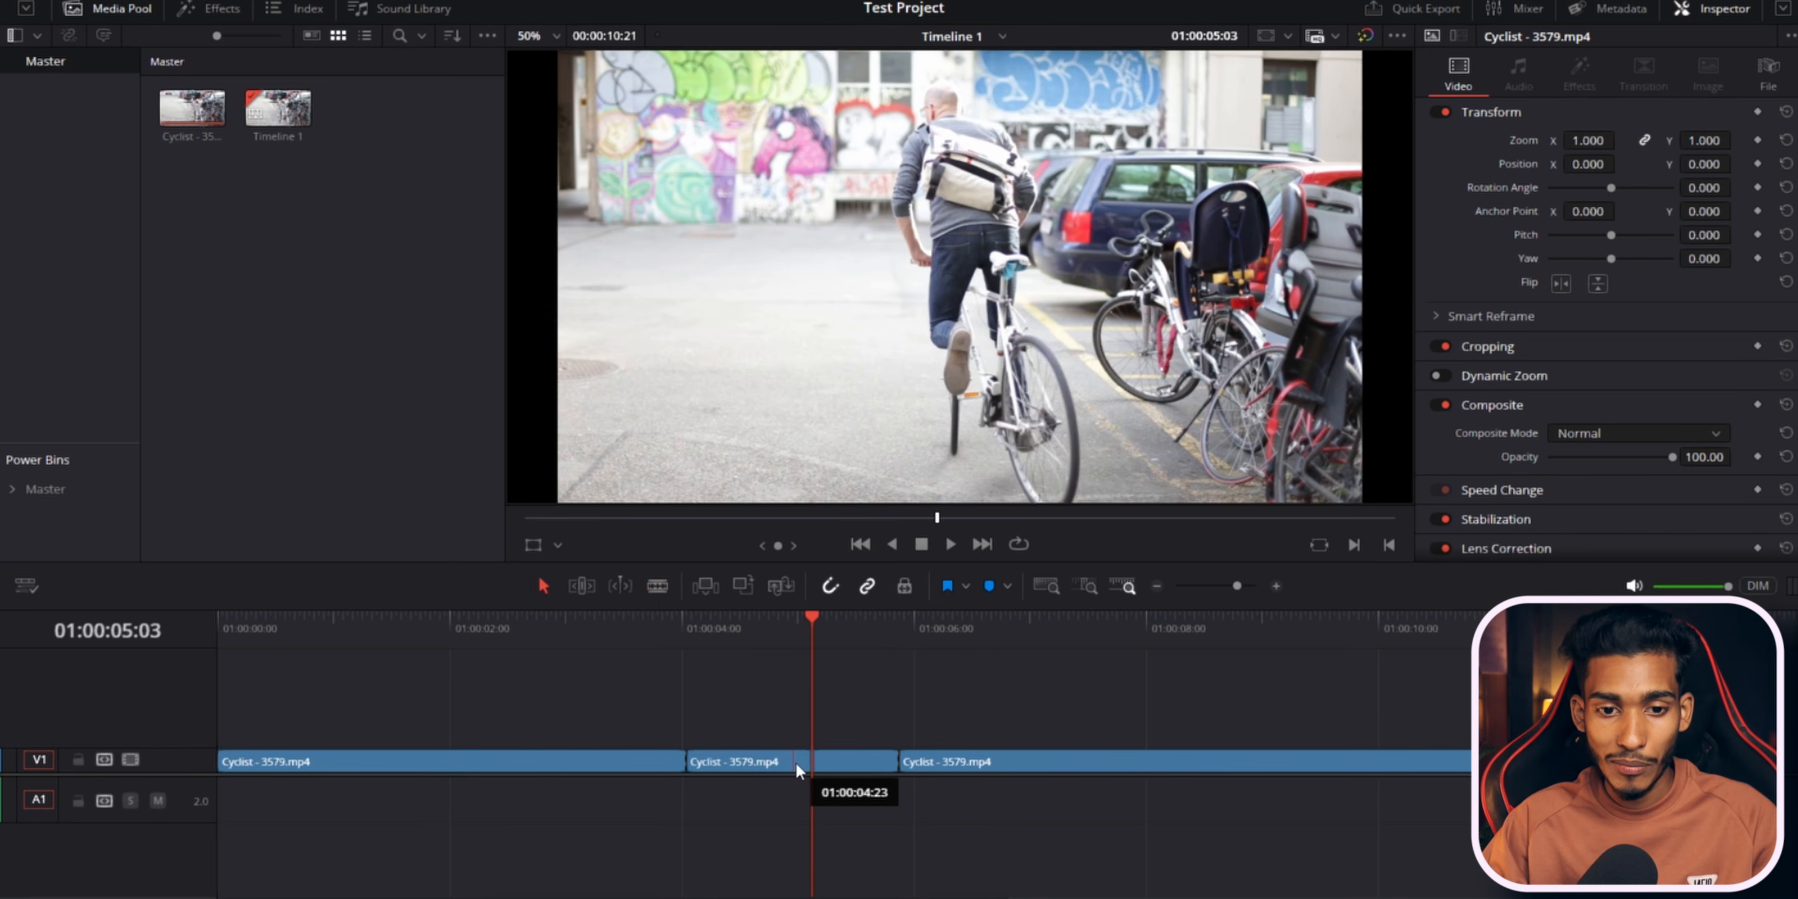
click(796, 764)
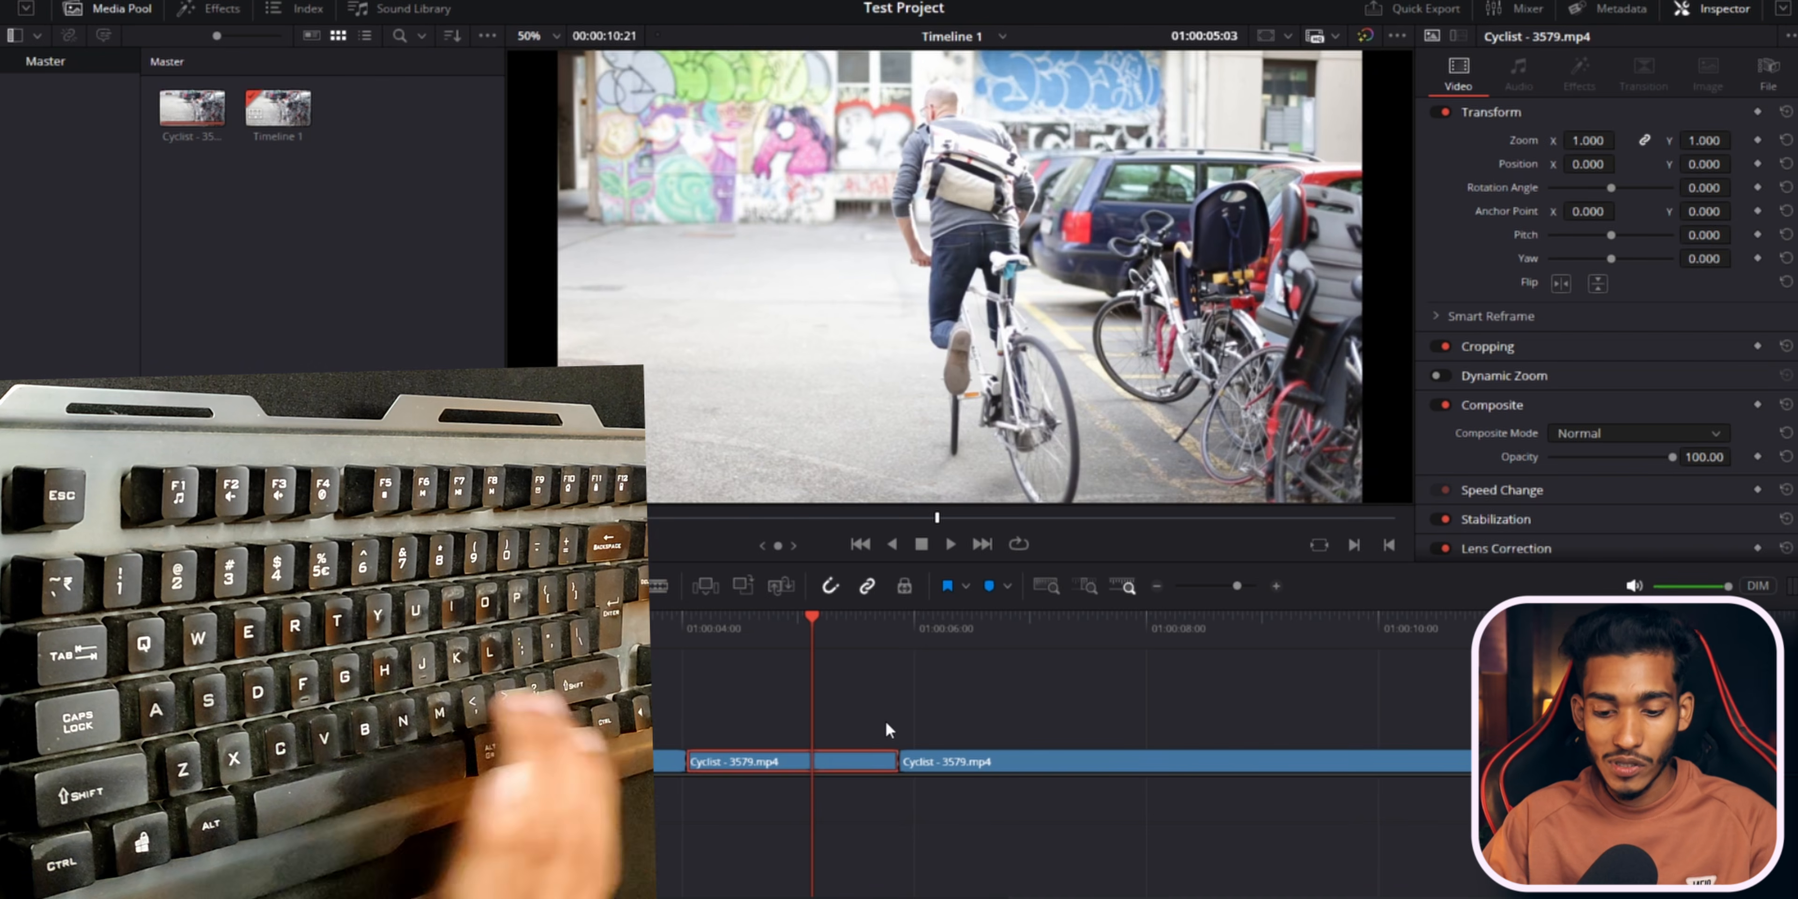
key(Delete)
key(space)
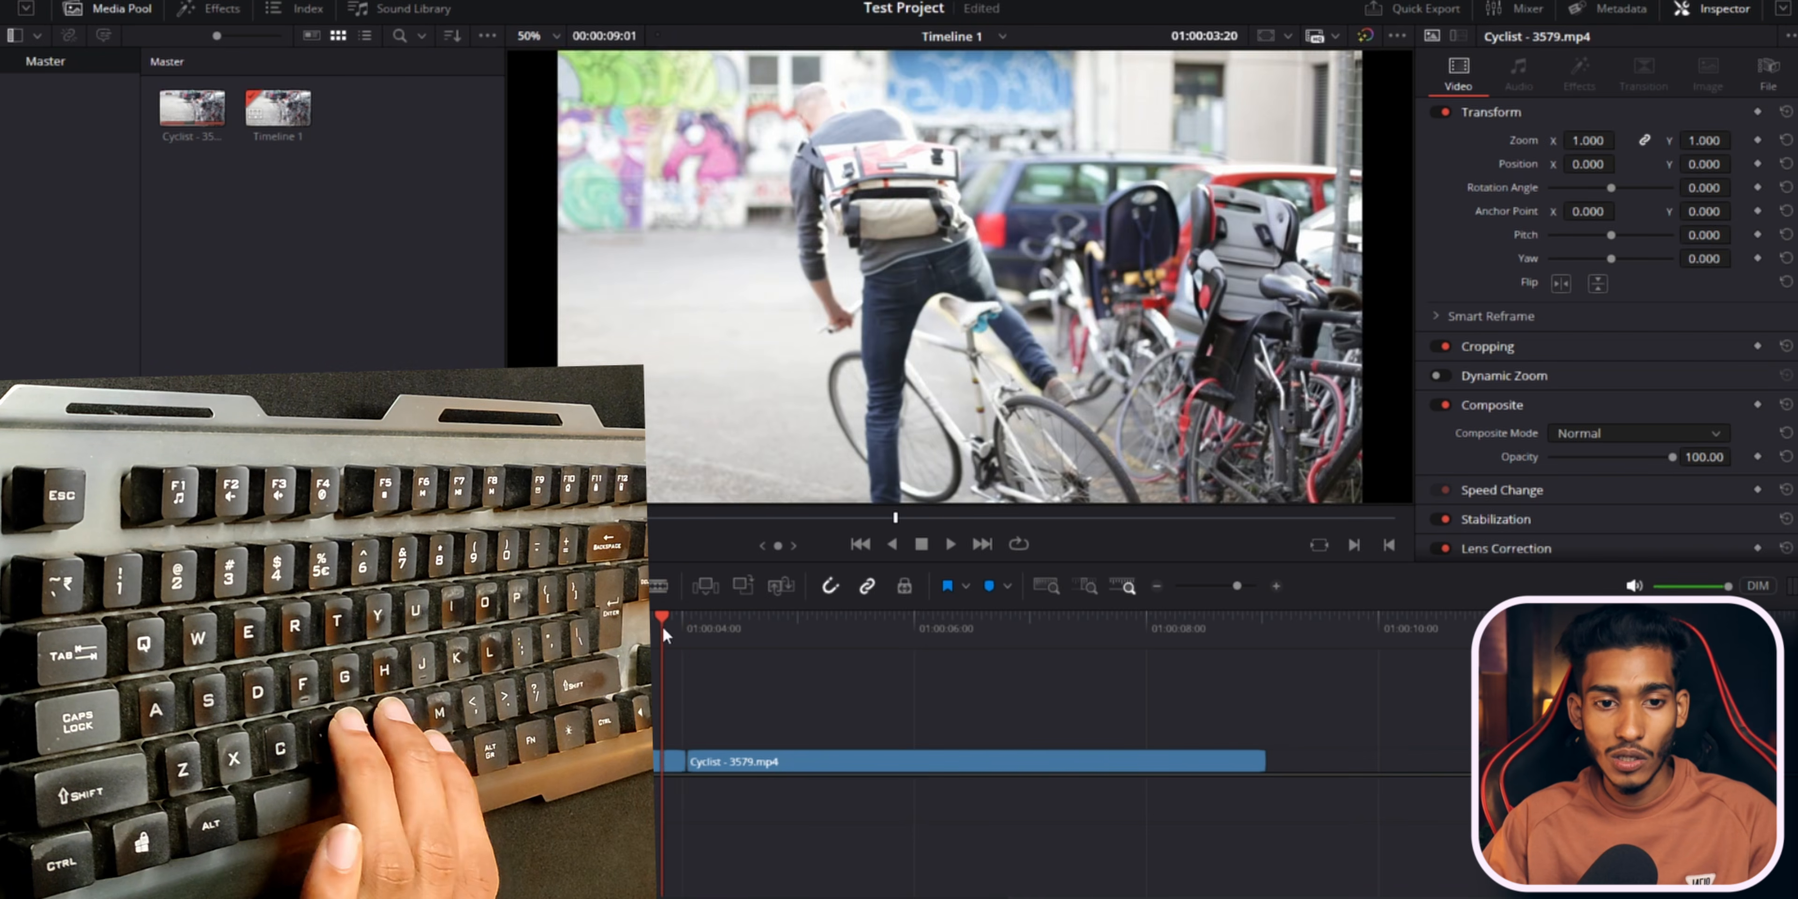
key(space)
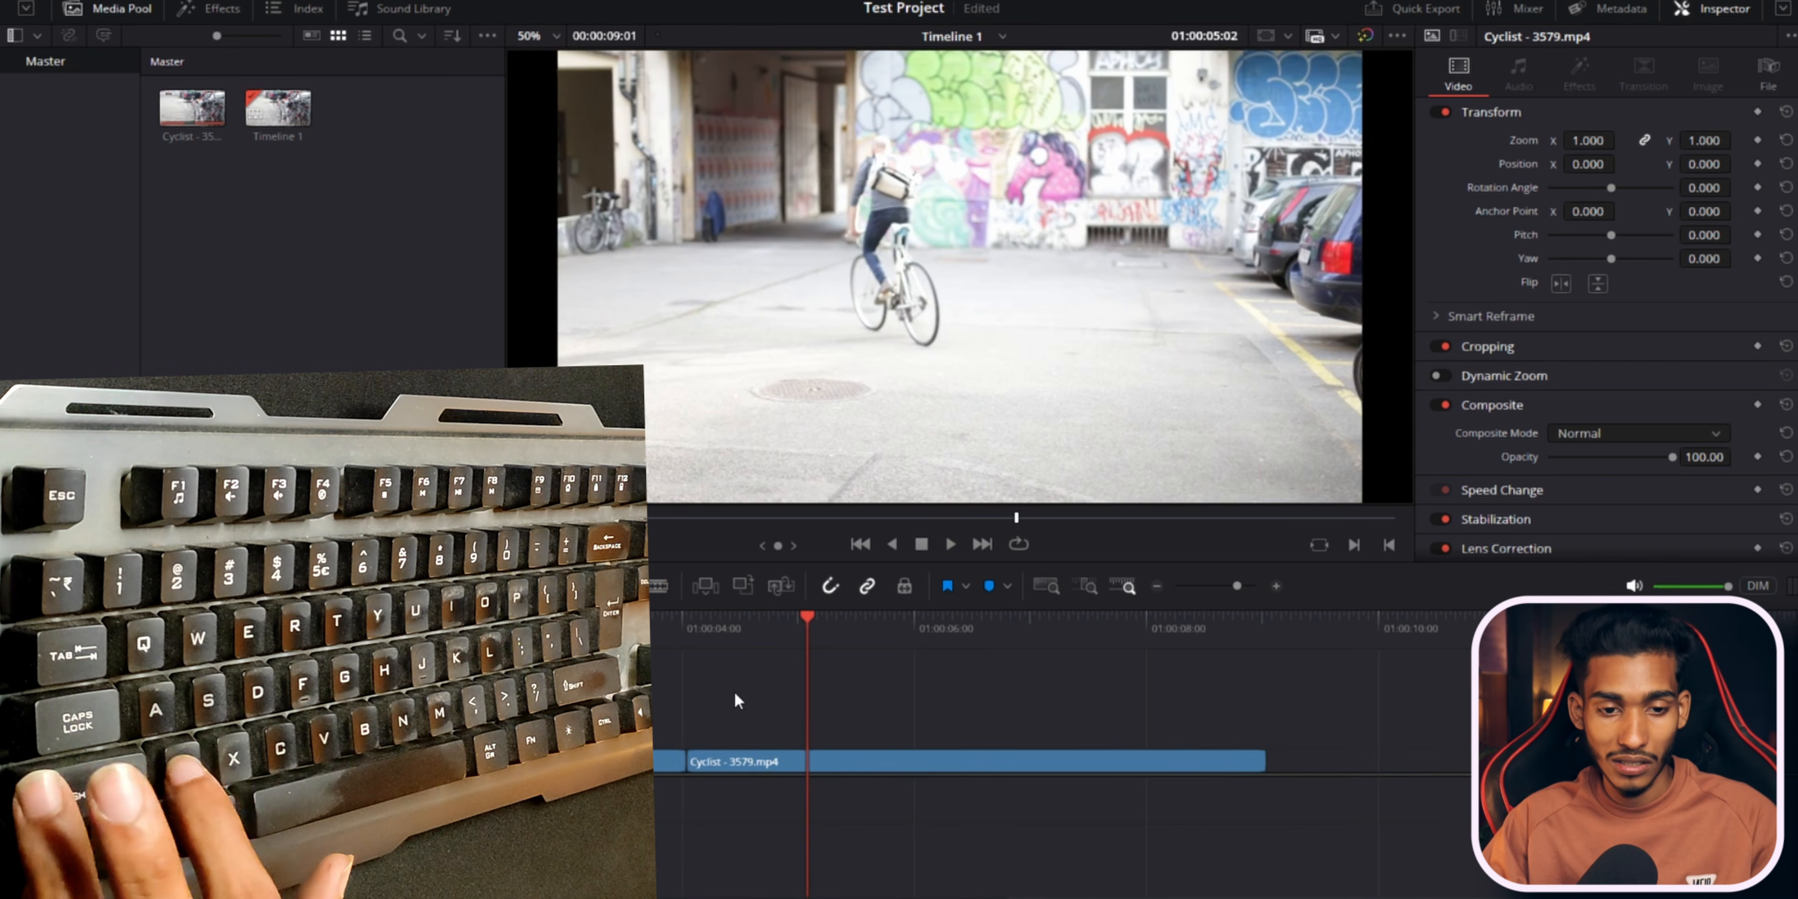
key(ctrl+z)
Delete the middle segment again, once rippling and once leaving a gap, undoing each deletion.
click(814, 762)
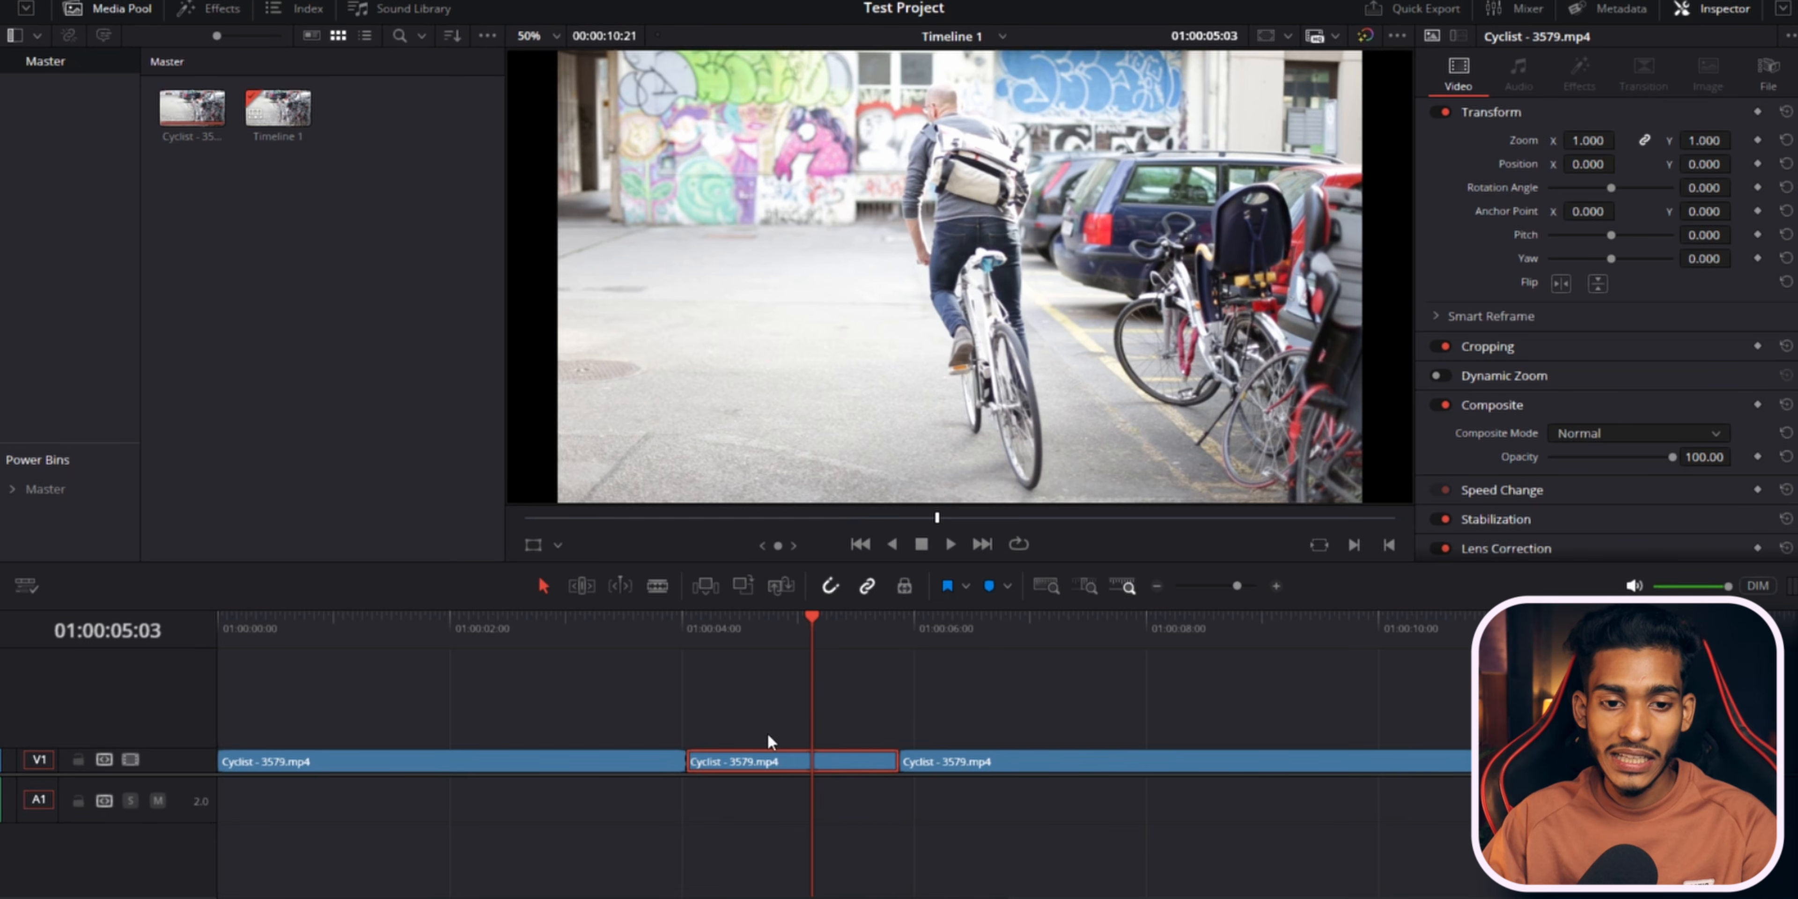
key(Delete)
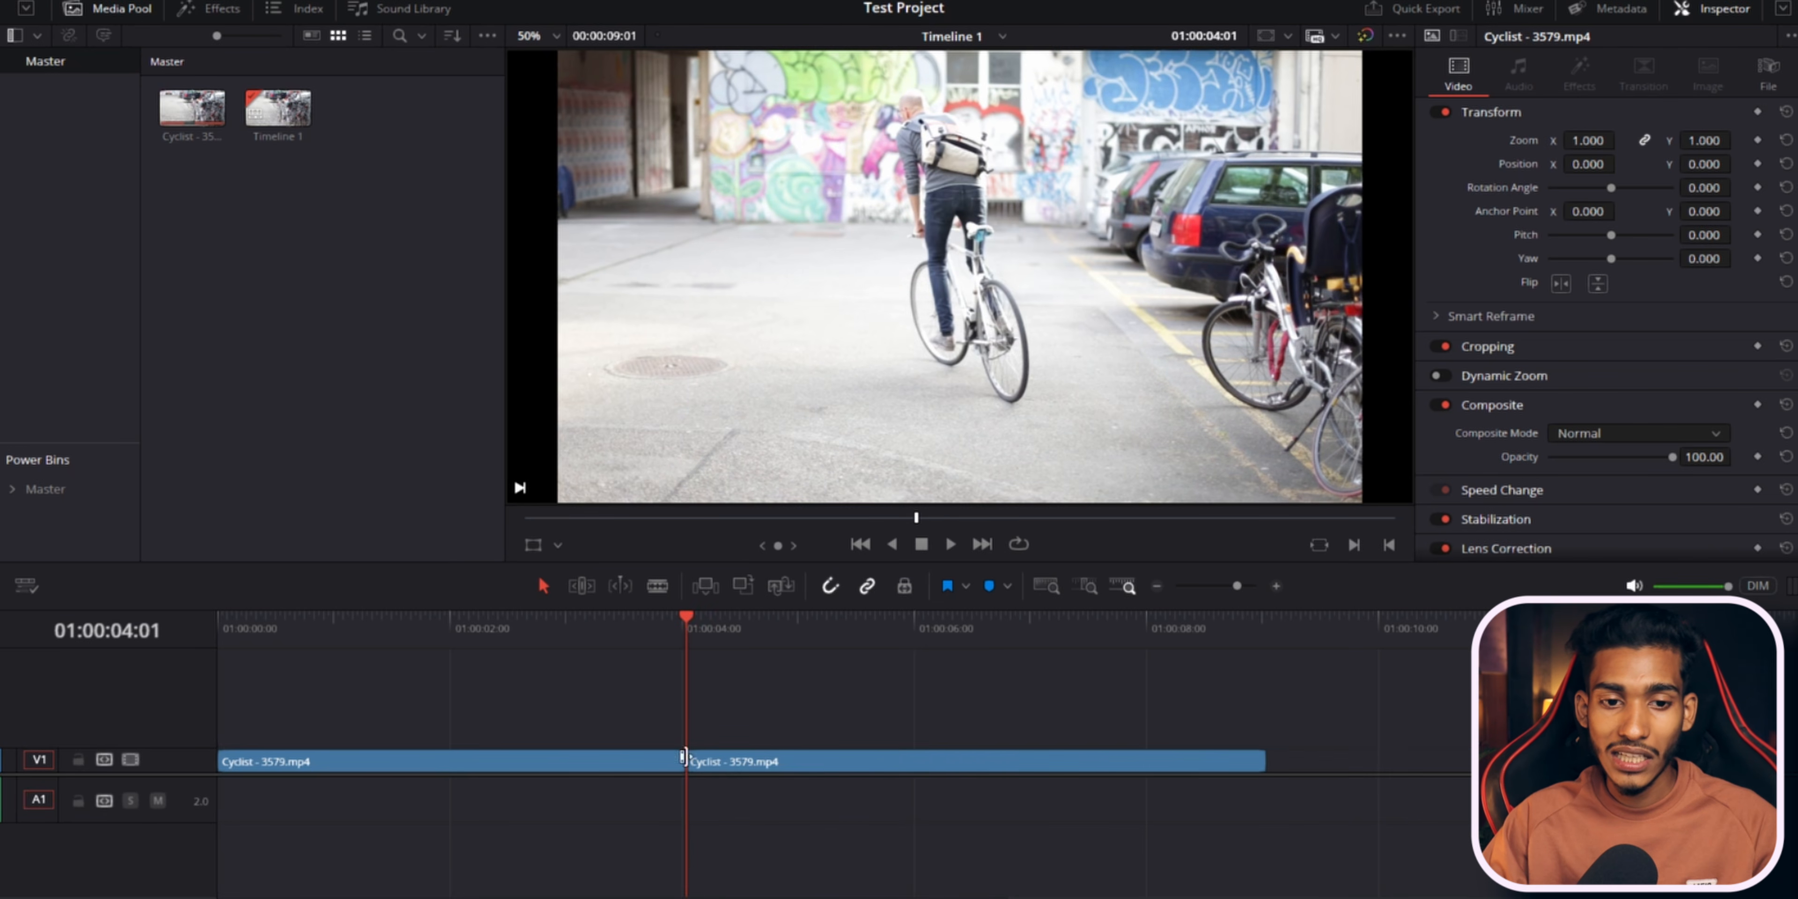
key(ctrl+z)
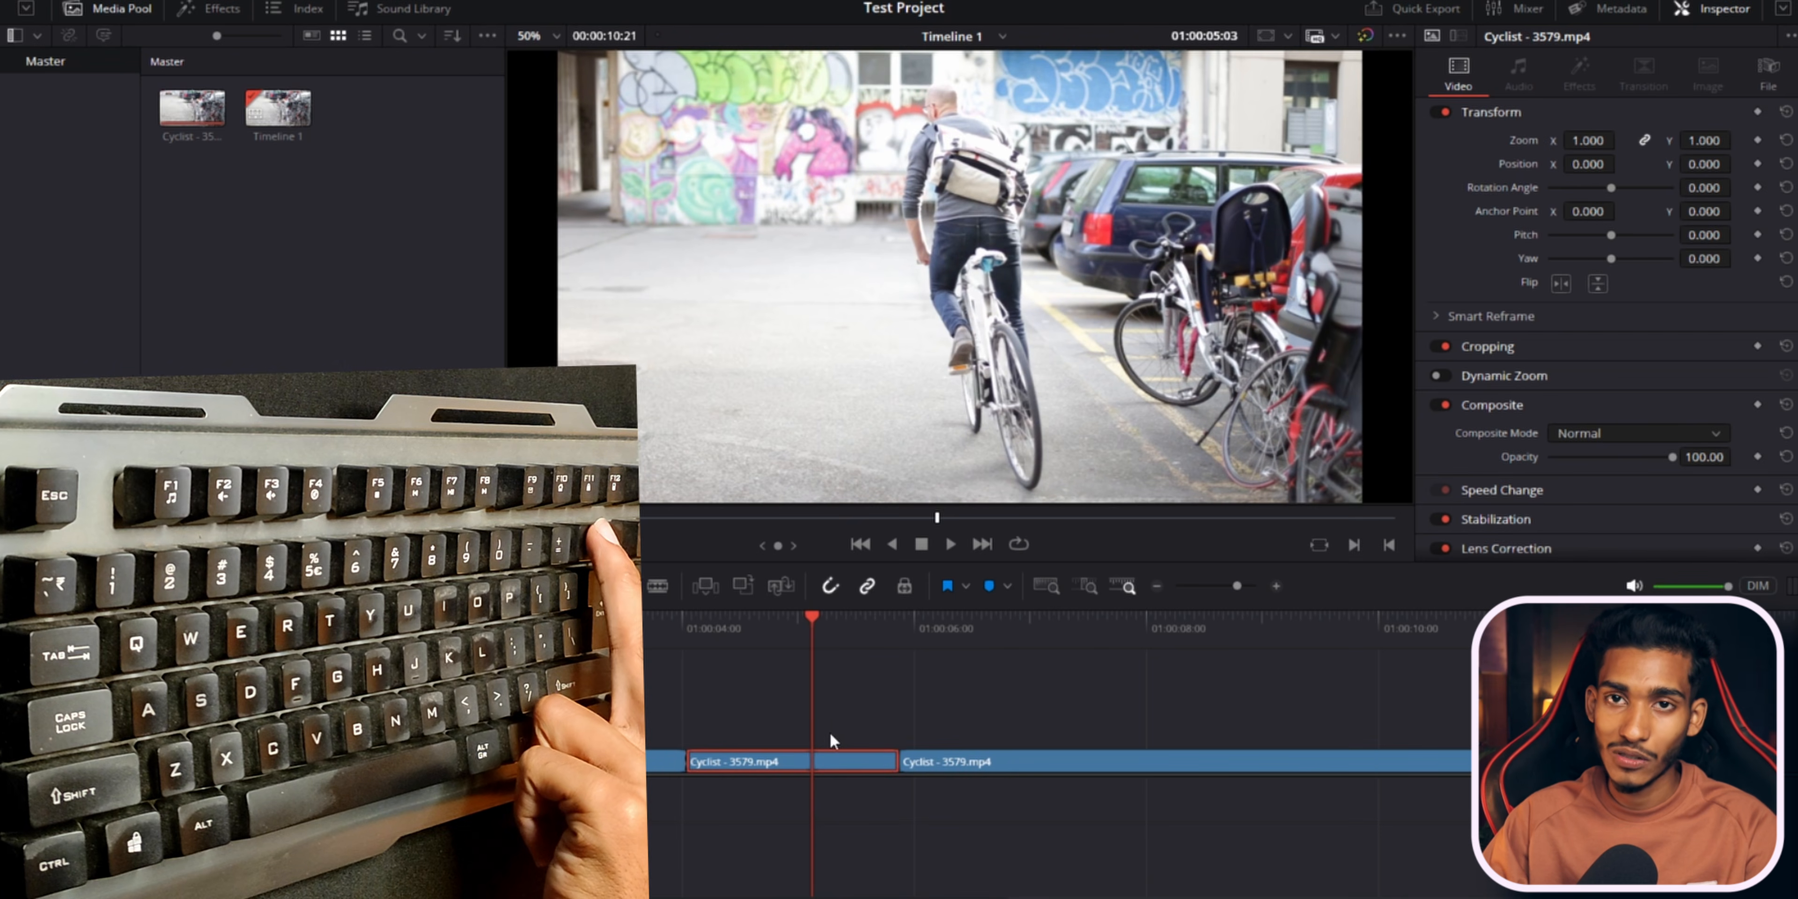
key(BackSpace)
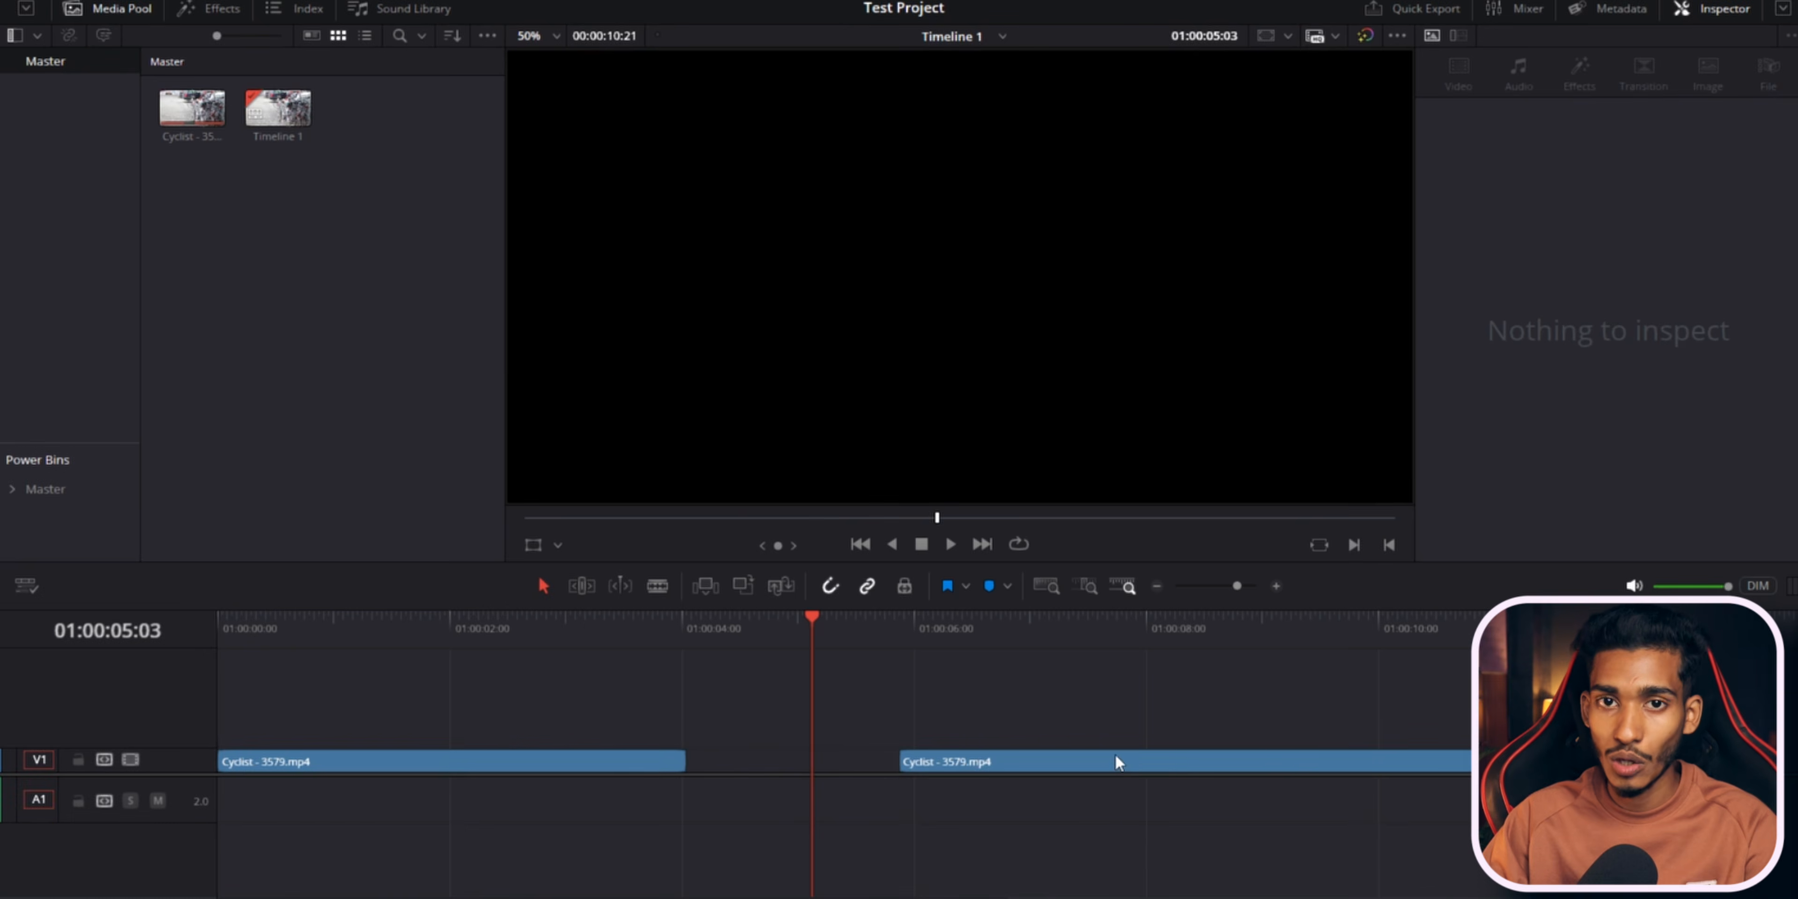
key(ctrl+z)
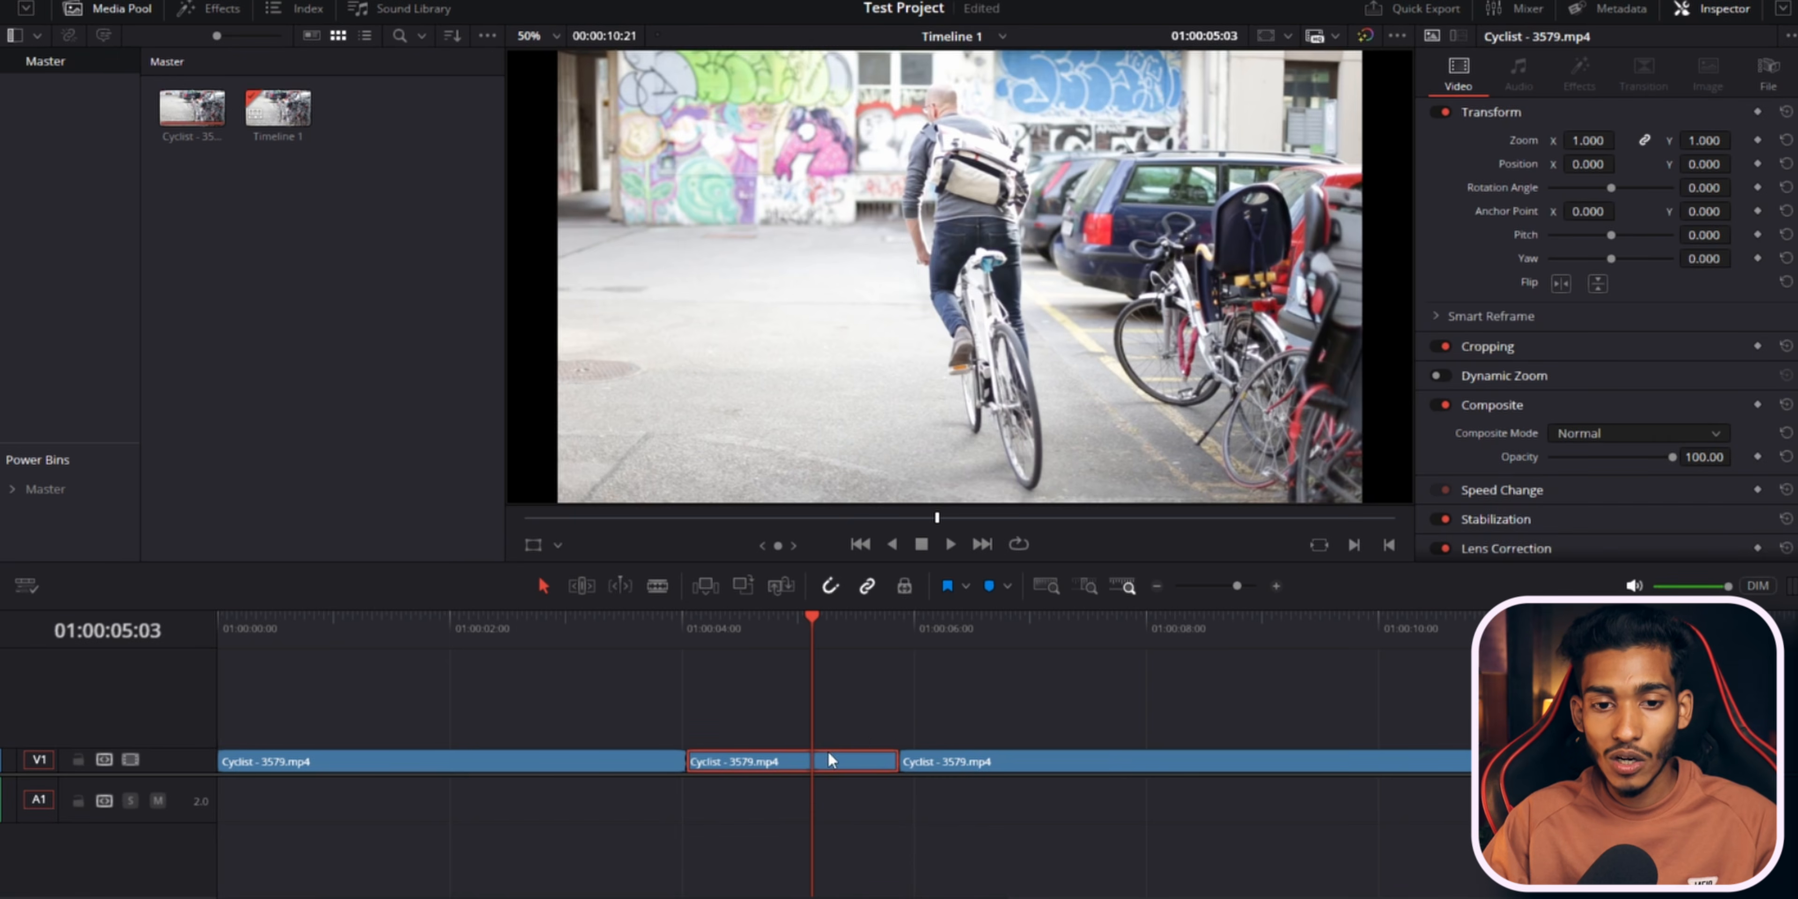
key(BackSpace)
key(ctrl+z)
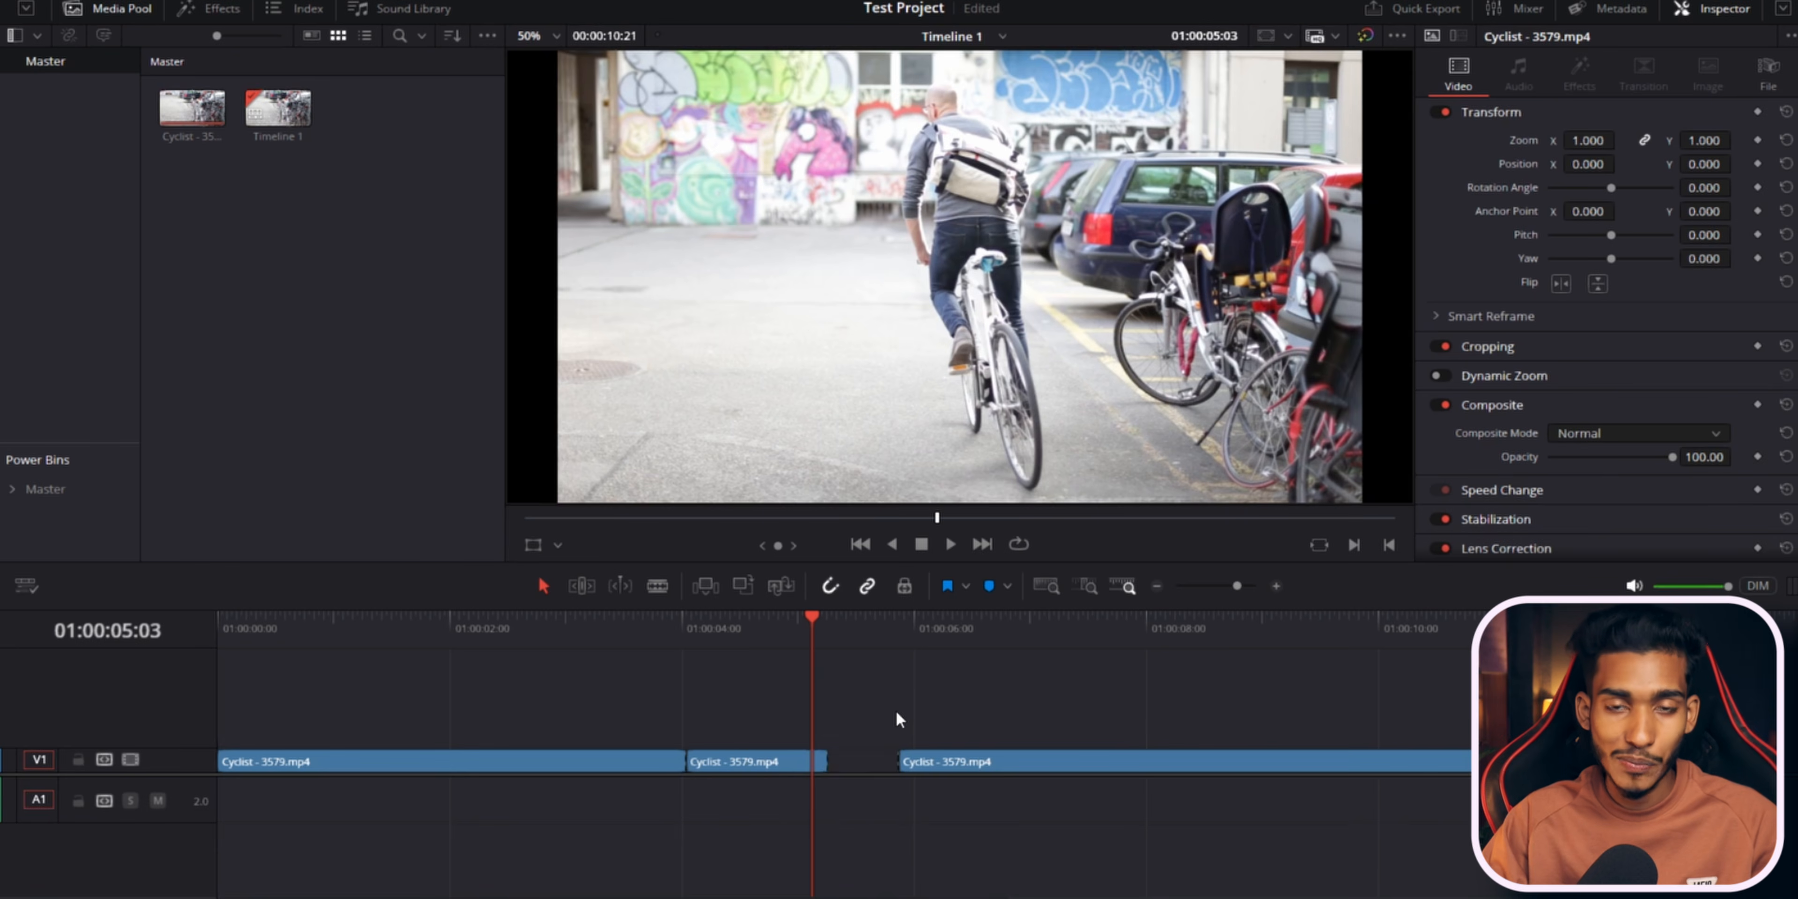
Ripple-delete the middle segment once more and undo it.
click(851, 767)
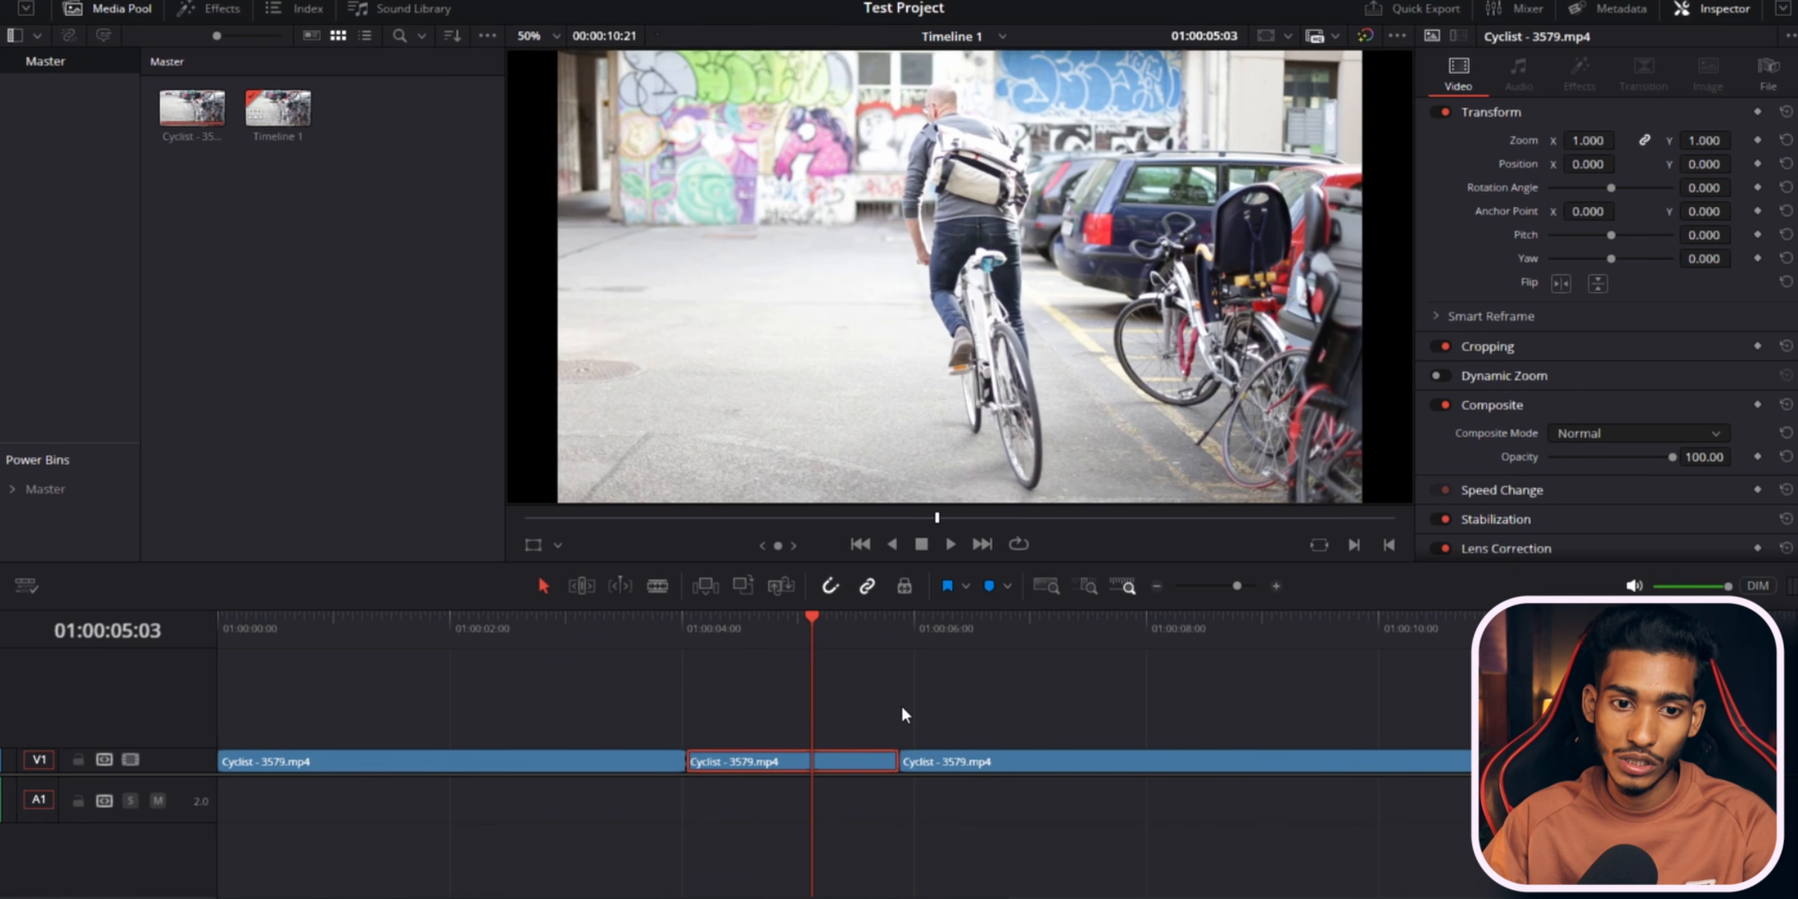
key(Delete)
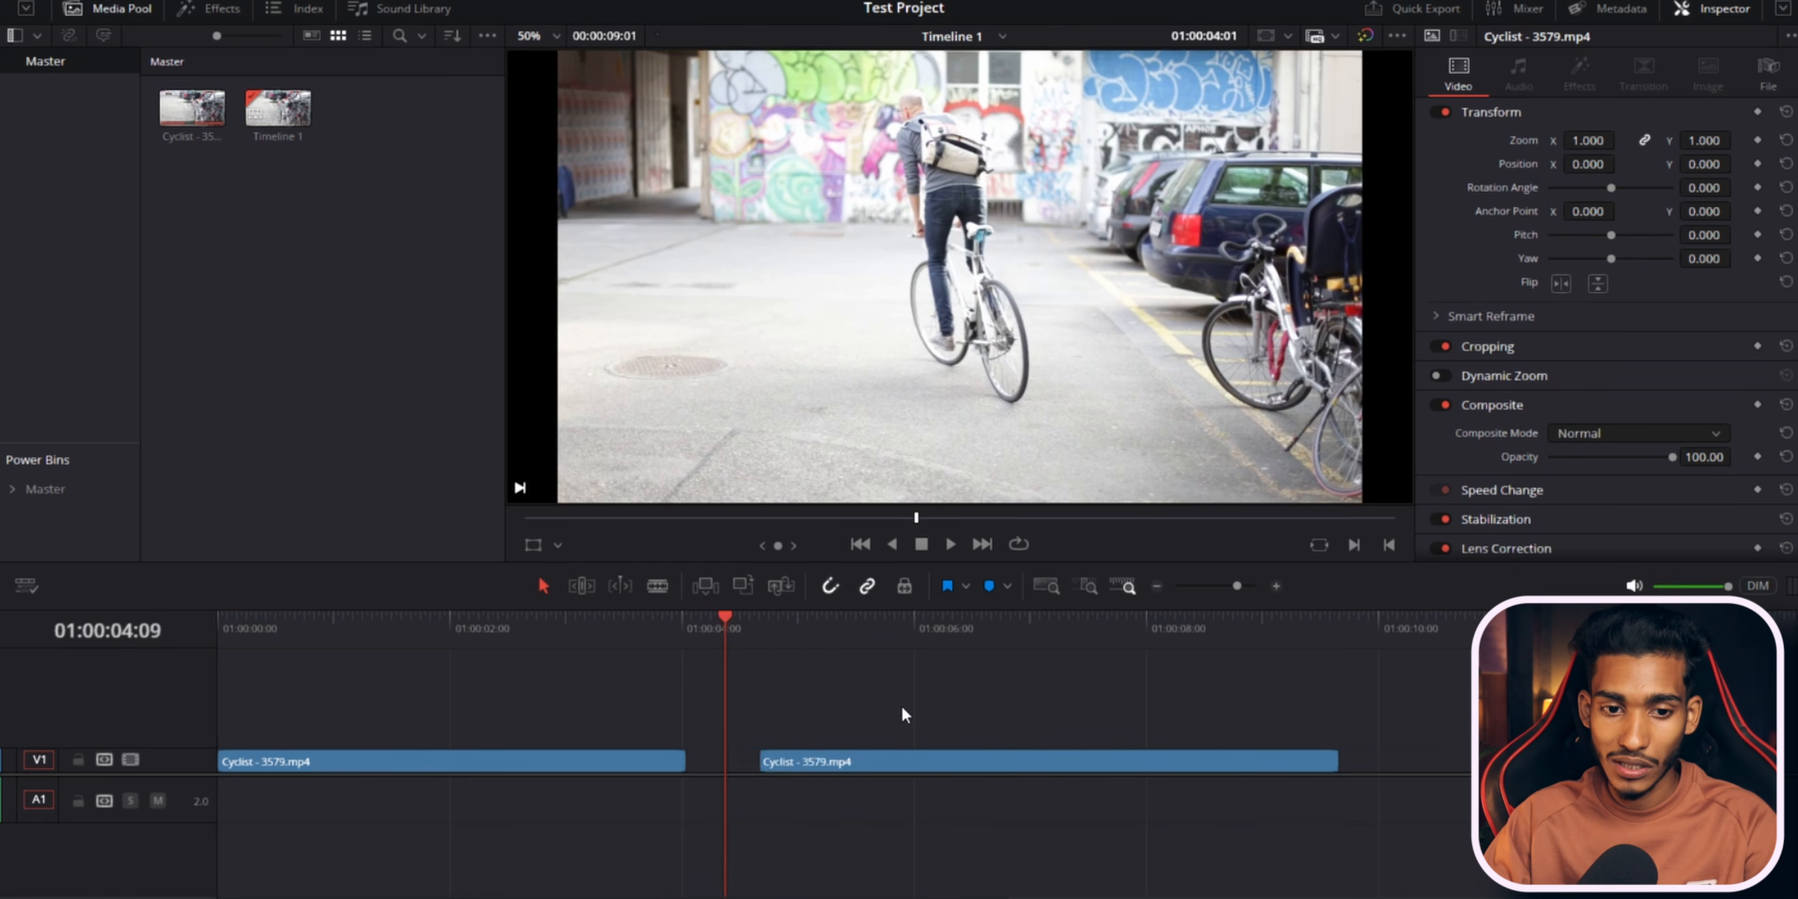
key(ctrl+z)
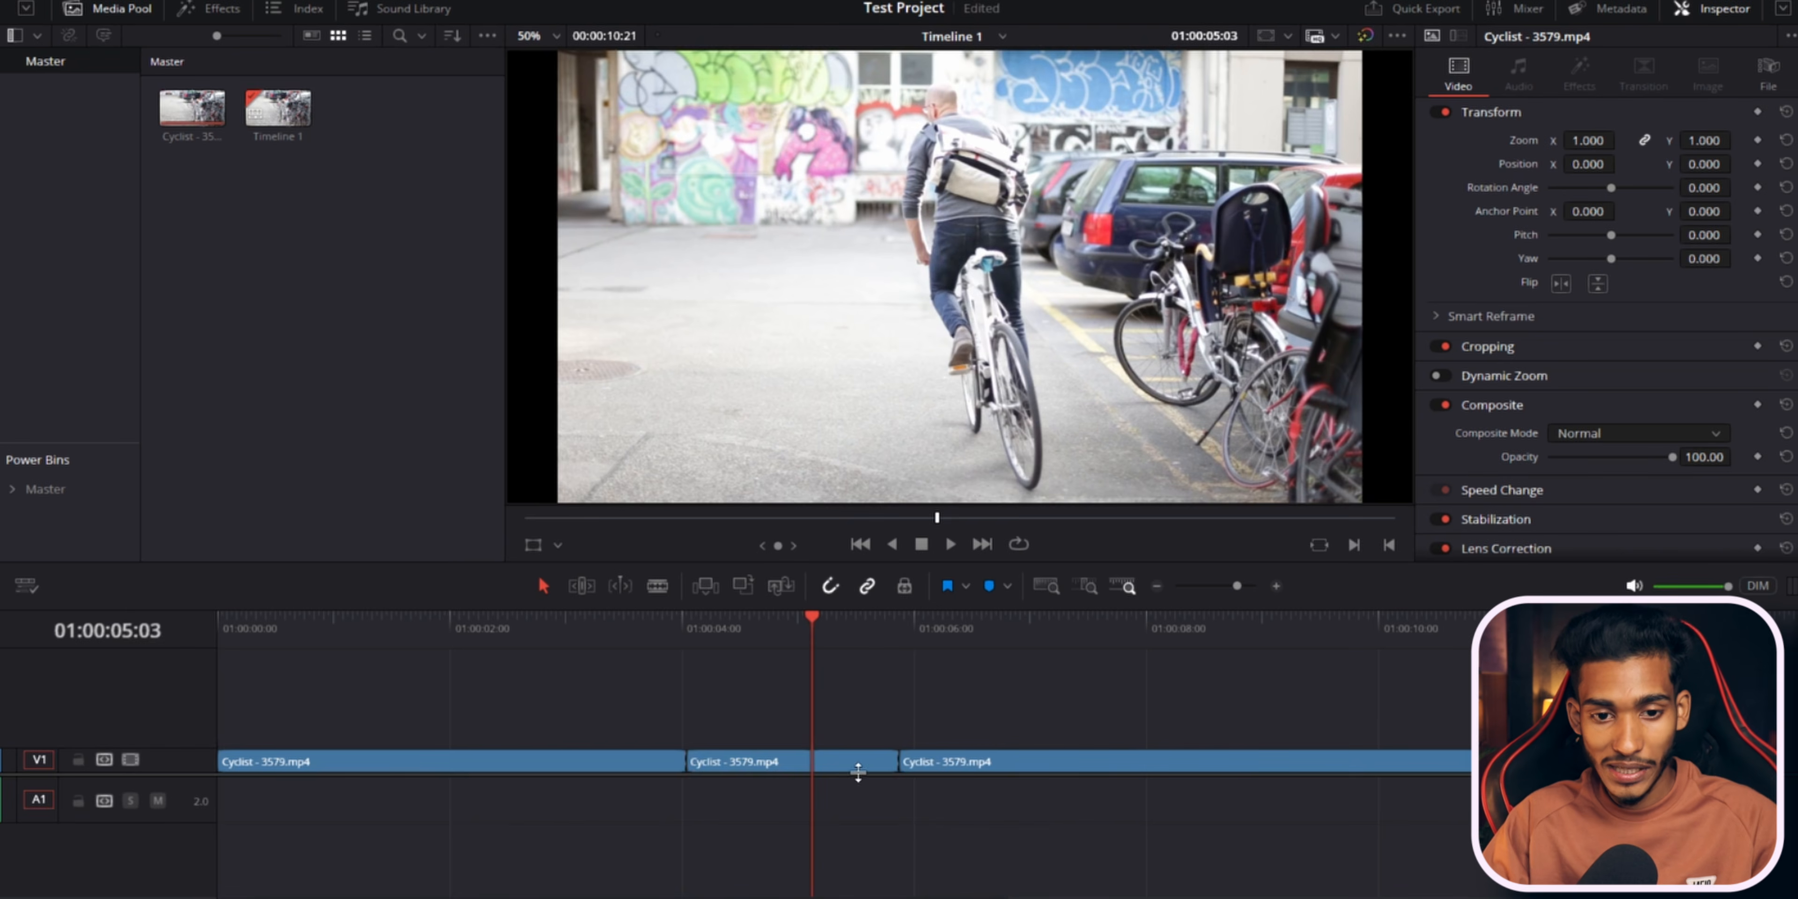
Delete the middle segment leaving a gap, delete the gap itself to close it, and undo both.
click(854, 767)
key(BackSpace)
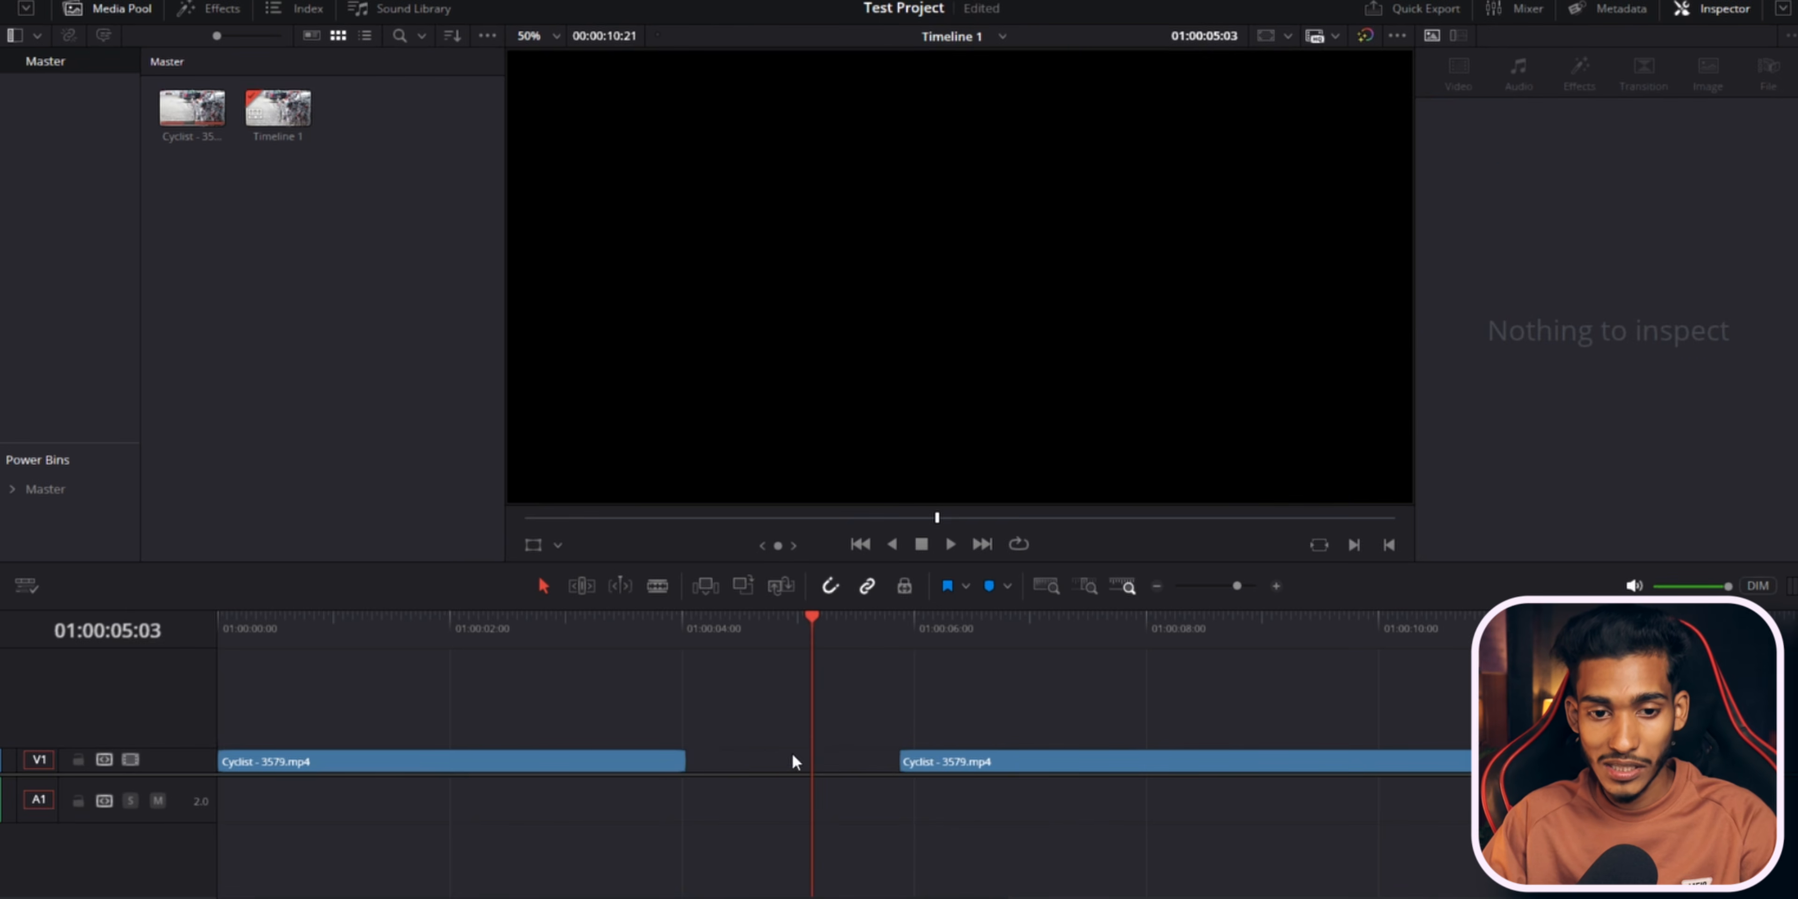
click(750, 758)
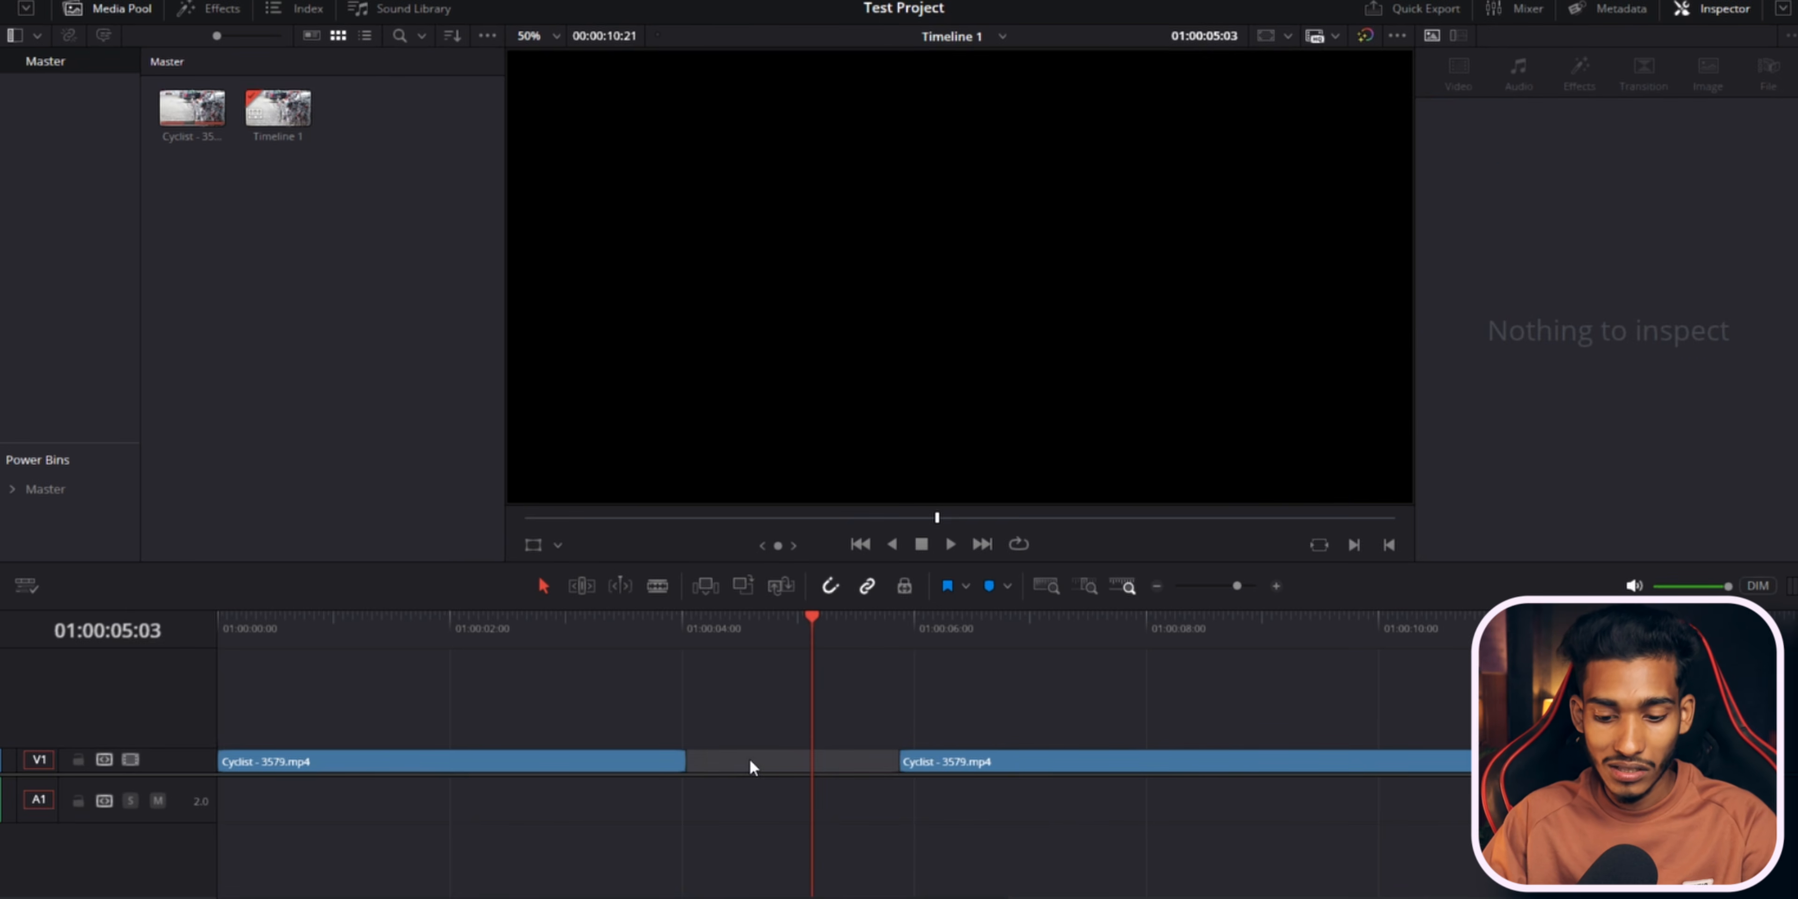
key(BackSpace)
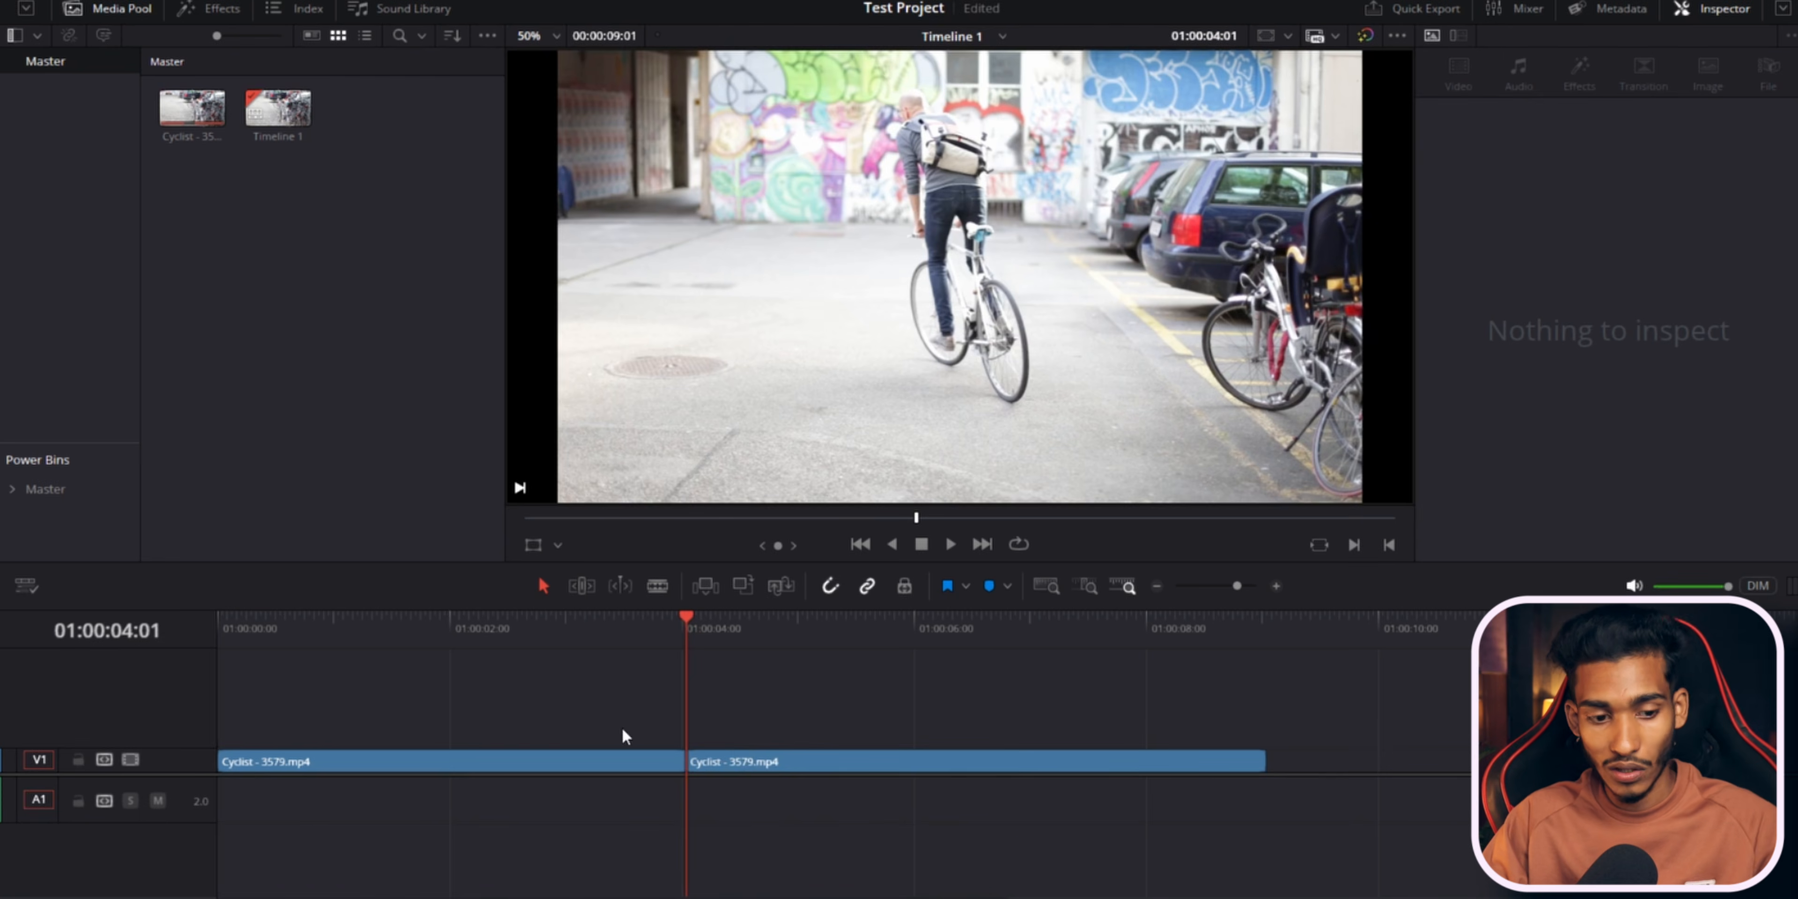
key(ctrl+z)
key(ctrl+z)
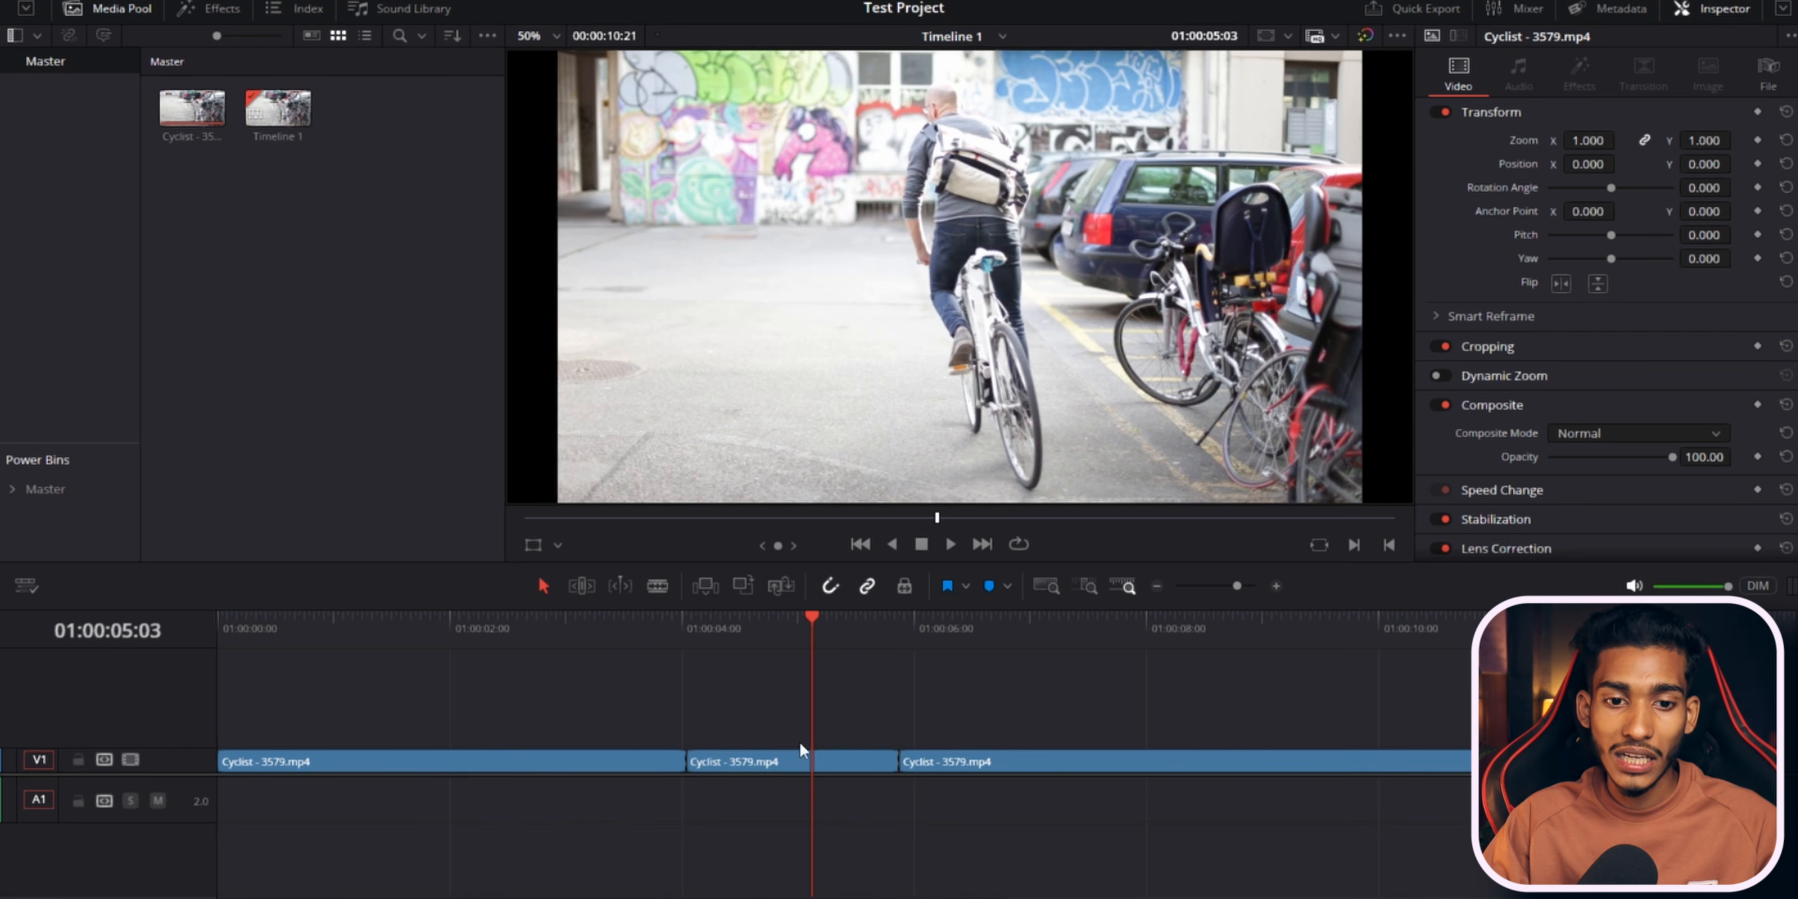
Delete the middle segment leaving a gap and undo it.
click(859, 762)
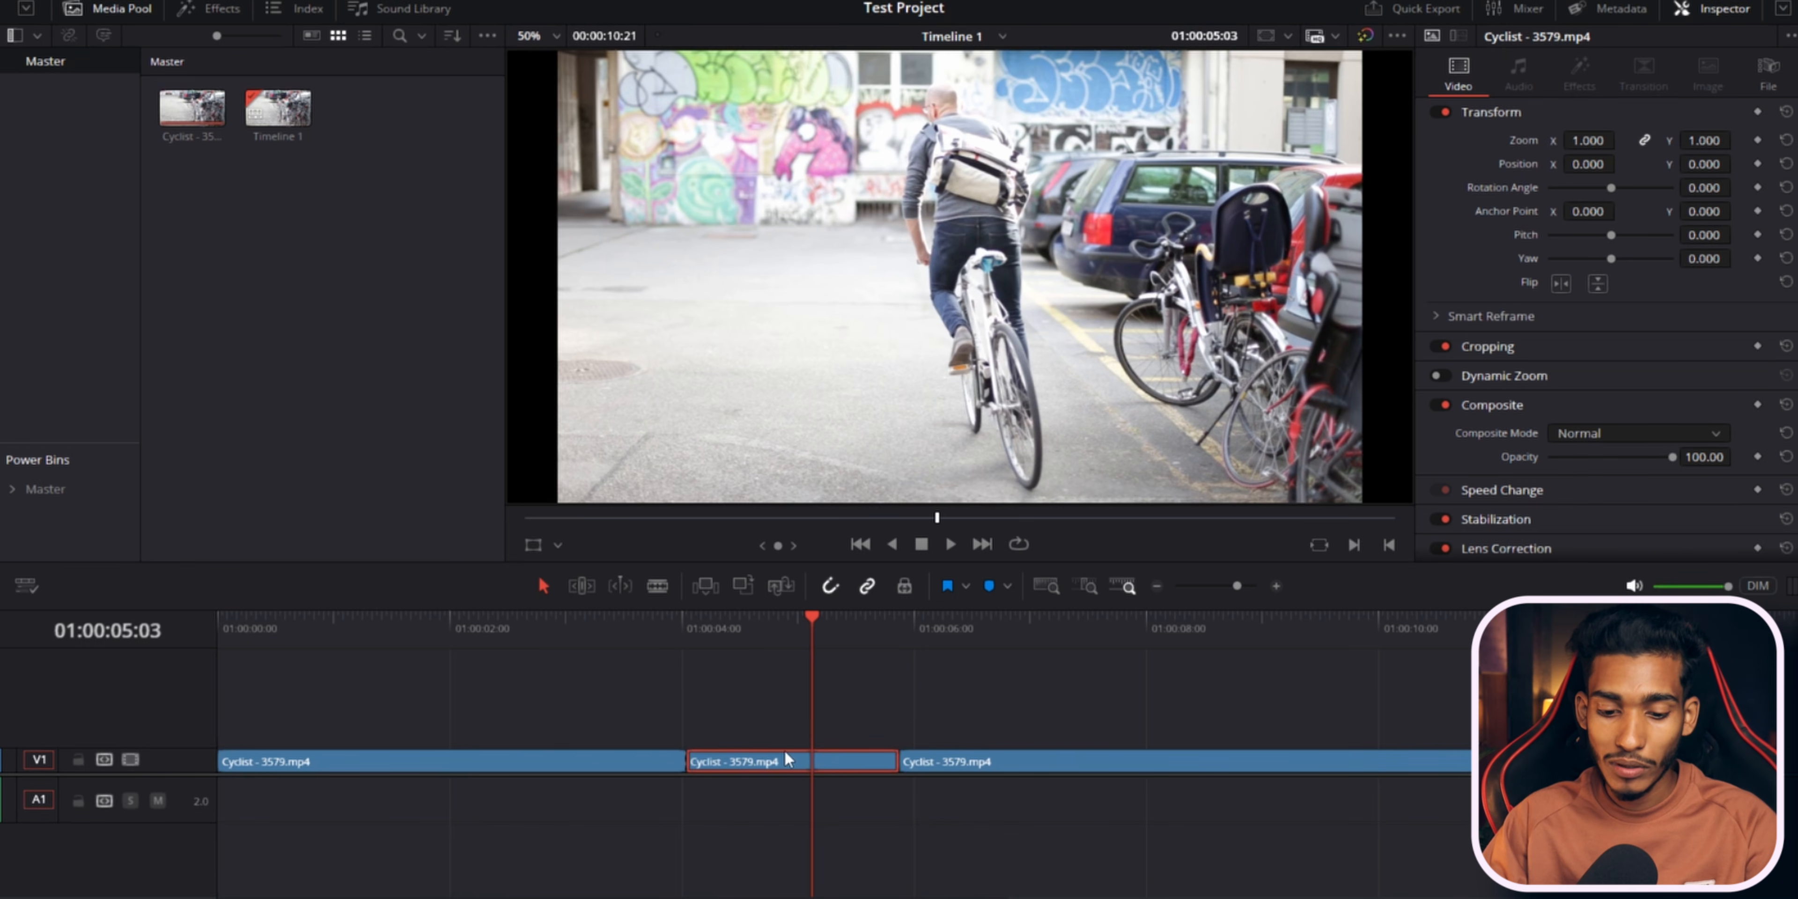
key(BackSpace)
key(ctrl+z)
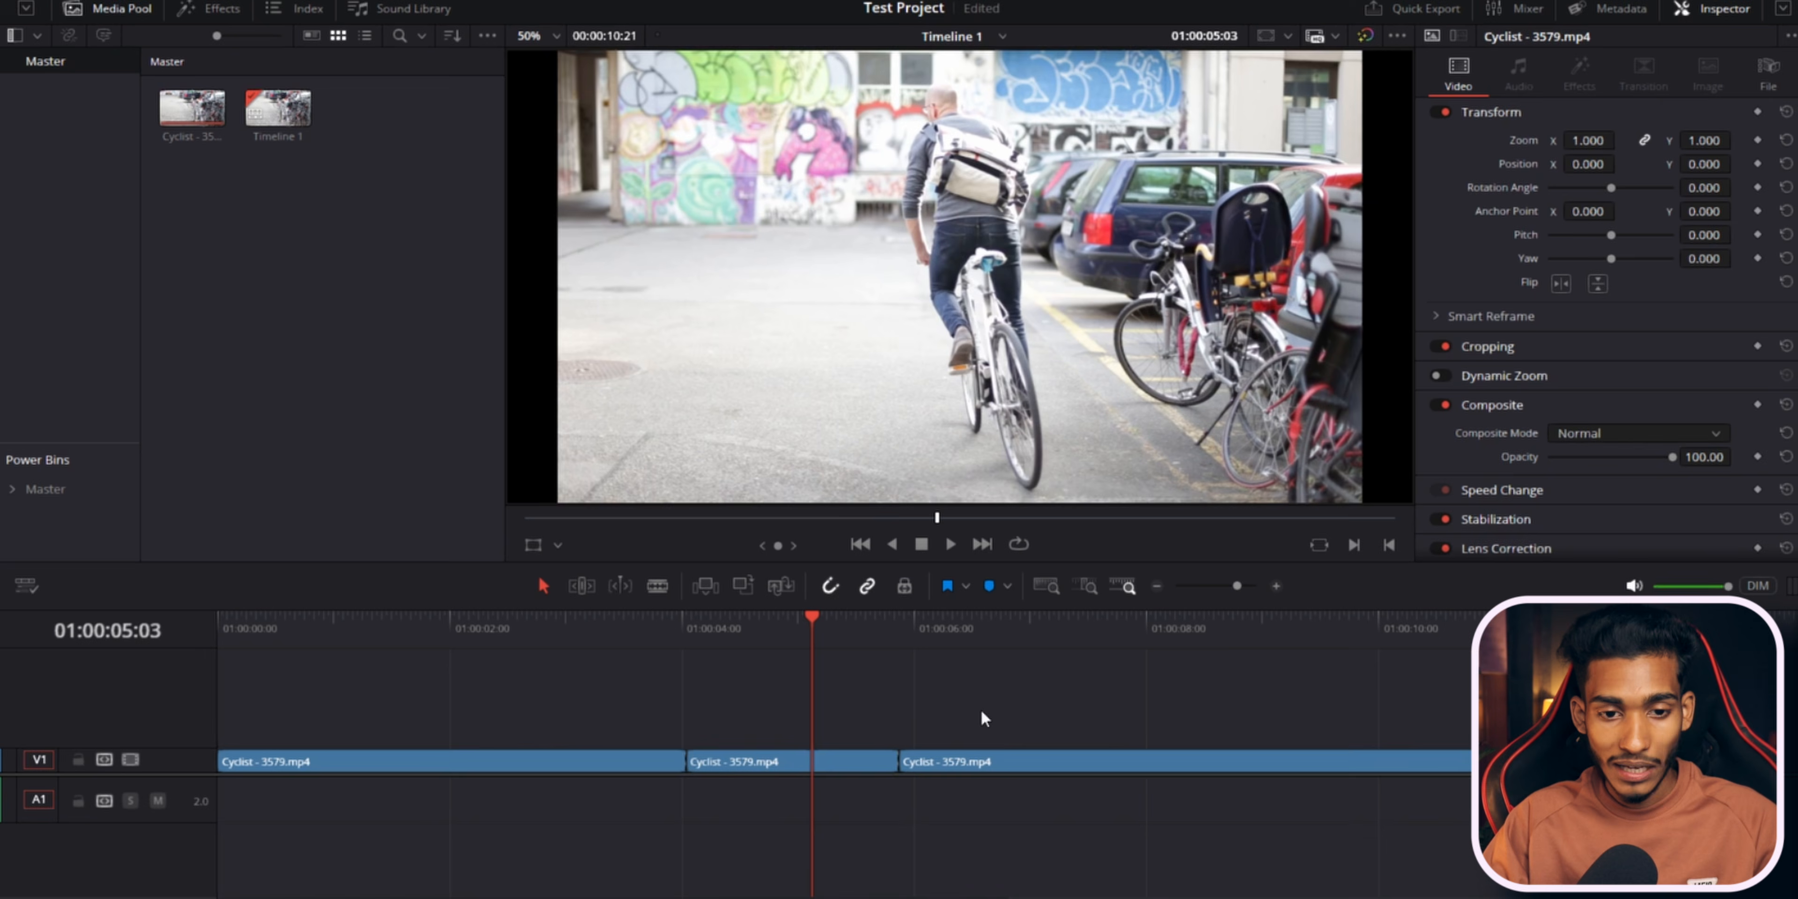
Place a clip on a new V2 track near the 7-second mark, delete it, and undo the deletion.
drag(740, 759, 1125, 701)
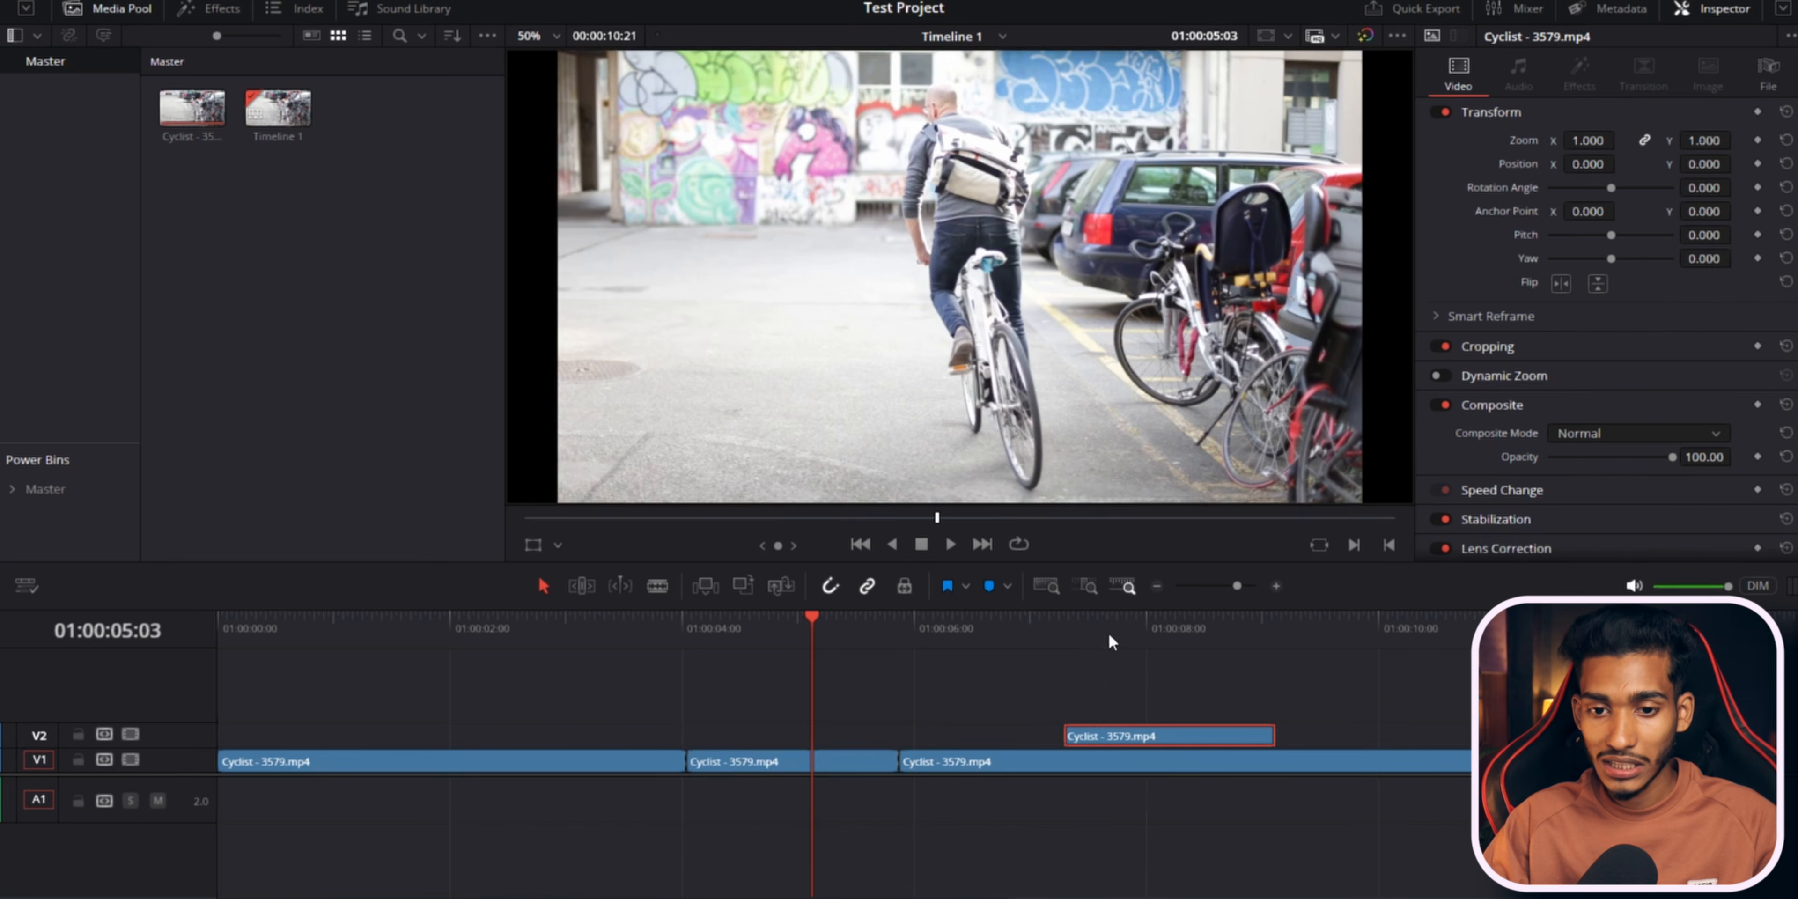
click(1088, 623)
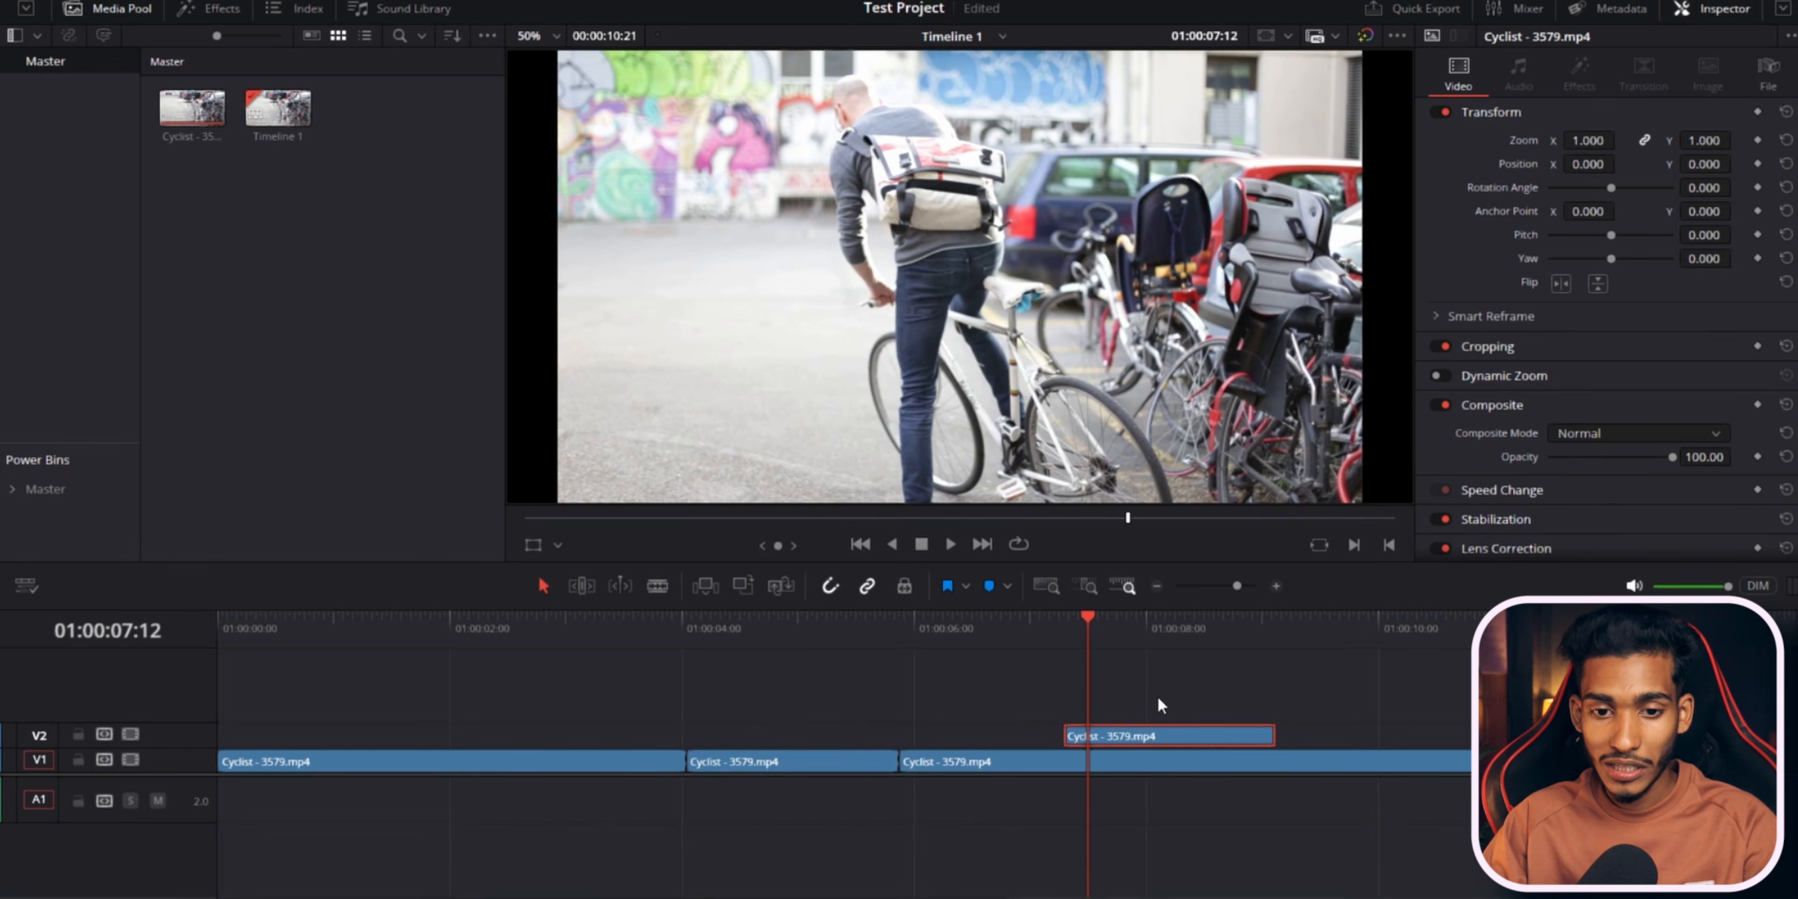
key(Delete)
key(ctrl+z)
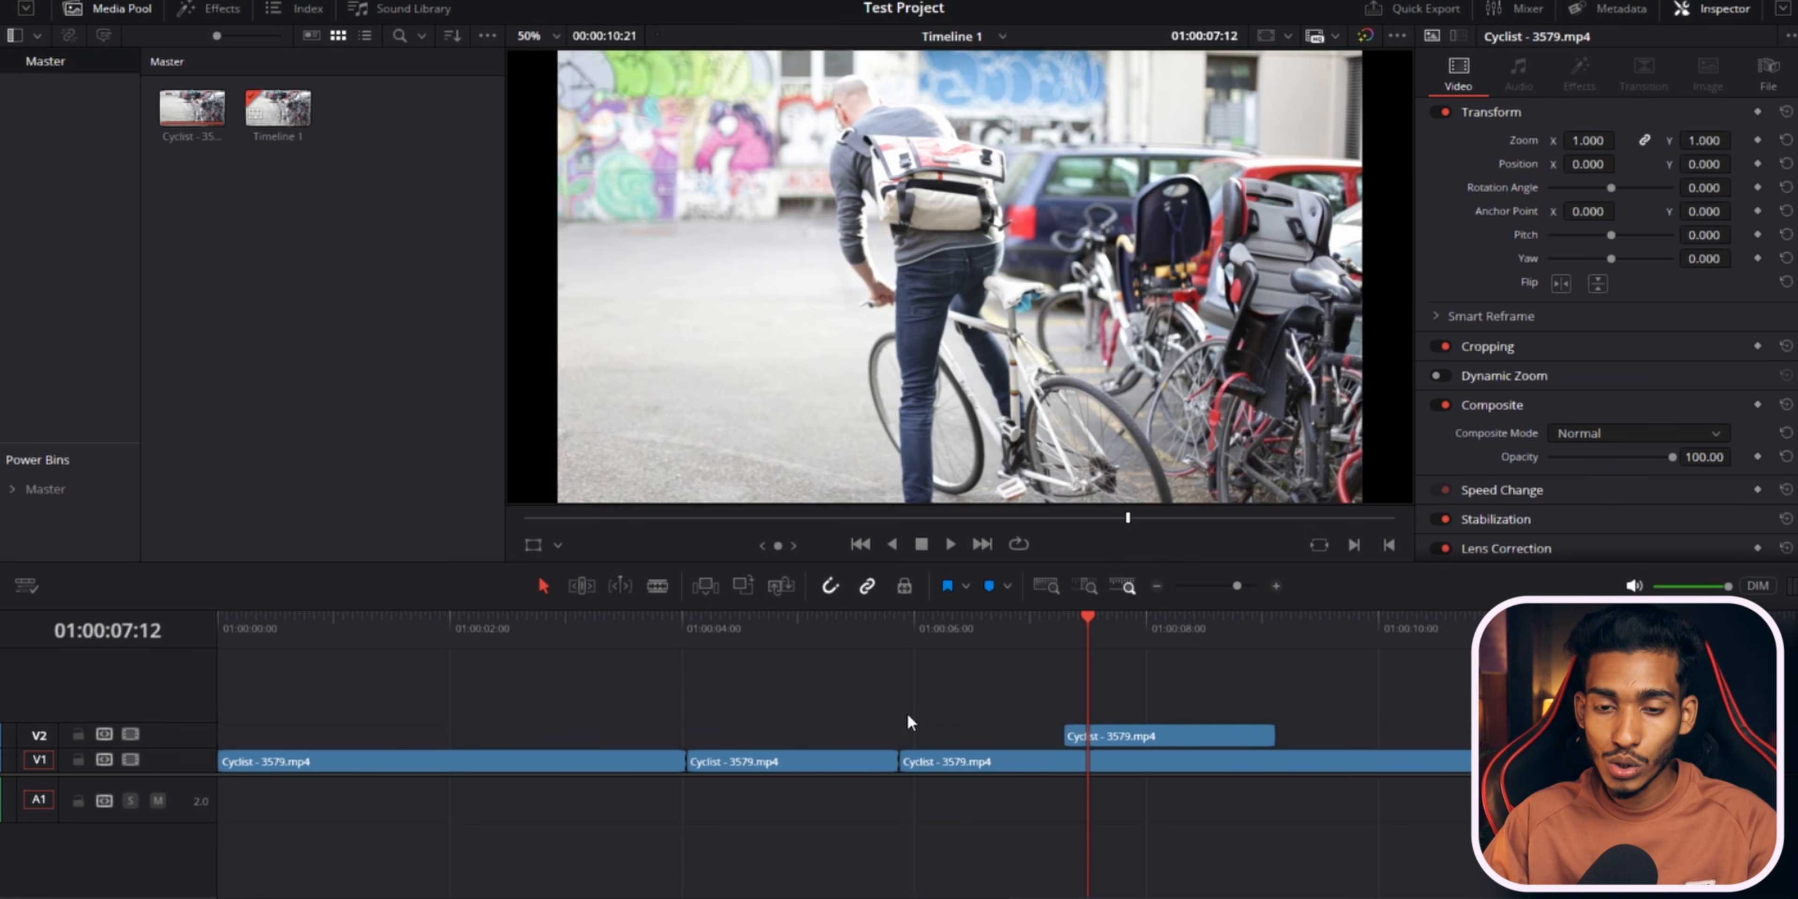
Drag copies of the V2 clip to later positions on tracks V2 and V3, near the 10-second mark.
click(1165, 732)
drag(1160, 733, 1466, 705)
click(1307, 637)
click(1194, 634)
click(1153, 731)
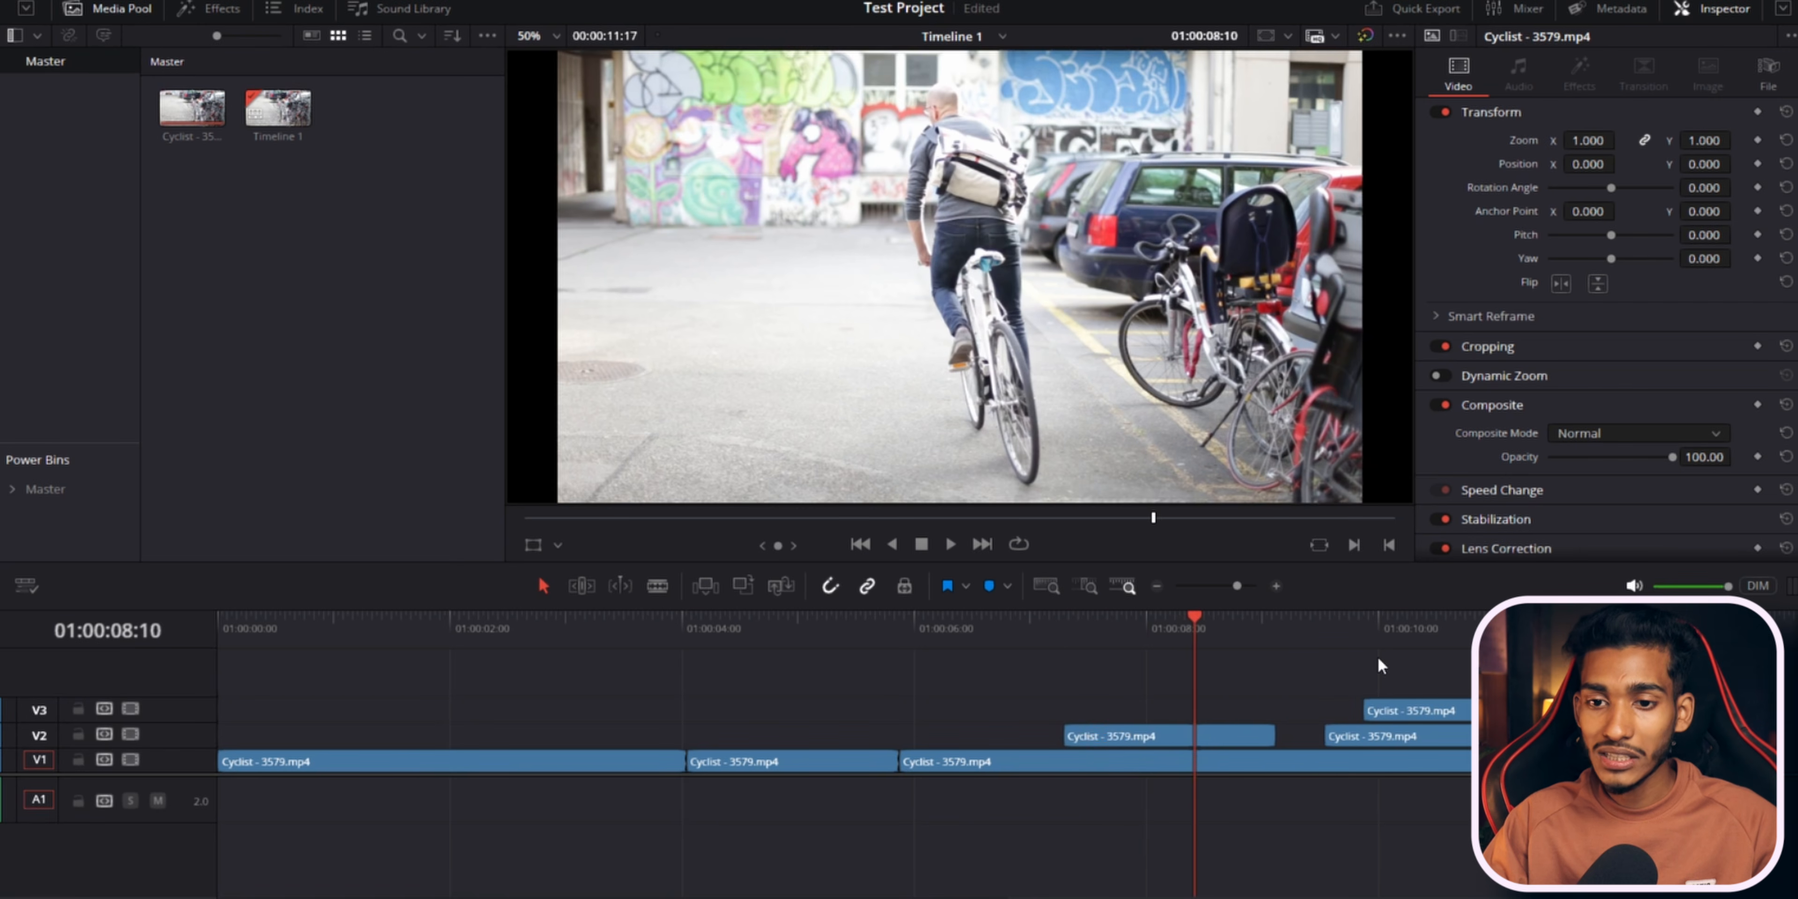
Delete the first clip on V2 and undo the deletion.
click(1152, 740)
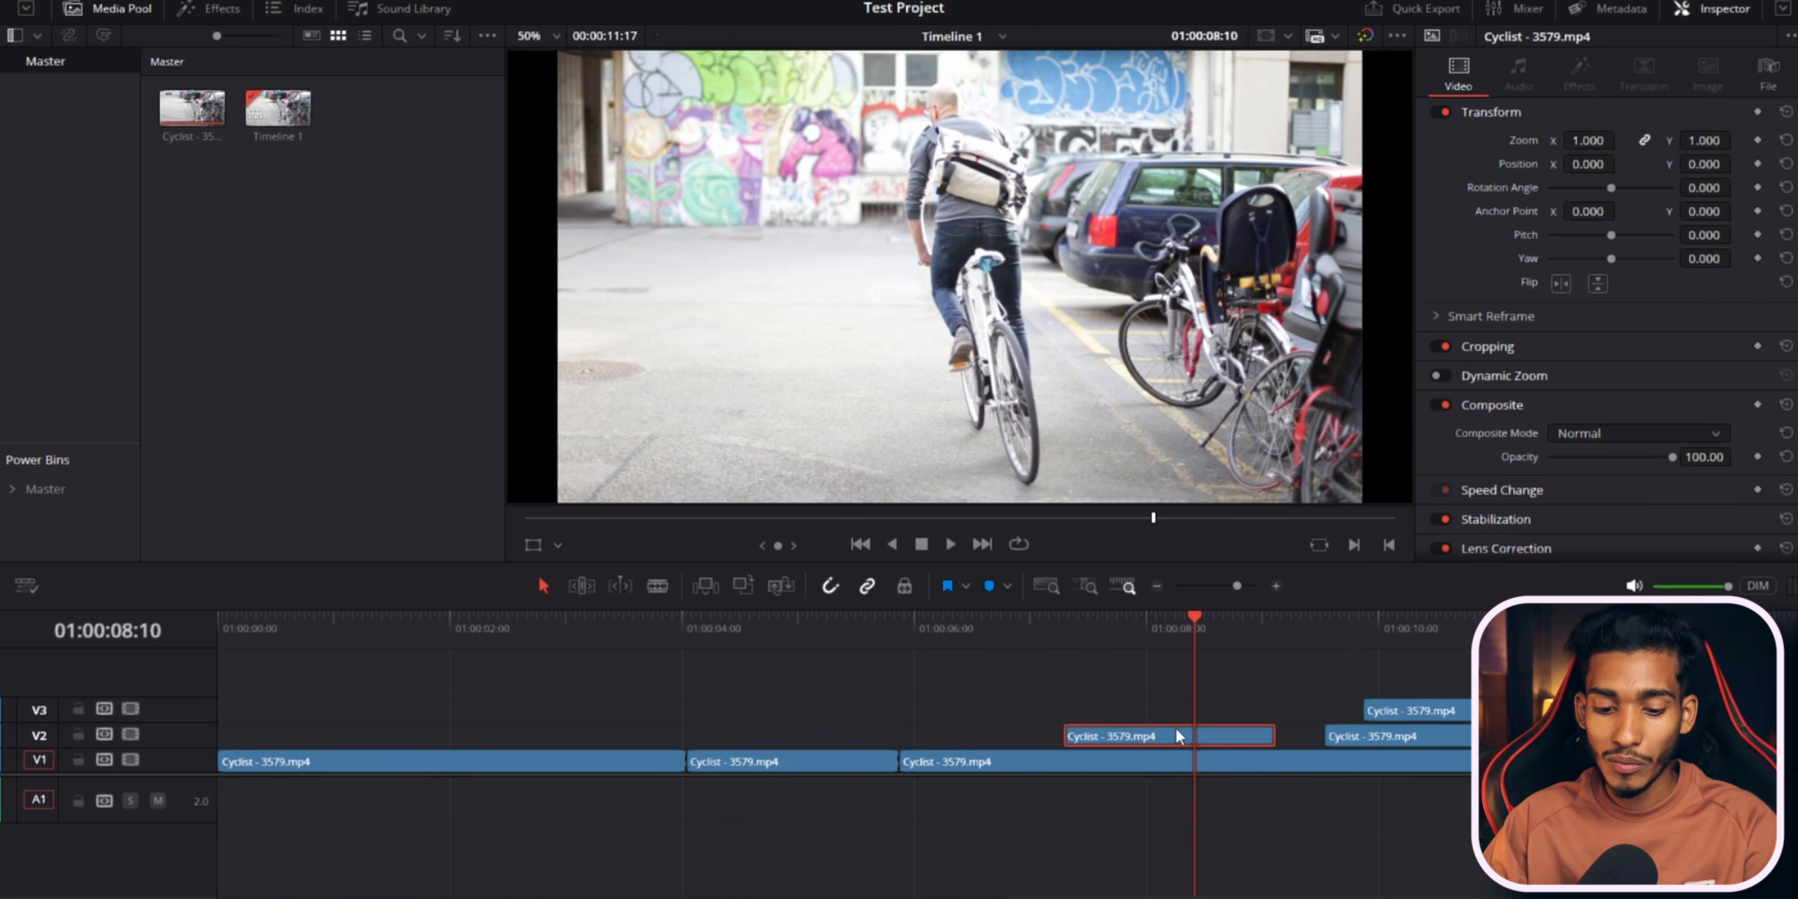
key(Delete)
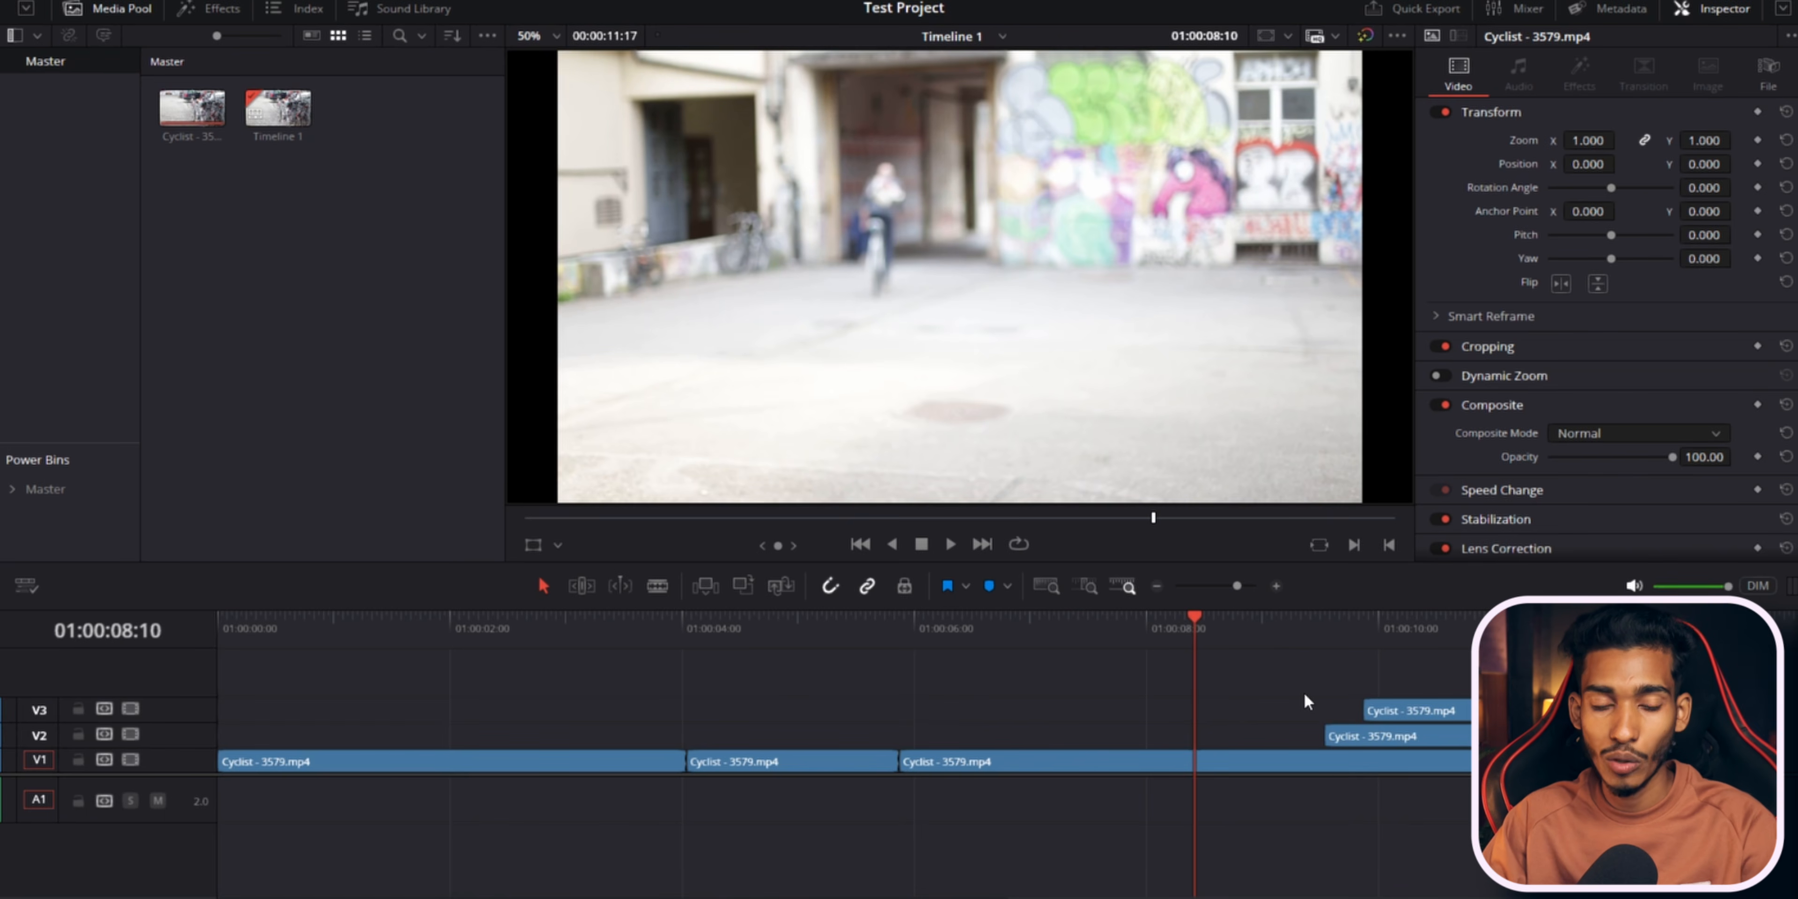
key(ctrl+z)
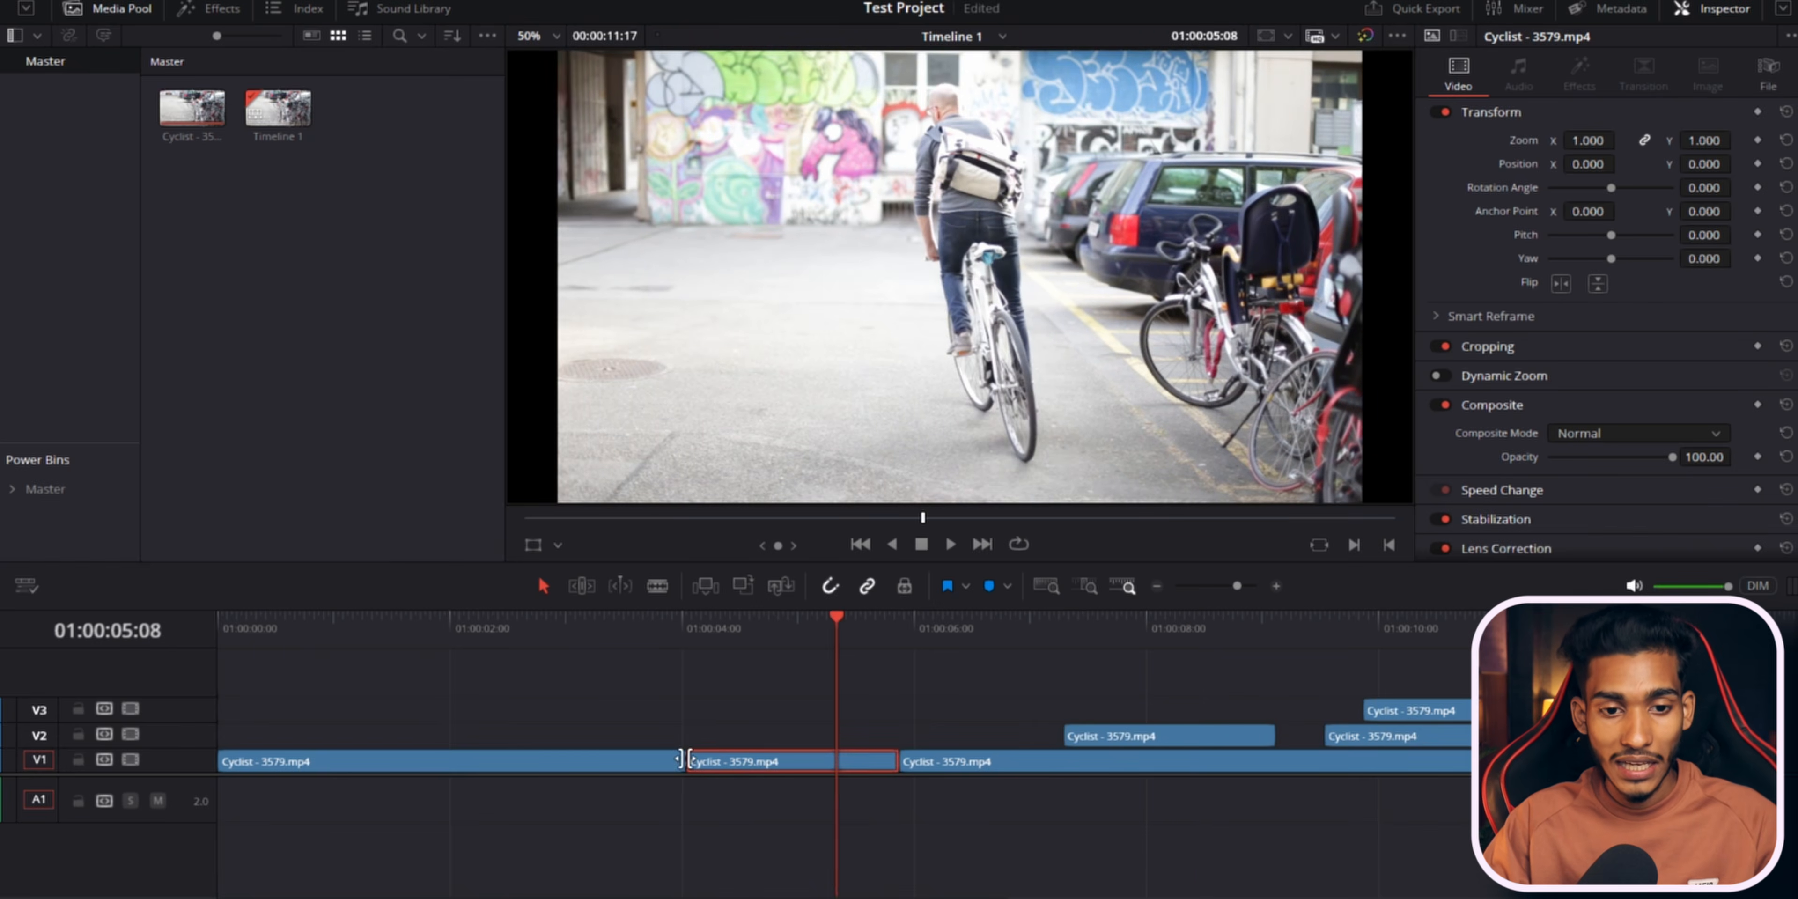
Remove both cut points in the V1 clip with Delete Through Edit.
right_click(680, 759)
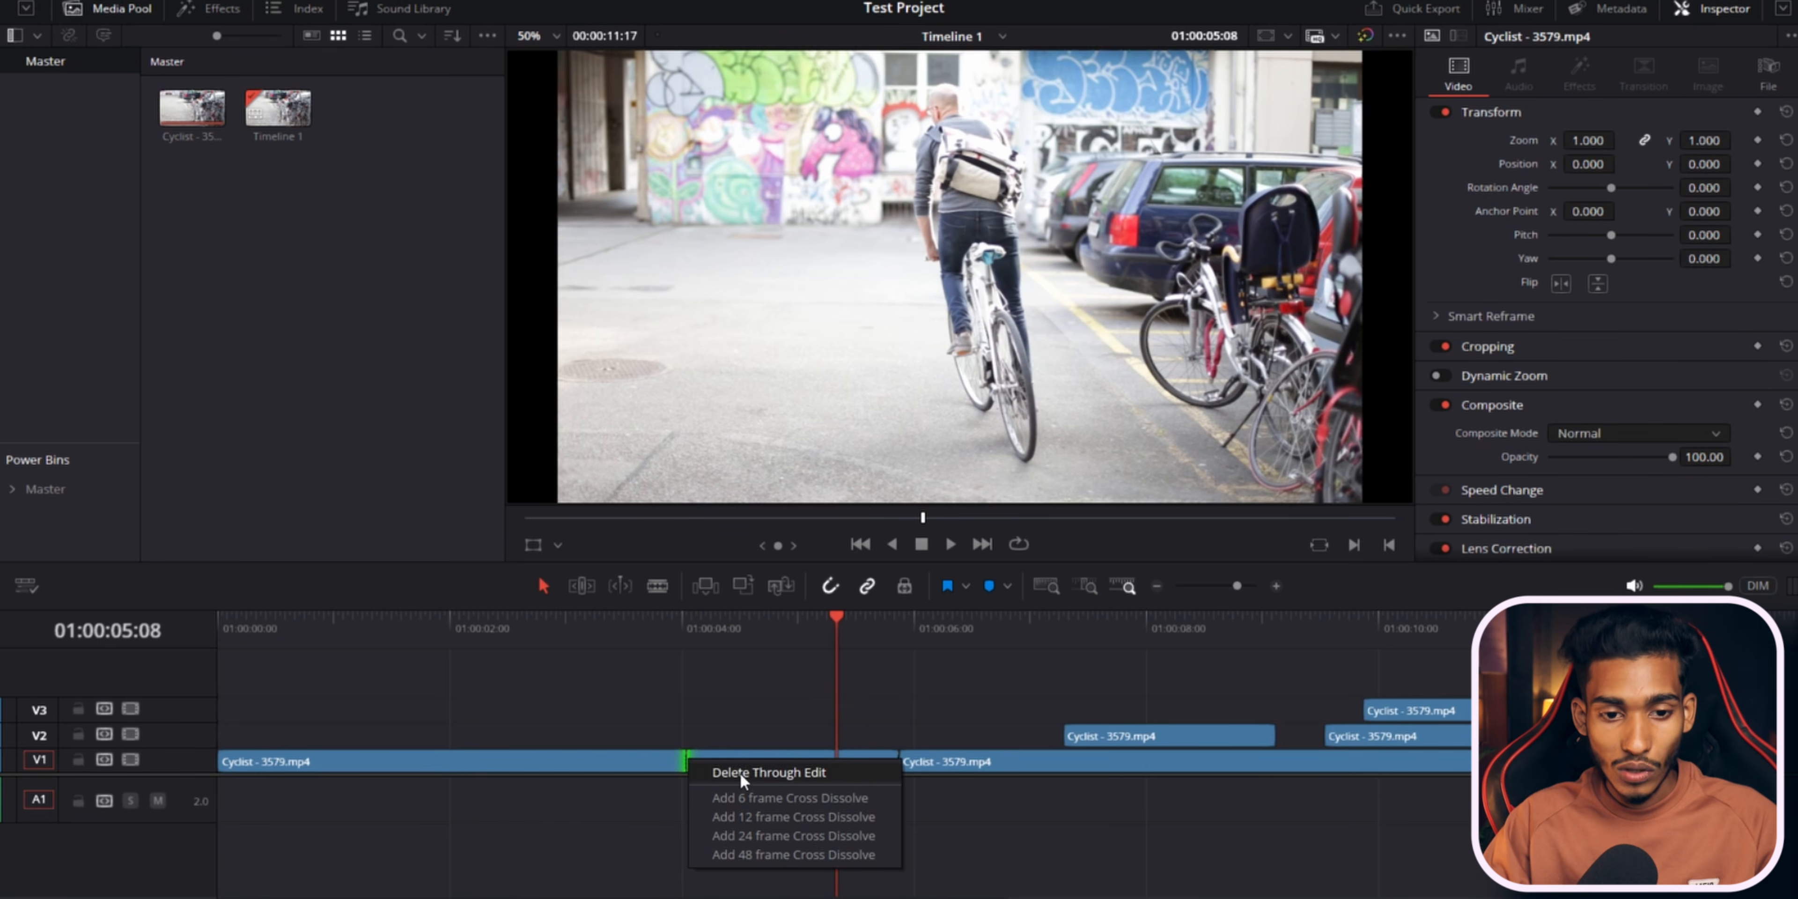
click(741, 772)
right_click(896, 756)
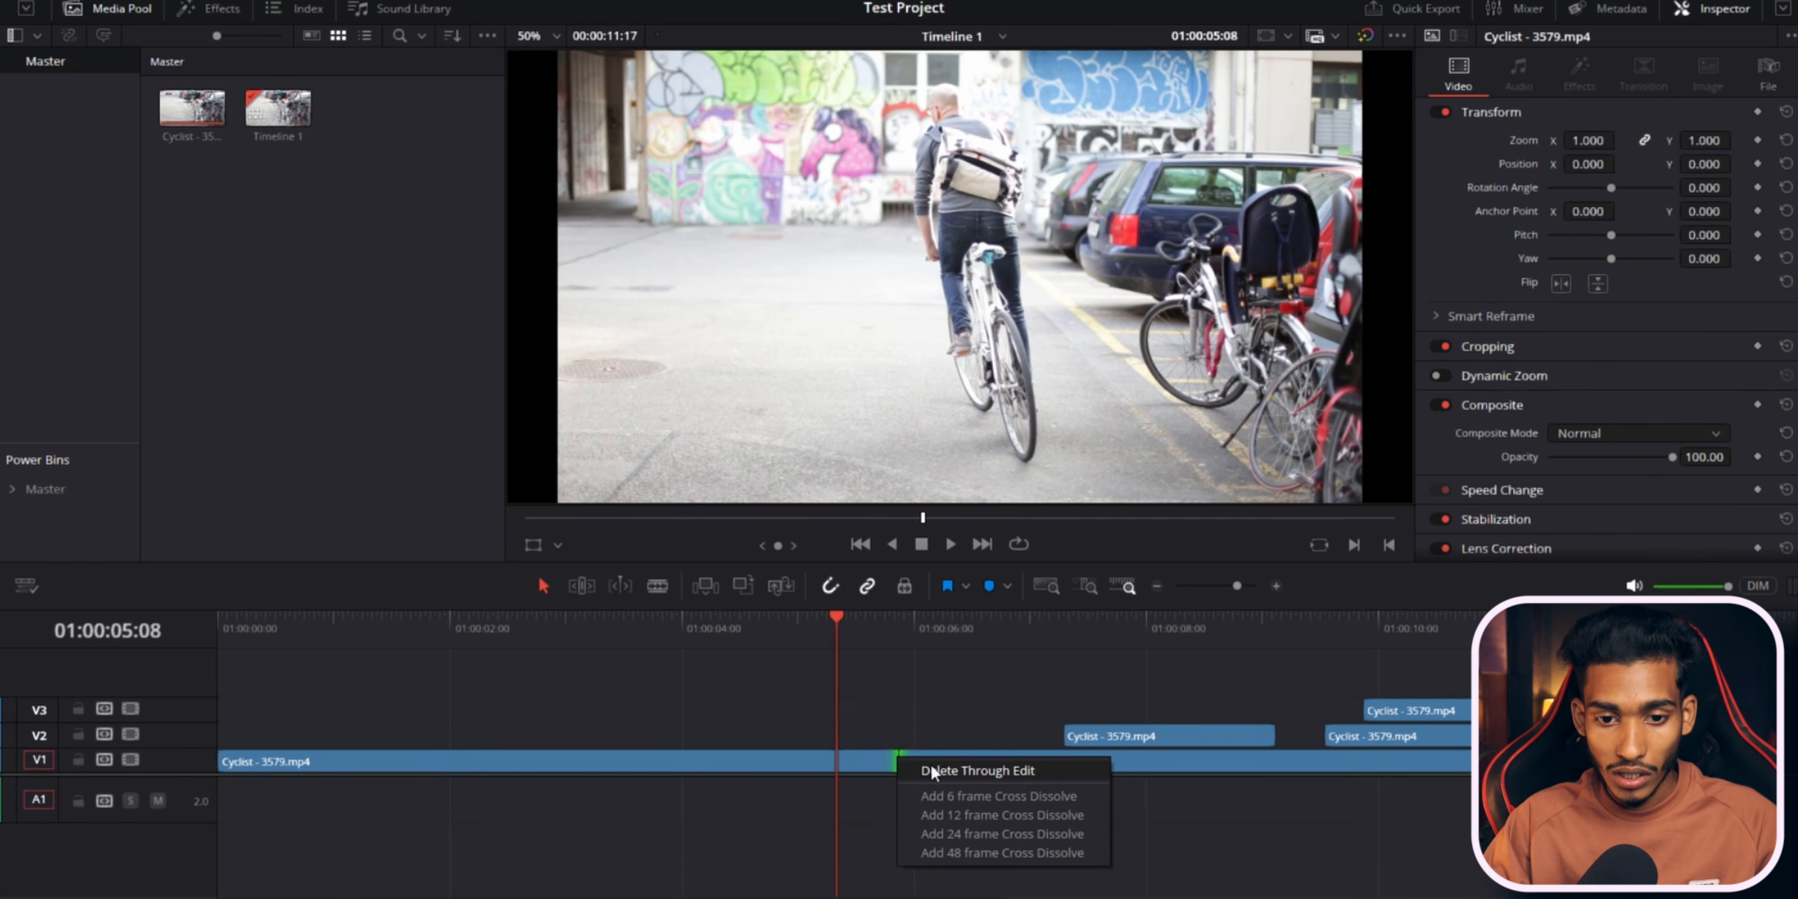
click(939, 769)
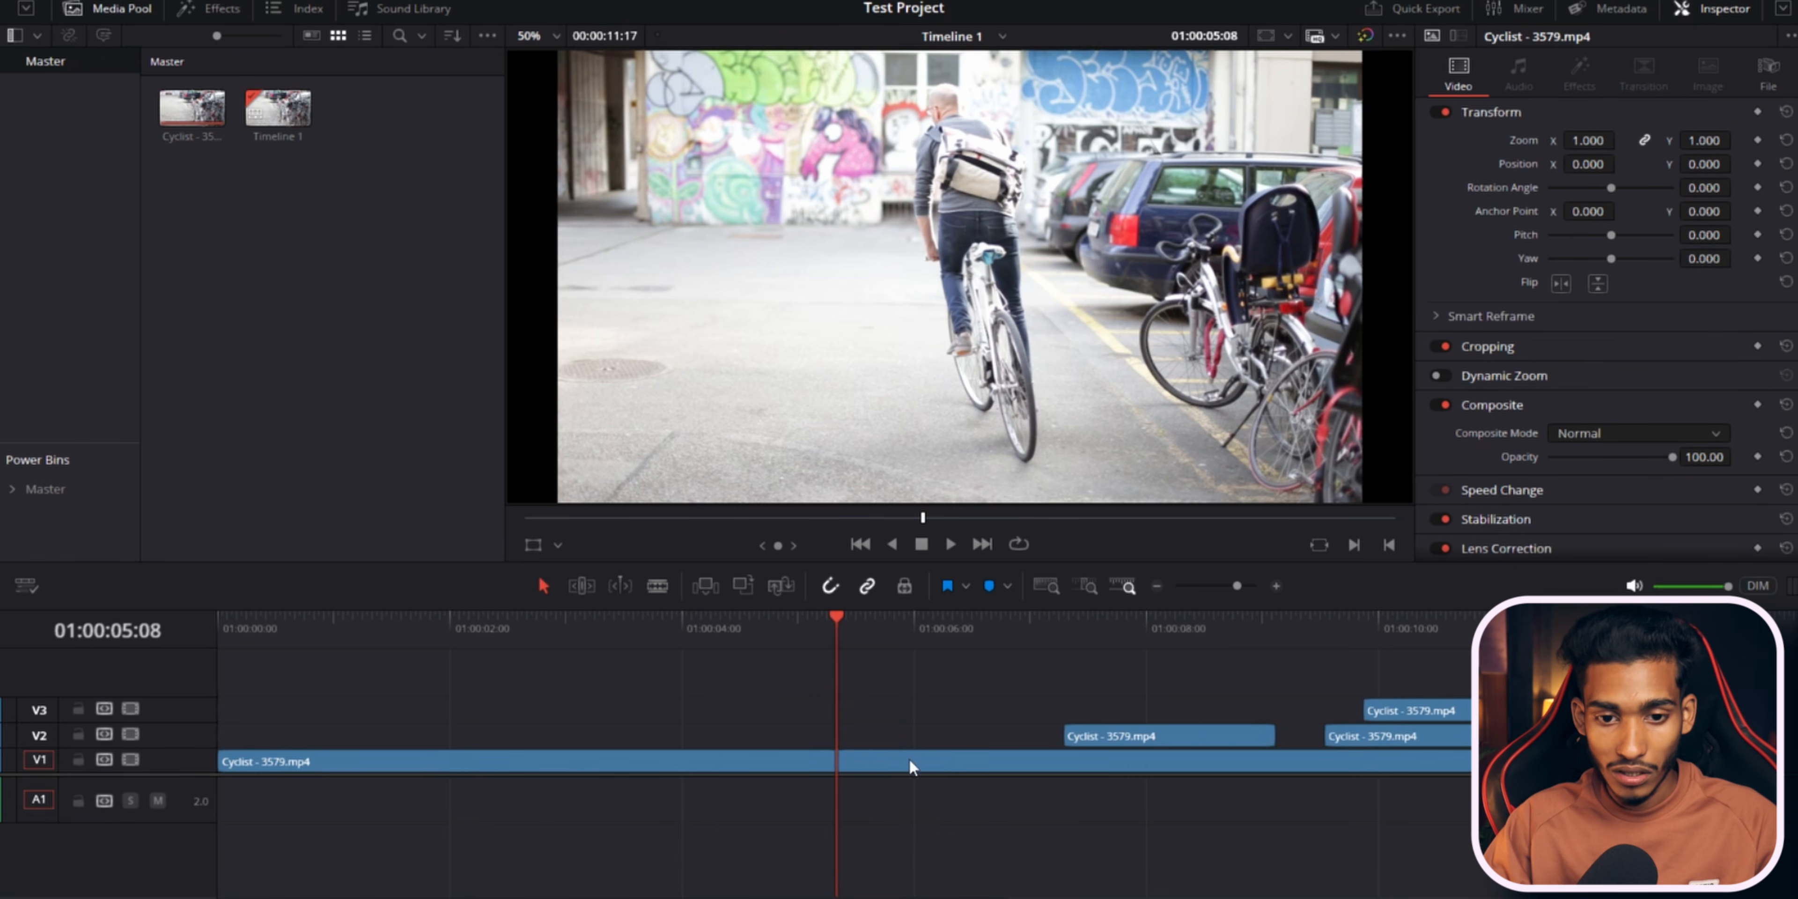
Select and delete all clips on tracks V2 and V3.
drag(1205, 706, 1501, 736)
key(Delete)
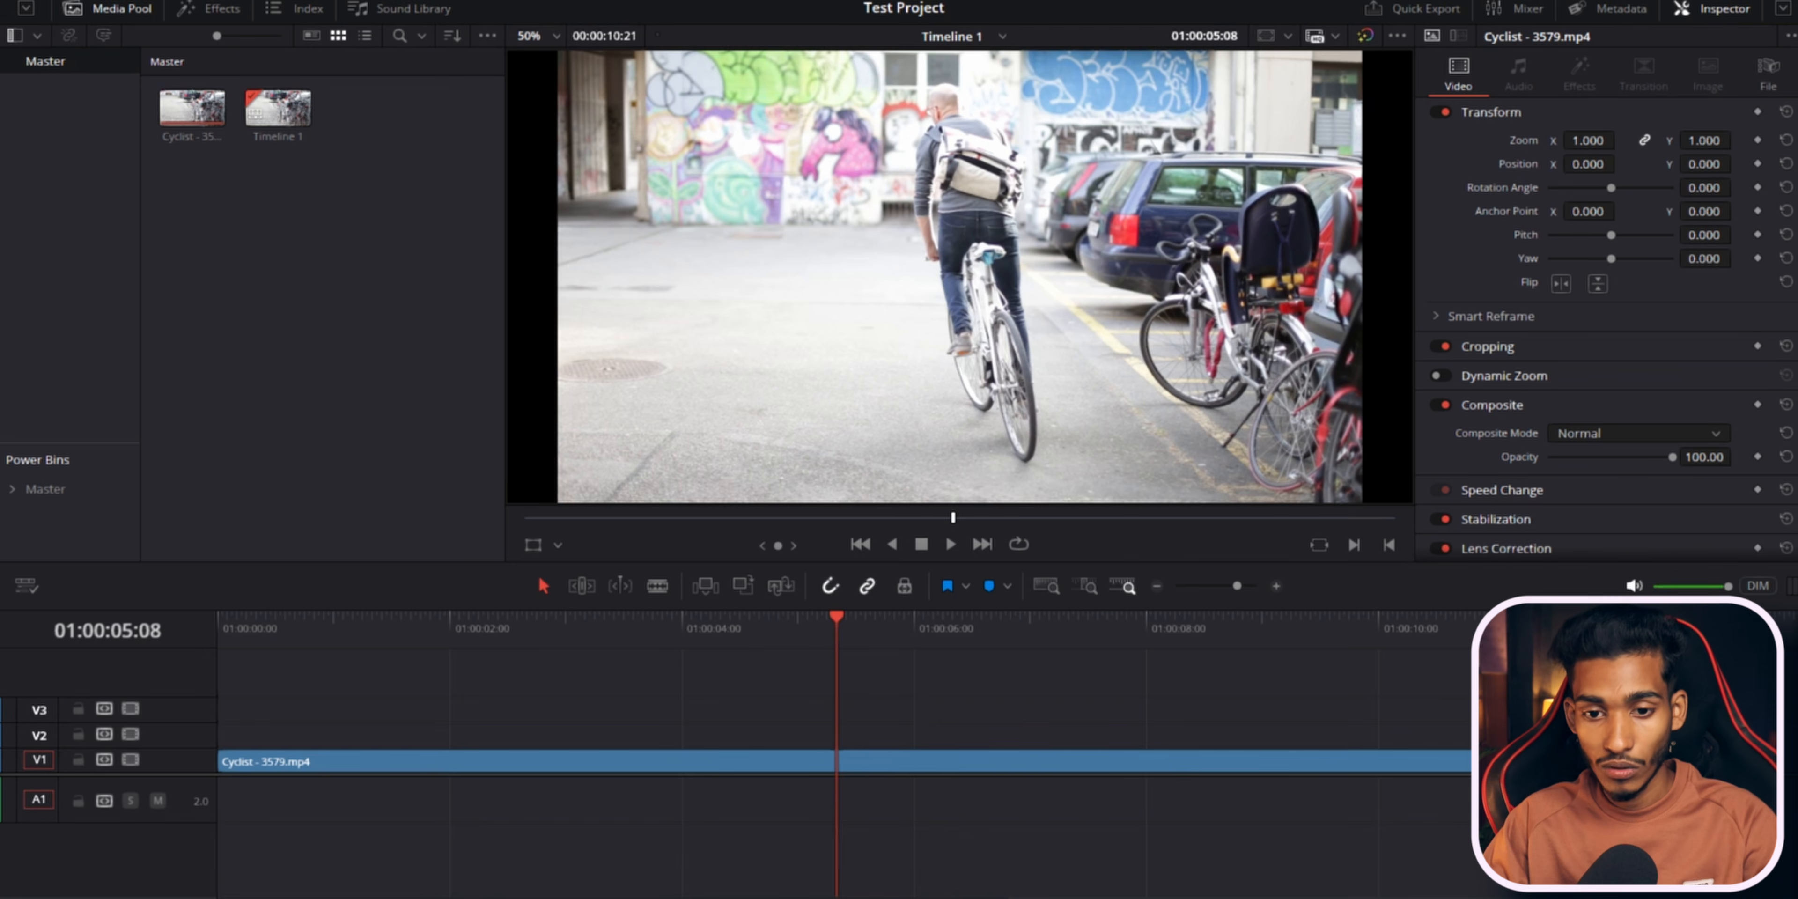
Split the V1 clip at the playhead at 01:00:04:01.
click(694, 648)
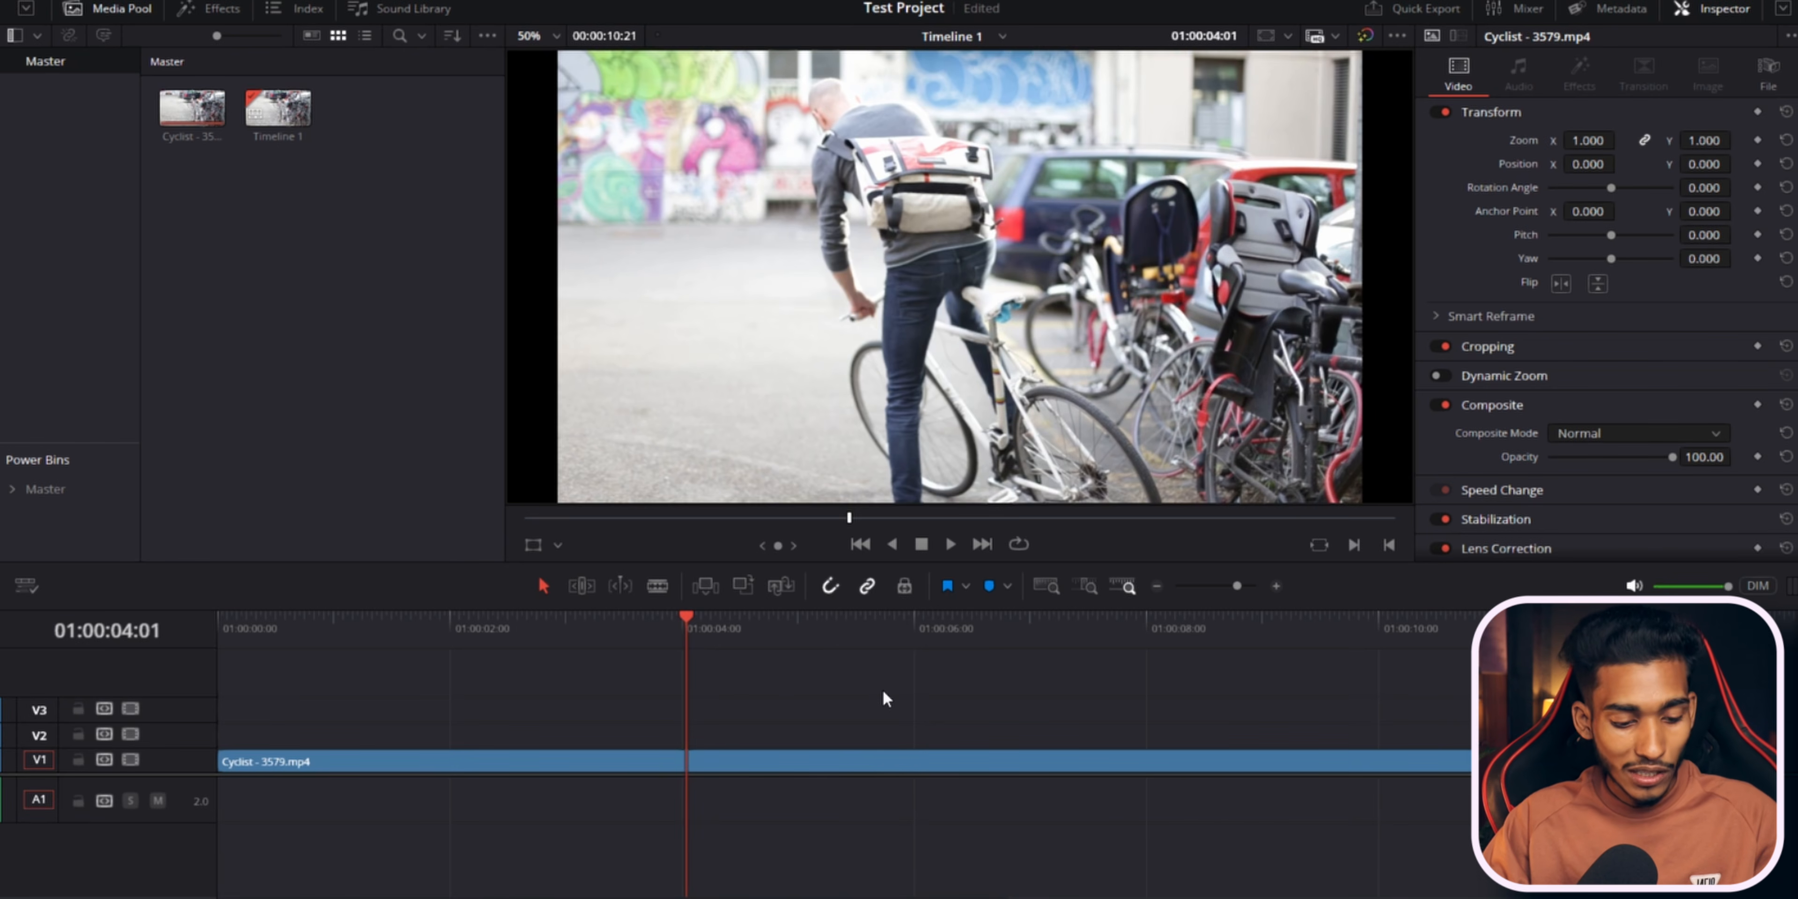
key(ctrl+b)
Ripple-trim the second segment's start to the playhead at 01:00:05:17, and undo it.
click(792, 631)
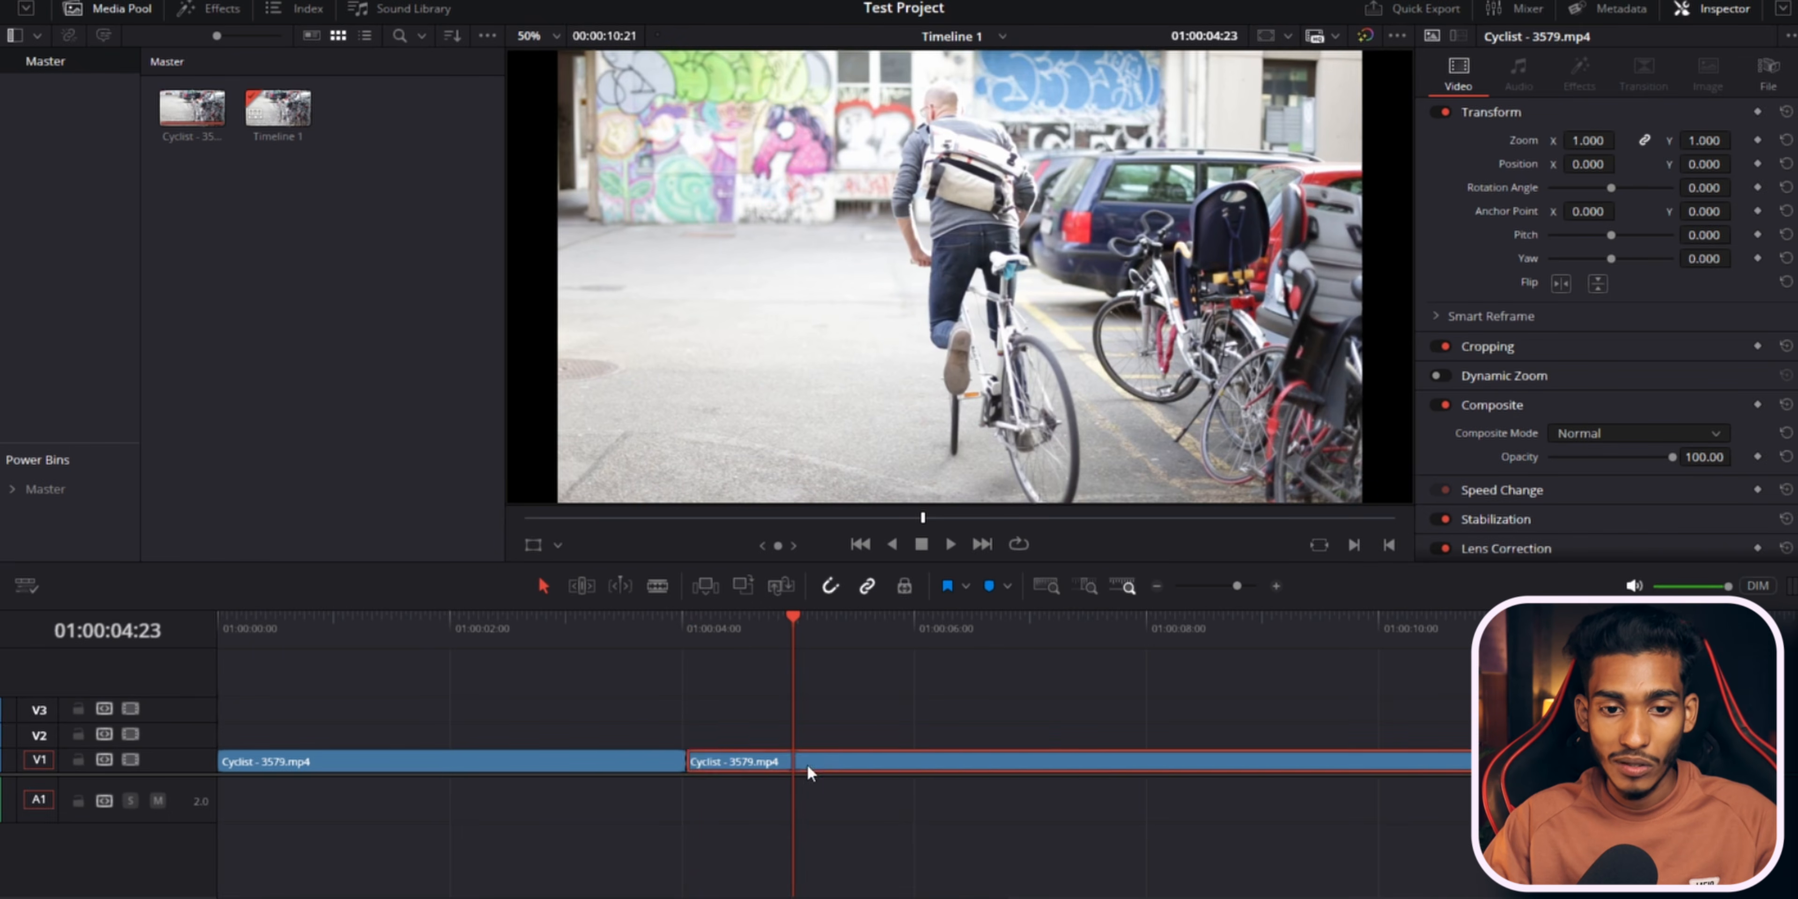
drag(808, 764, 771, 748)
drag(843, 631, 881, 646)
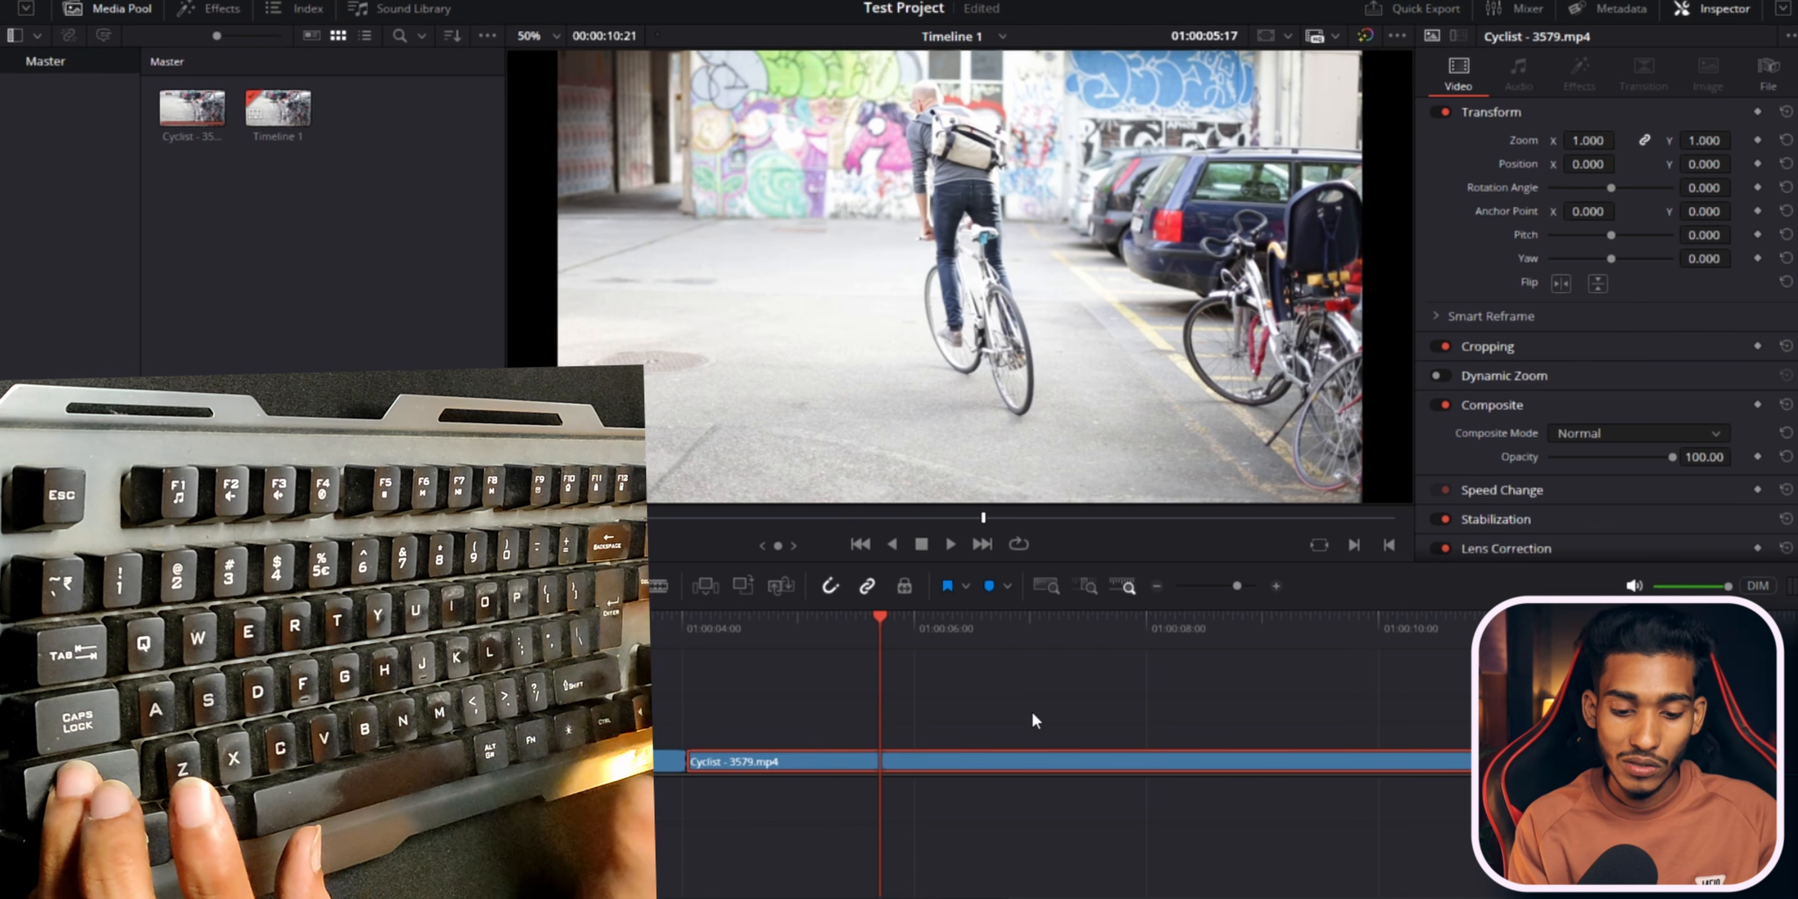
key(ctrl+shift+bracketleft)
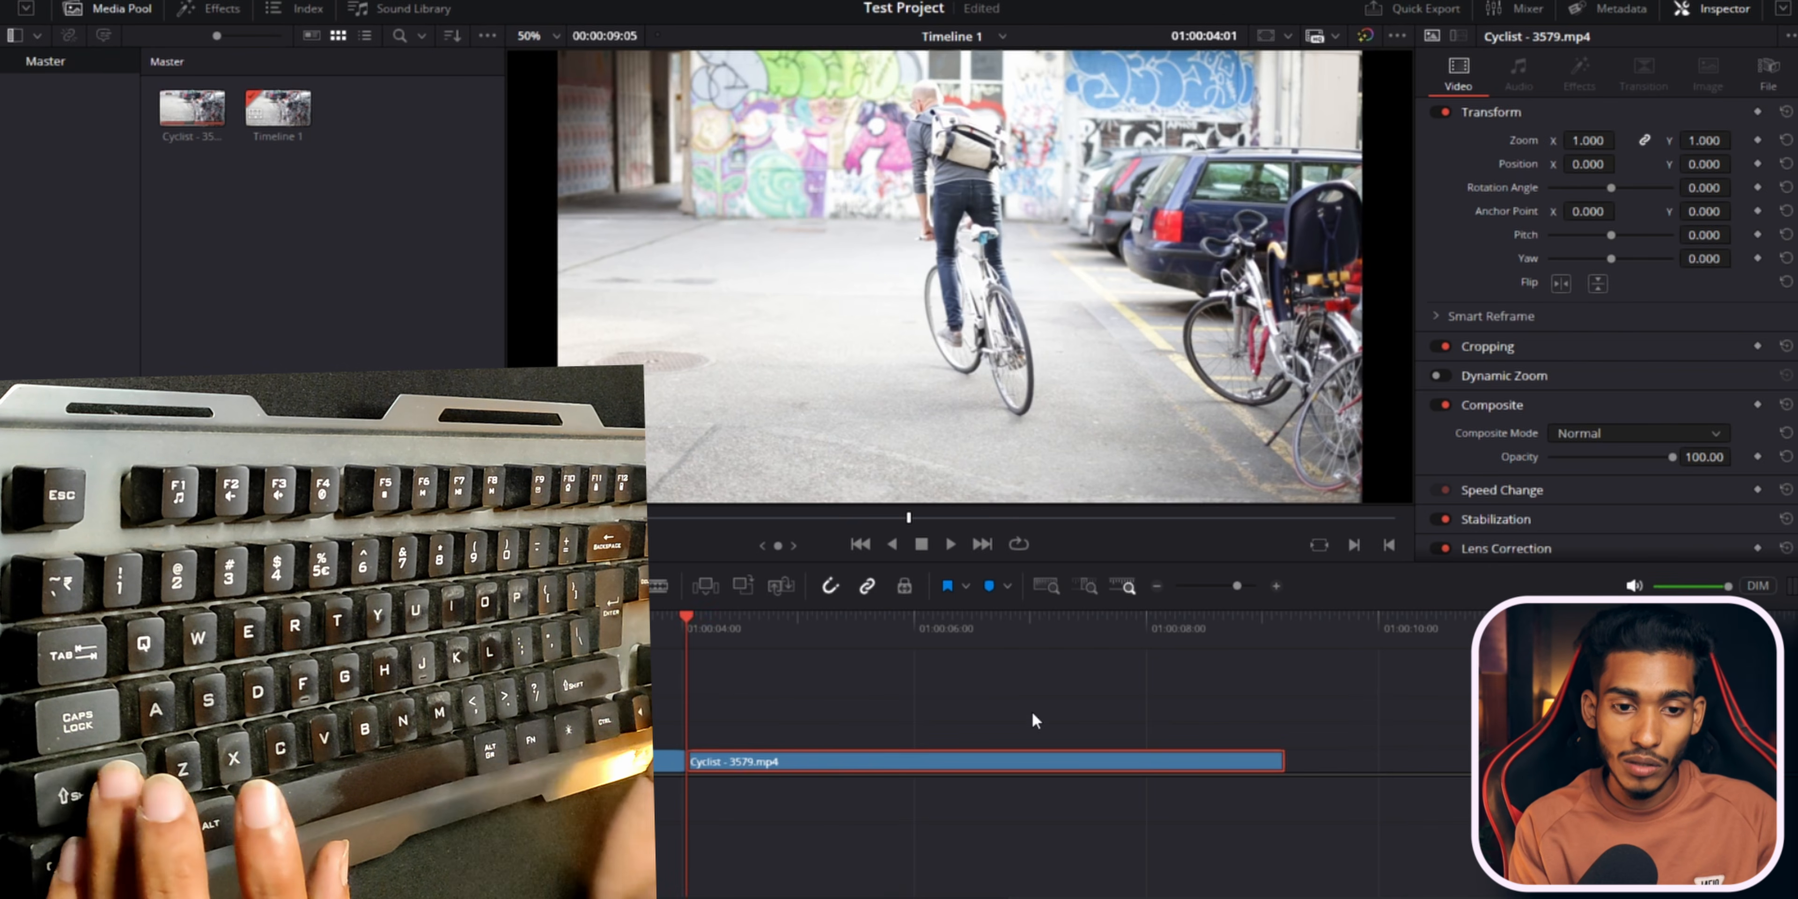
key(ctrl+z)
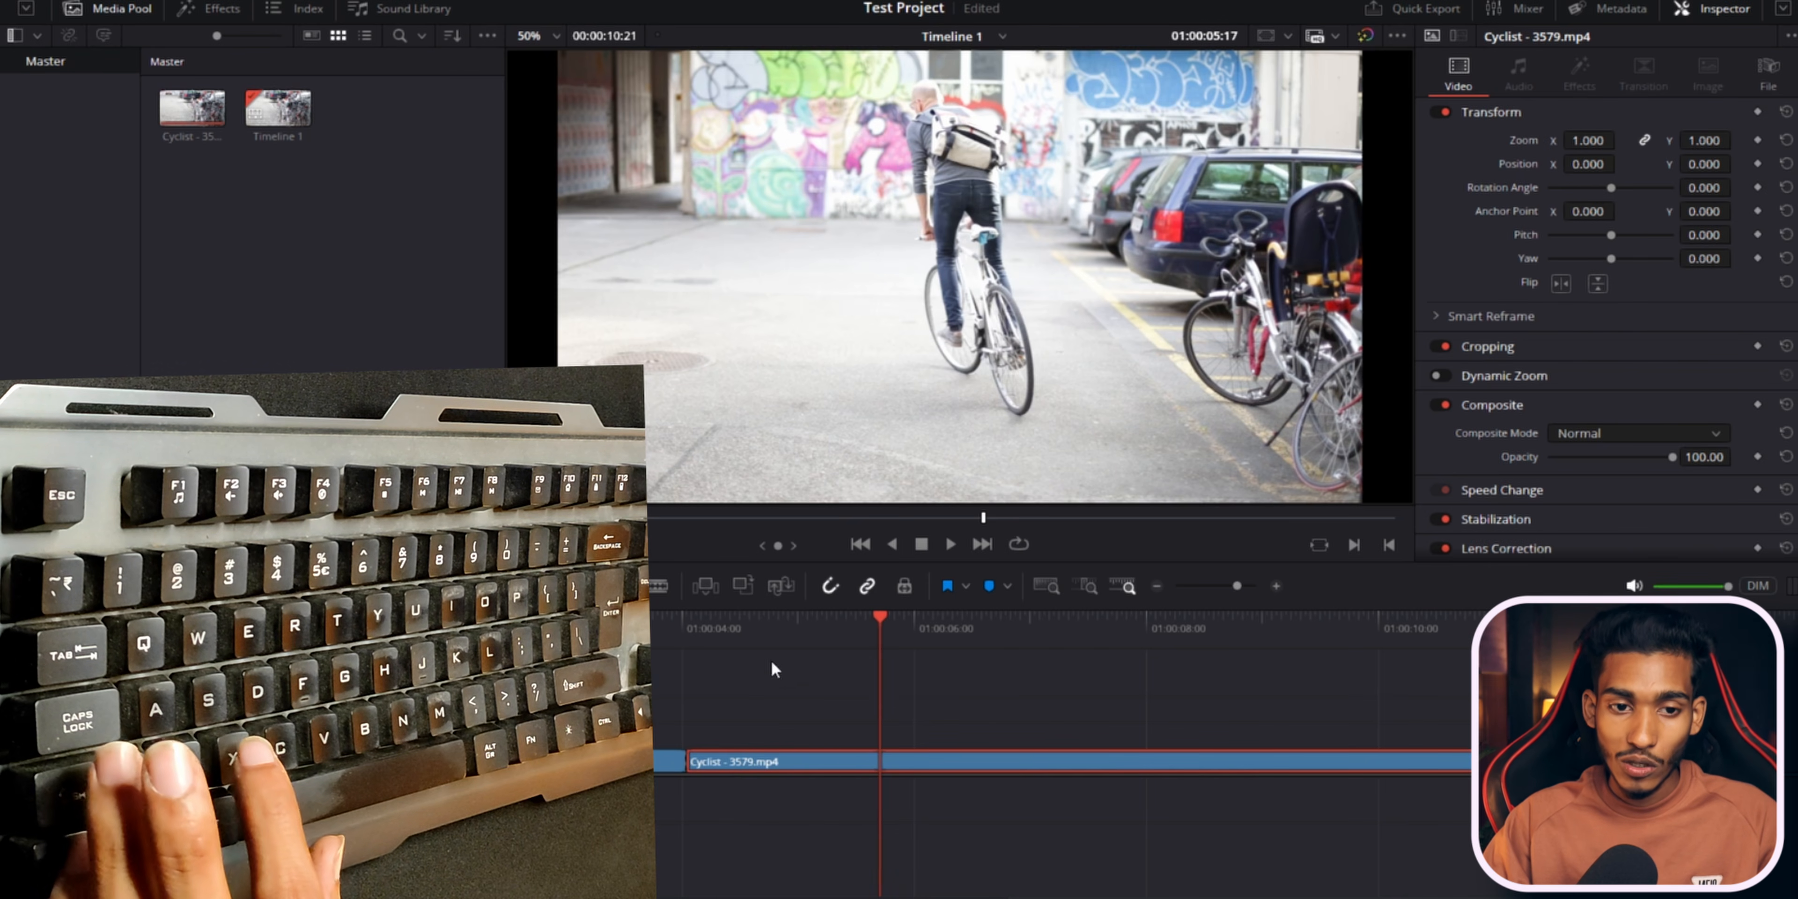
Split the clip at the playhead at 01:00:05:17.
key(ctrl+b)
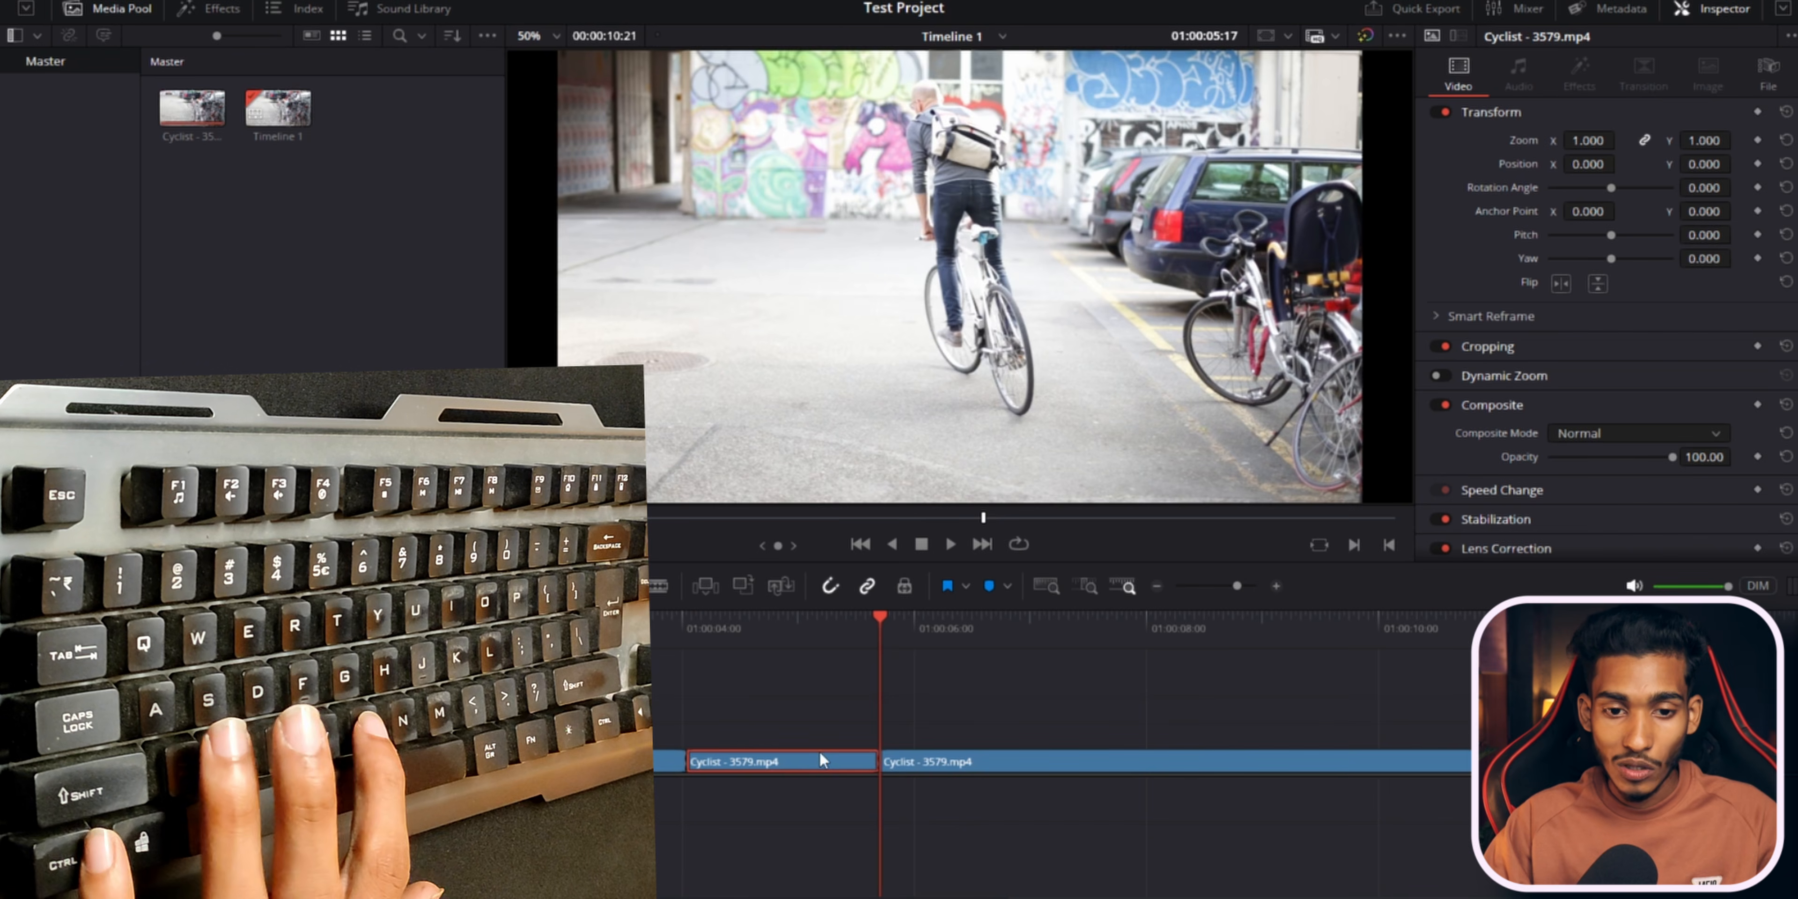
Delete the middle segment of the V1 clip, leaving a gap, and slide the last segment 14 frames left.
key(BackSpace)
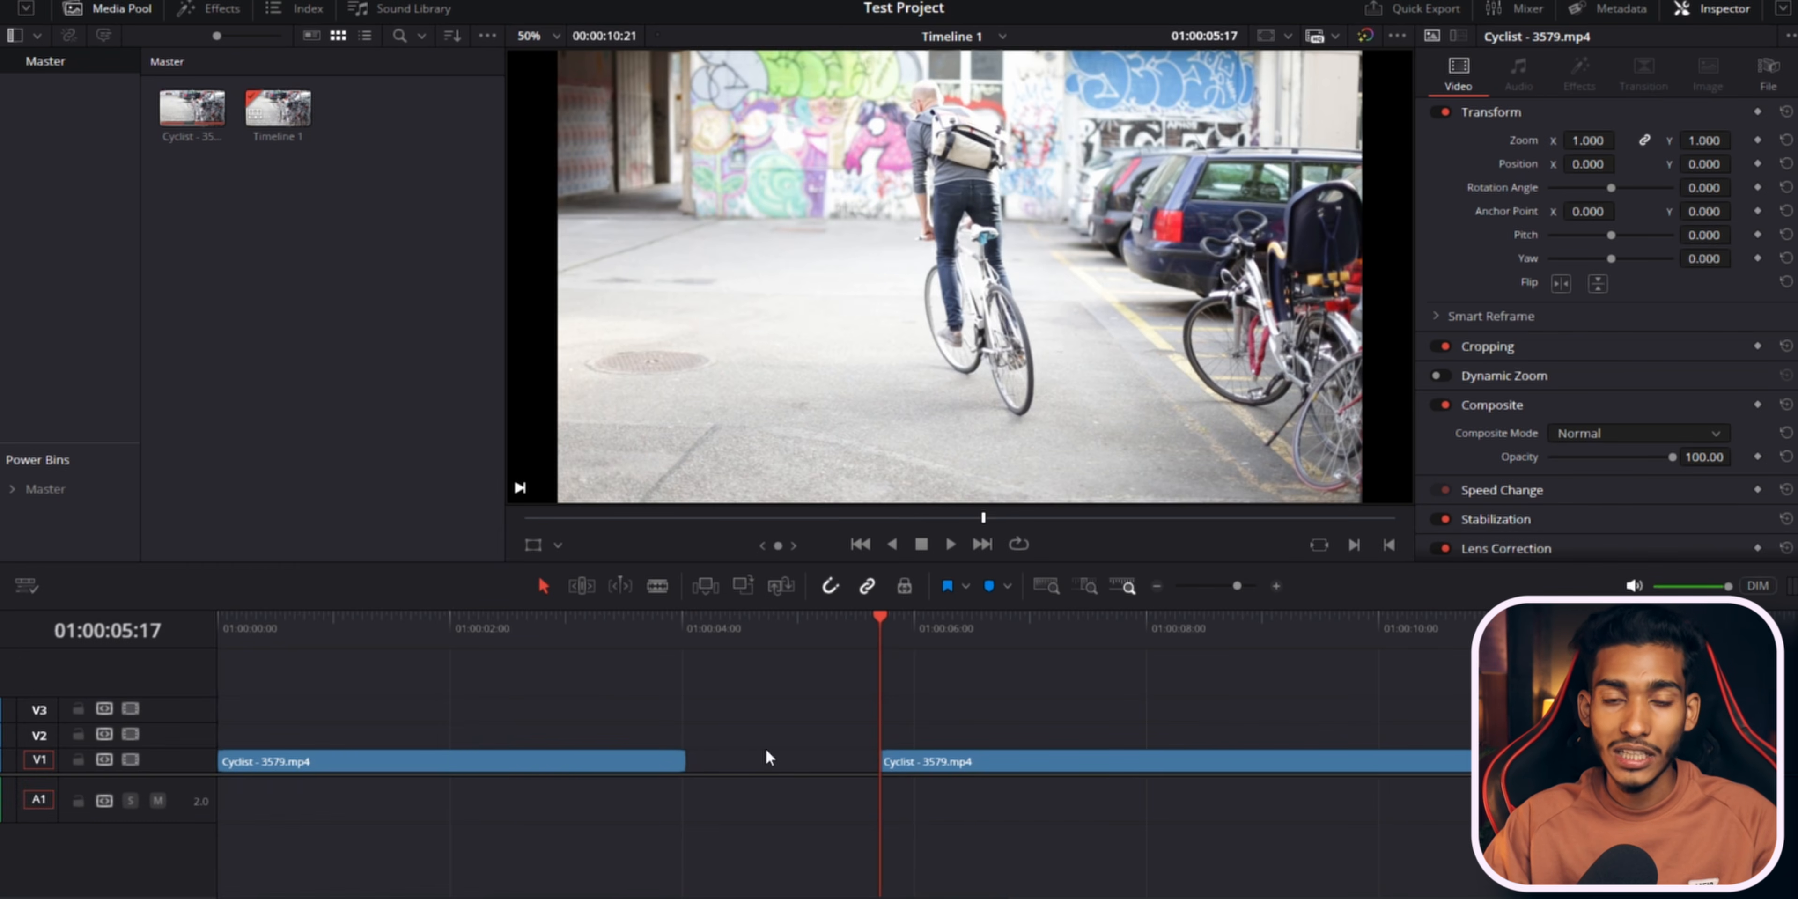
click(780, 758)
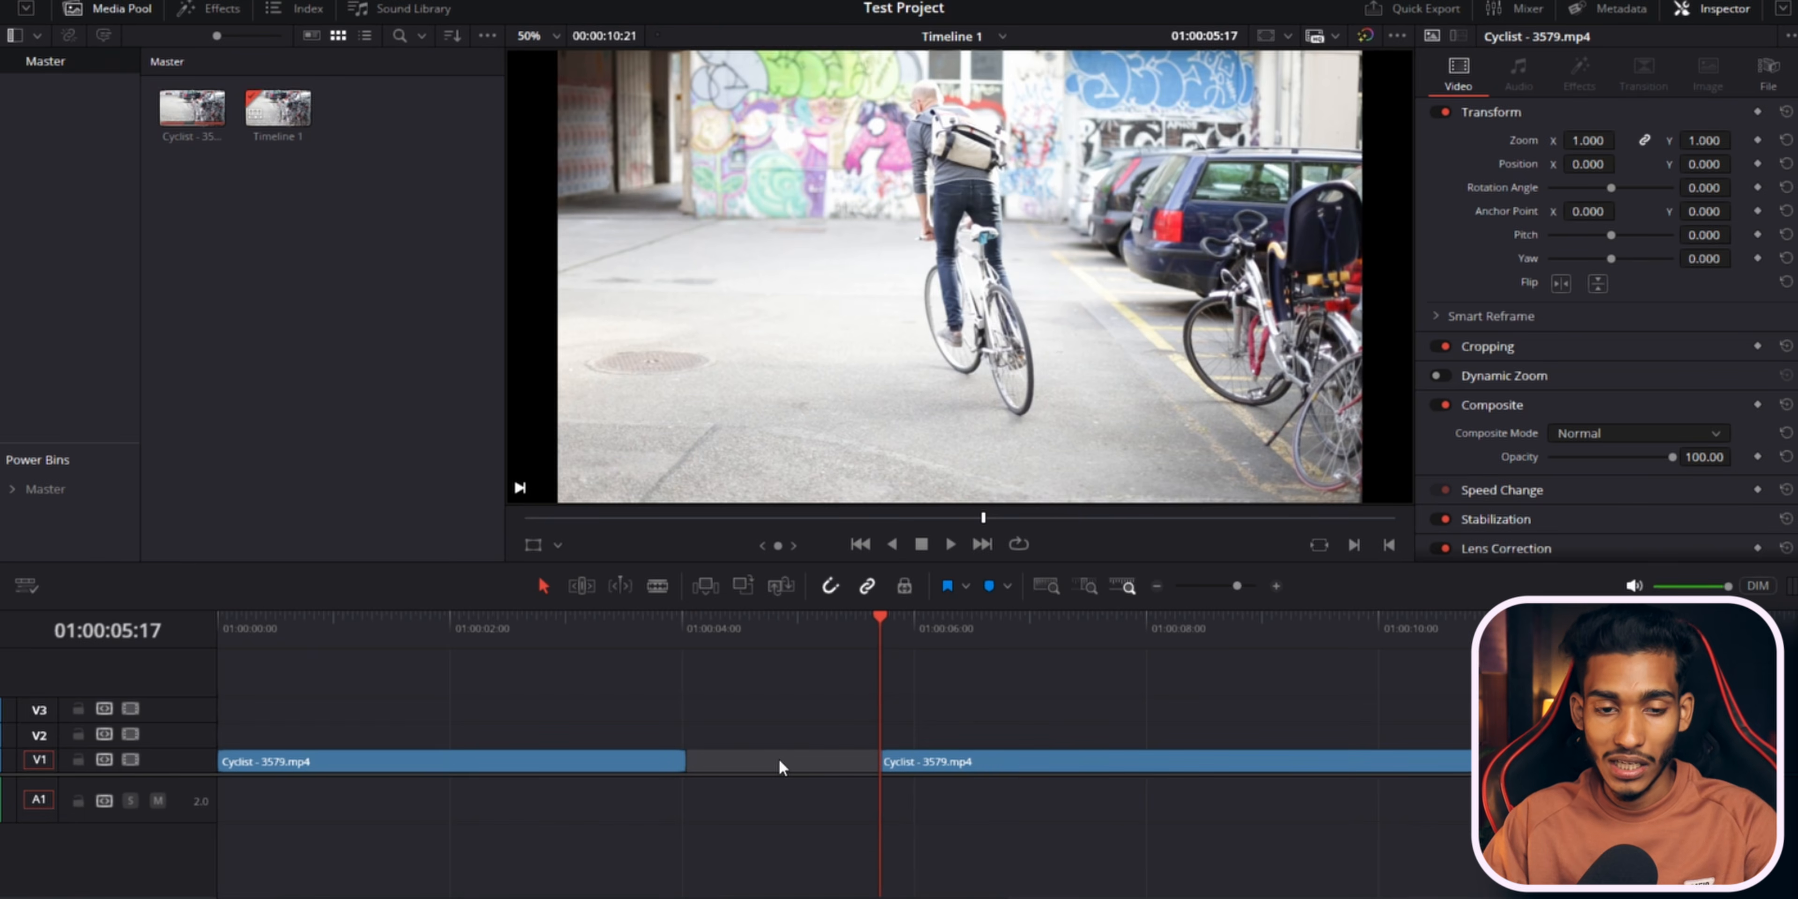
drag(991, 760, 936, 760)
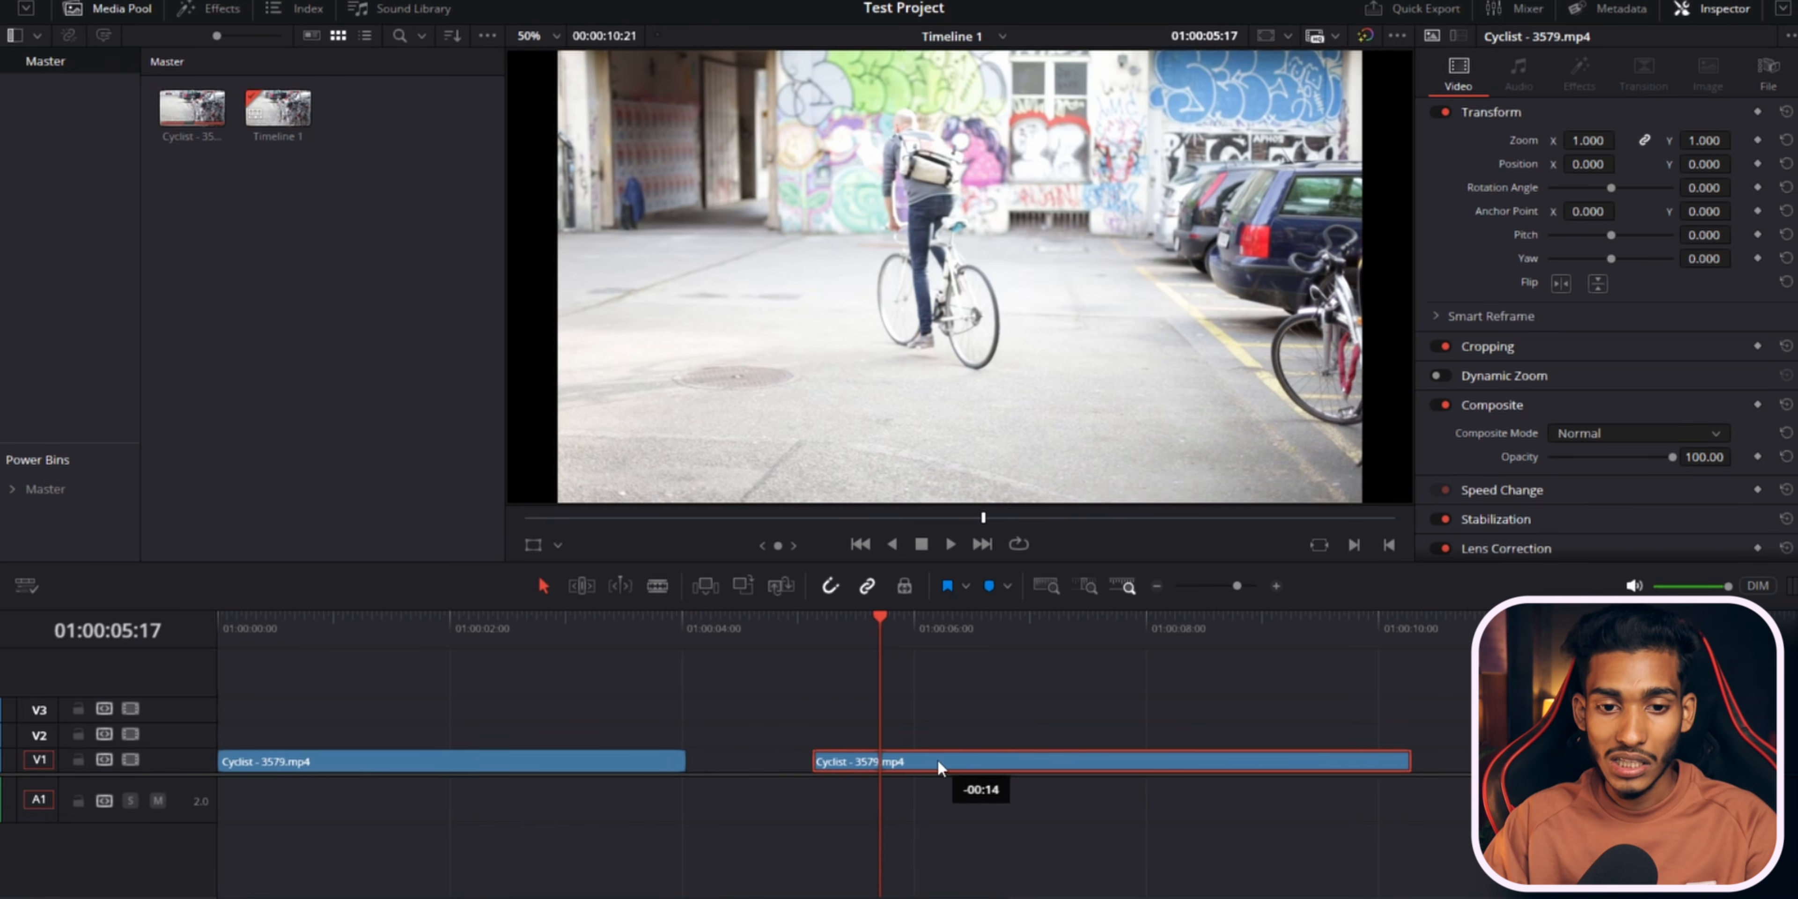
Select the gap between the segments and delete it to close it up, then undo the deletions.
click(763, 755)
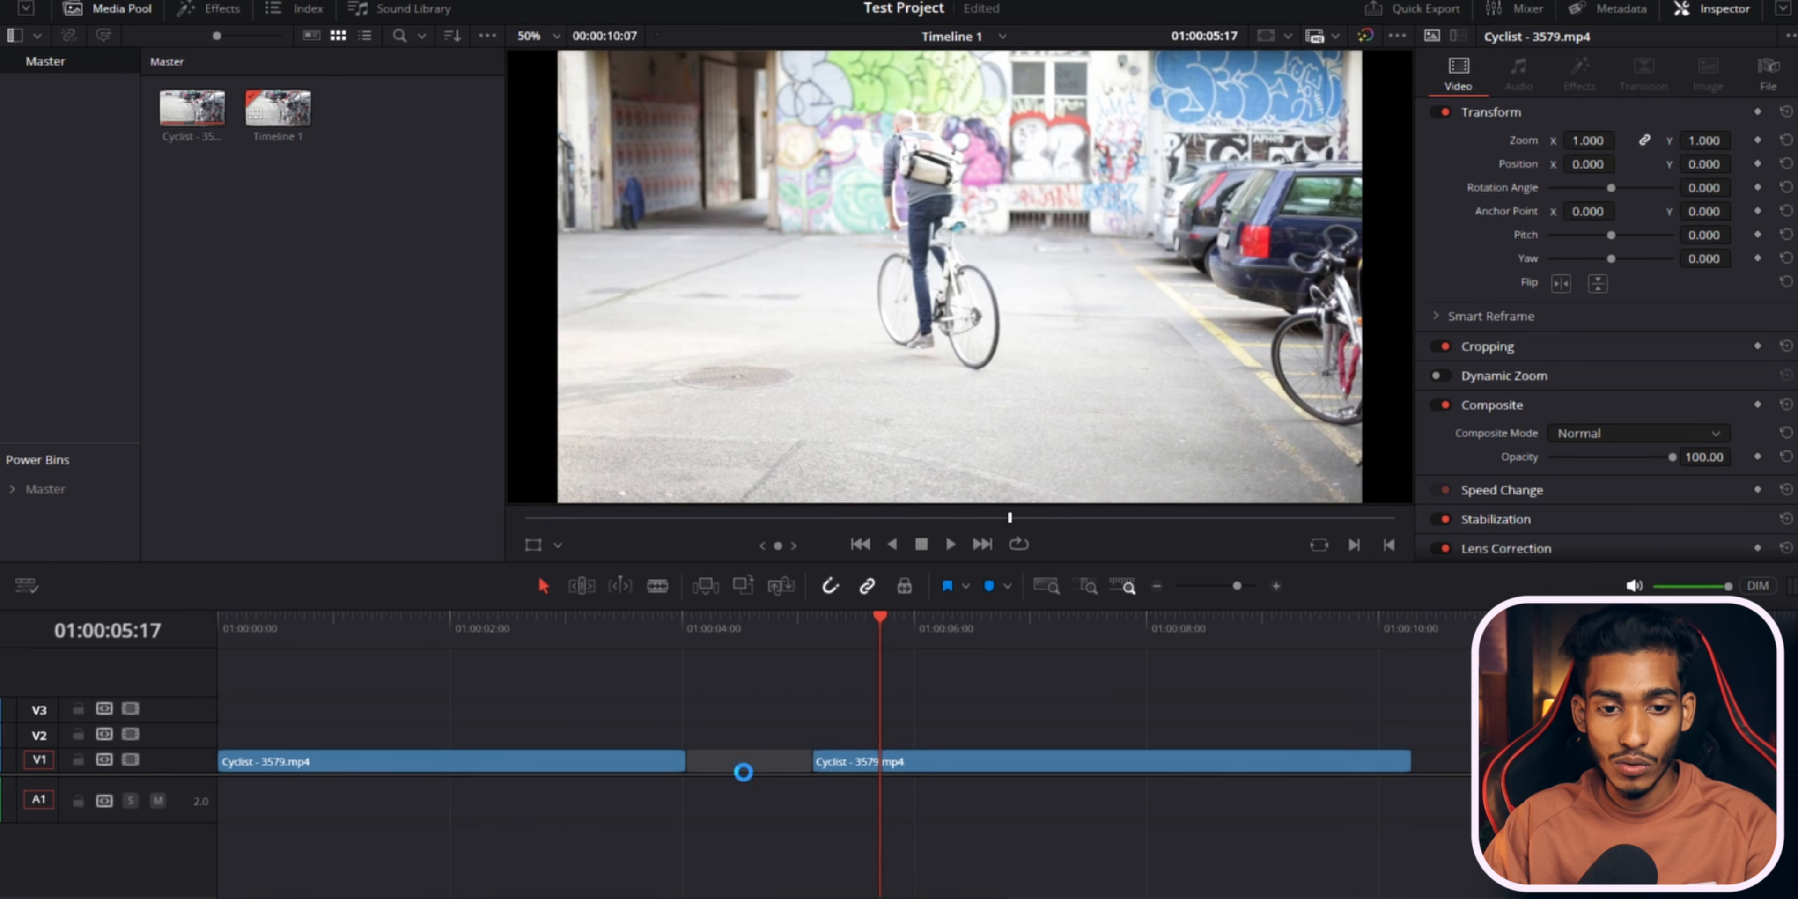
key(Delete)
key(ctrl+z)
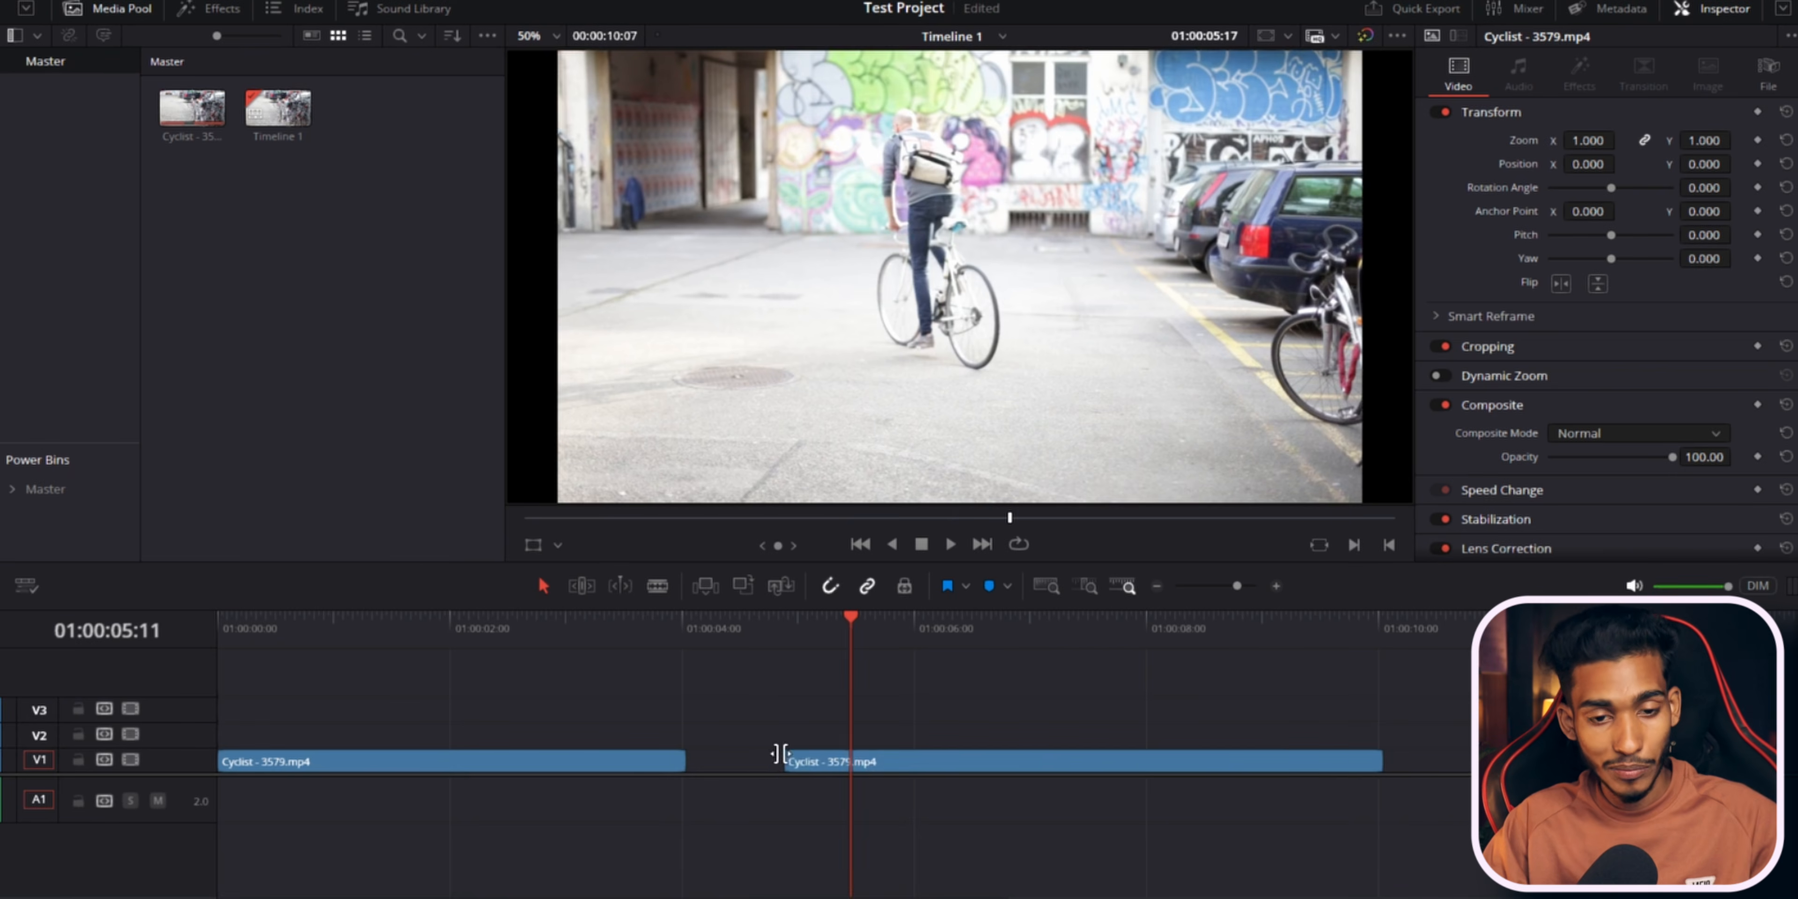
key(Delete)
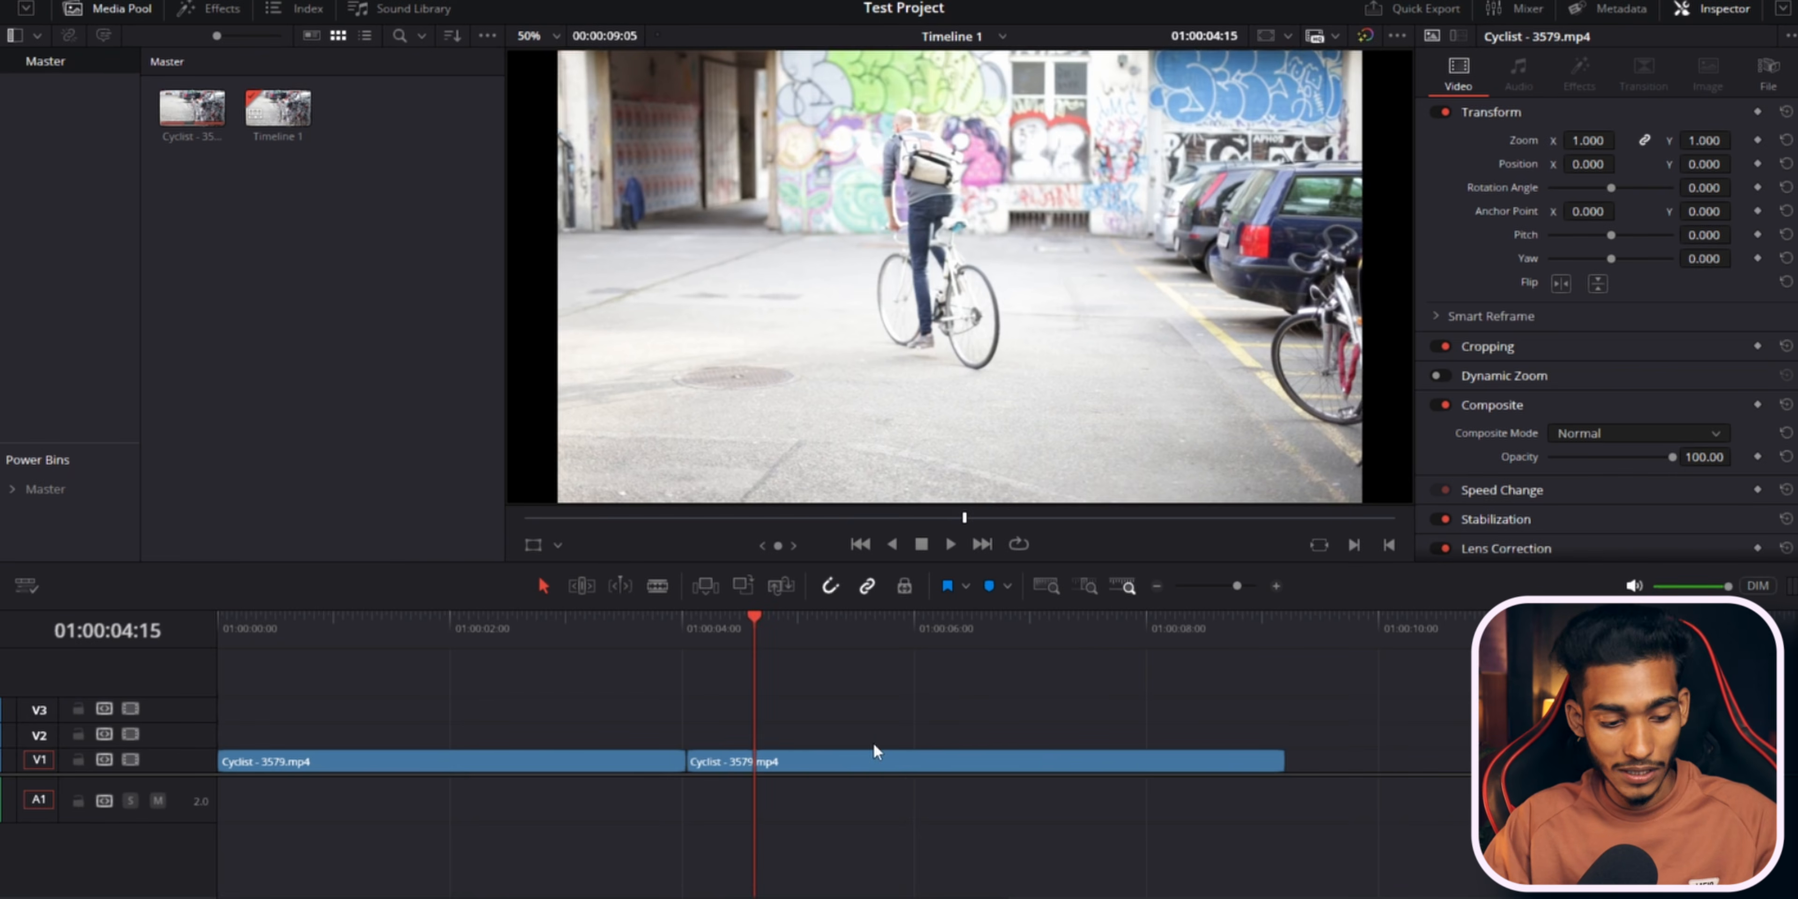
key(ctrl+z)
key(ctrl+z)
Zoom the timeline in and out using the zoom buttons and keyboard shortcuts.
click(973, 655)
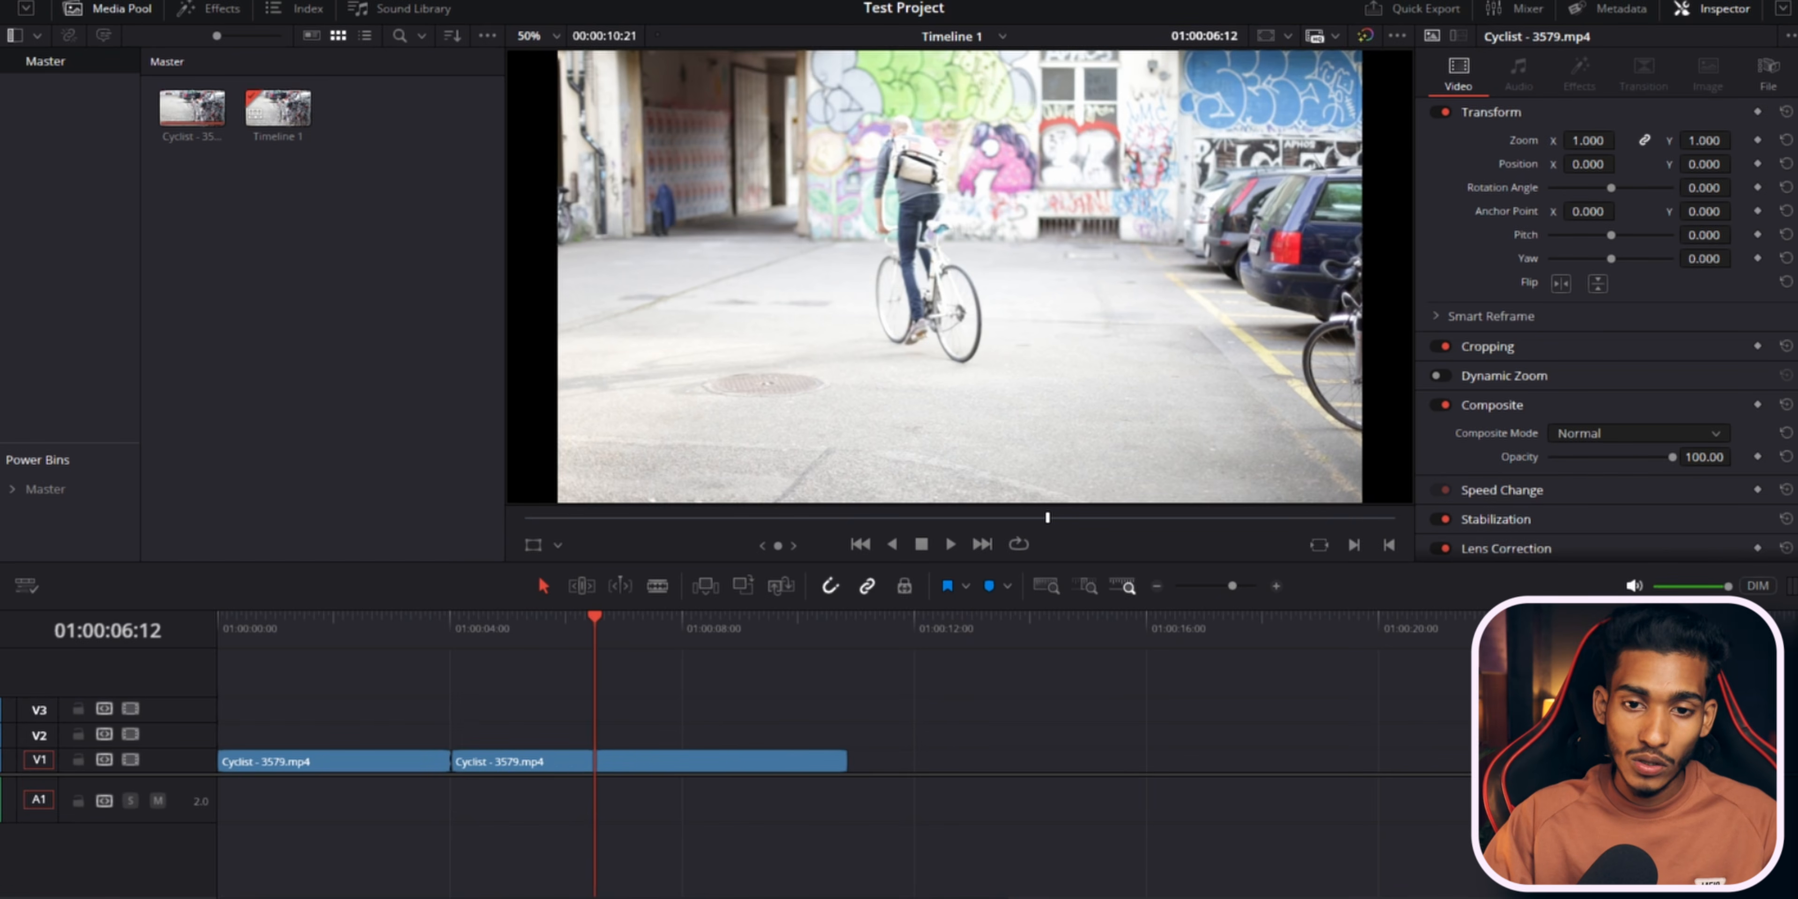
click(1277, 586)
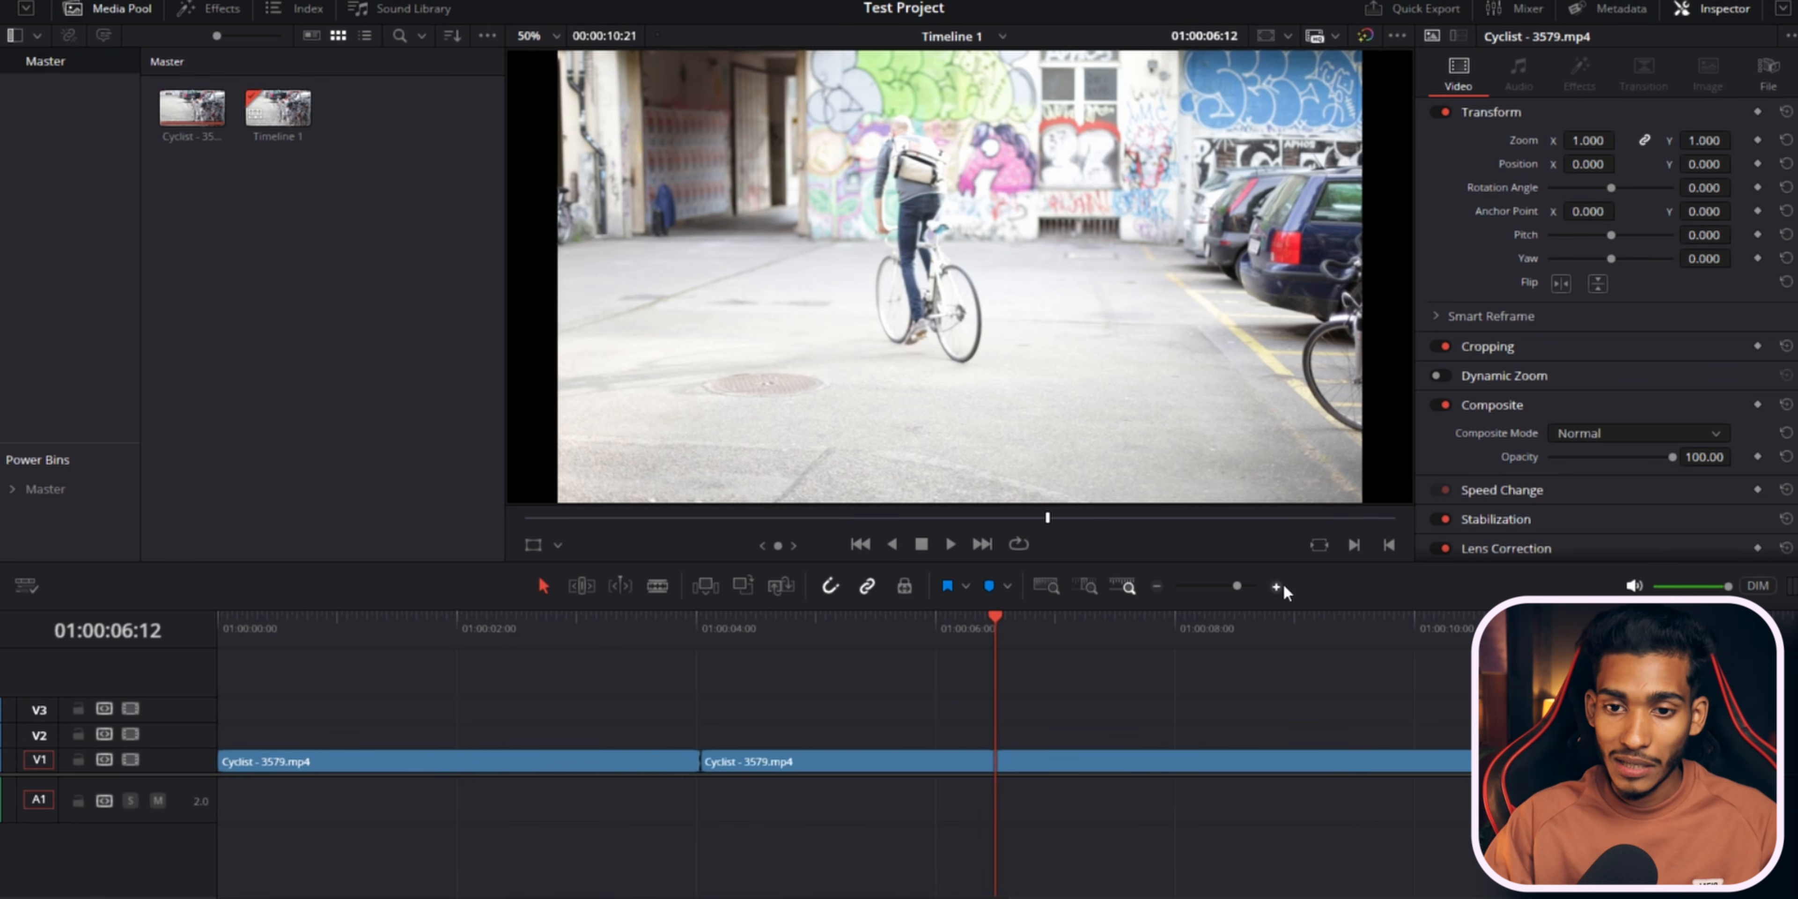
click(1158, 587)
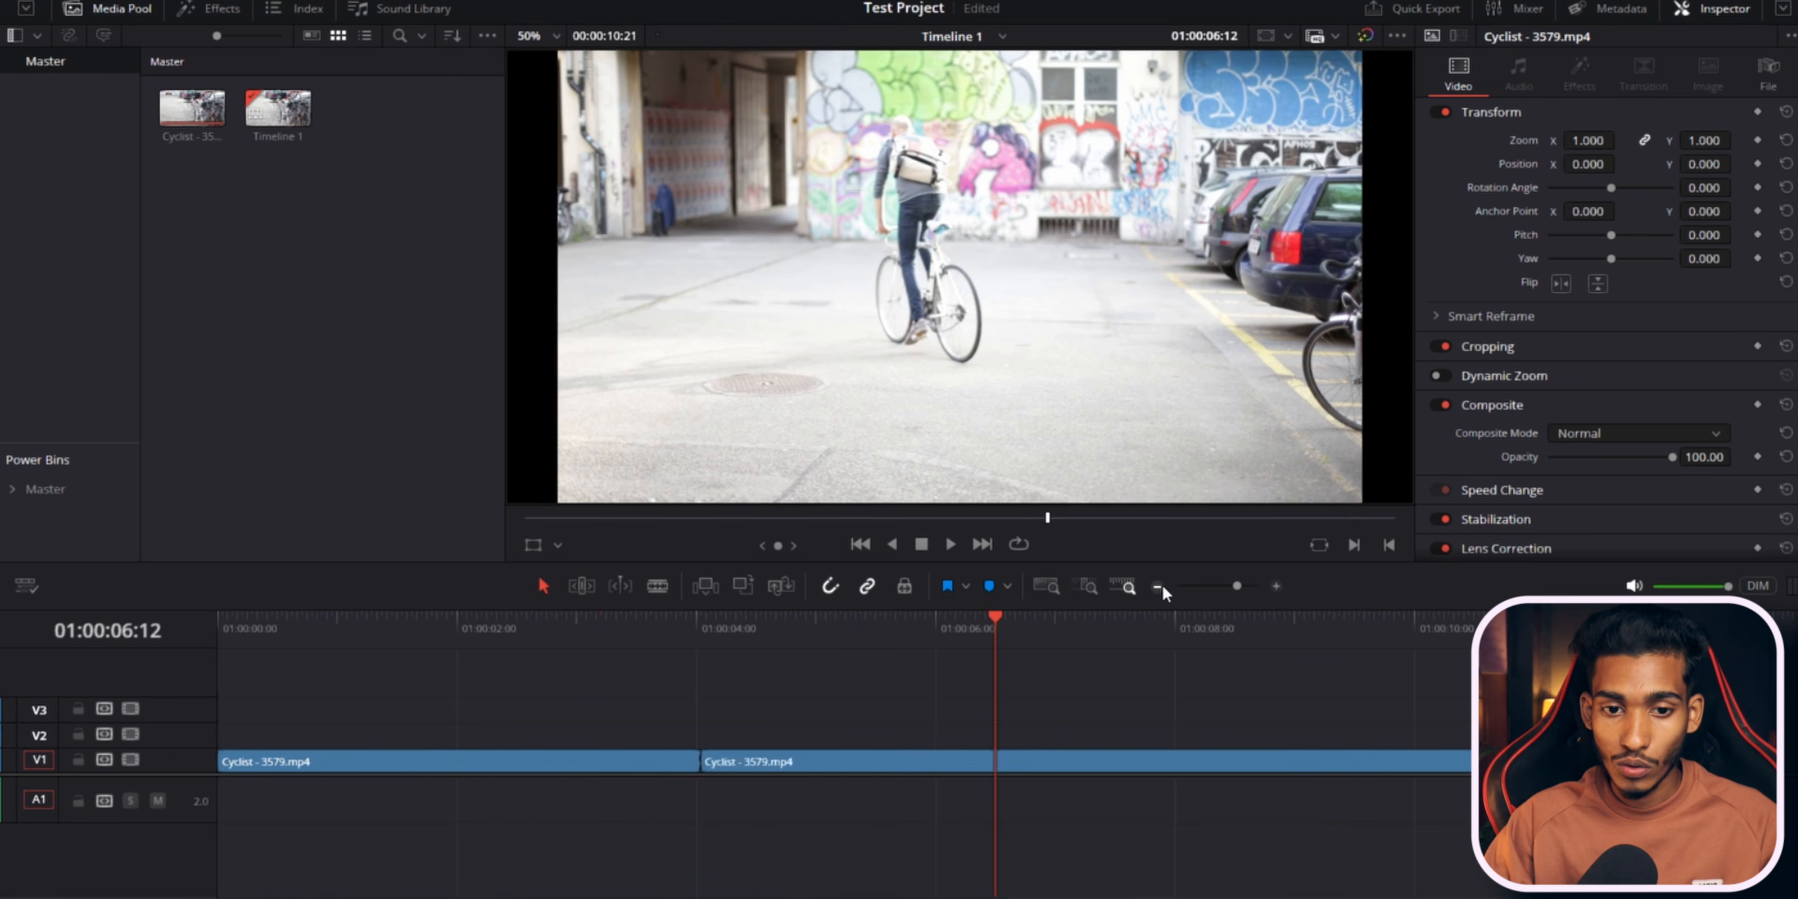
click(1160, 586)
click(1160, 587)
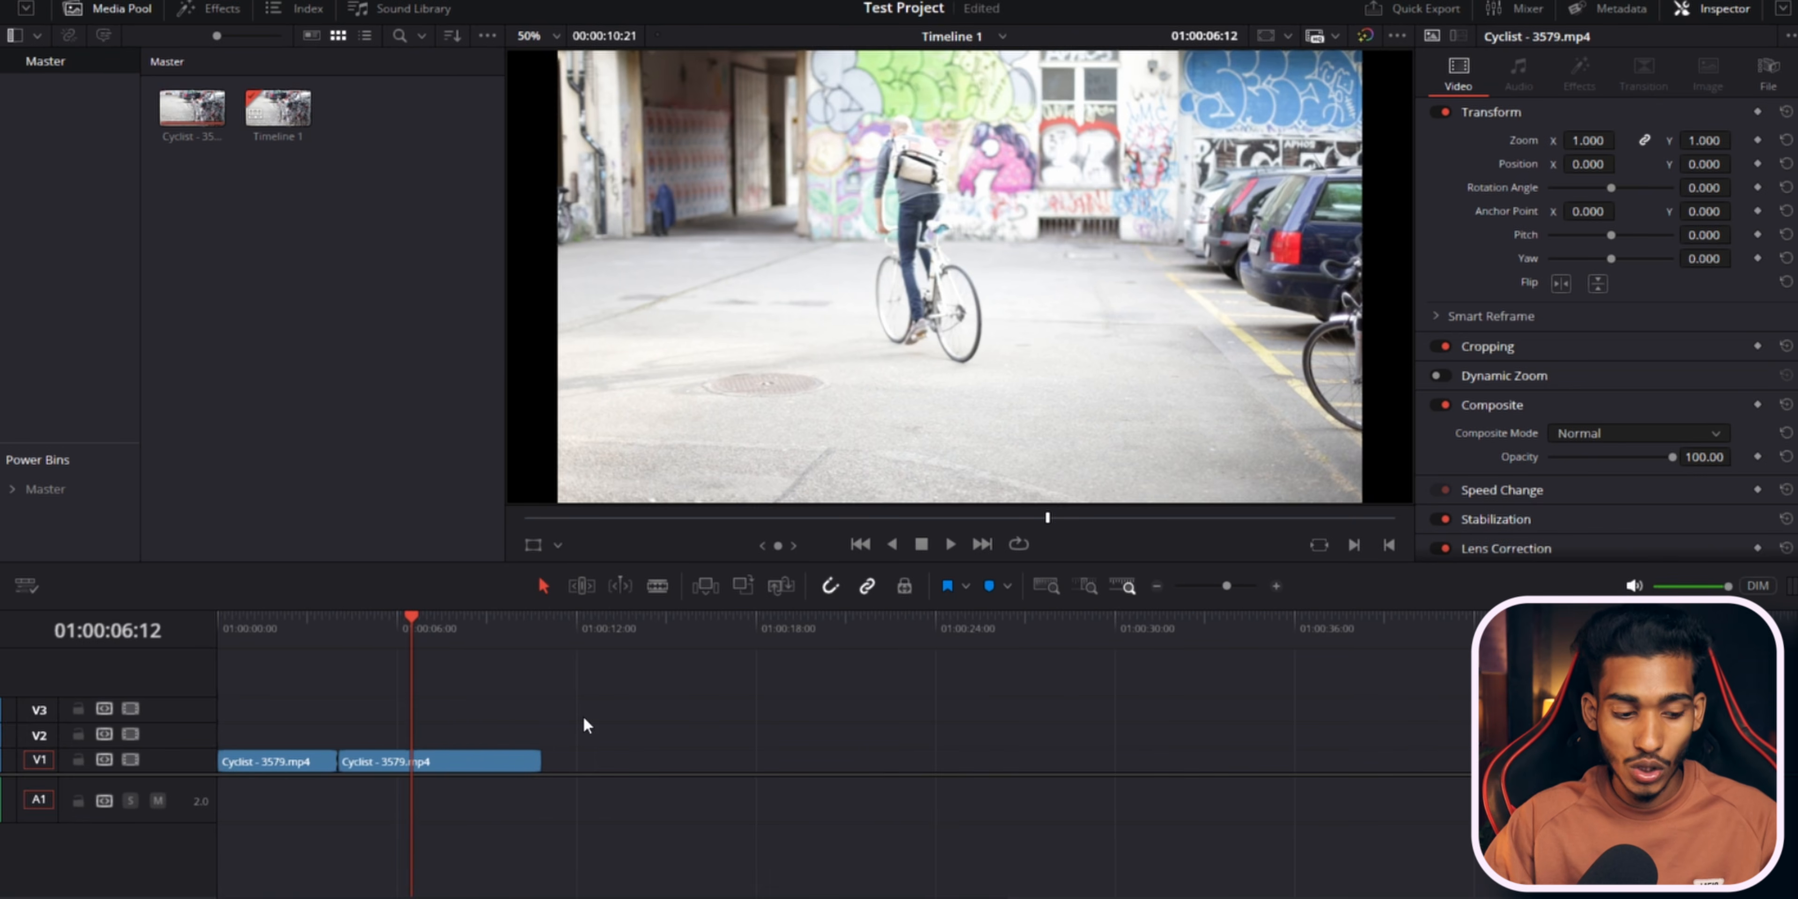
key(ctrl+equal)
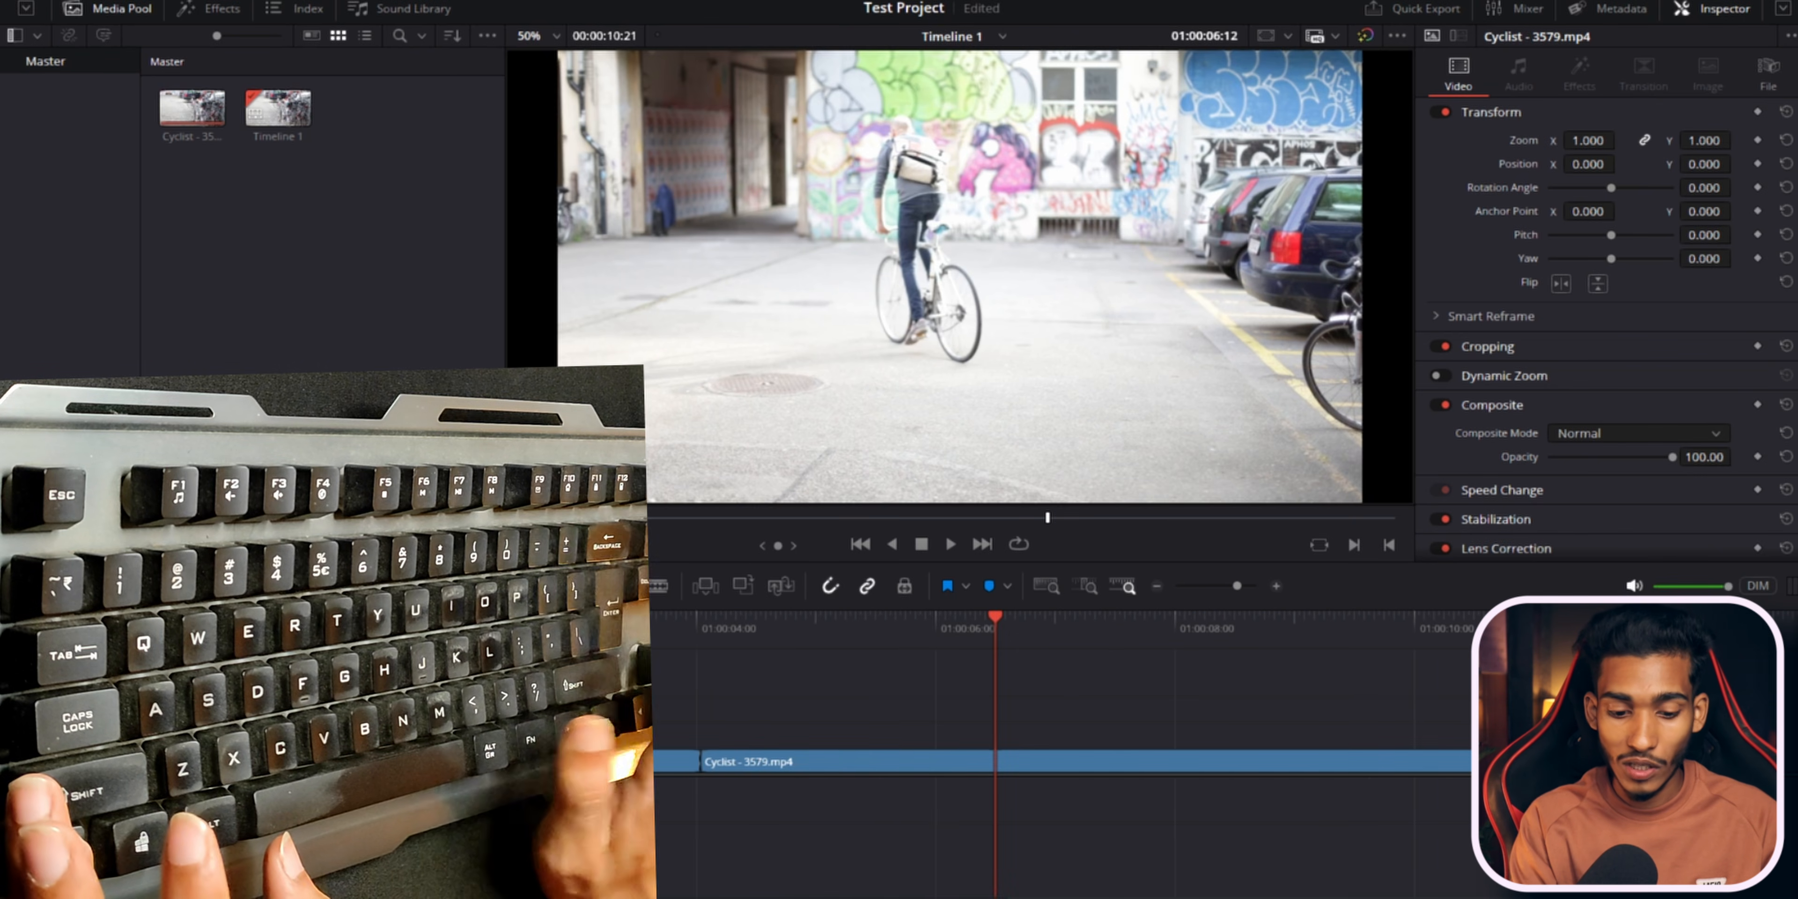
key(ctrl+equal)
key(ctrl+minus)
key(ctrl+minus)
key(ctrl+minus)
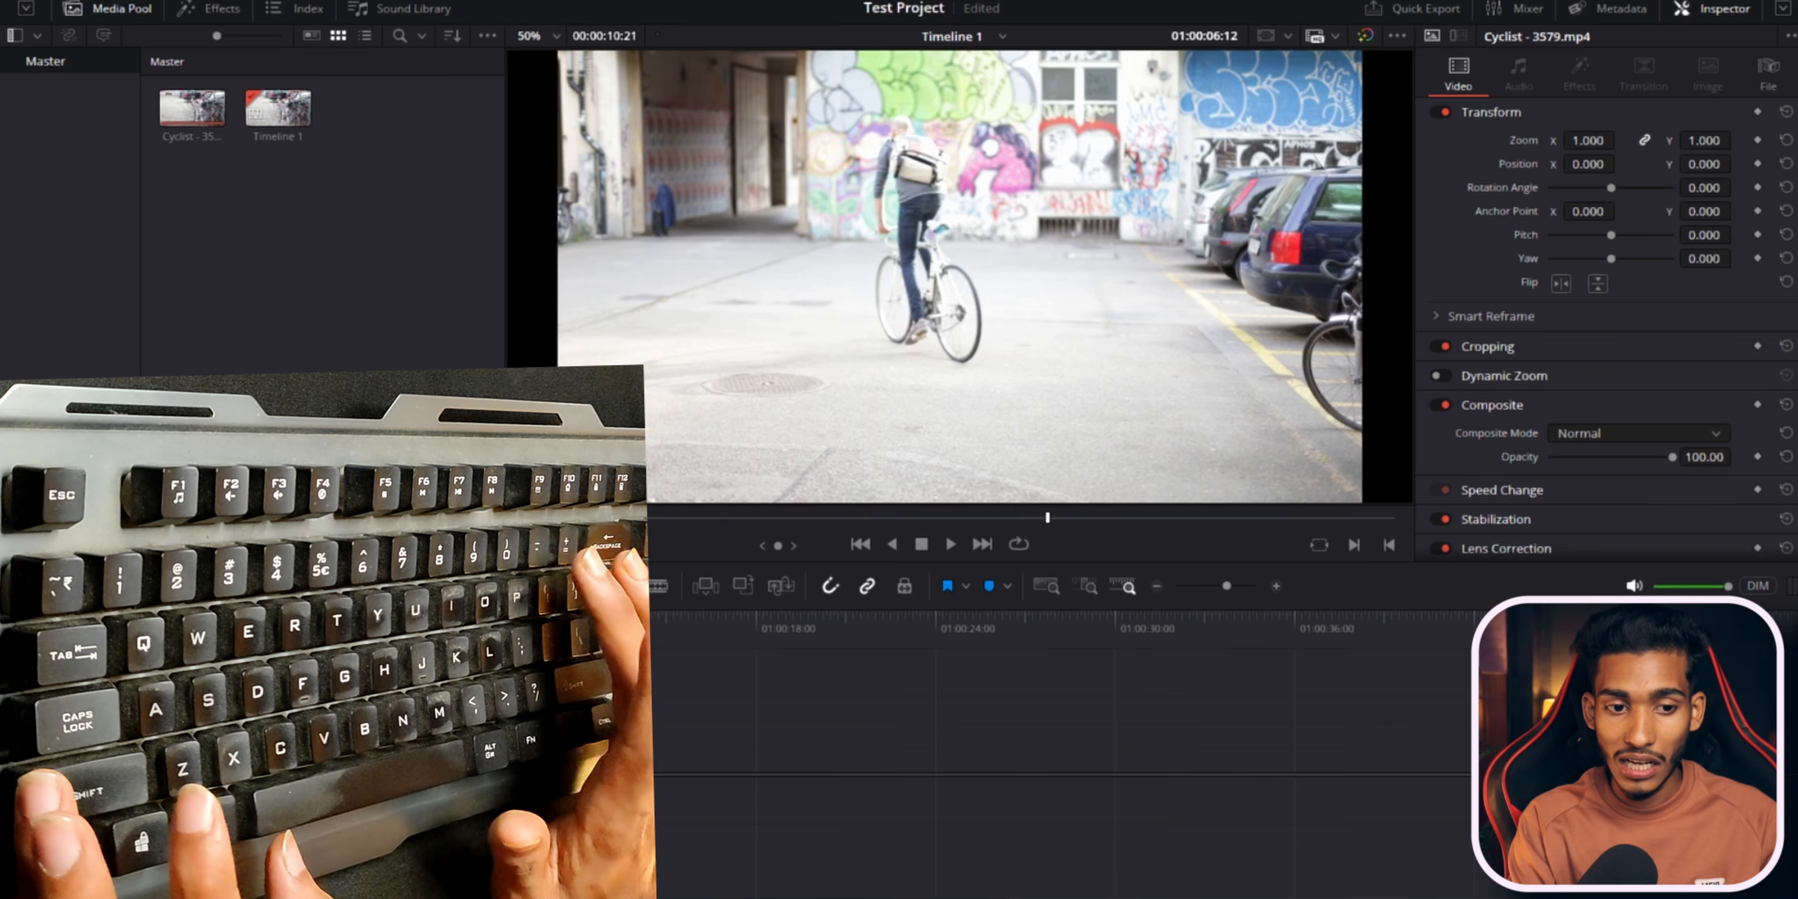
key(ctrl+equal)
key(ctrl+equal)
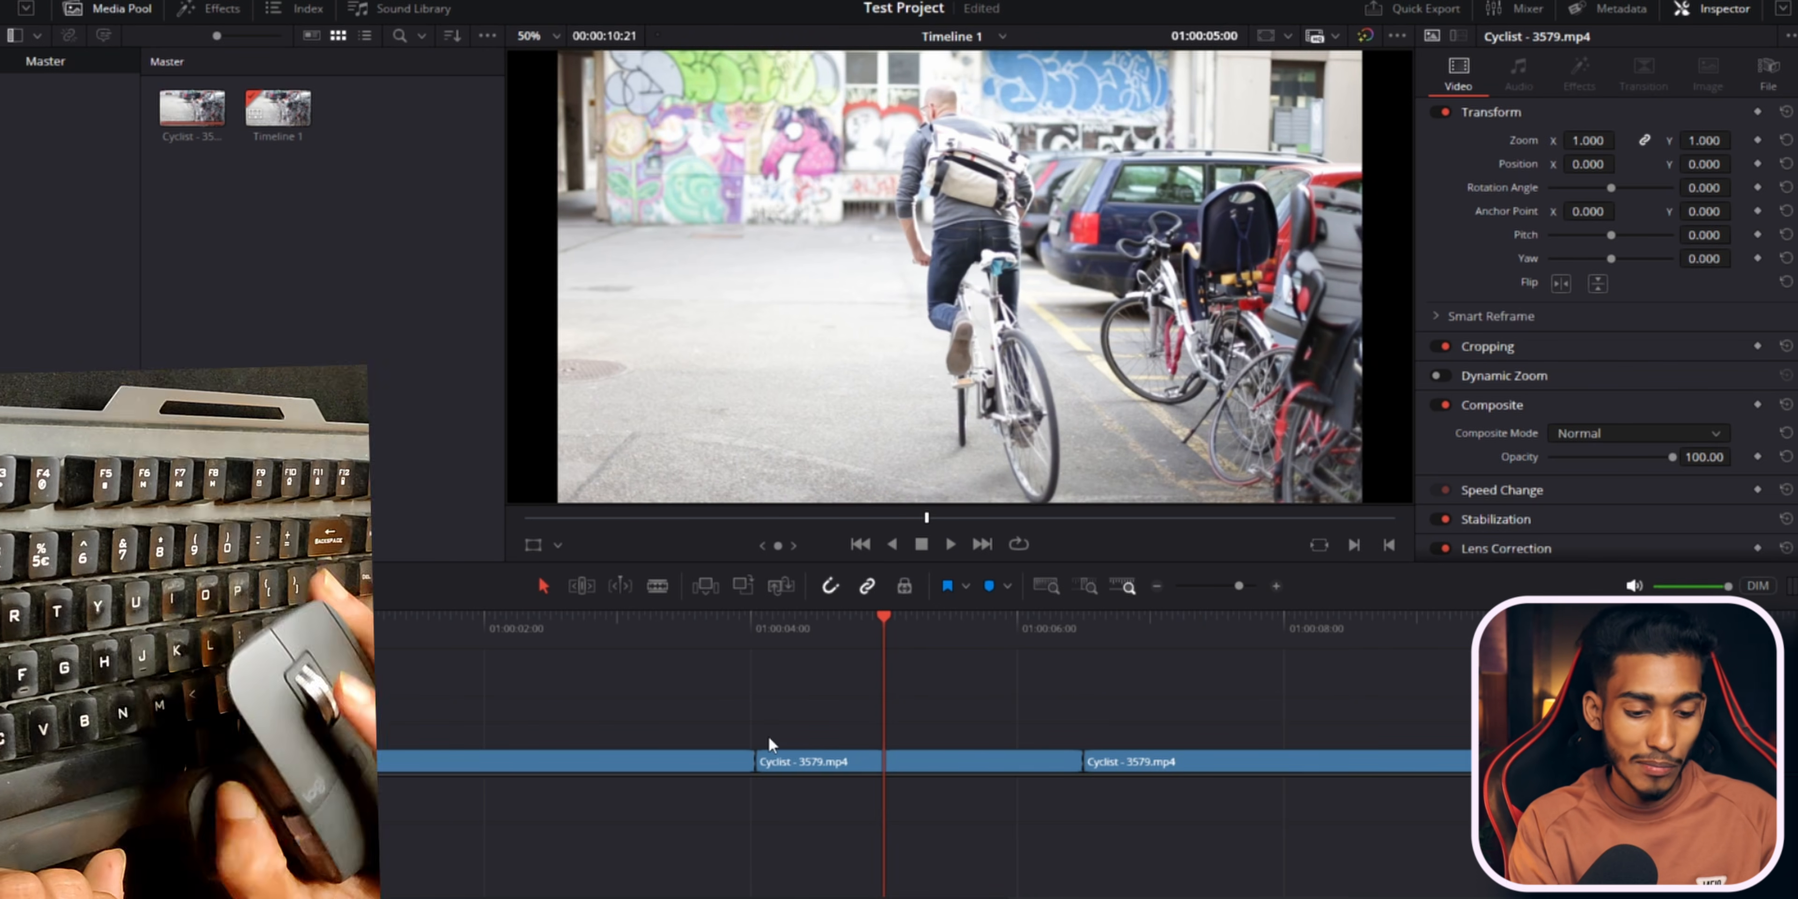
key(ctrl+minus)
Scroll and zoom through the timeline clips with the mouse wheel.
scroll(768, 737, up, 5)
scroll(768, 736, down, 5)
scroll(769, 736, up, 3)
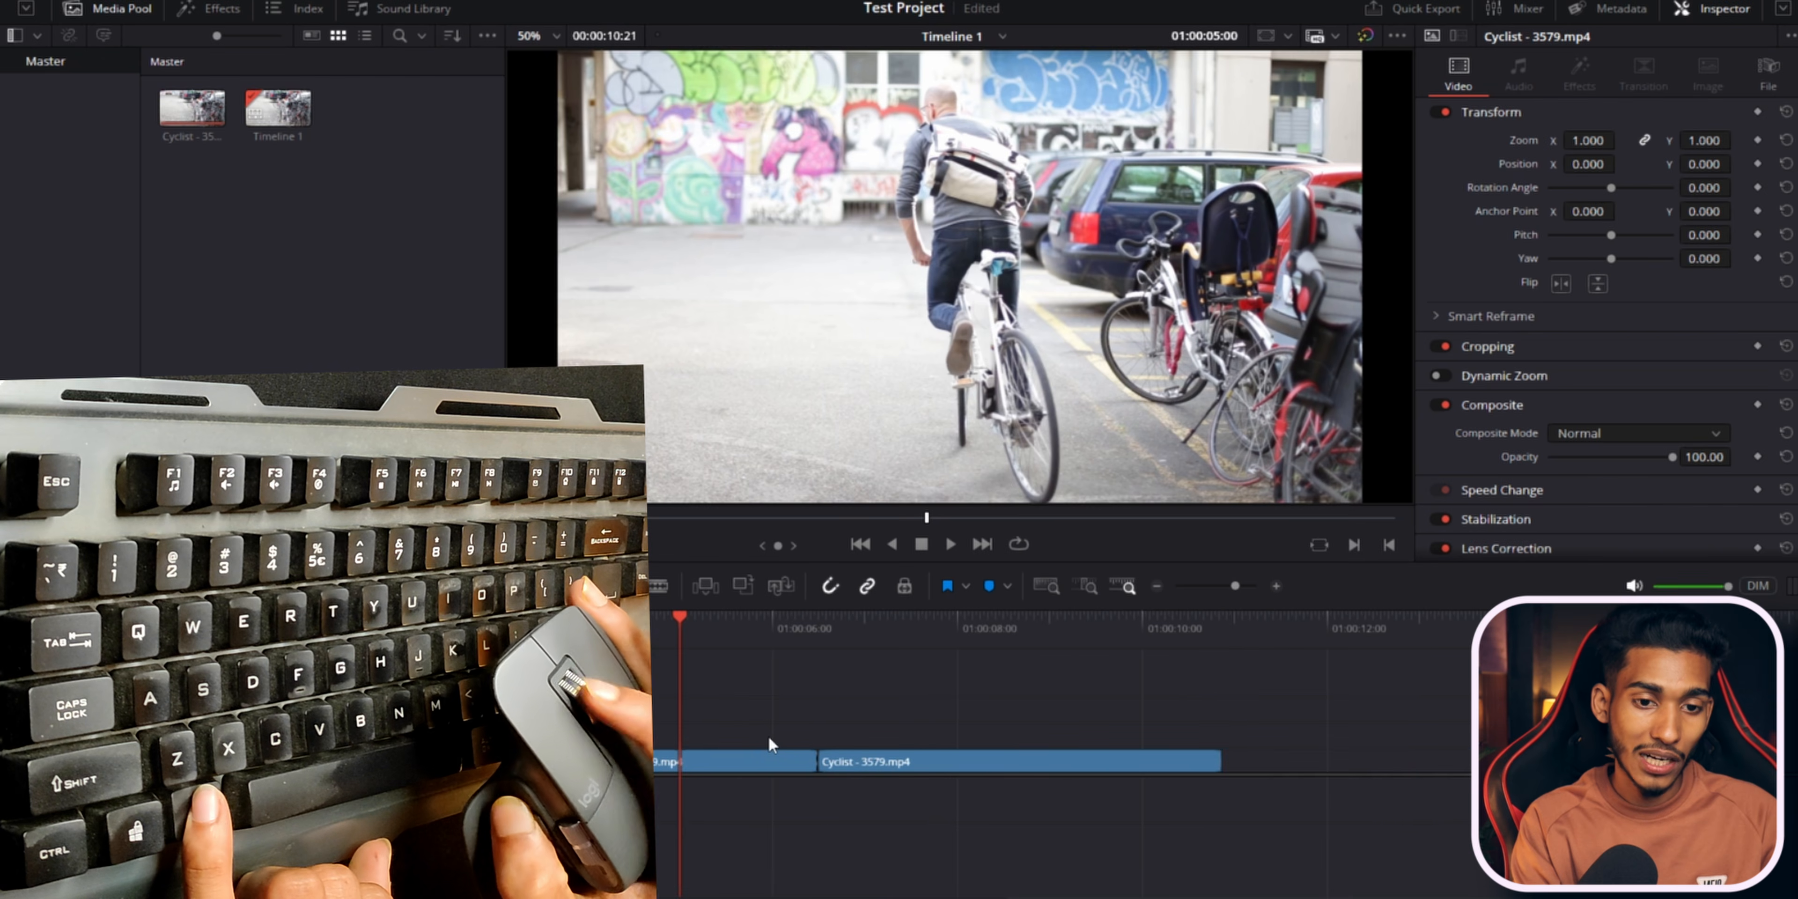
scroll(768, 737, down, 3)
scroll(768, 736, up, 3)
scroll(769, 736, up, 1)
scroll(769, 736, up, 2)
scroll(768, 736, down, 2)
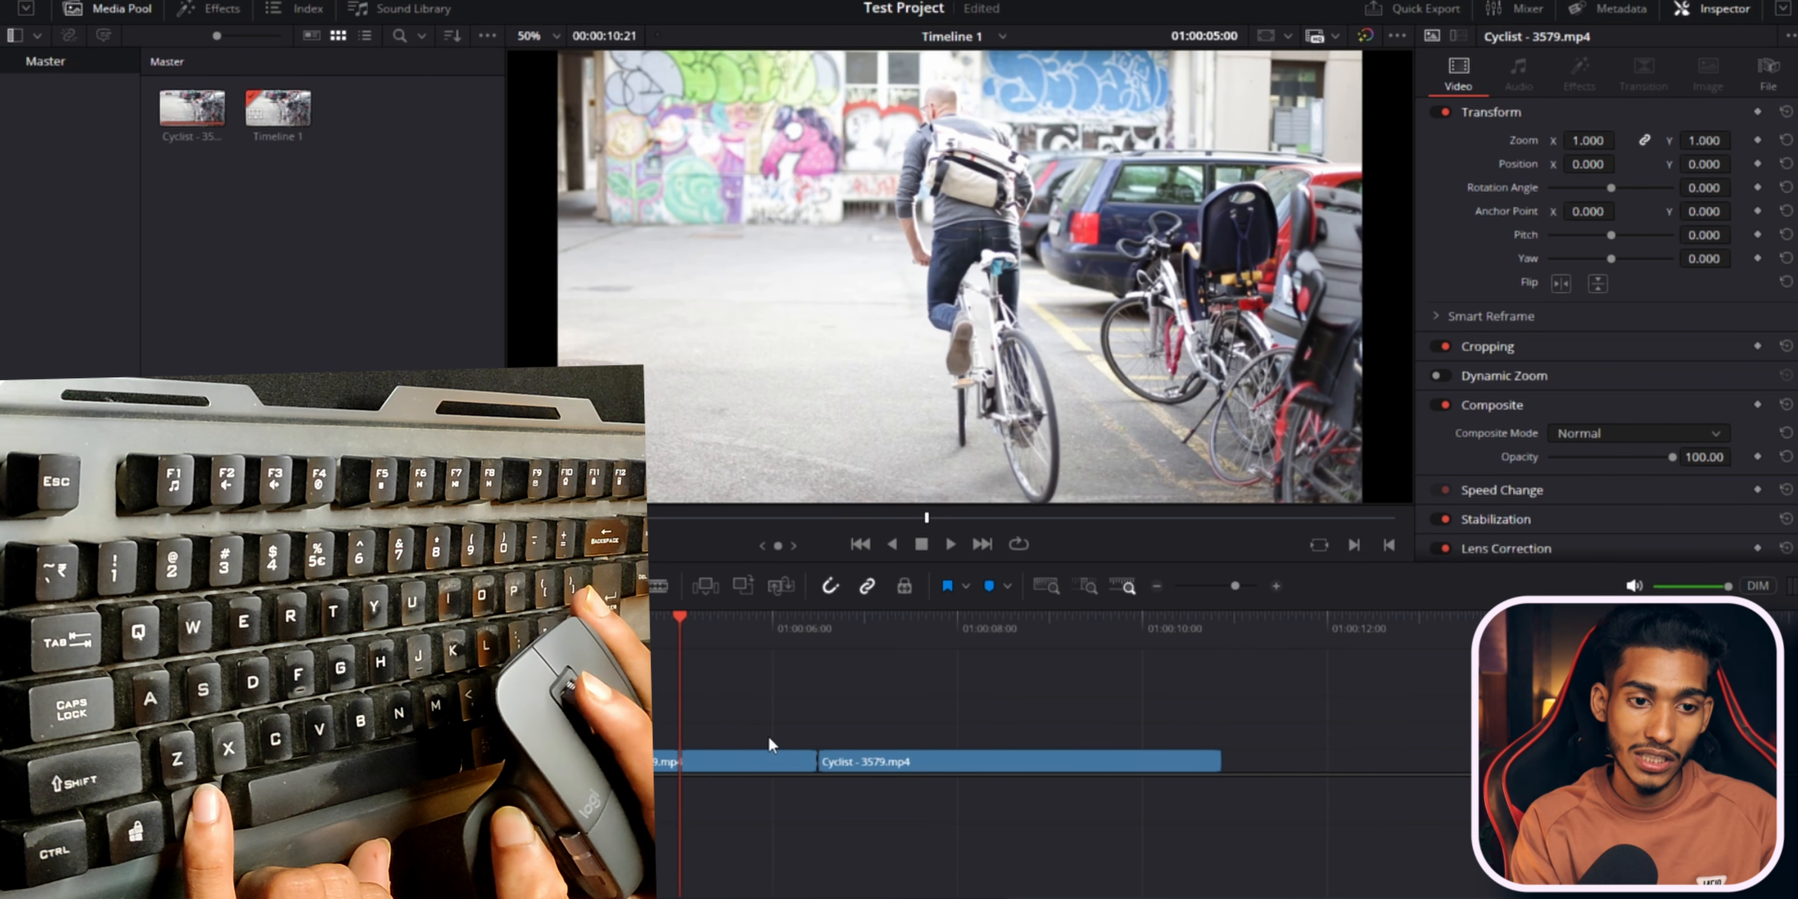
scroll(769, 736, up, 2)
scroll(768, 737, down, 3)
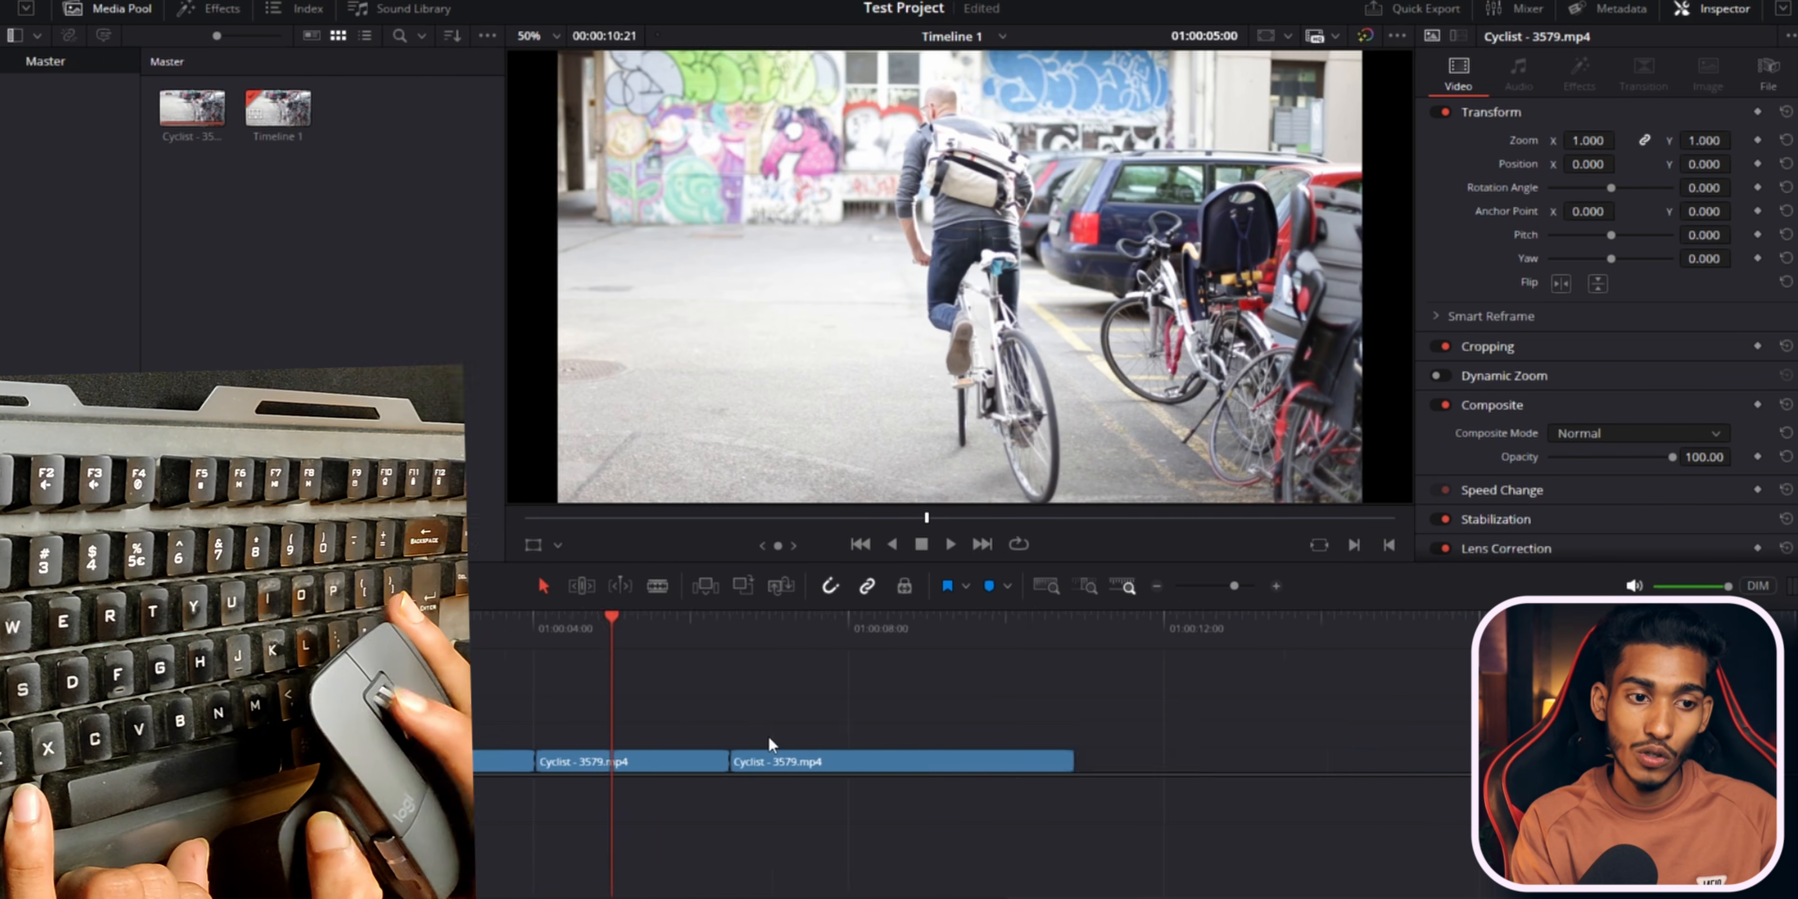
scroll(768, 737, down, 1)
scroll(768, 736, up, 2)
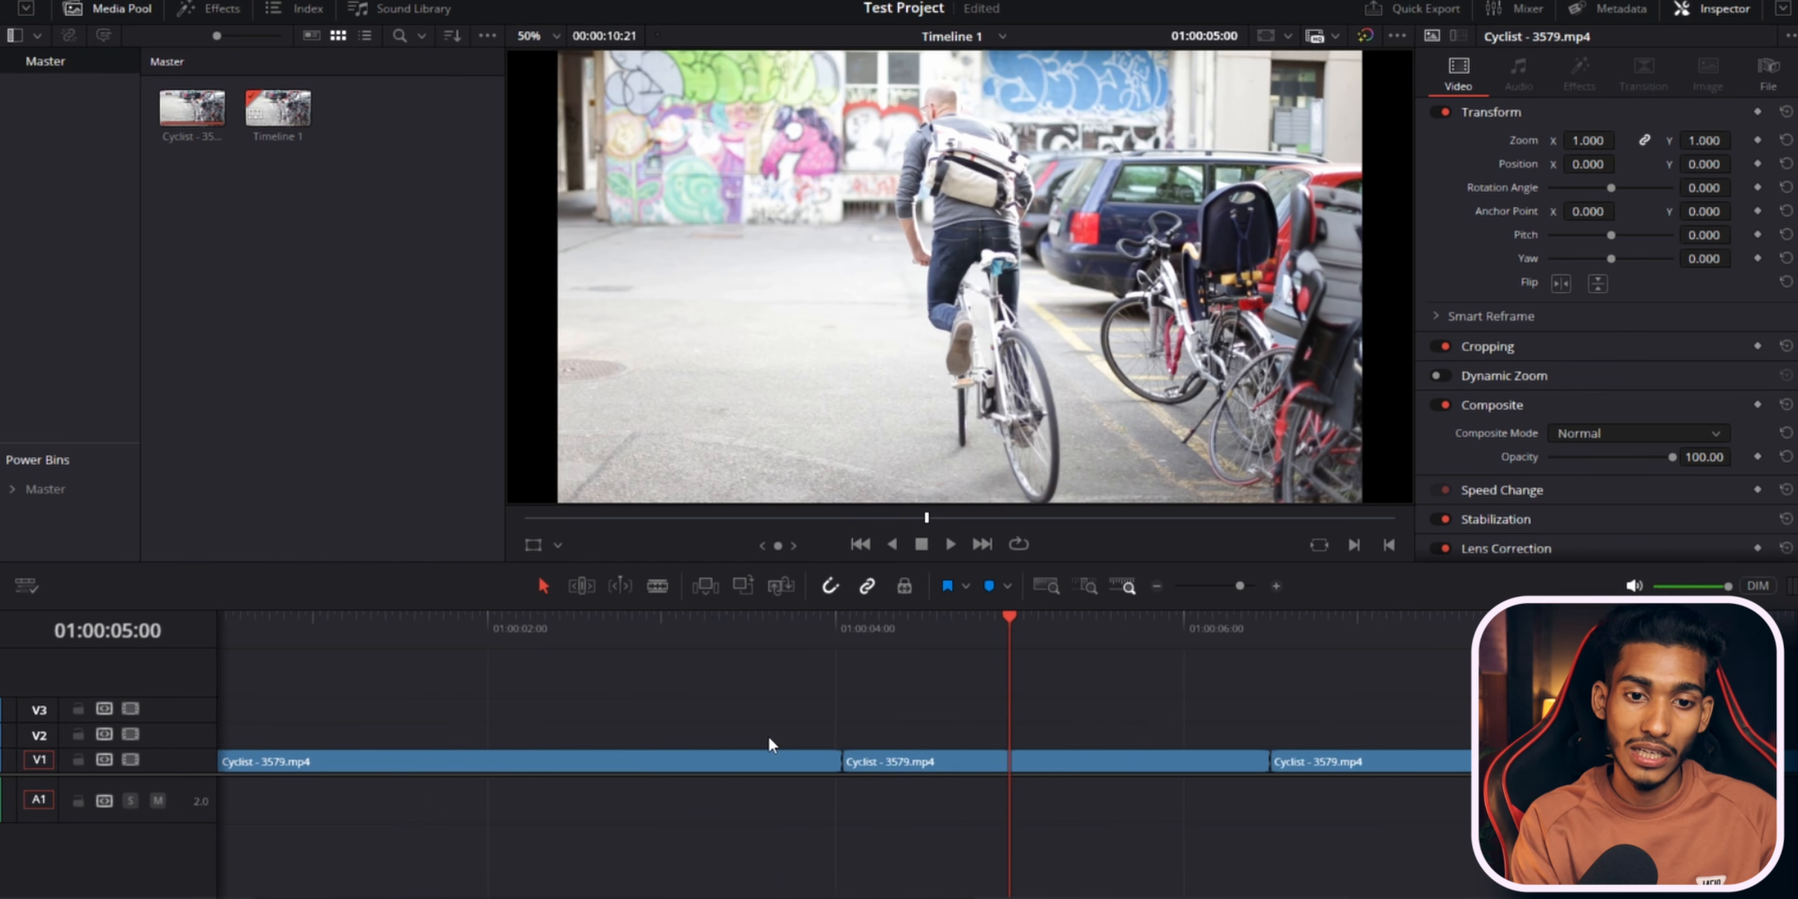
scroll(768, 736, down, 2)
scroll(769, 736, down, 2)
scroll(768, 737, up, 2)
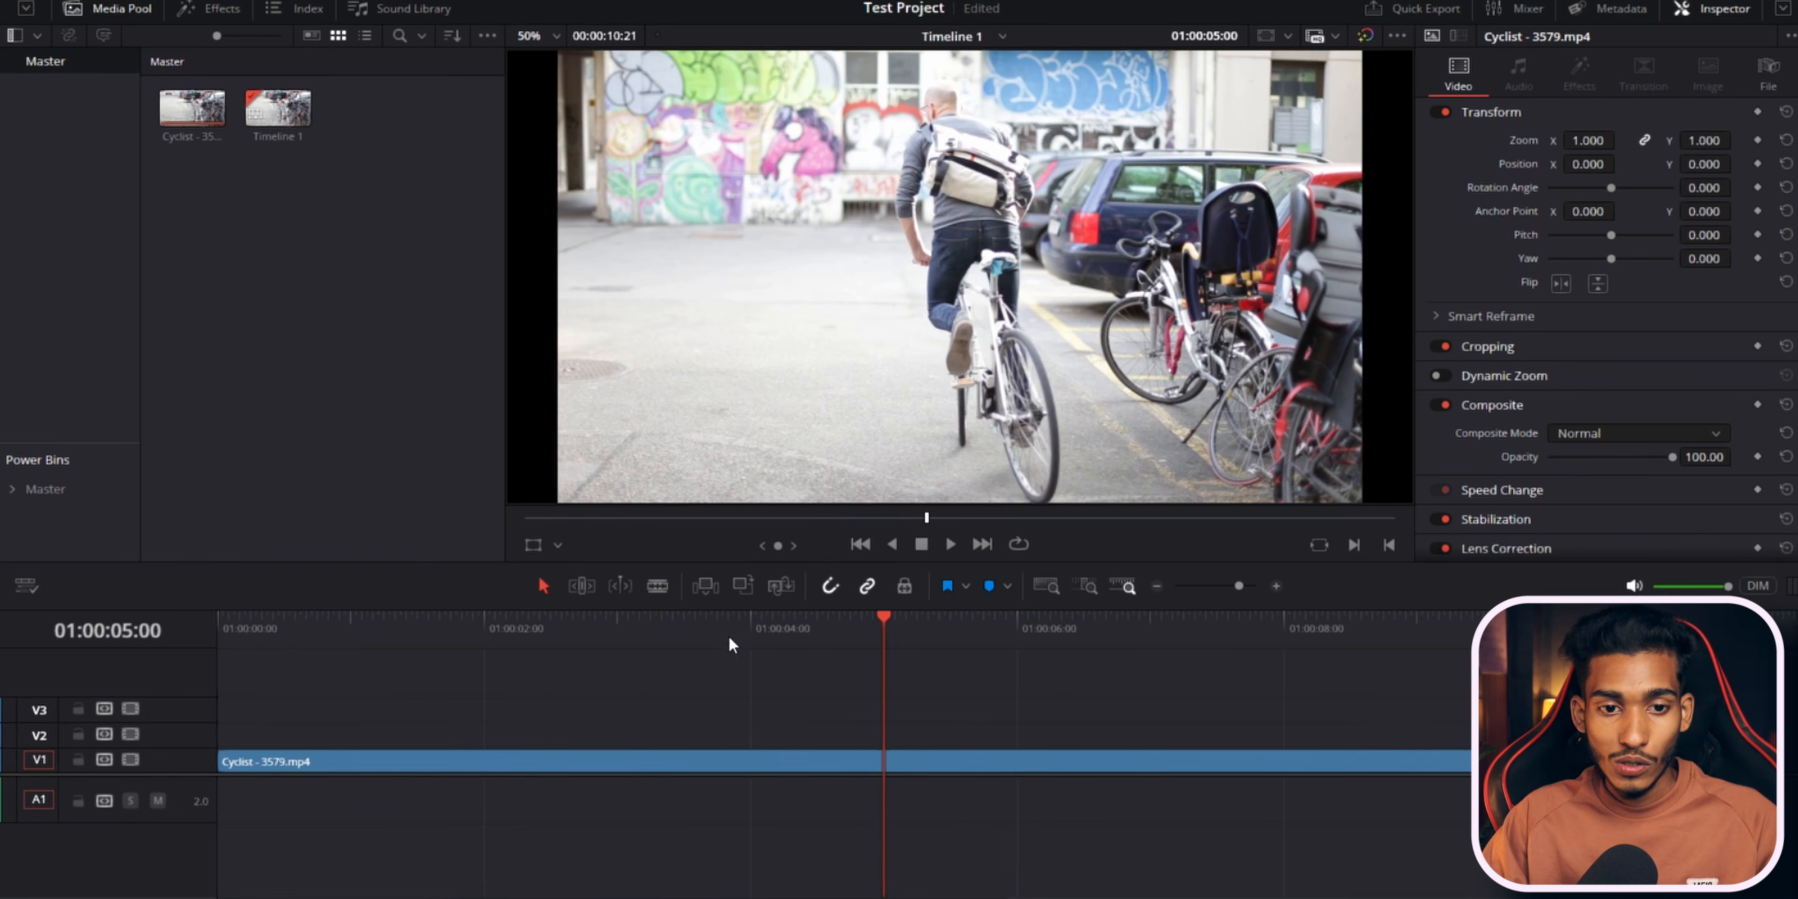
Play the clip from about 01:00:03:16, stop, and play forward again at faster shuttle speed.
click(708, 628)
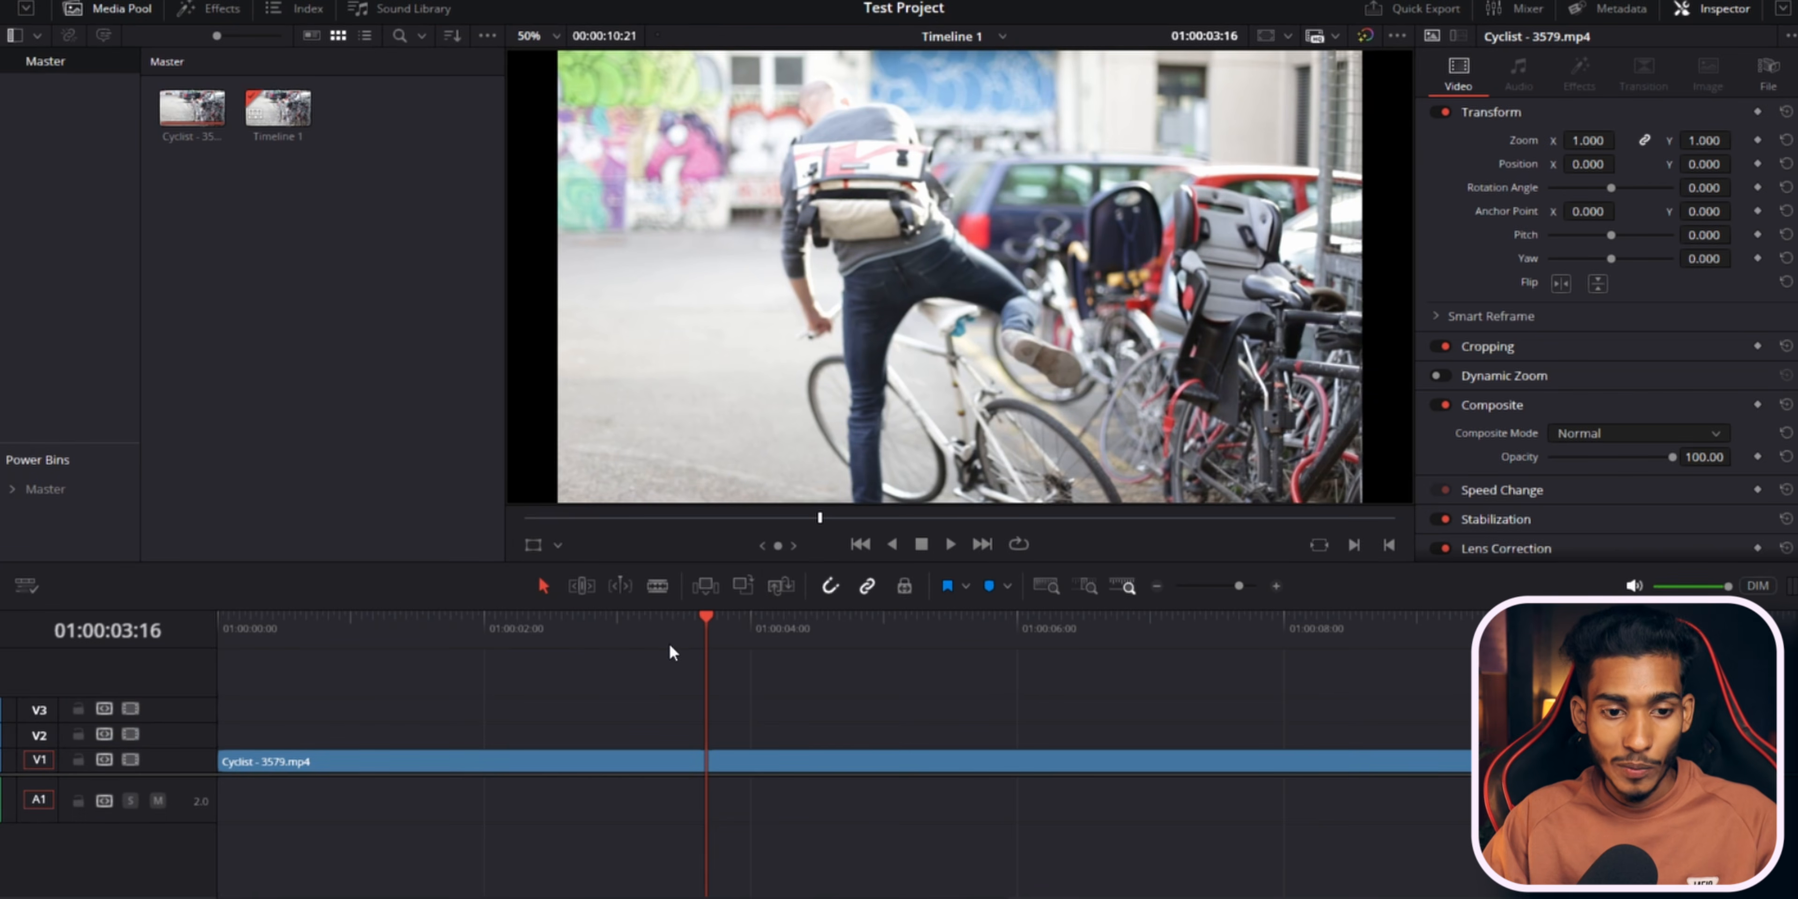
key(space)
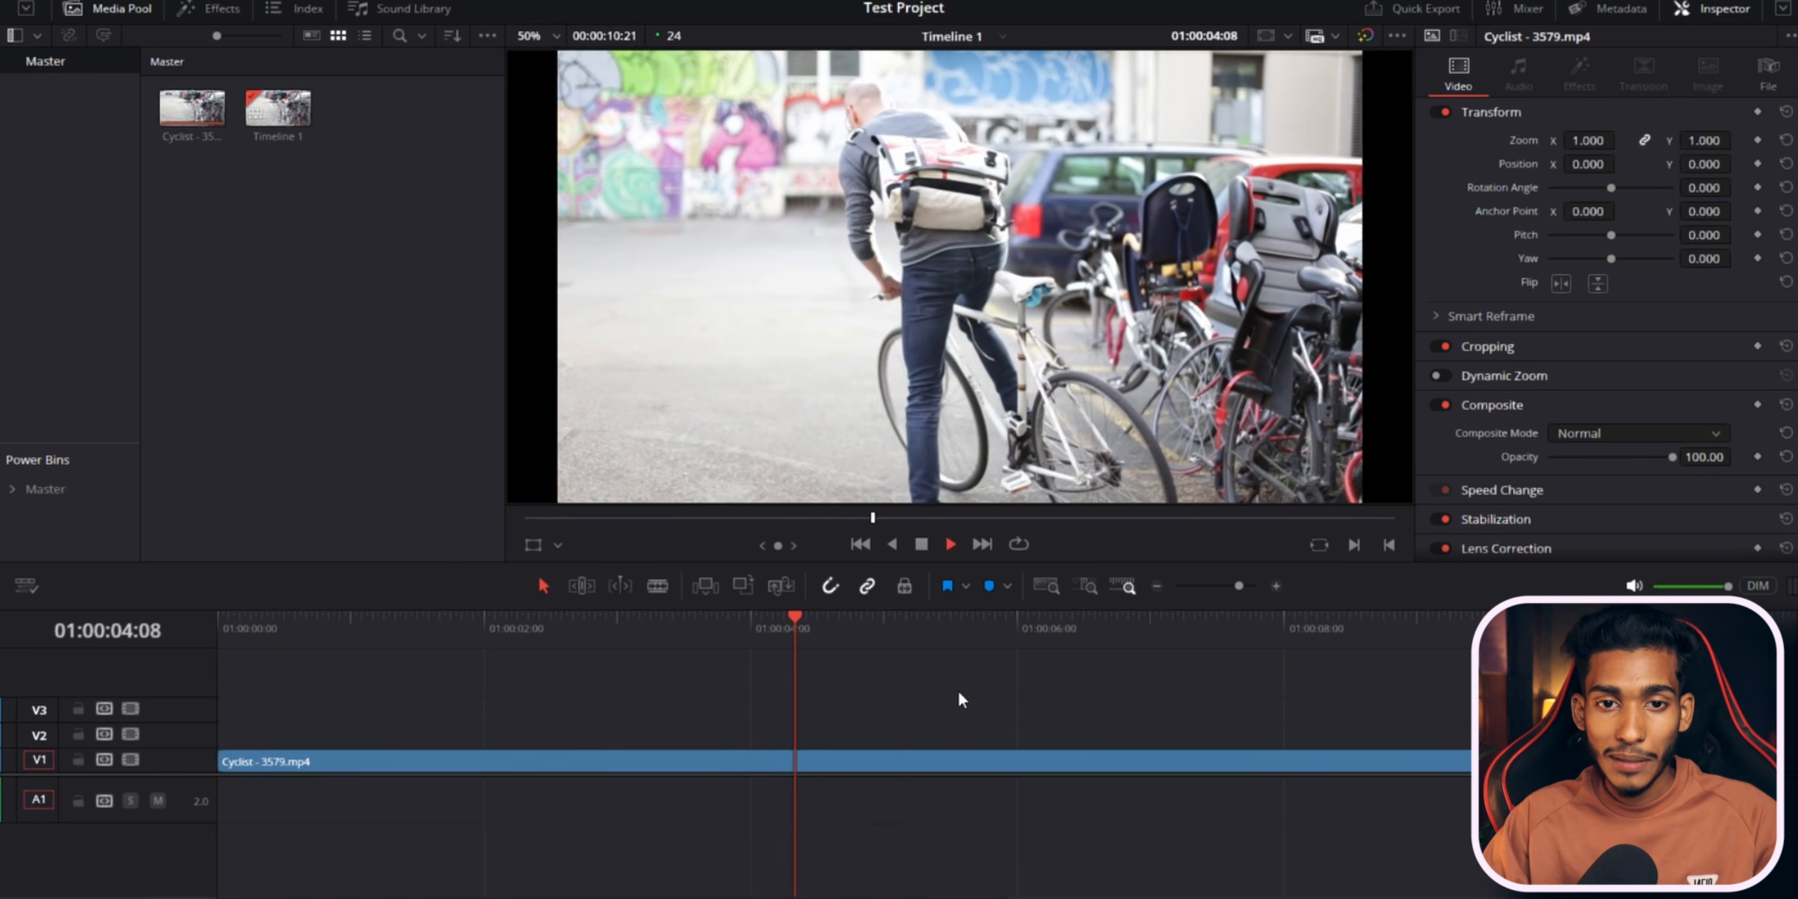
key(space)
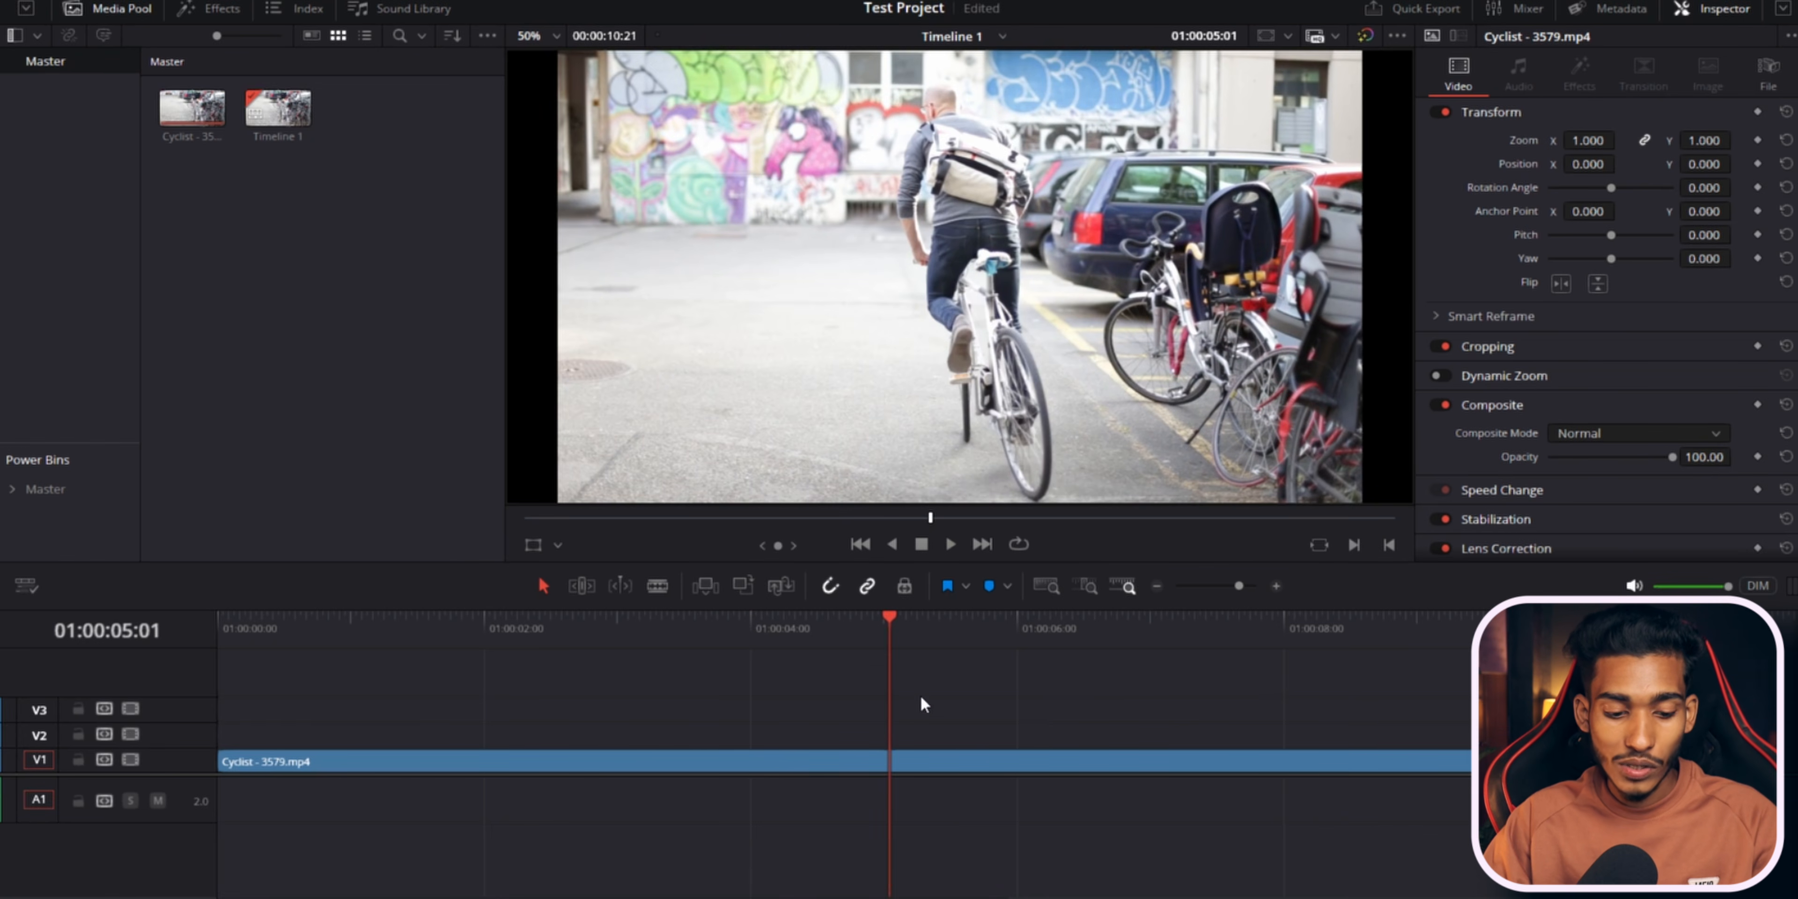
key(l)
key(l)
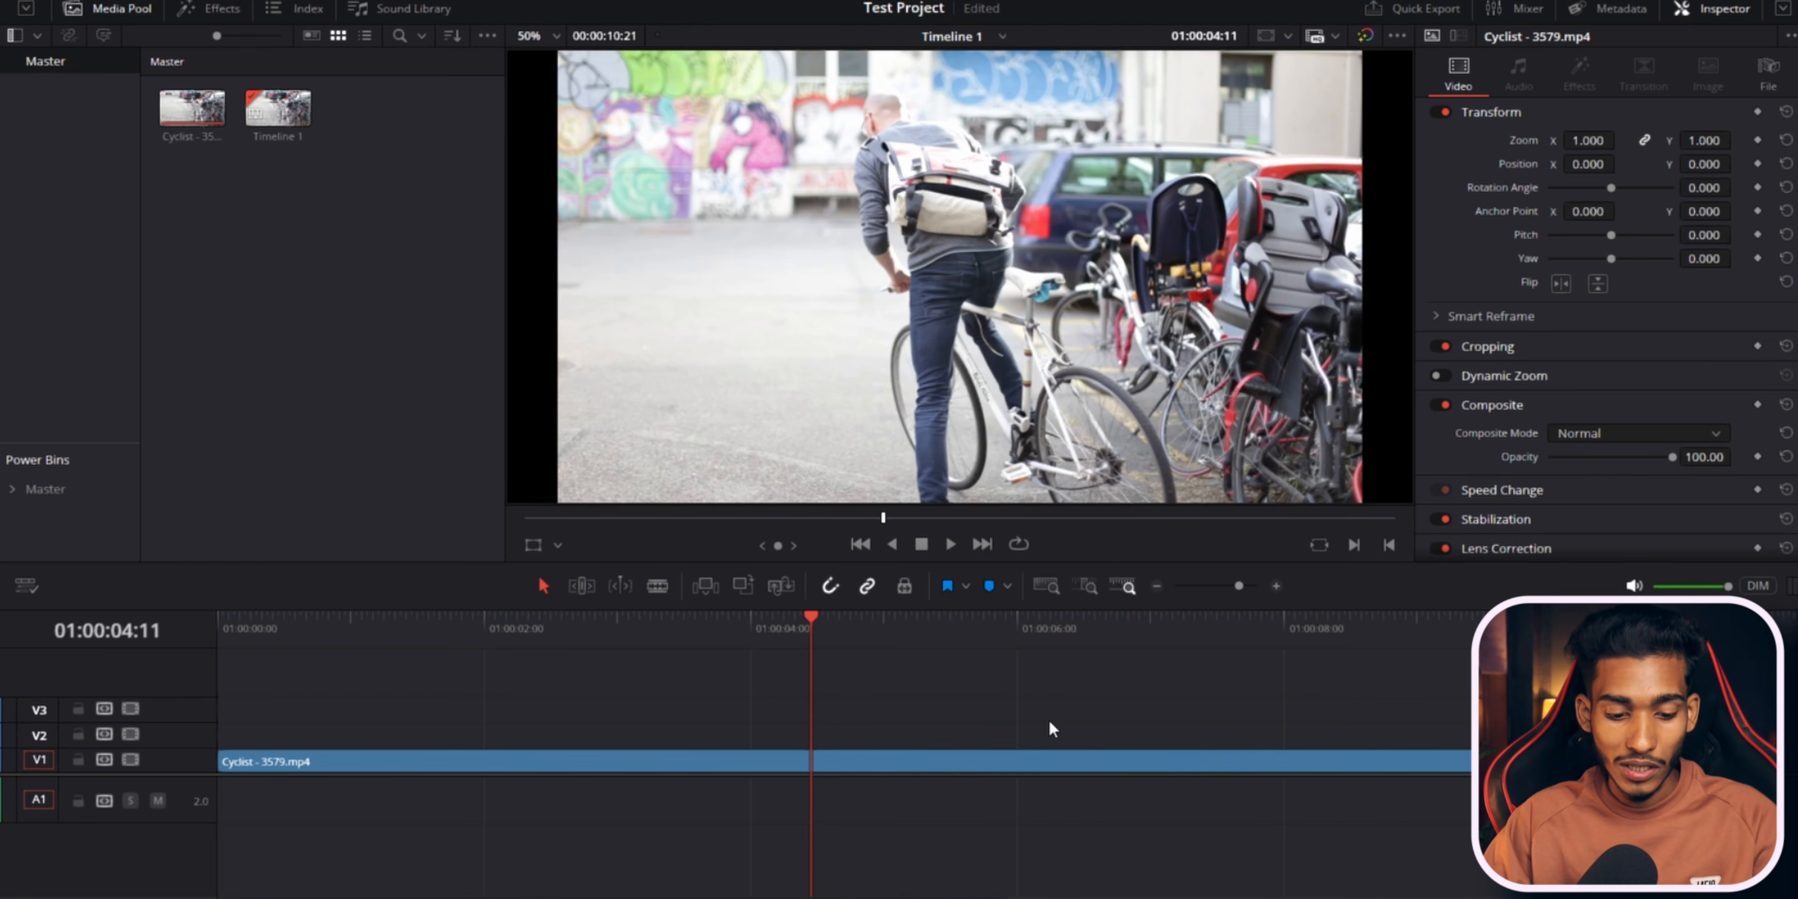
key(space)
Jump the playhead to the start of the timeline and play forward at increasing shuttle speeds up to 4x.
click(308, 632)
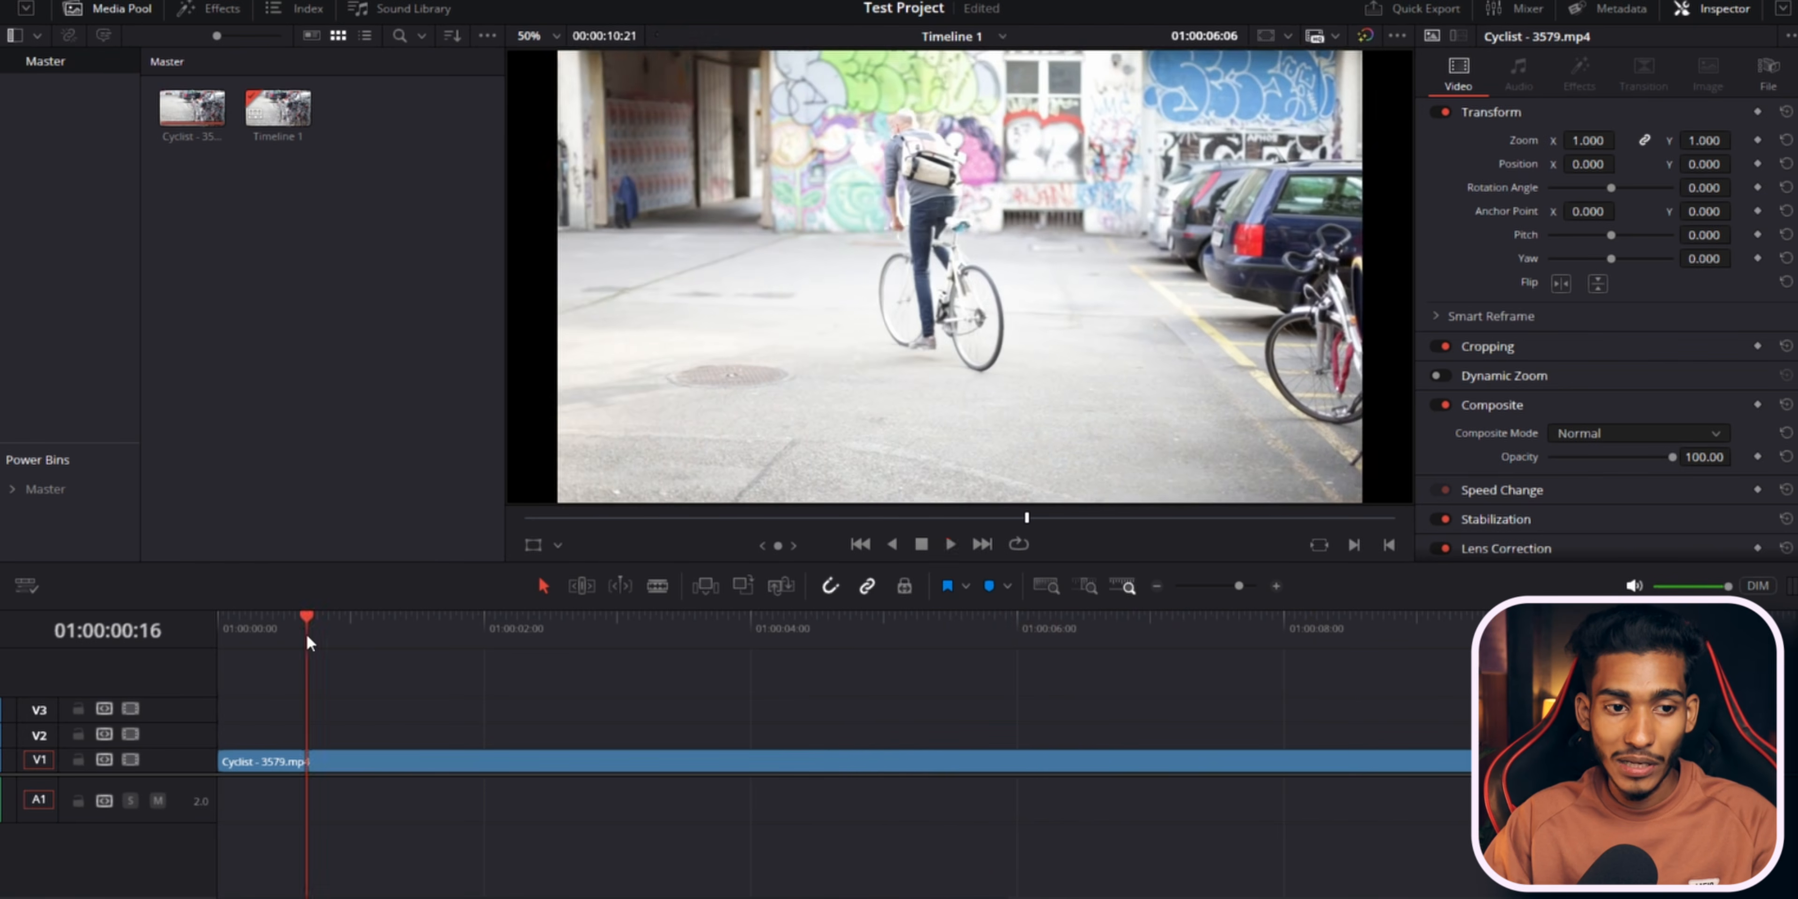
key(space)
key(Home)
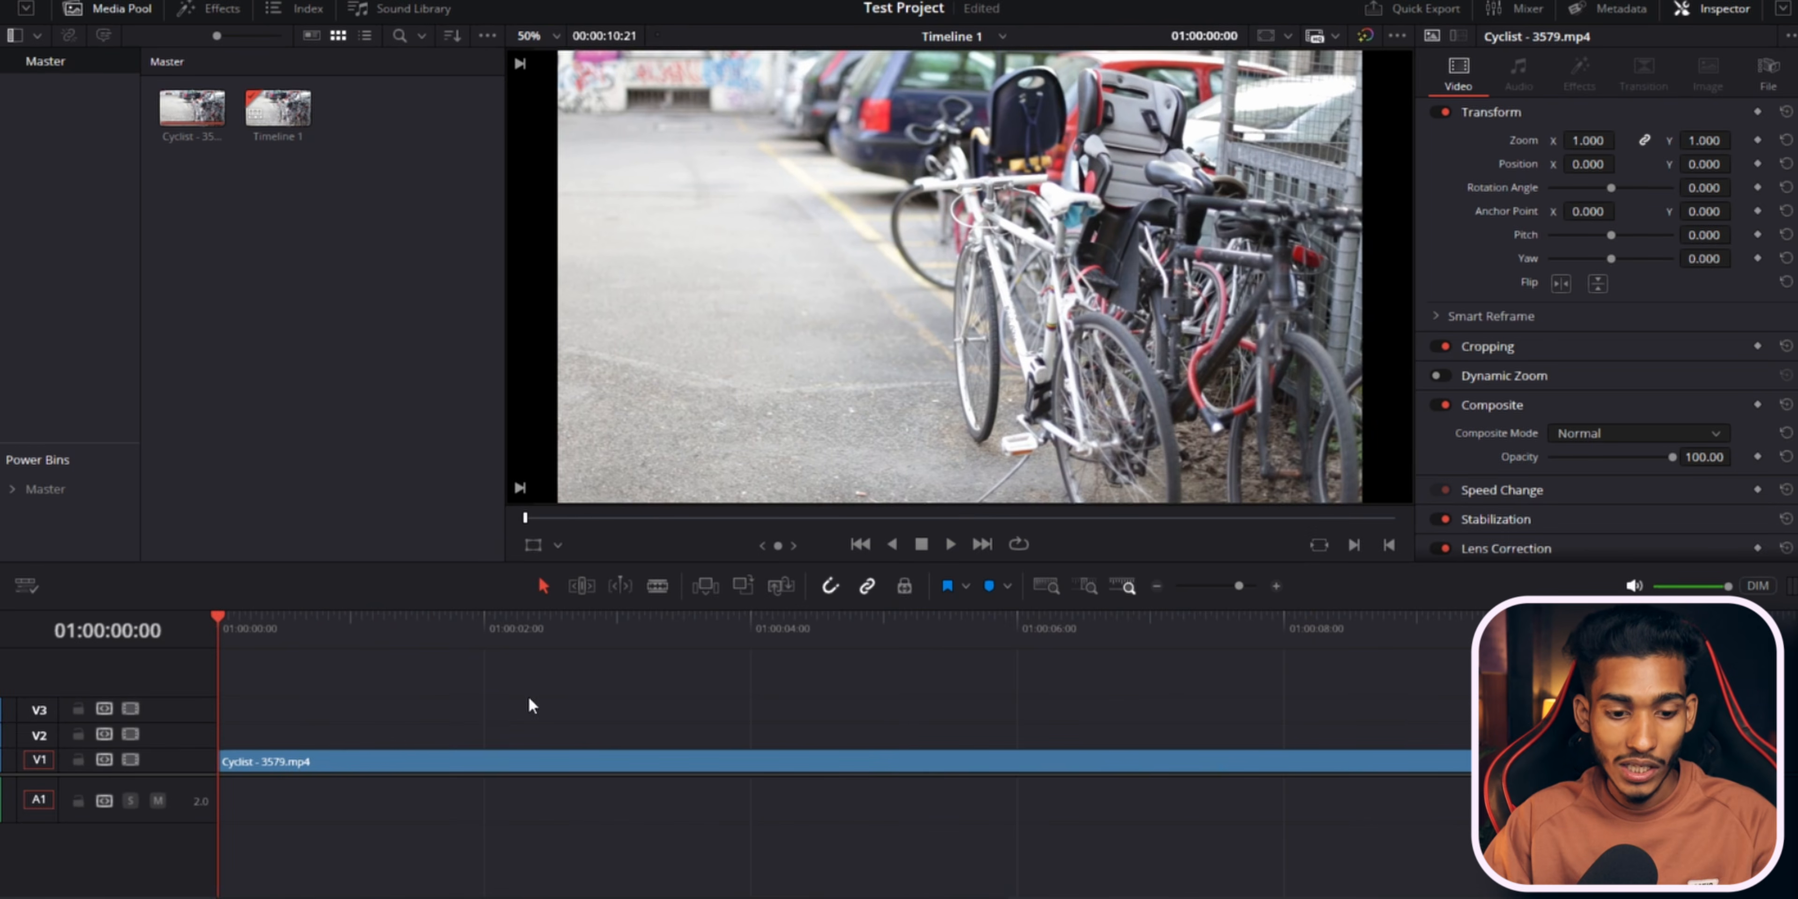
key(space)
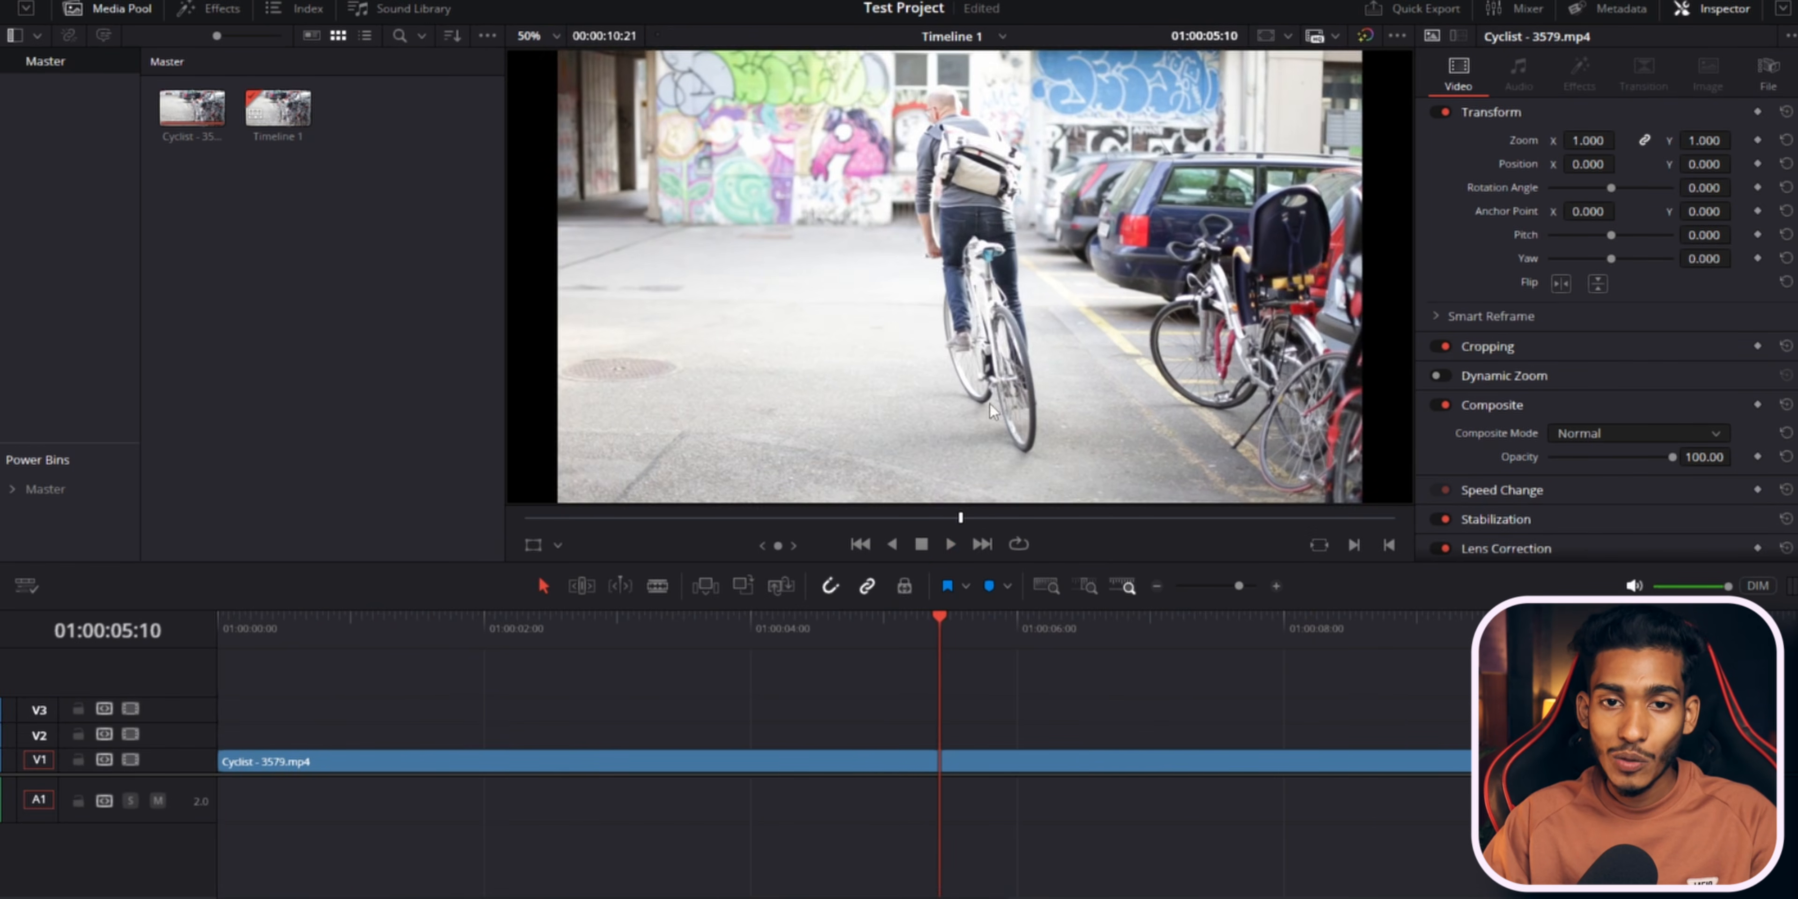
key(l)
key(l)
key(l)
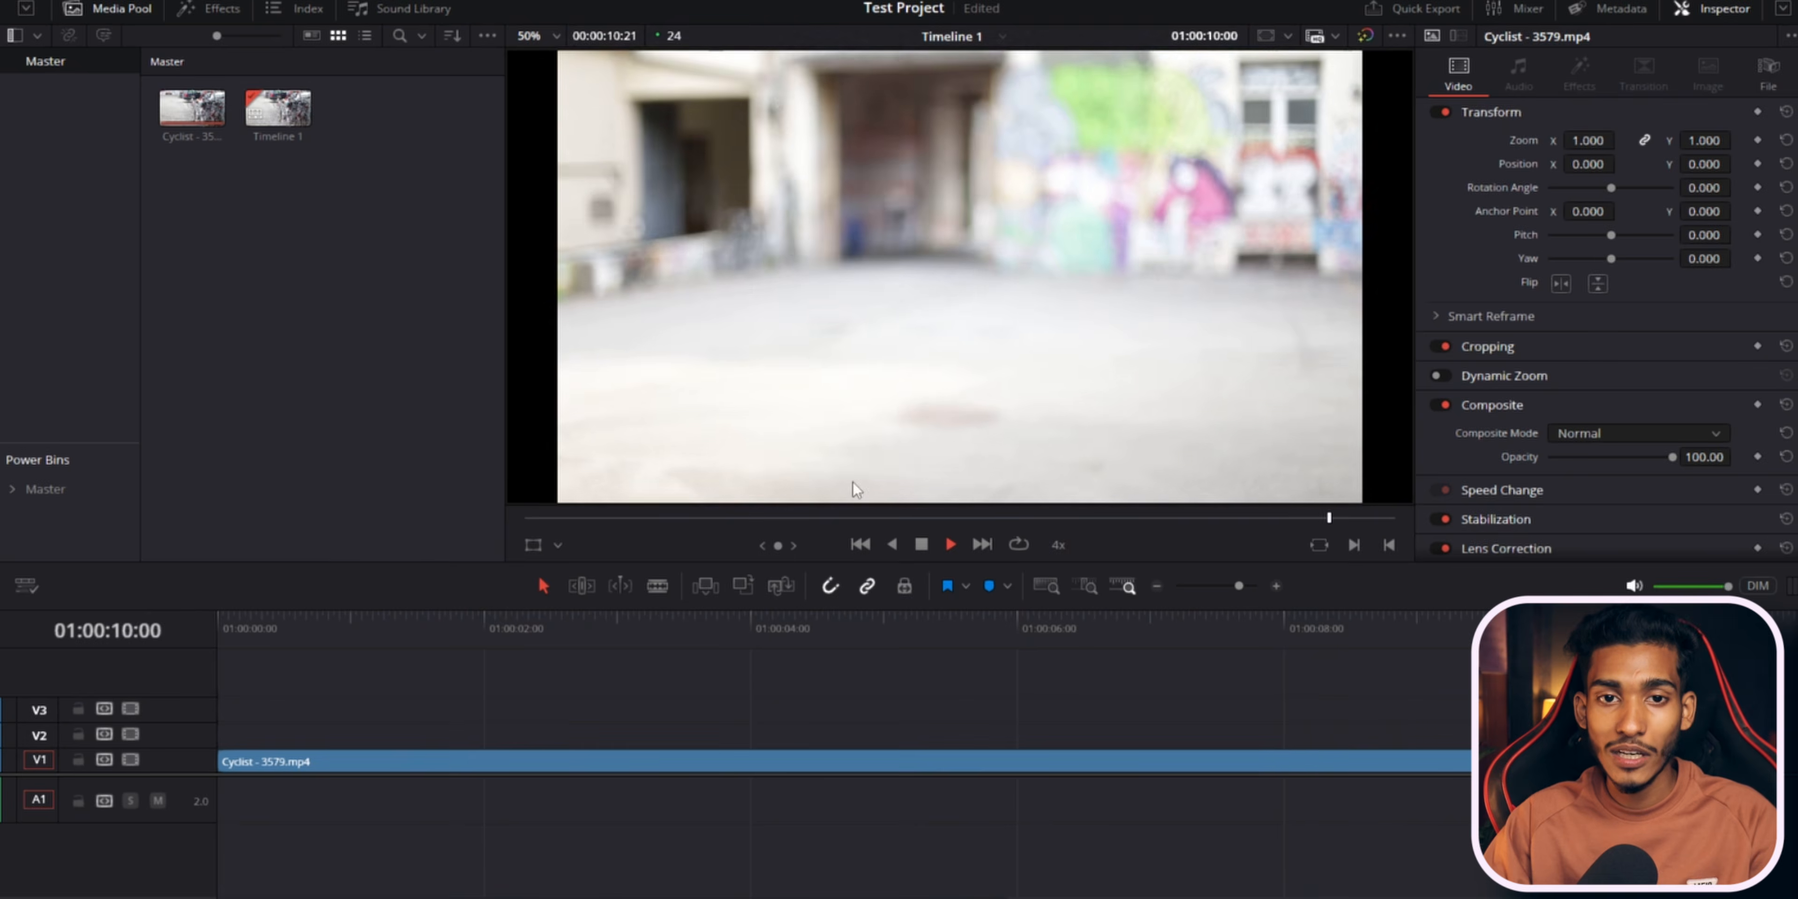
Place the playhead around 01:00:04:07 and play and pause the clip repeatedly.
click(740, 620)
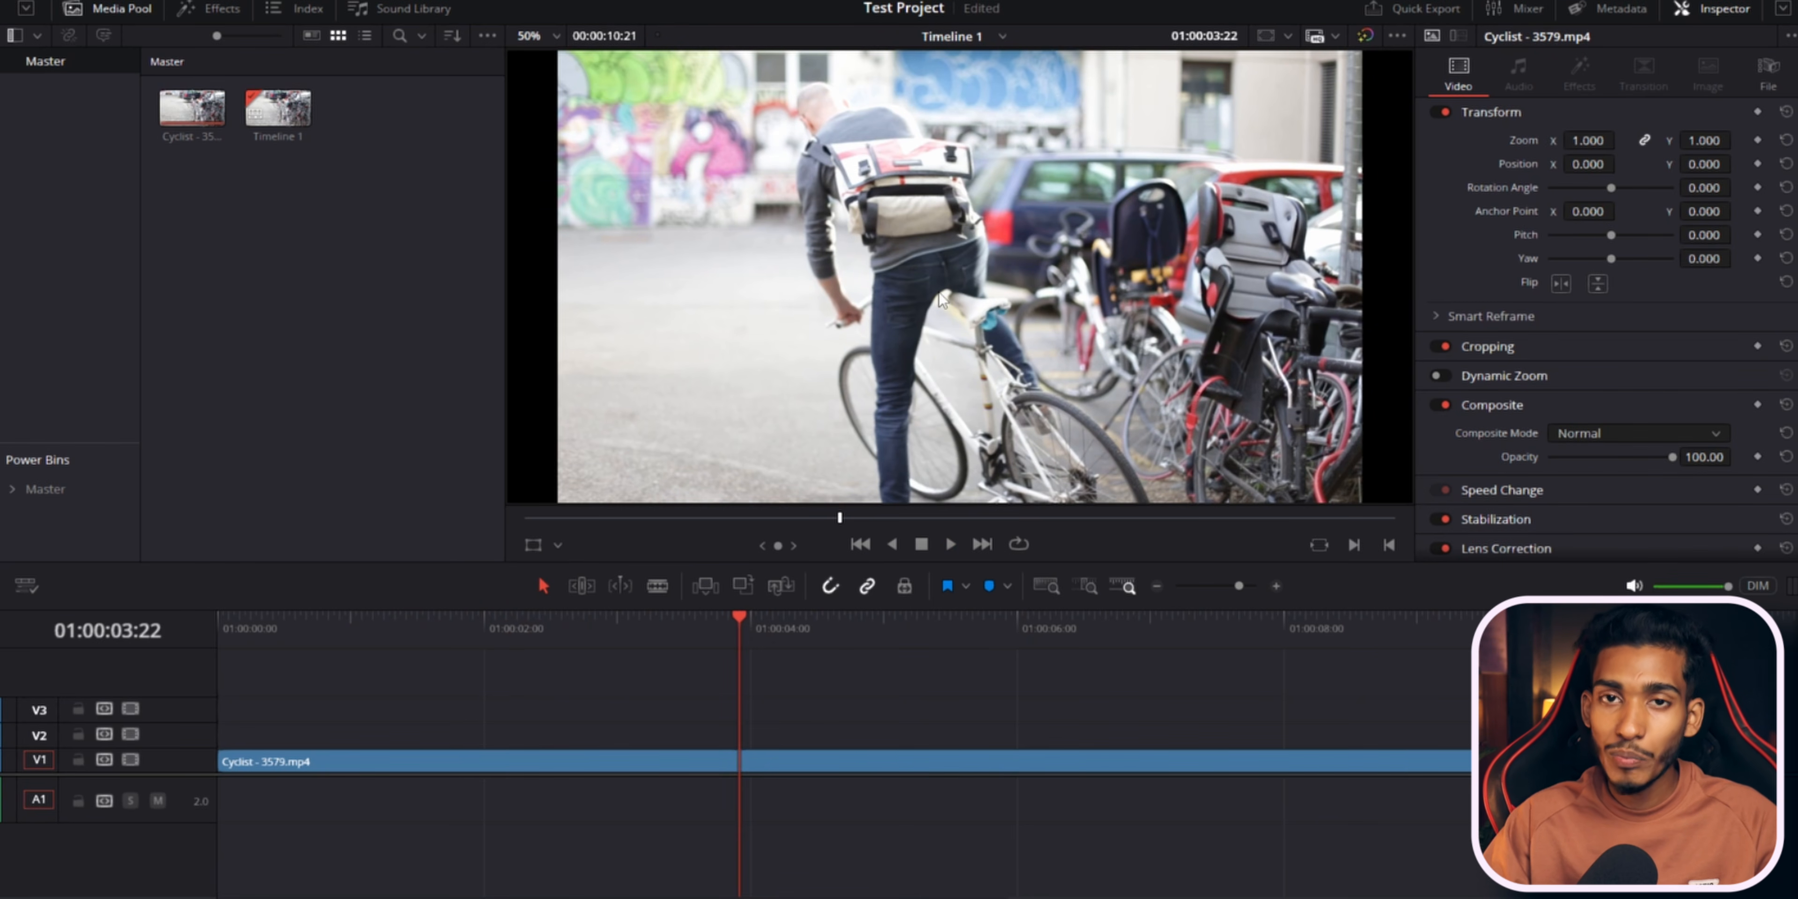
click(789, 620)
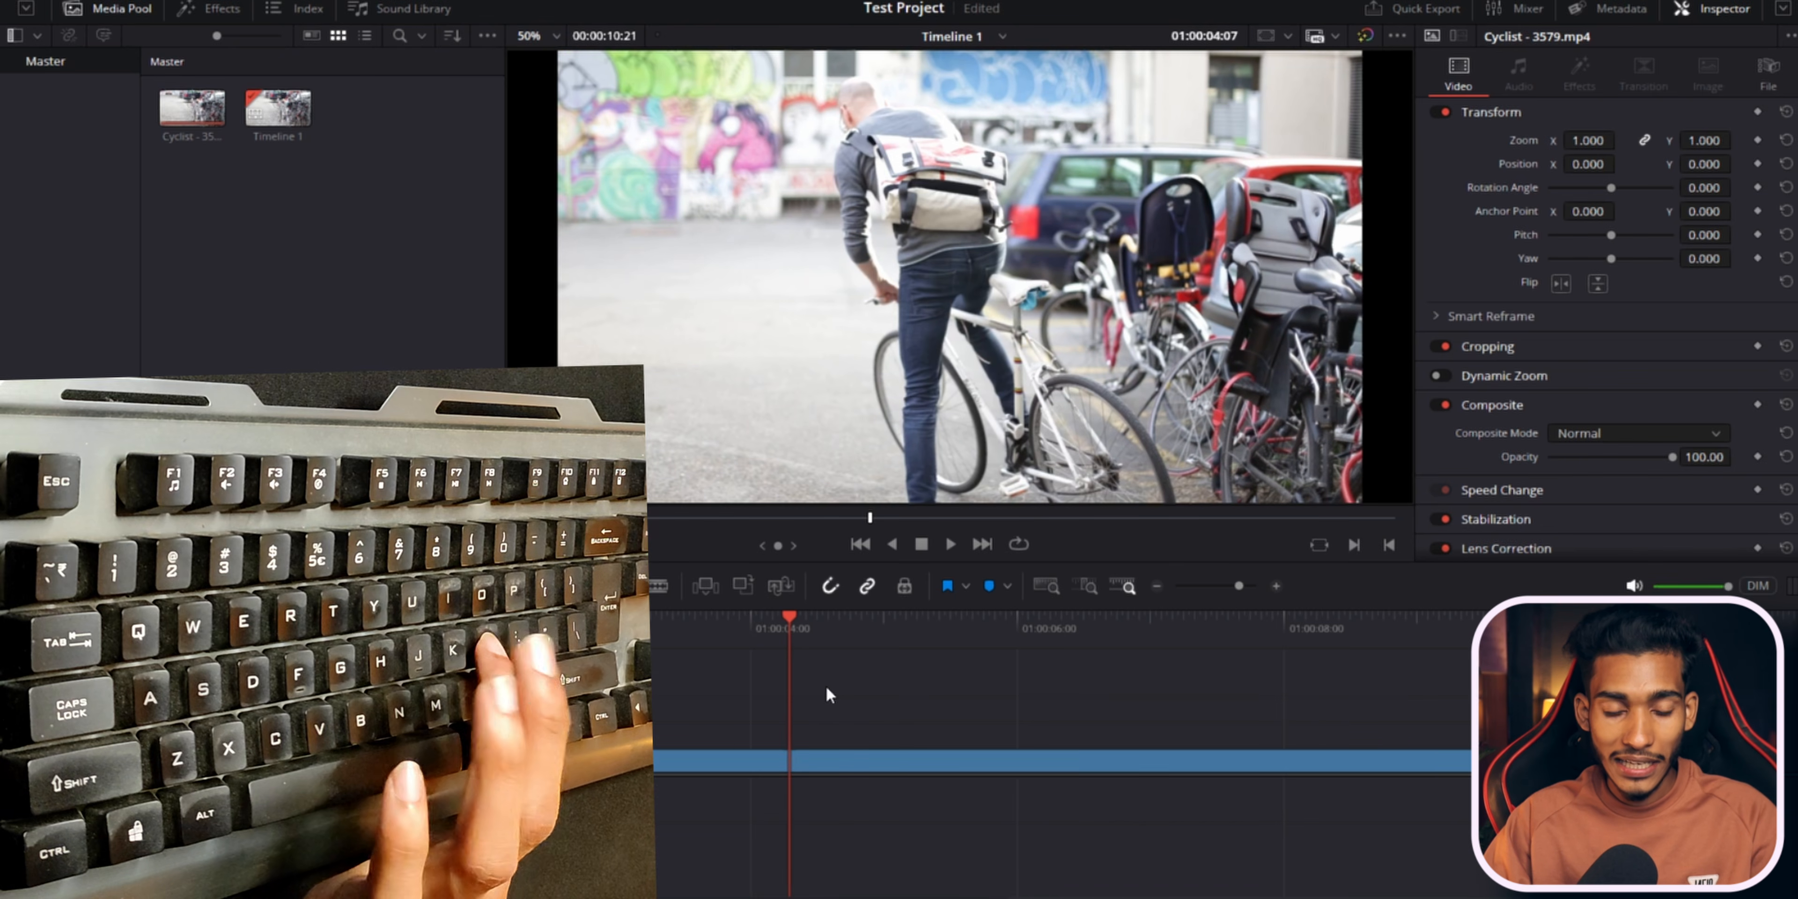
key(space)
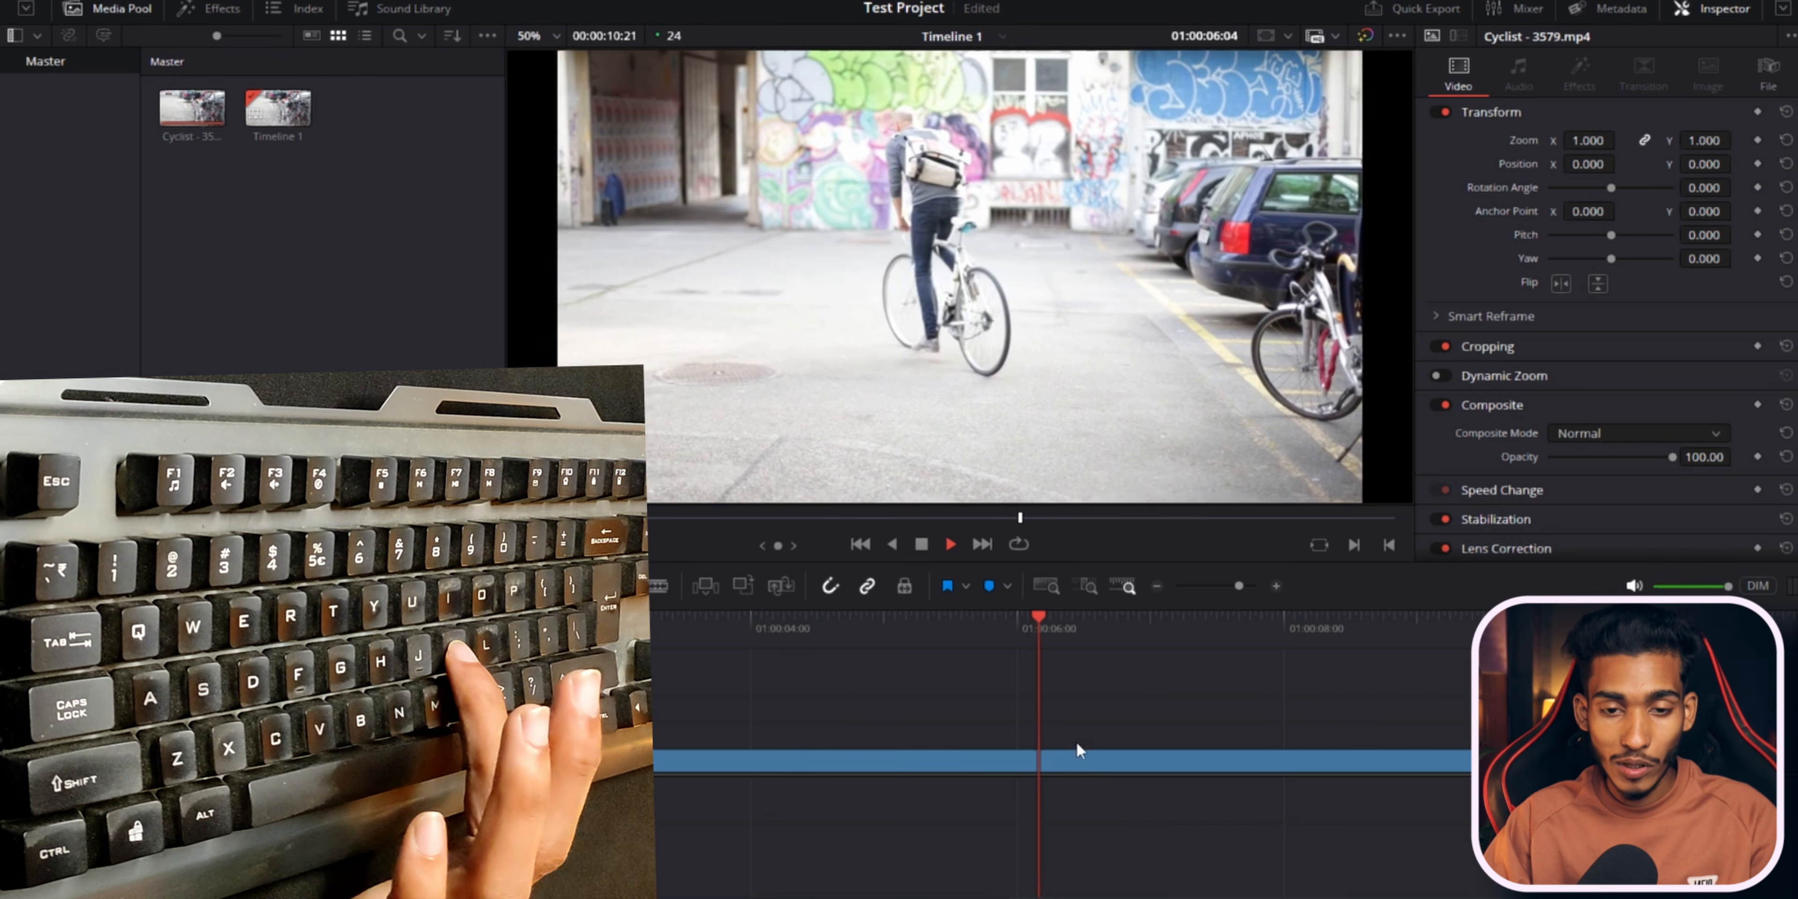
key(space)
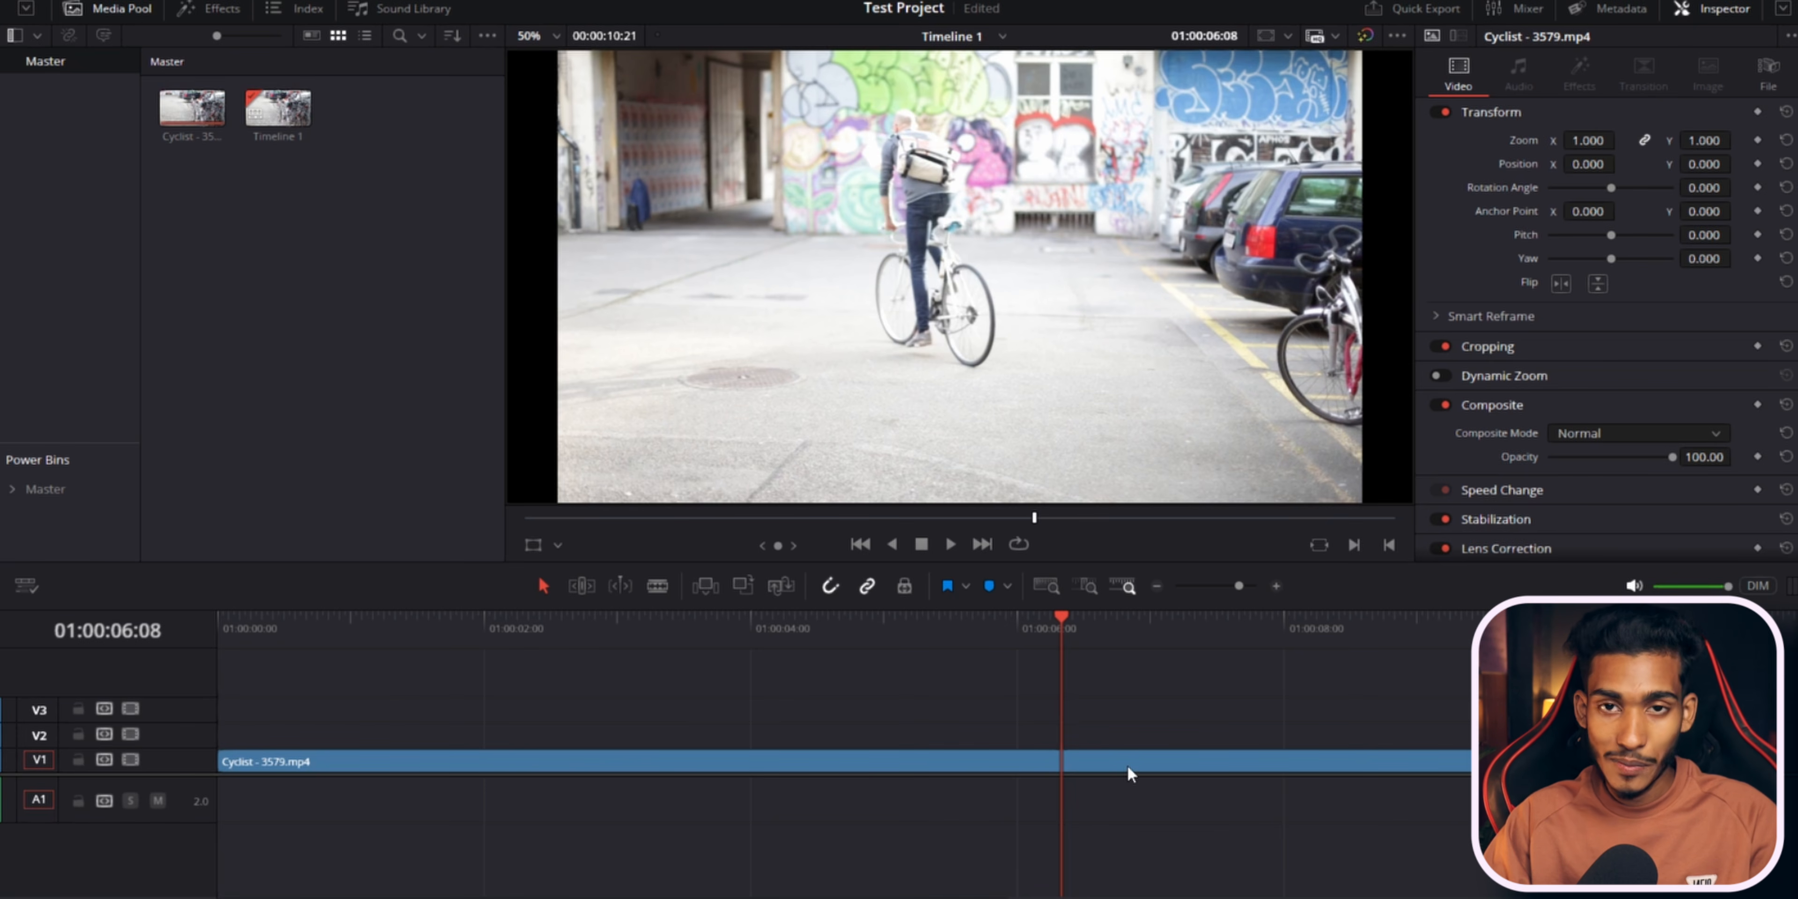
key(space)
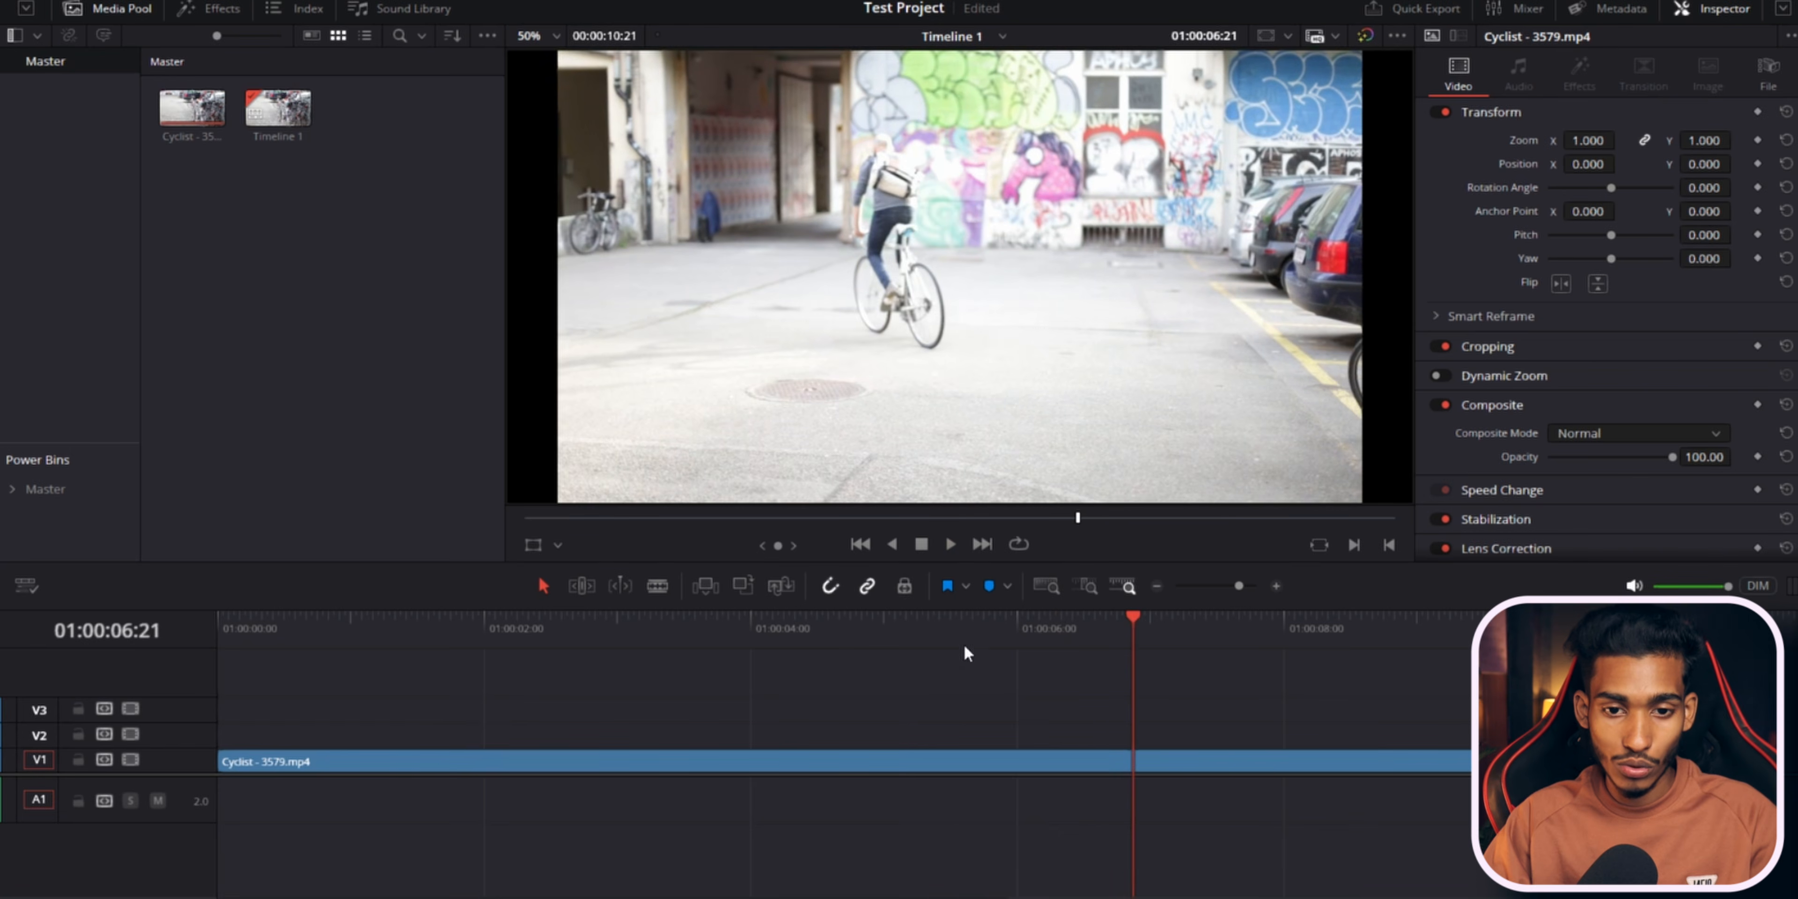
Move the playhead to about 01:00:05:11 and then 01:00:03:12, playing the clip from each point.
click(945, 638)
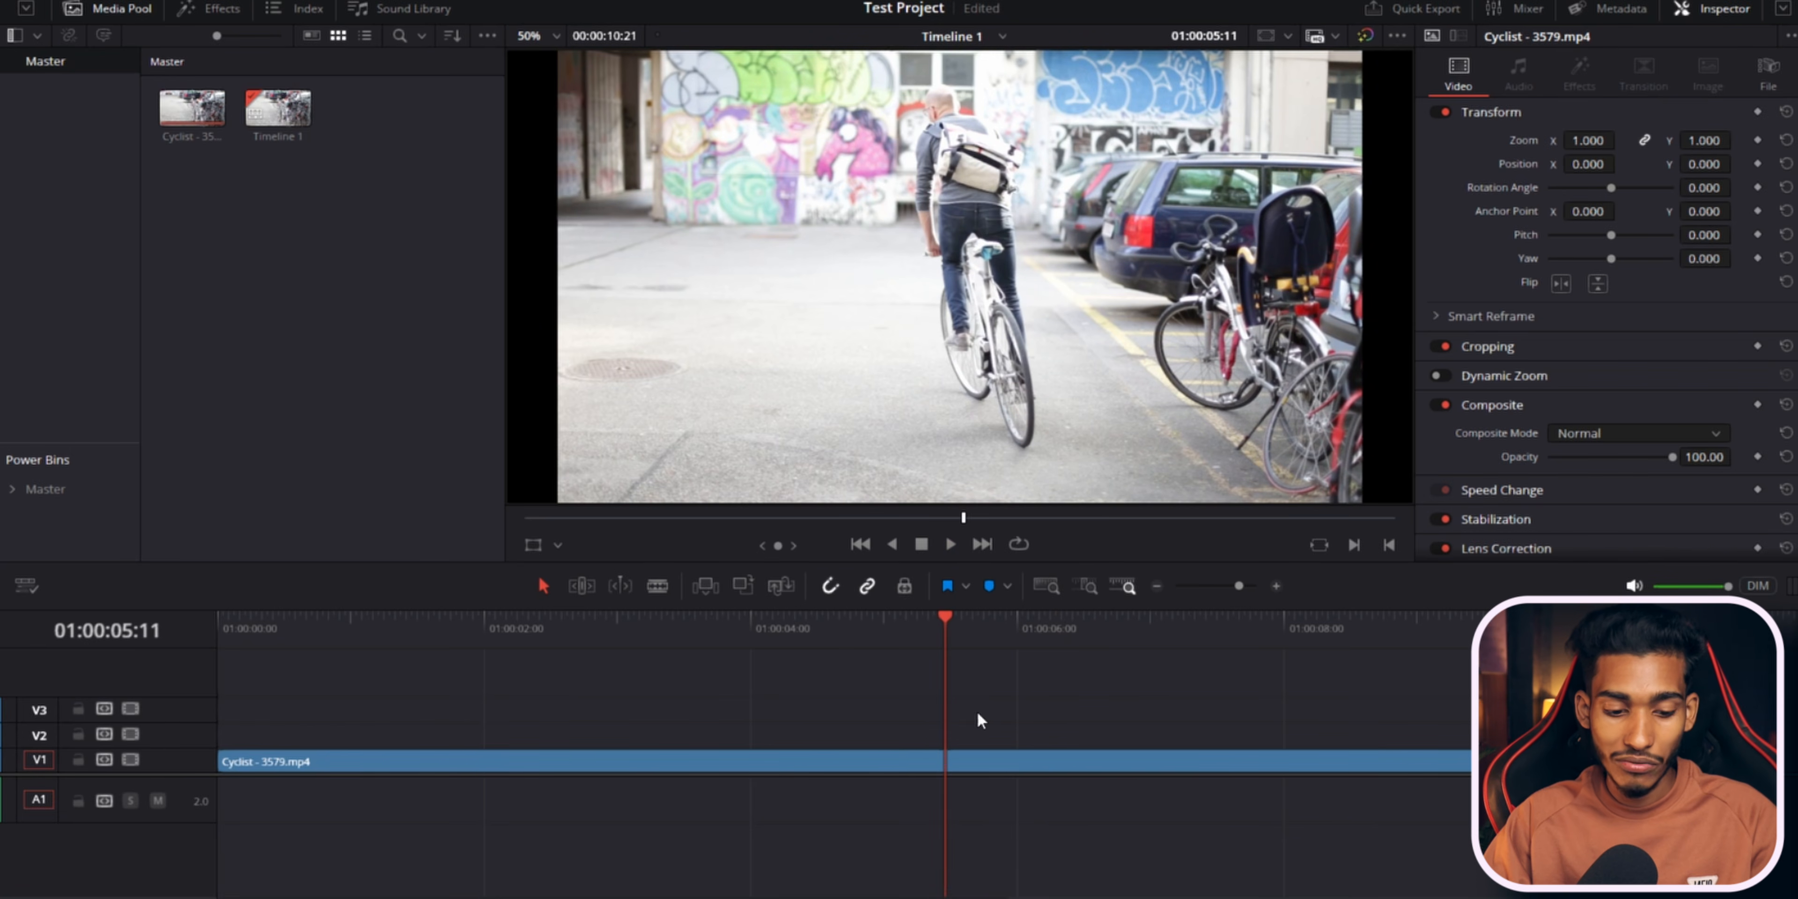
key(space)
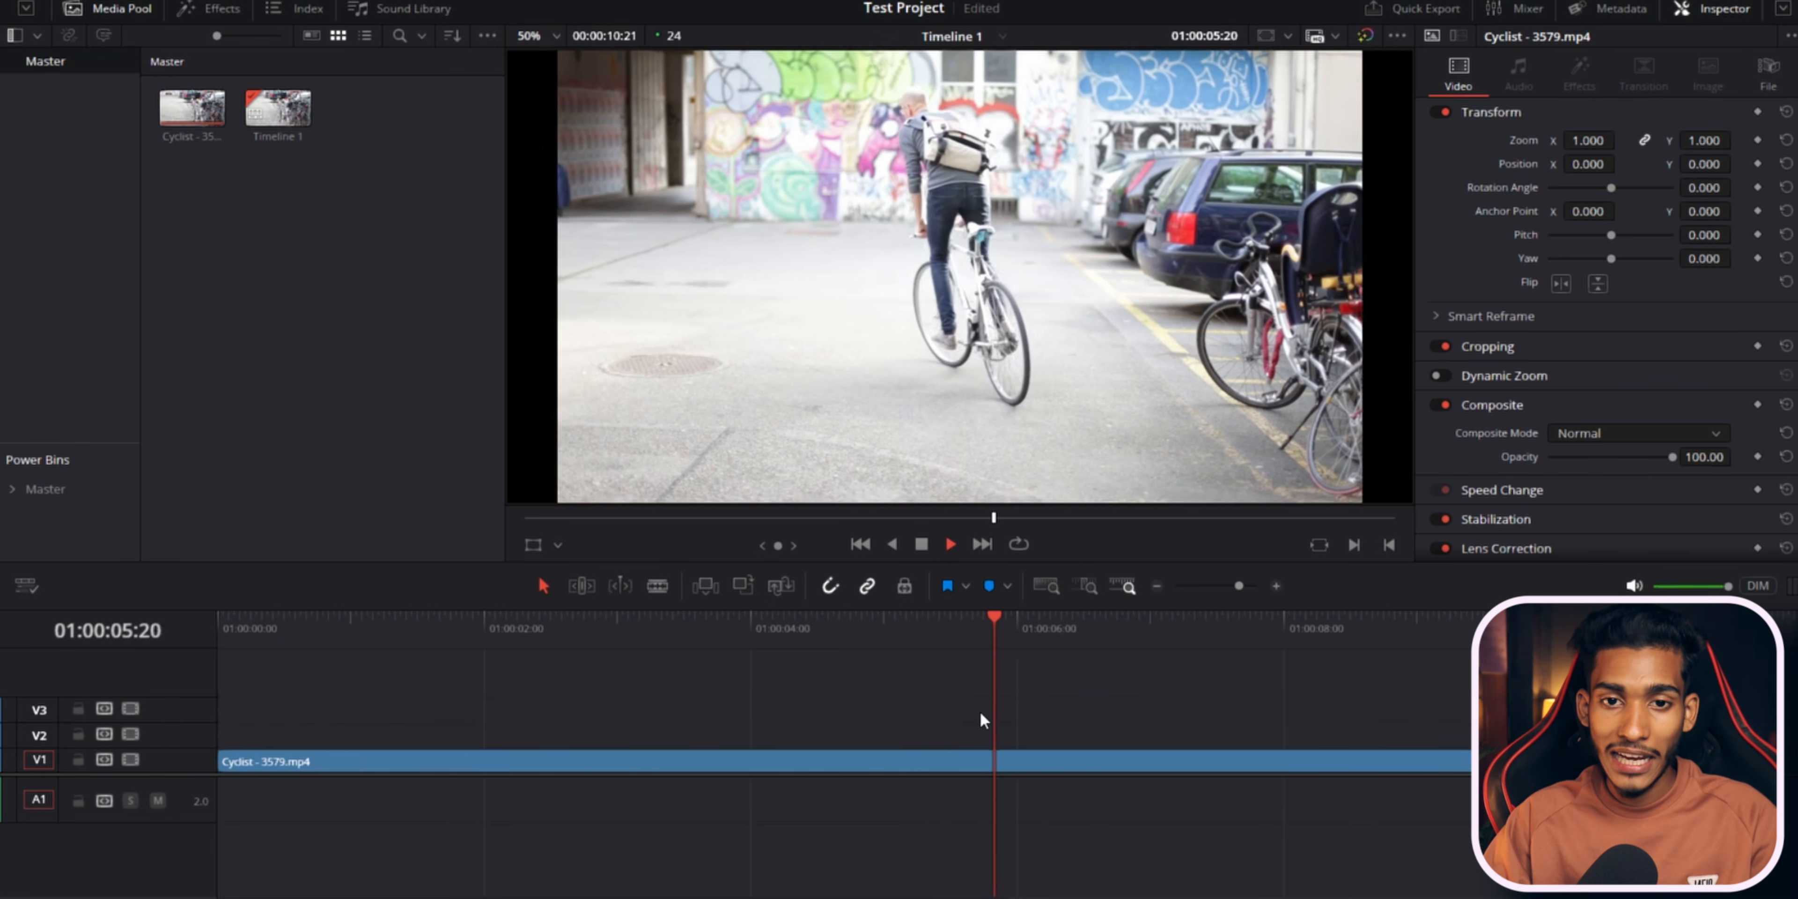
click(683, 670)
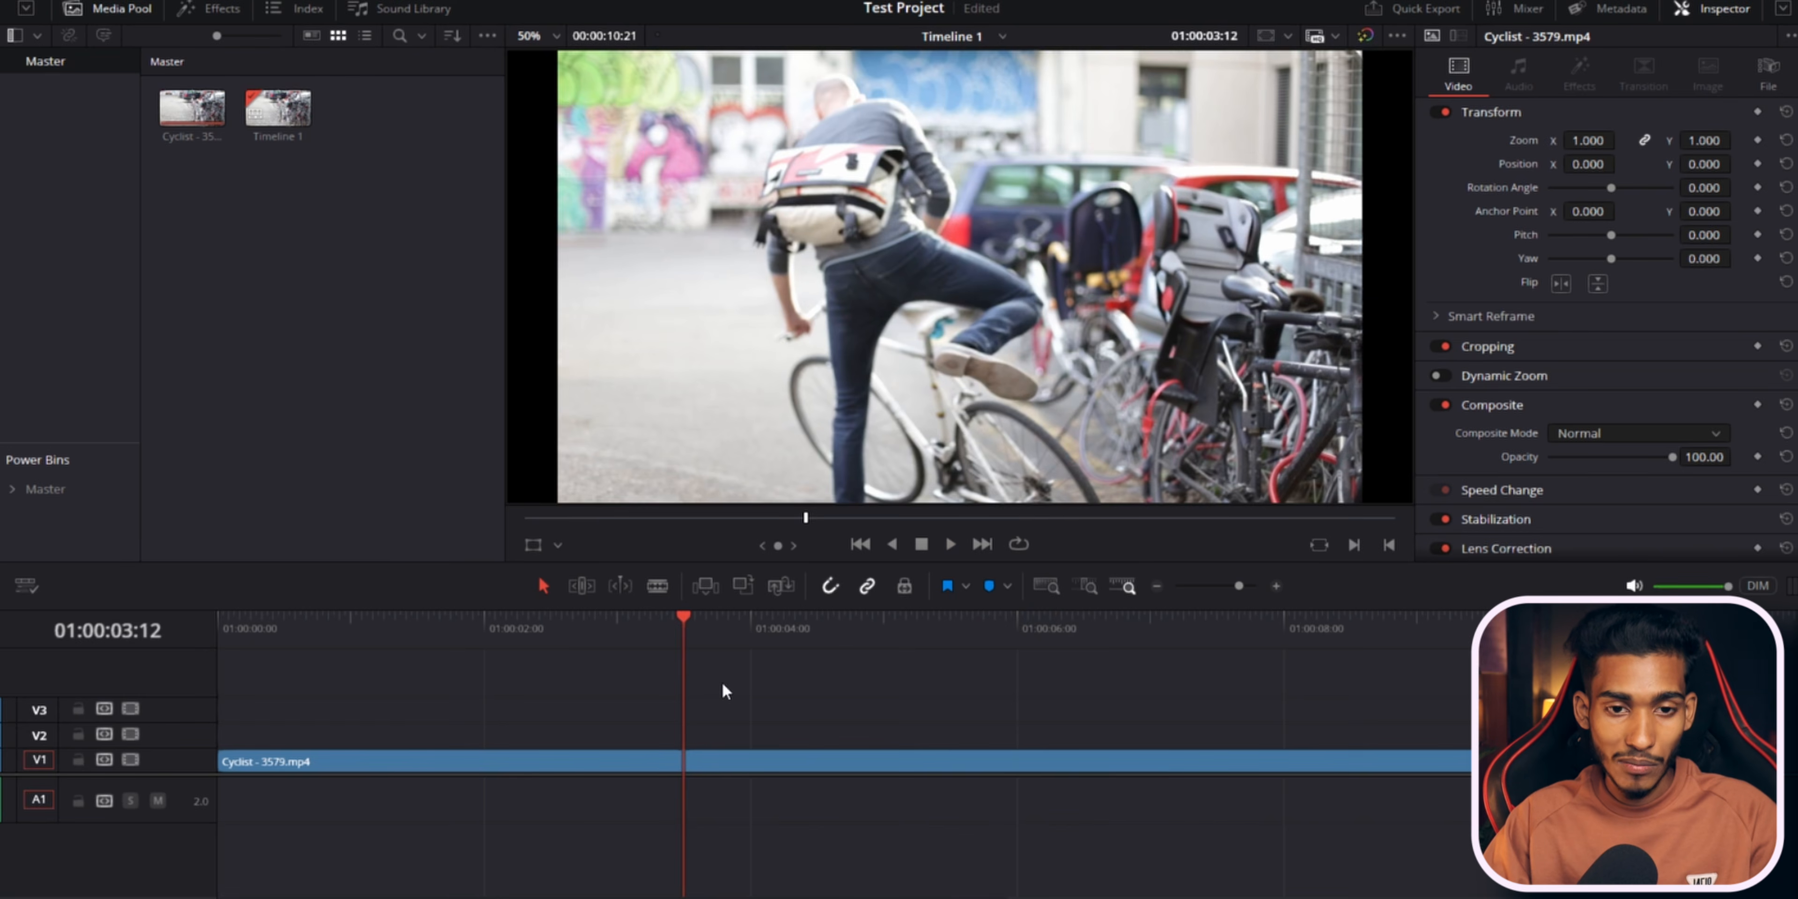
key(space)
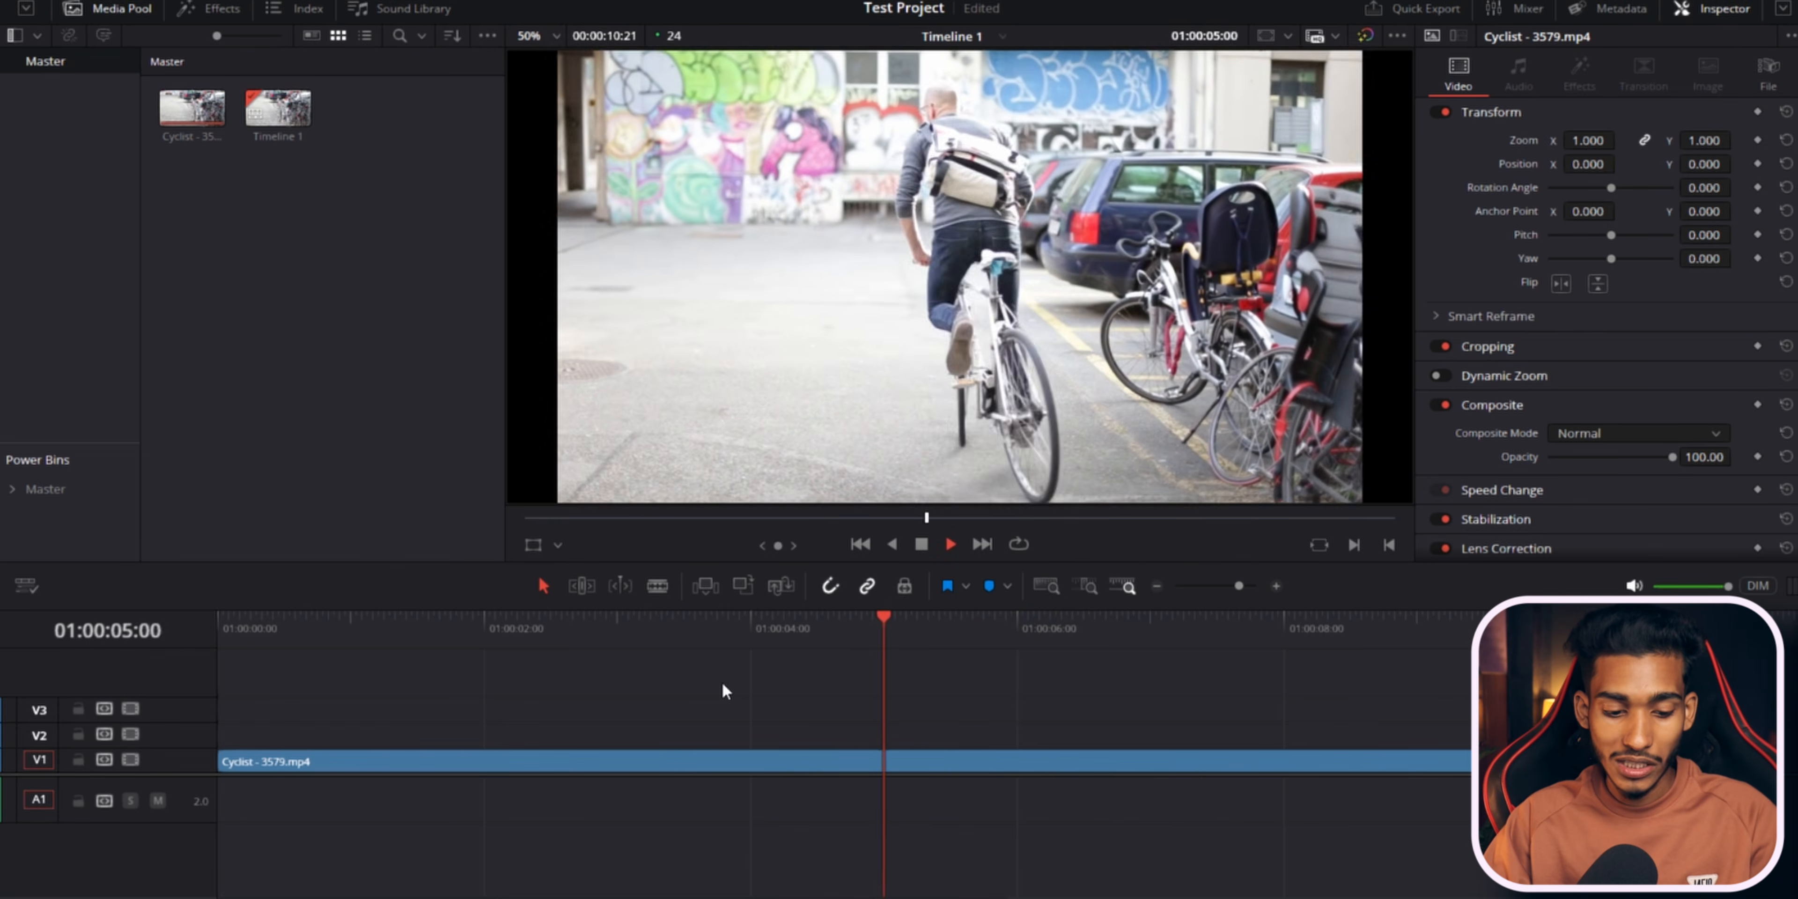
Play the timeline, move the playhead to about 01:00:06:23, then play in reverse and stop around 01:00:04:02.
key(space)
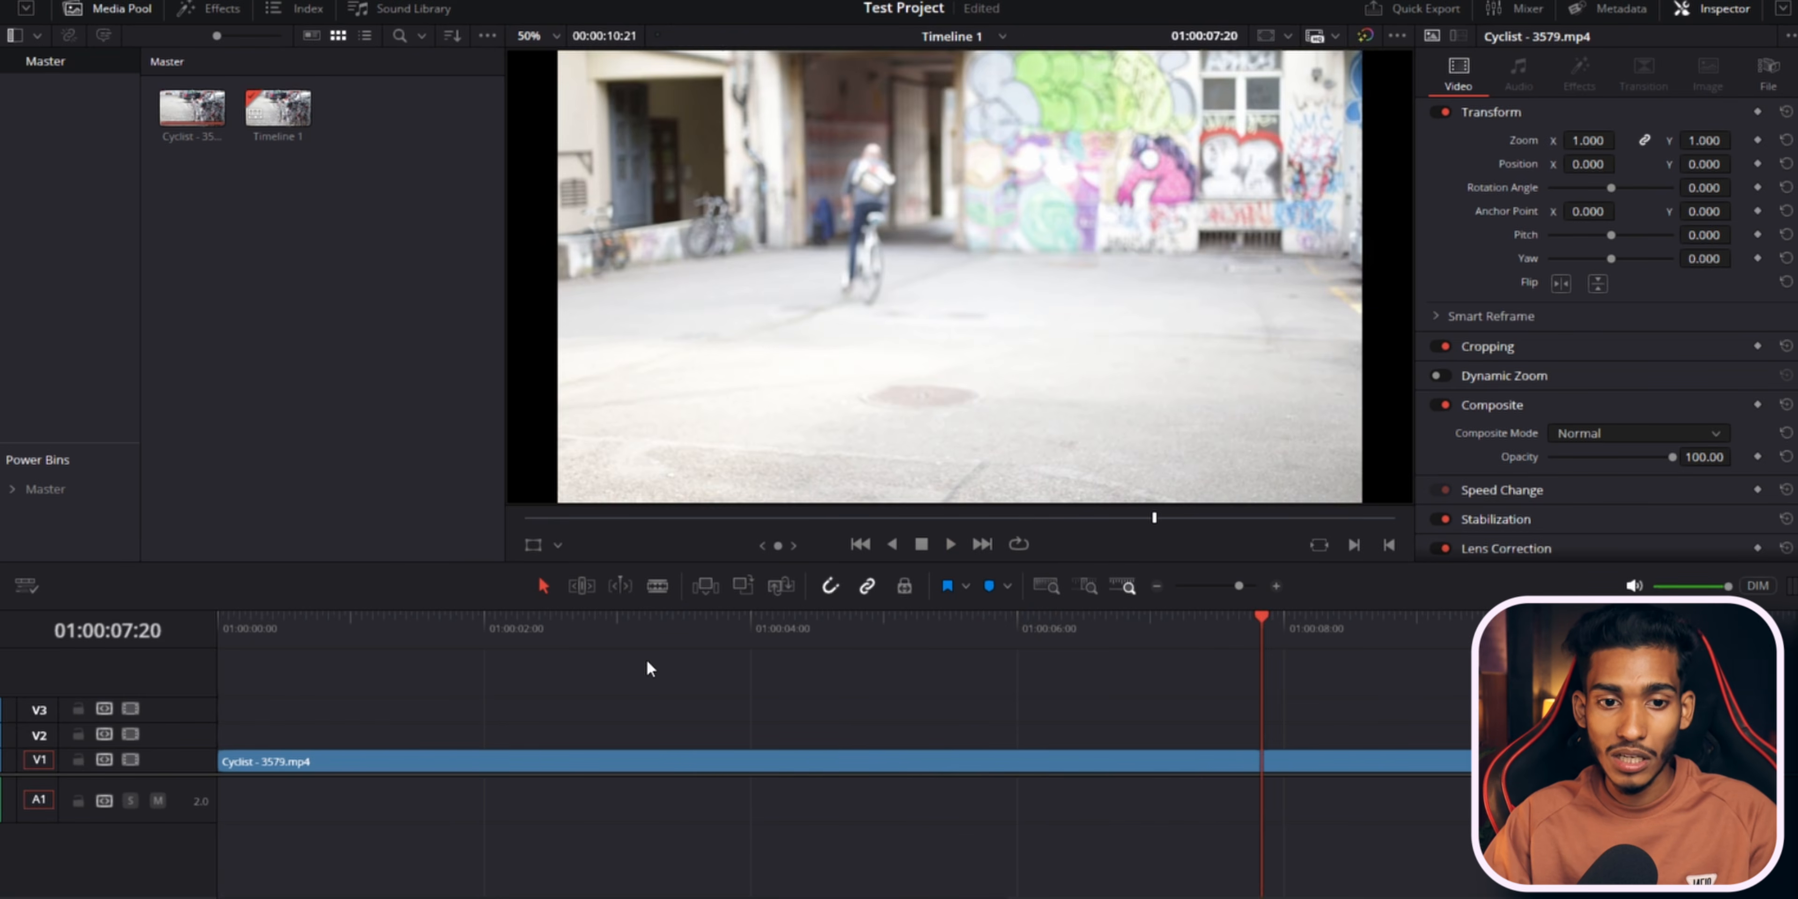
click(650, 669)
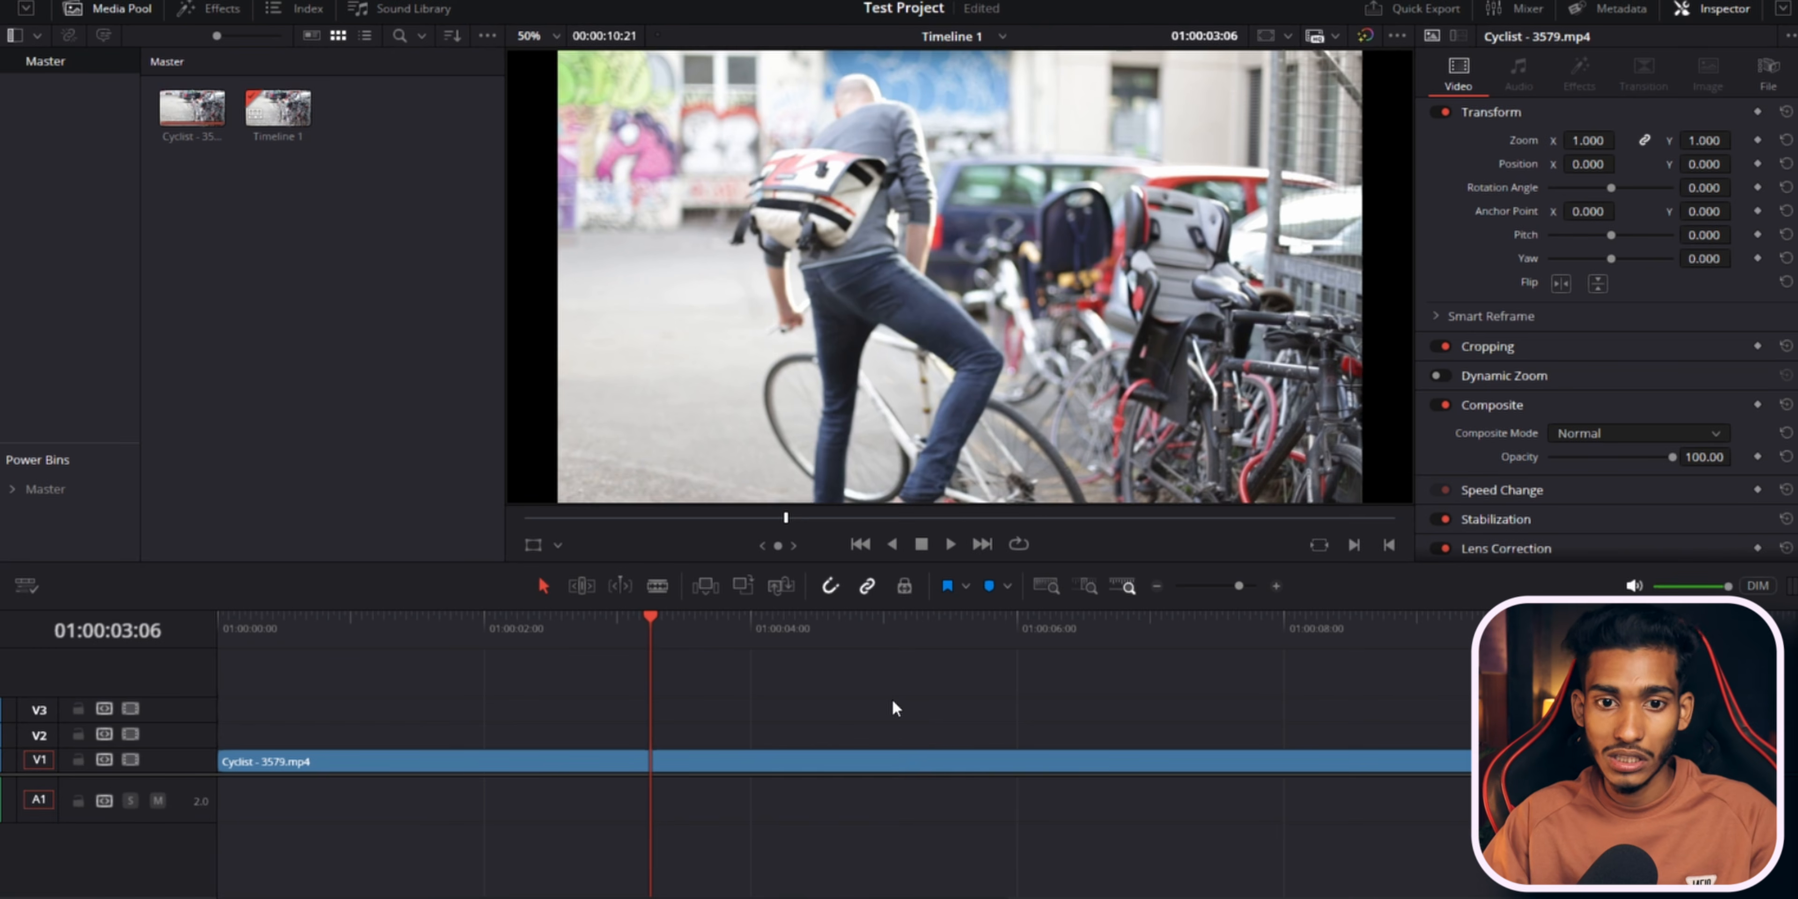
click(1145, 702)
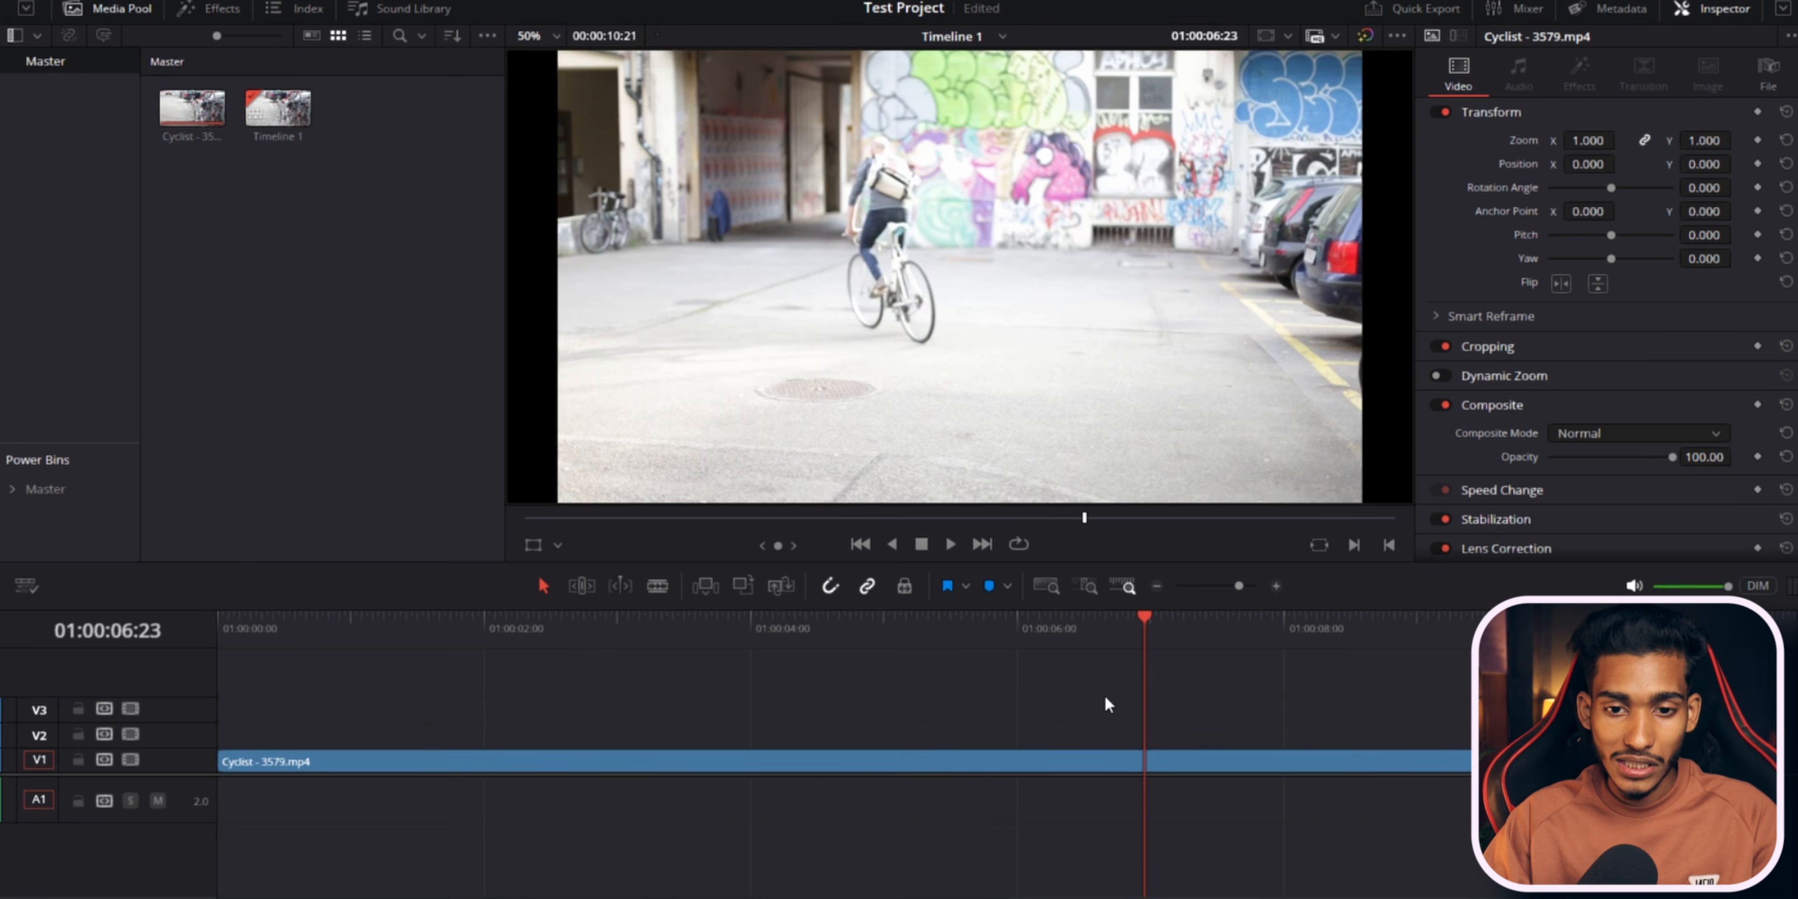
key(j)
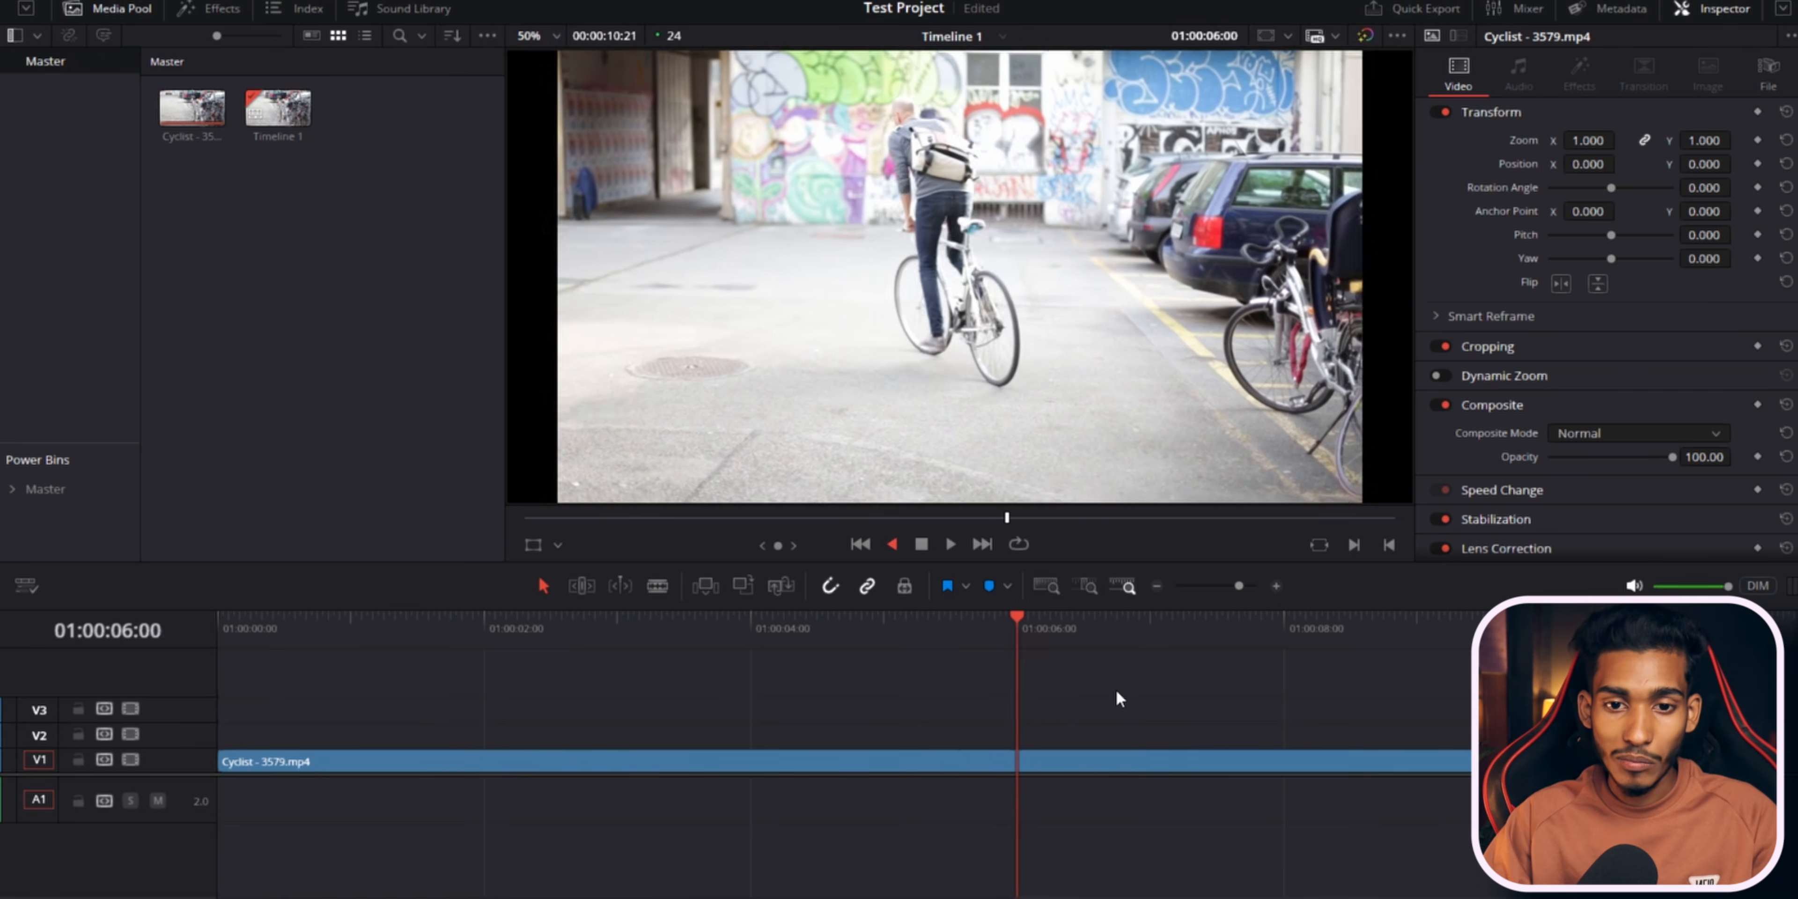
key(k)
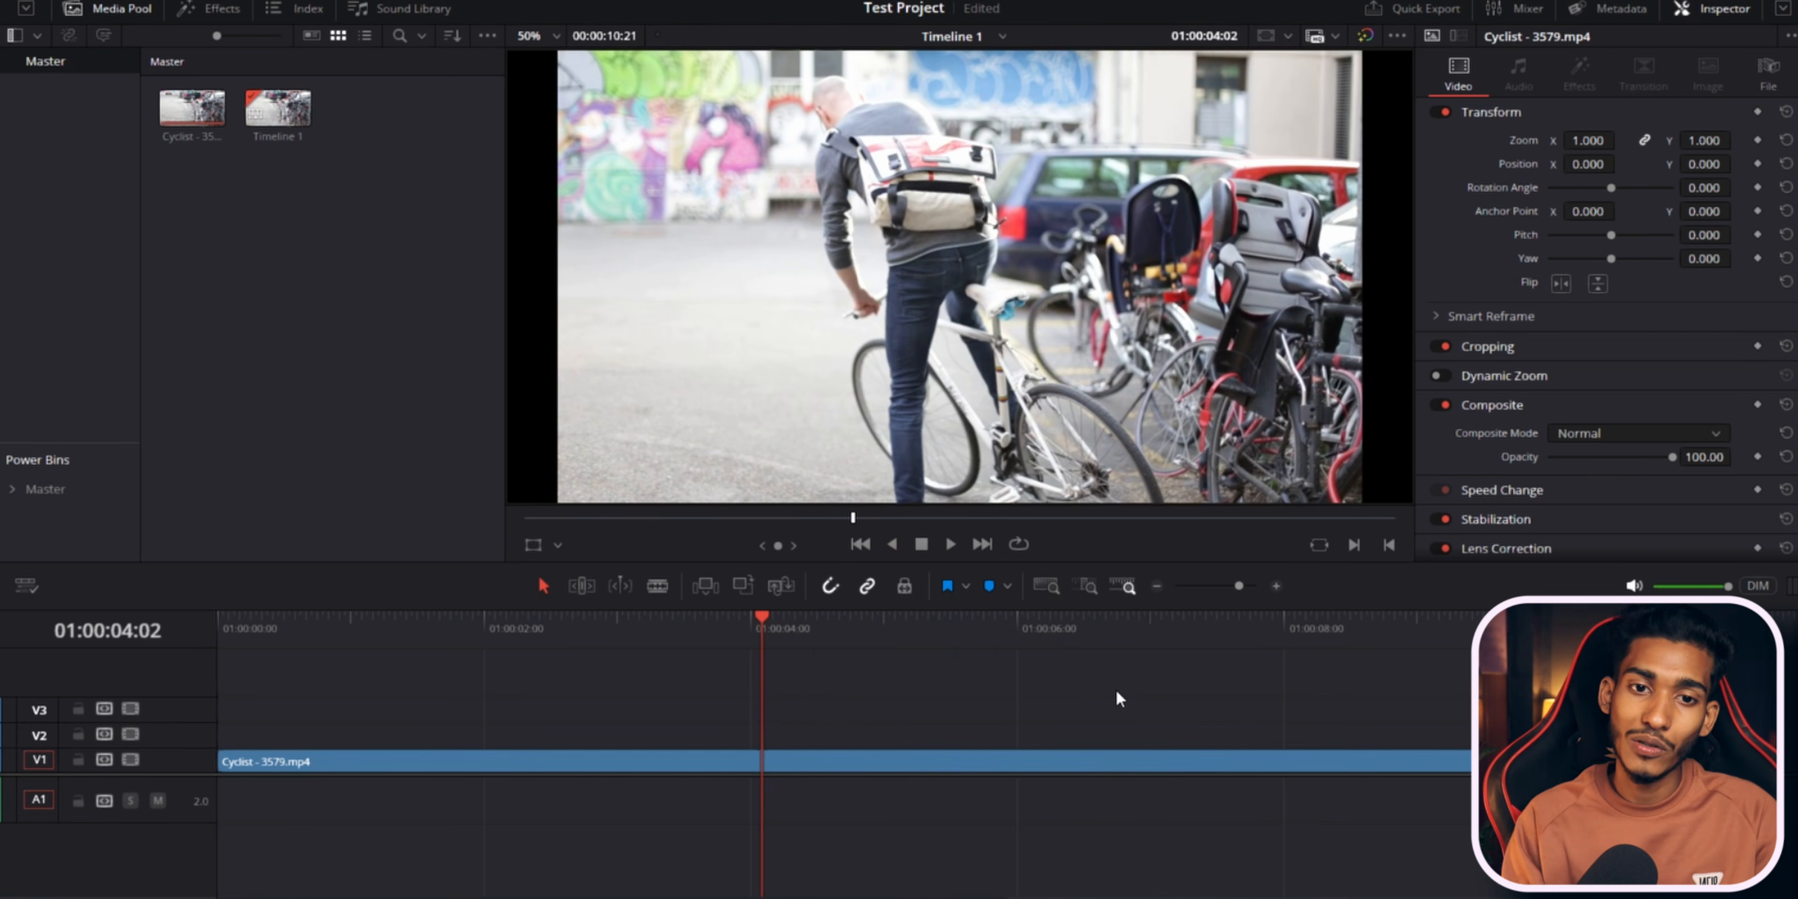
Select the clip, play forward from about 01:00:06:13, then play in reverse at increasing shuttle speeds and stop near 01:00:00:14.
click(1001, 770)
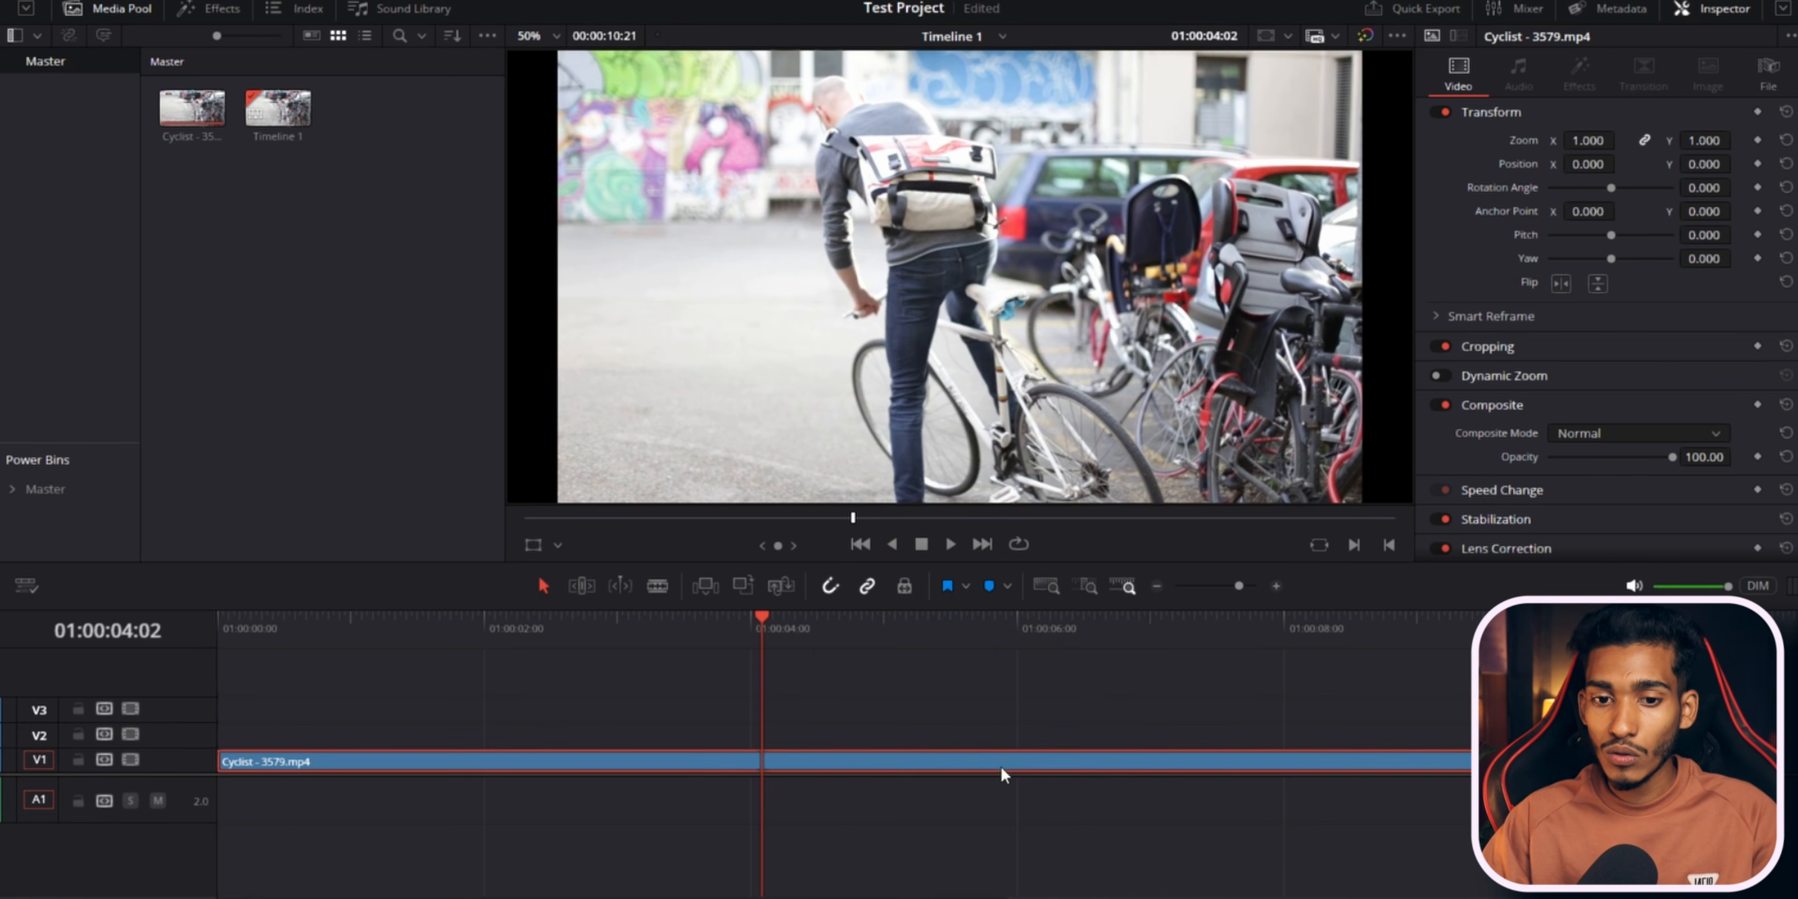
key(l)
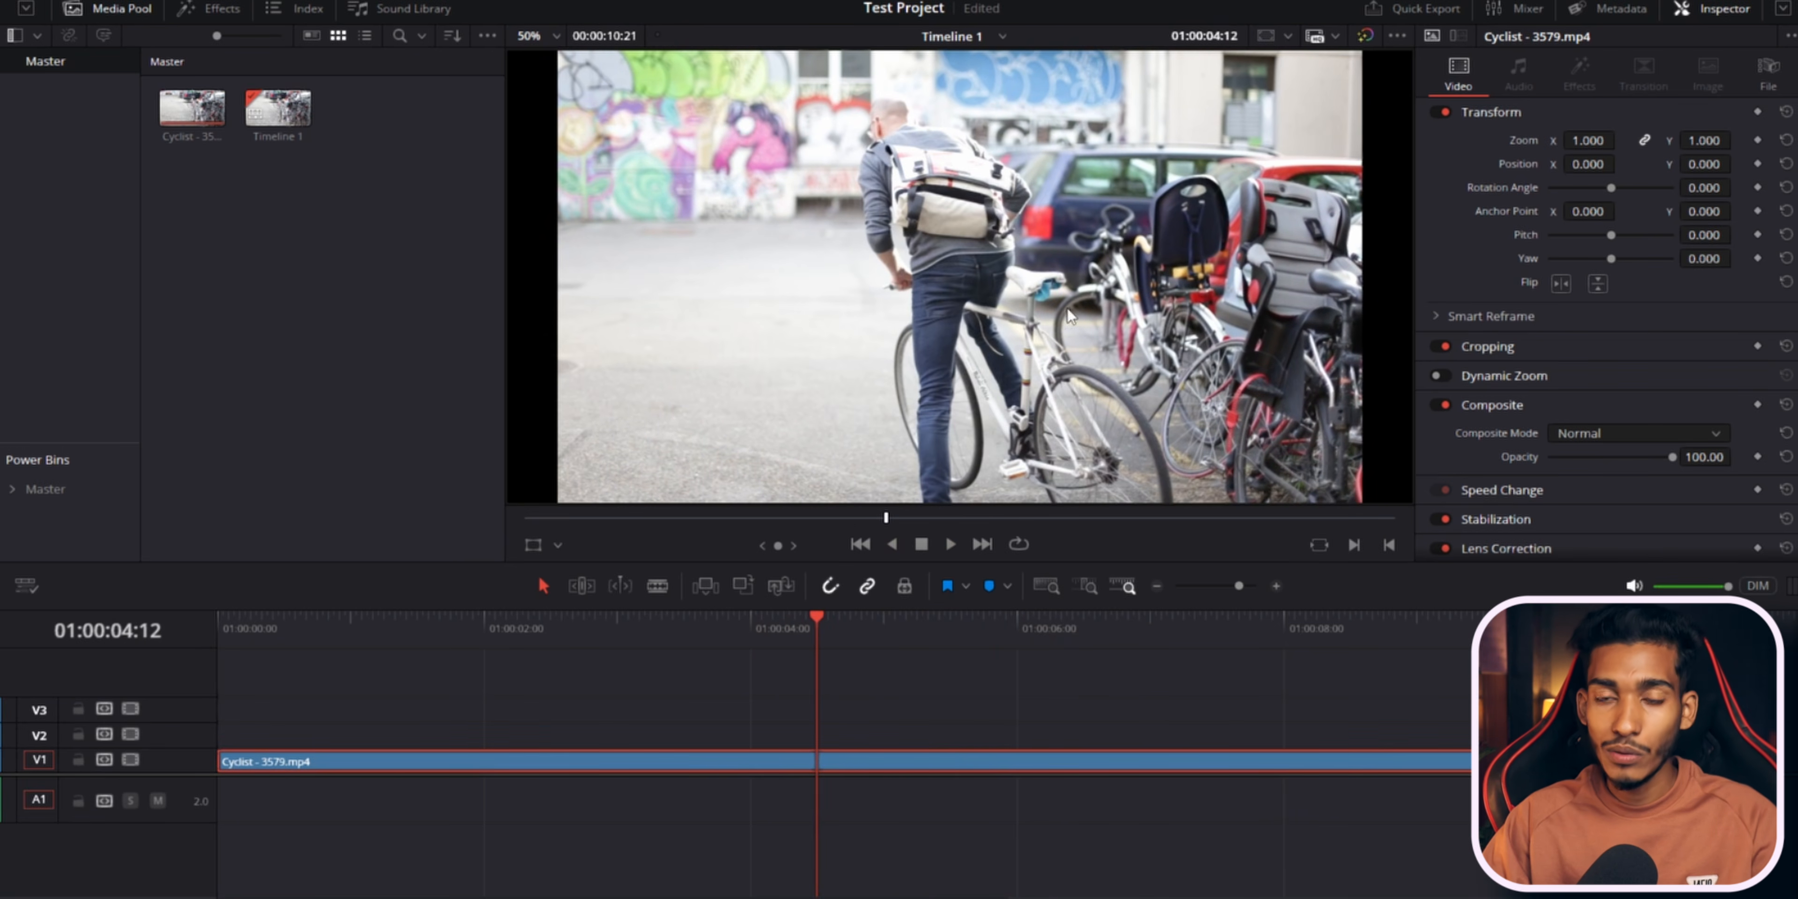
click(1018, 623)
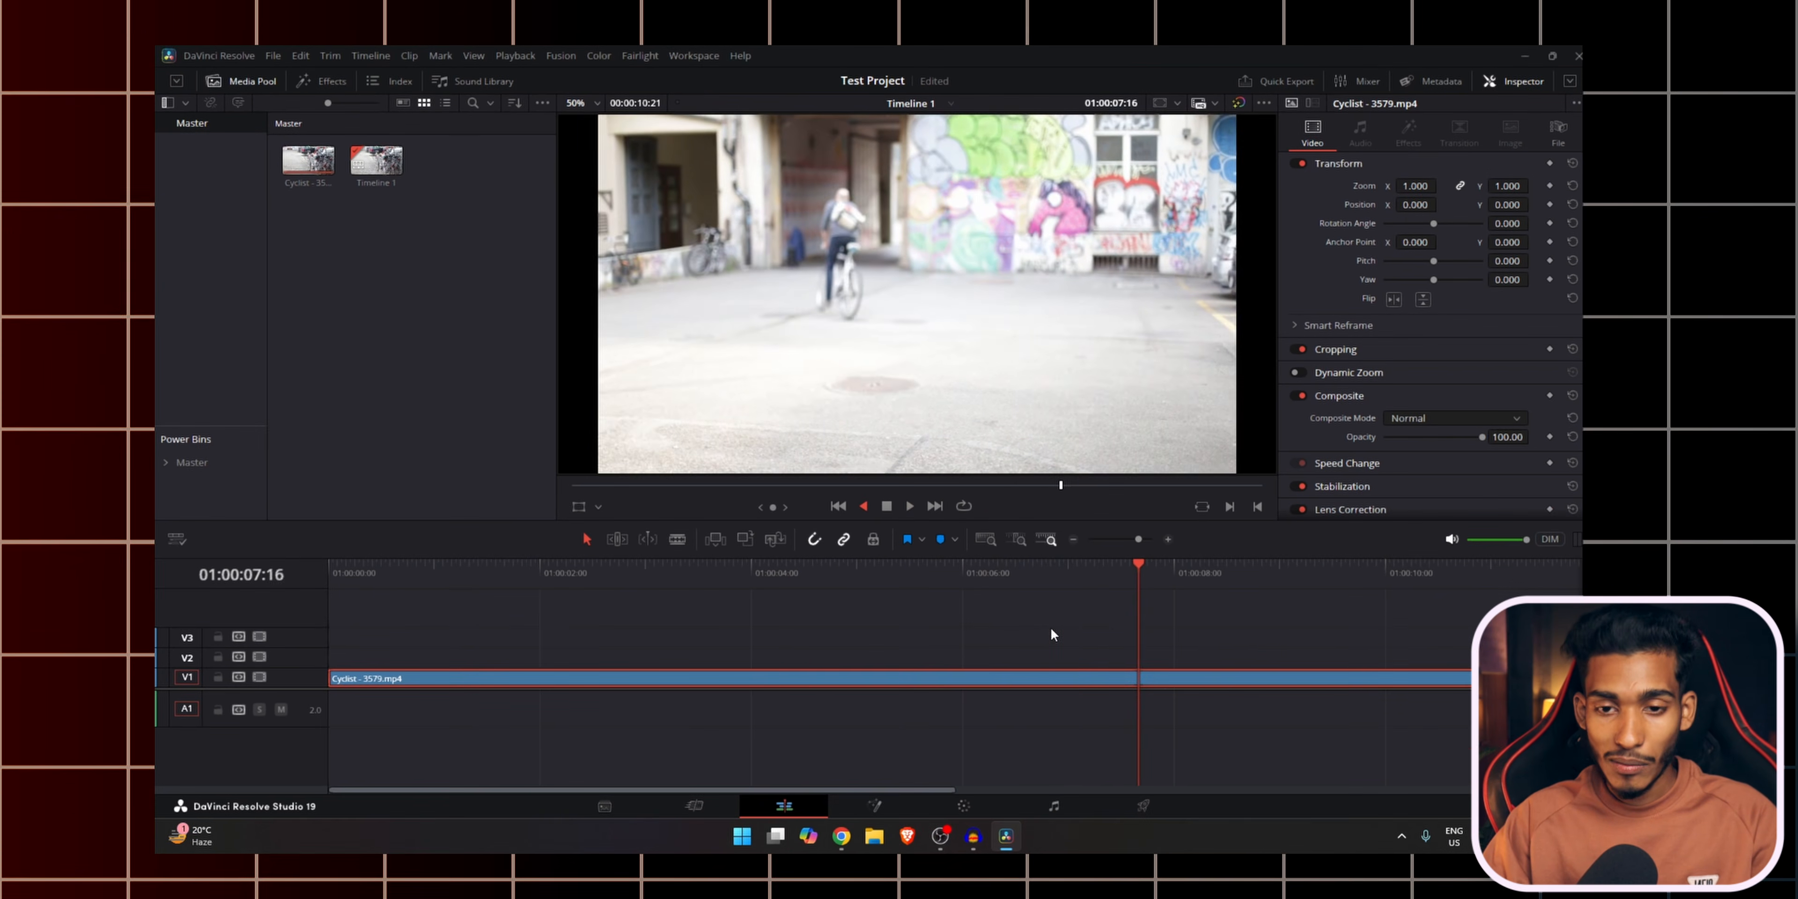
key(j)
key(j)
key(j)
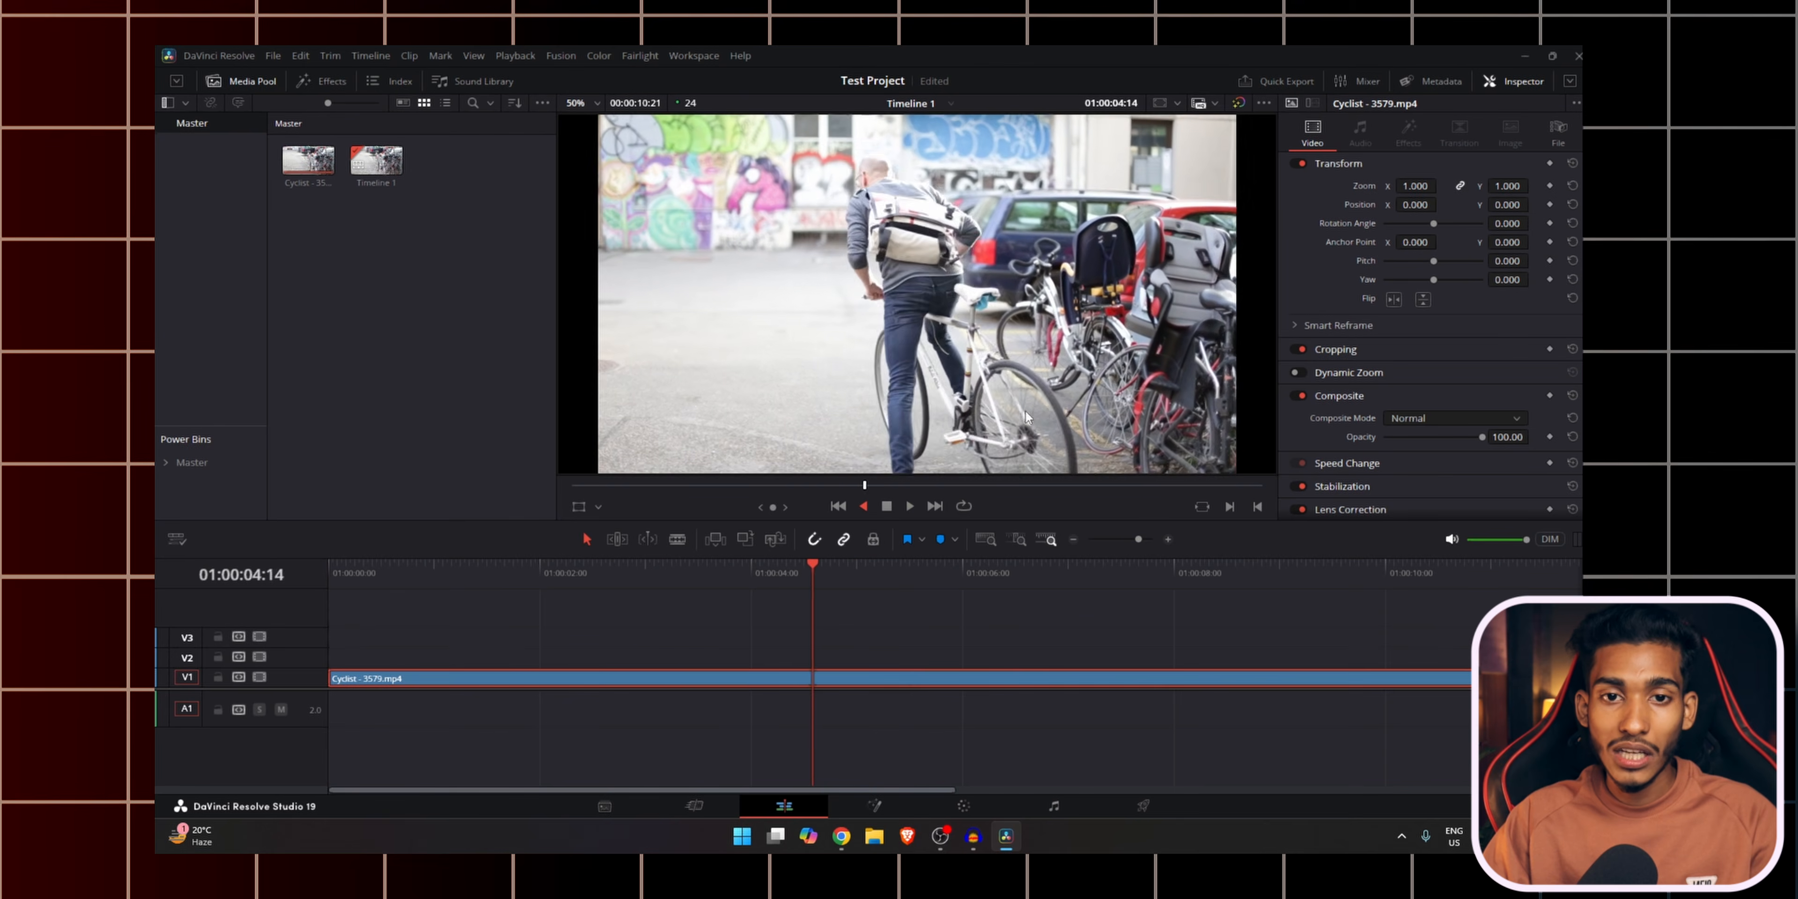
key(j)
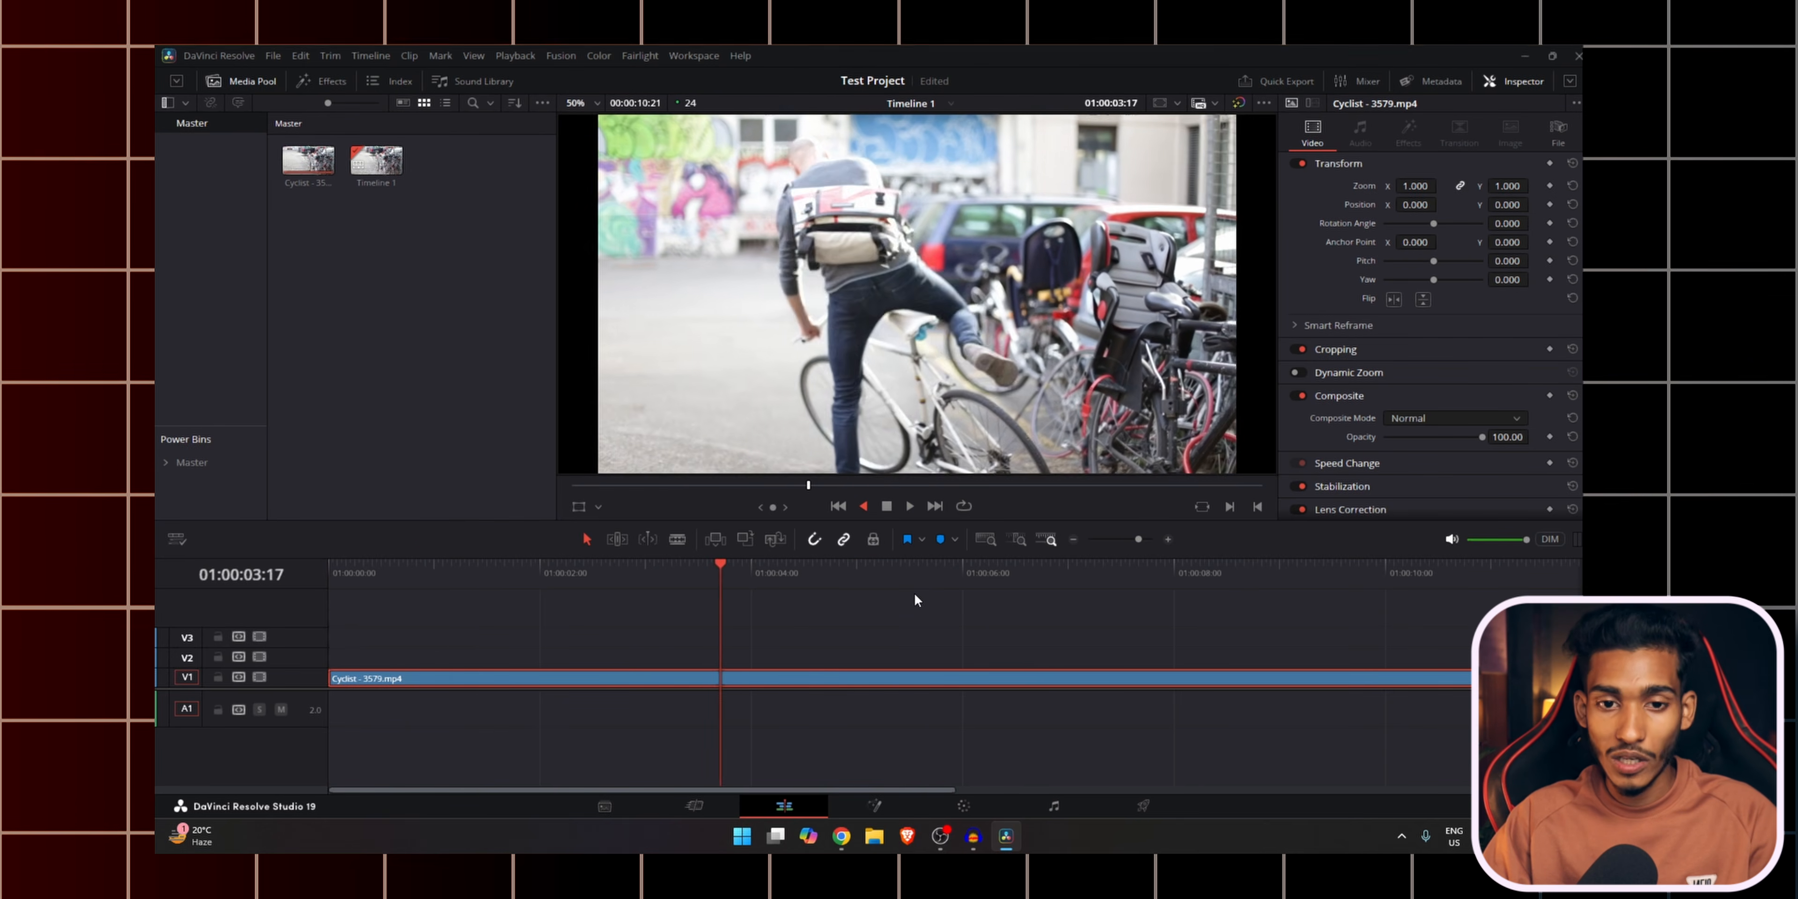
key(j)
key(k)
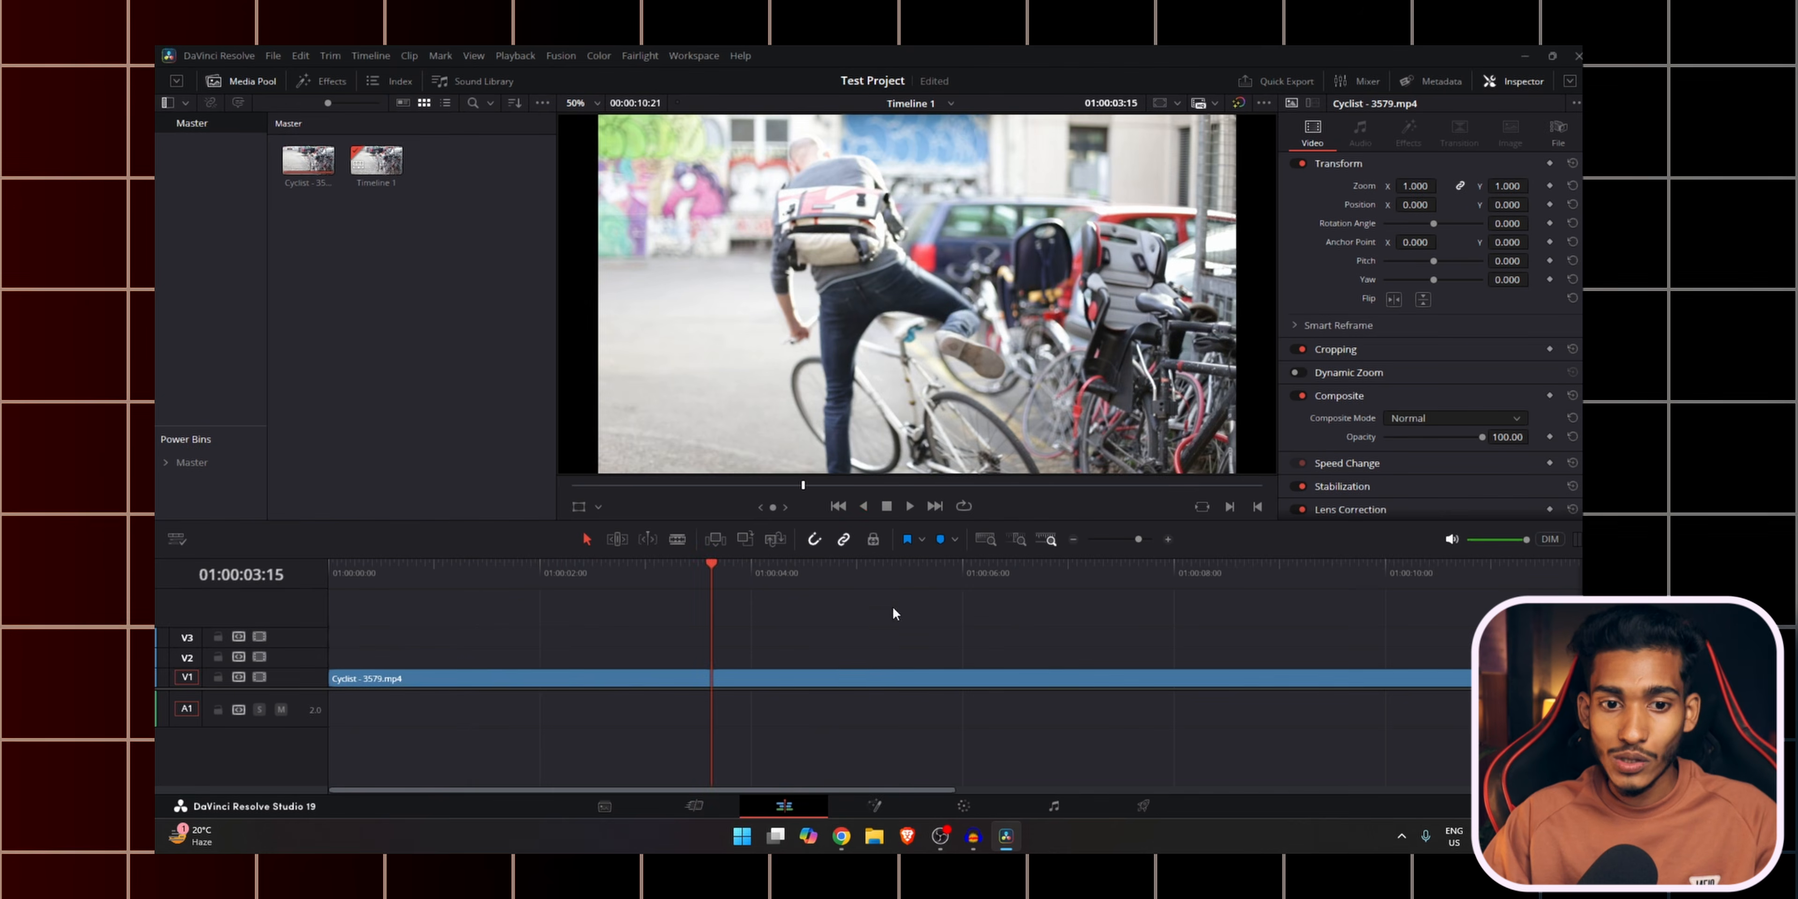
Scrub the playhead to about 01:00:03:17, then play and pause at about 01:00:04:16.
click(835, 574)
mouse_move(875, 573)
mouse_down()
mouse_move(939, 571)
mouse_move(852, 573)
mouse_up()
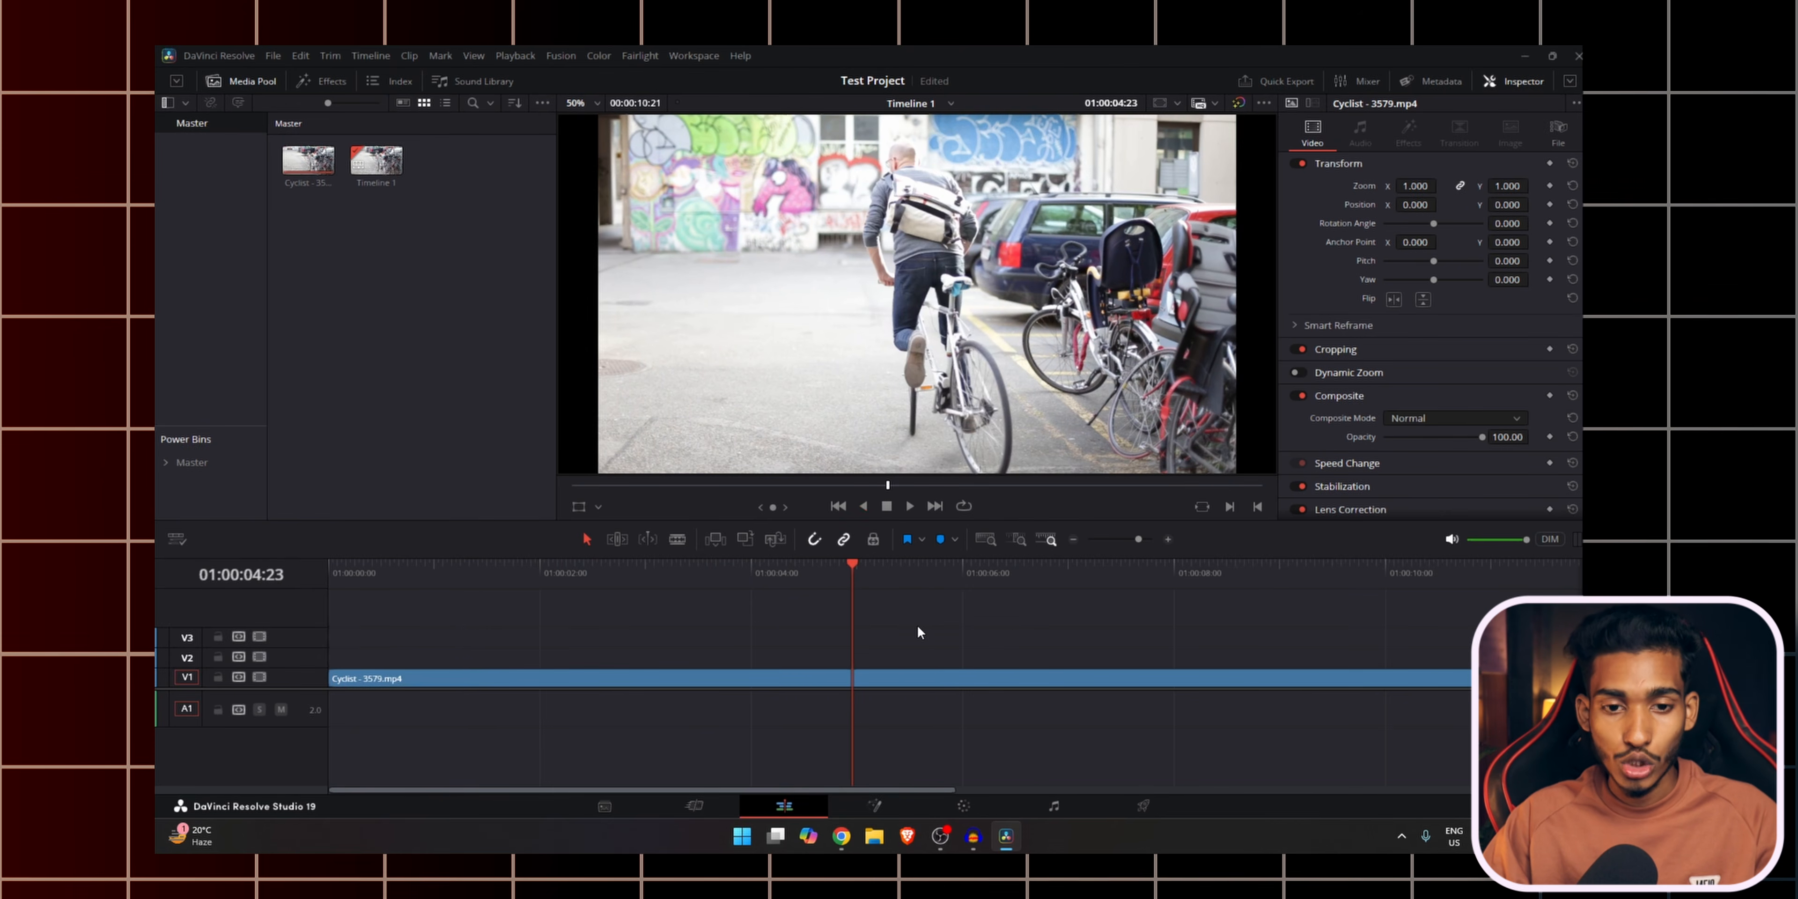
click(719, 569)
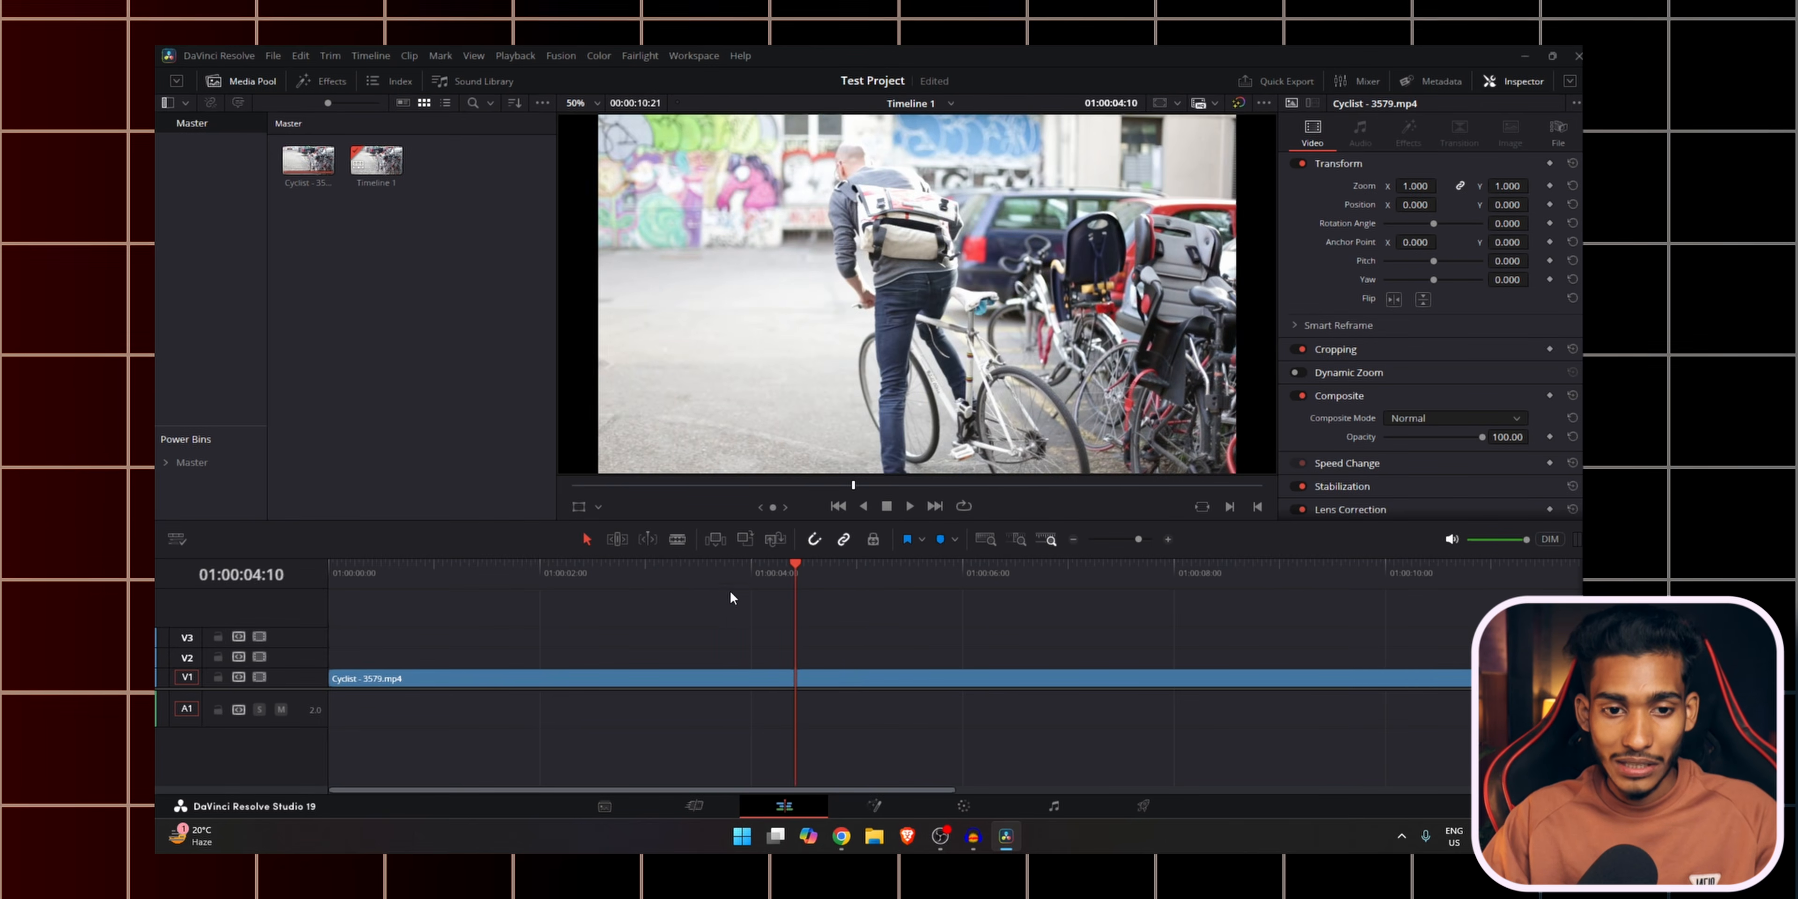
click(721, 572)
key(space)
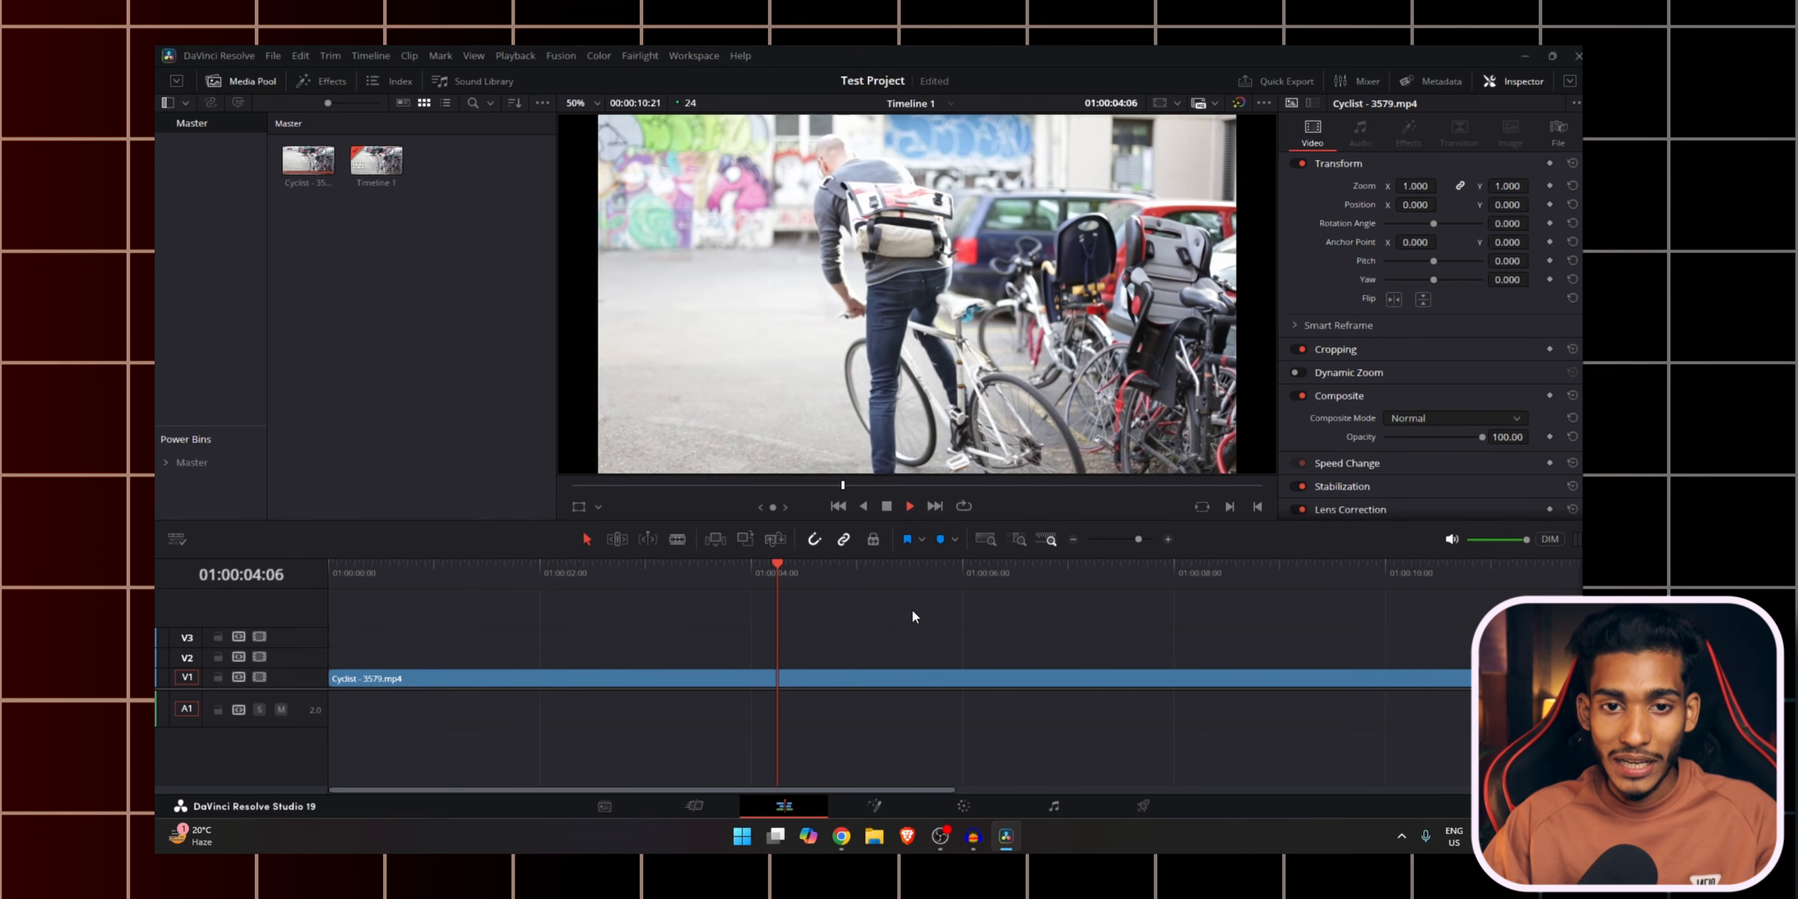
key(space)
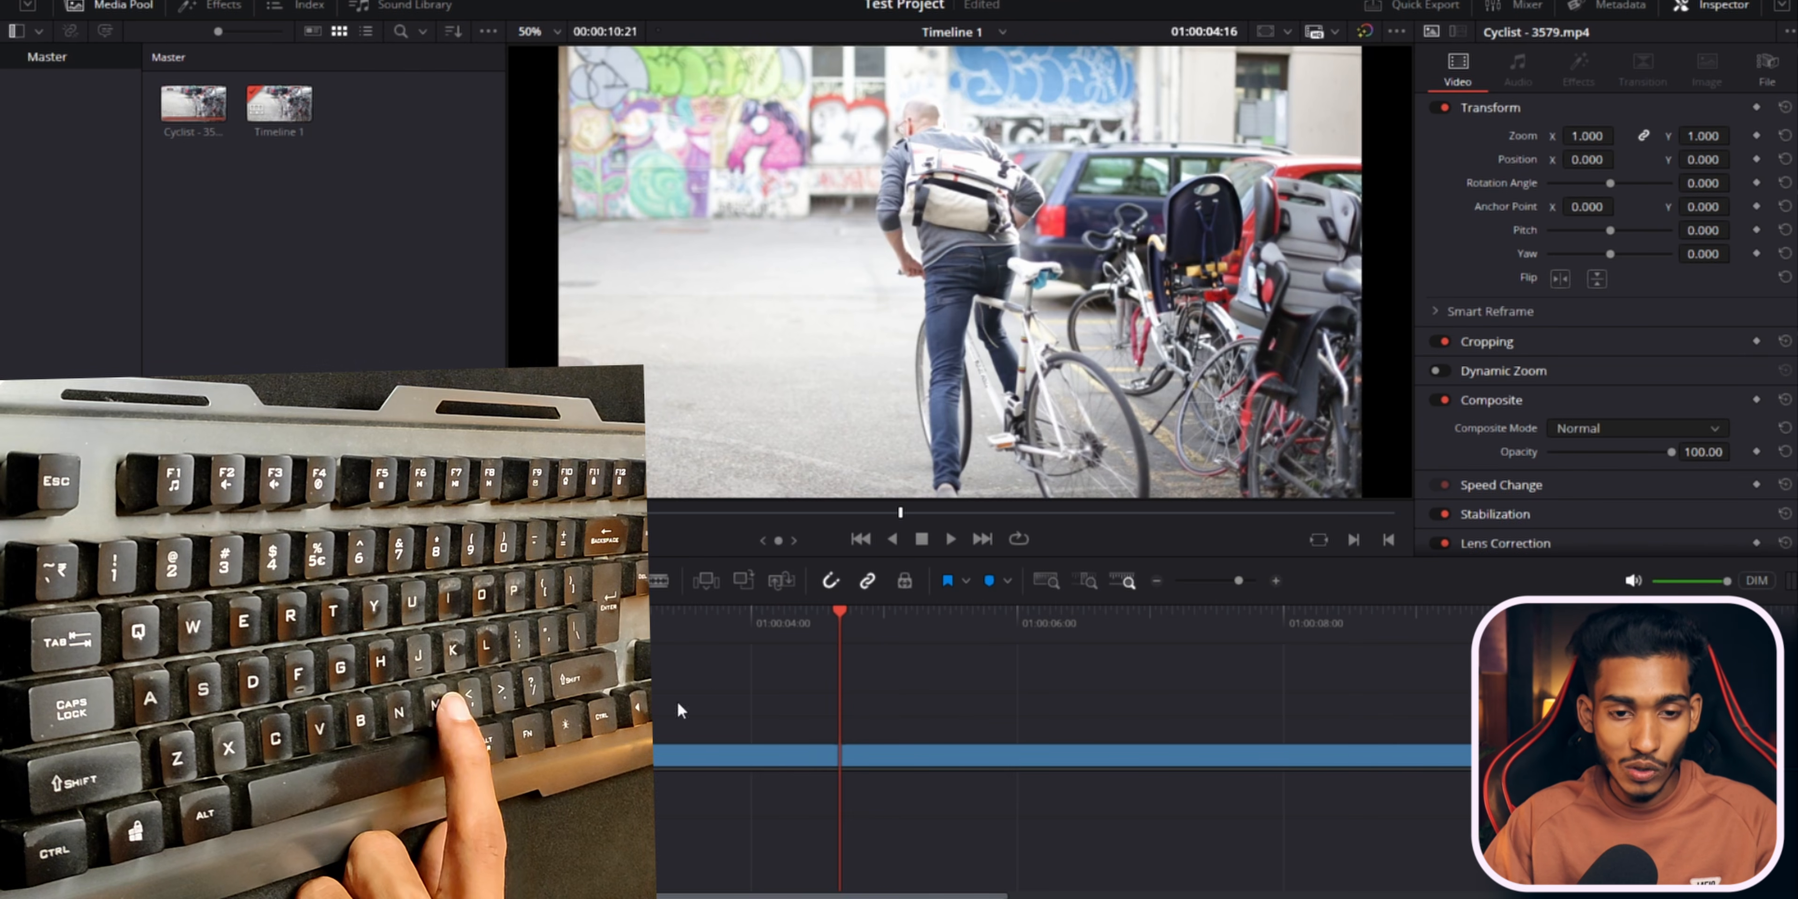
Add a marker at 01:00:04:16 and rename it Text.
key(m)
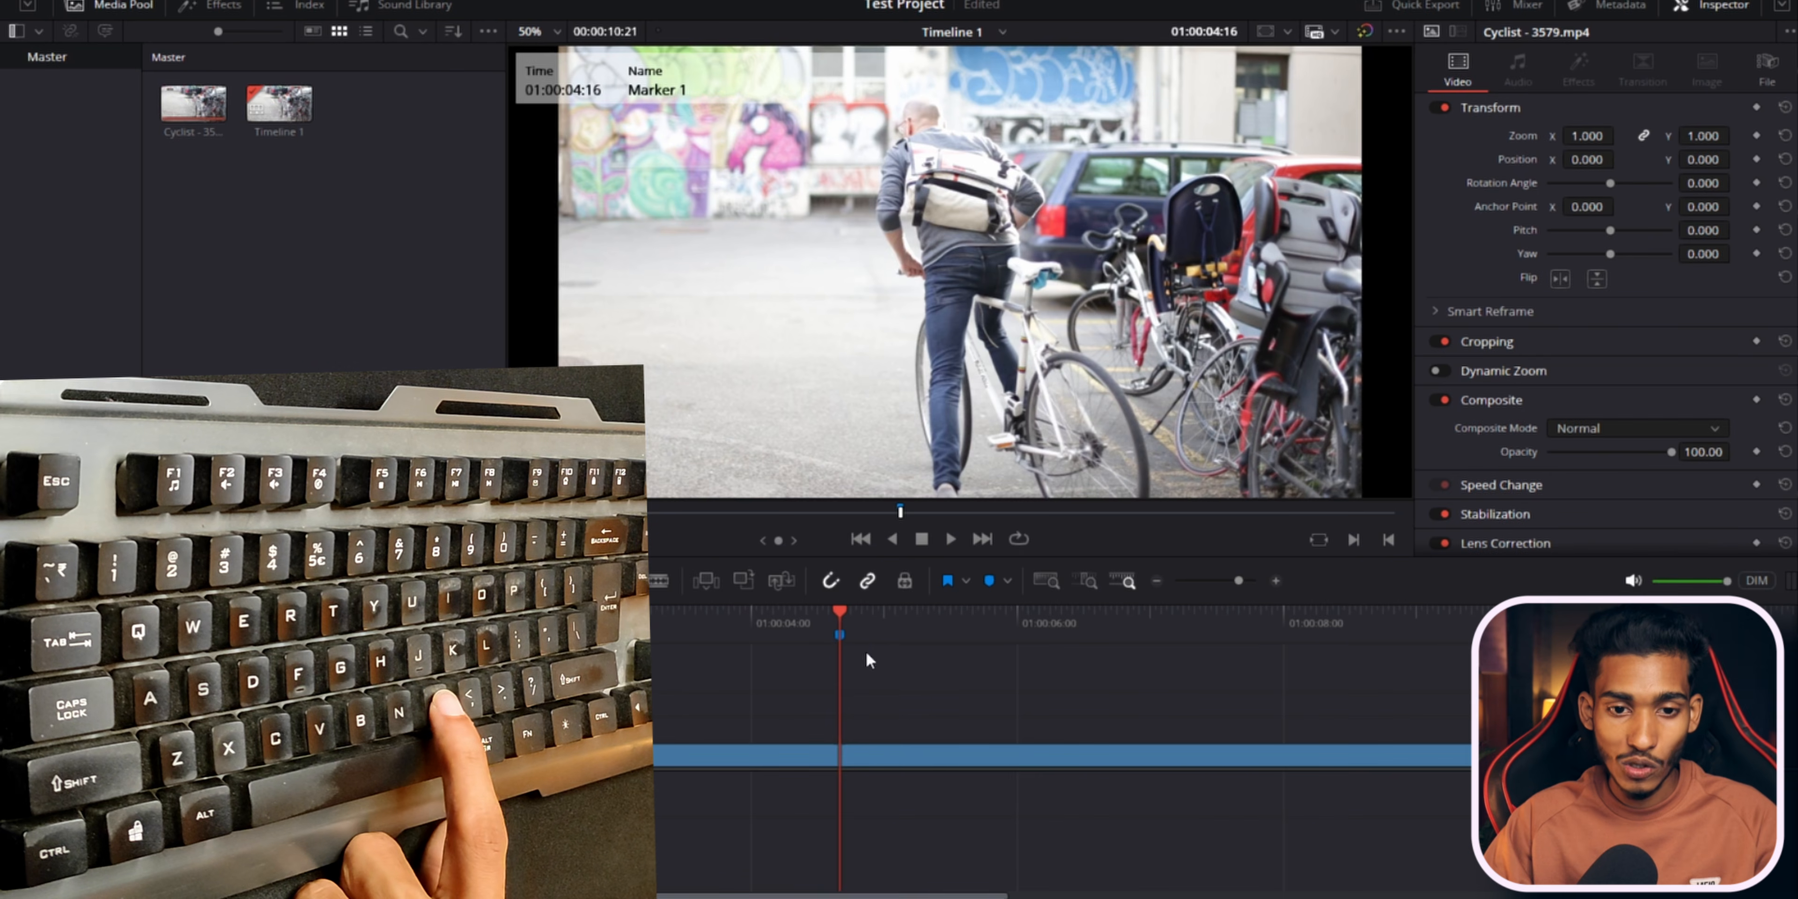
double_click(841, 637)
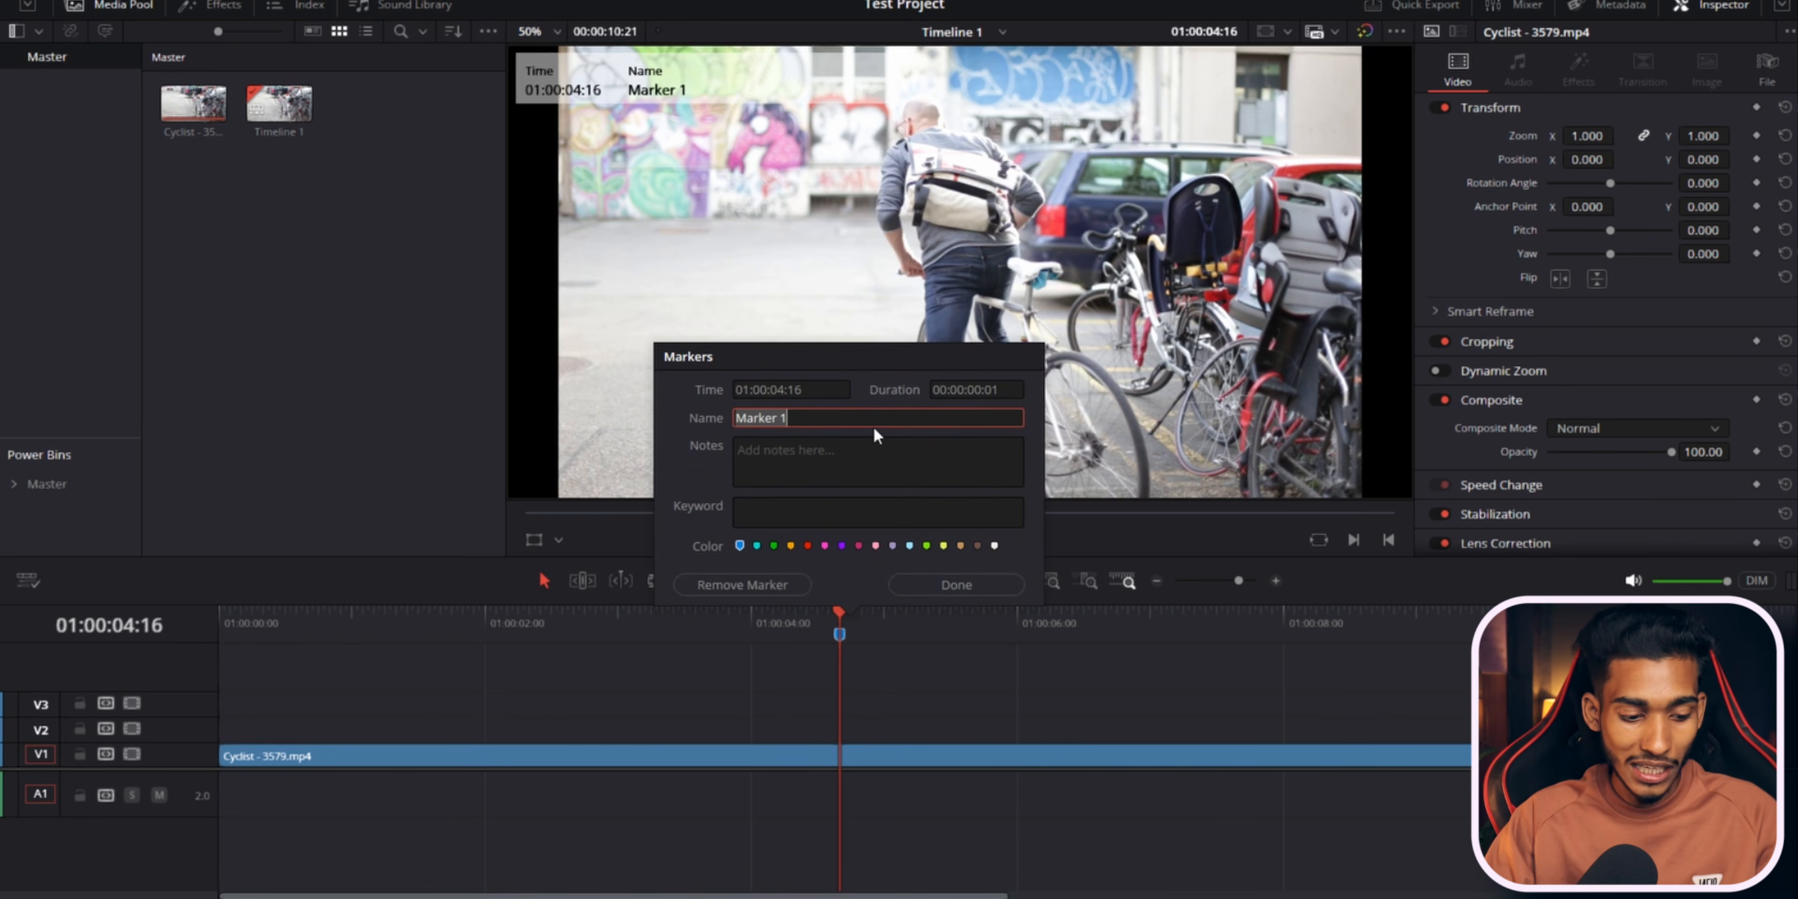
text(Text)
key(Return)
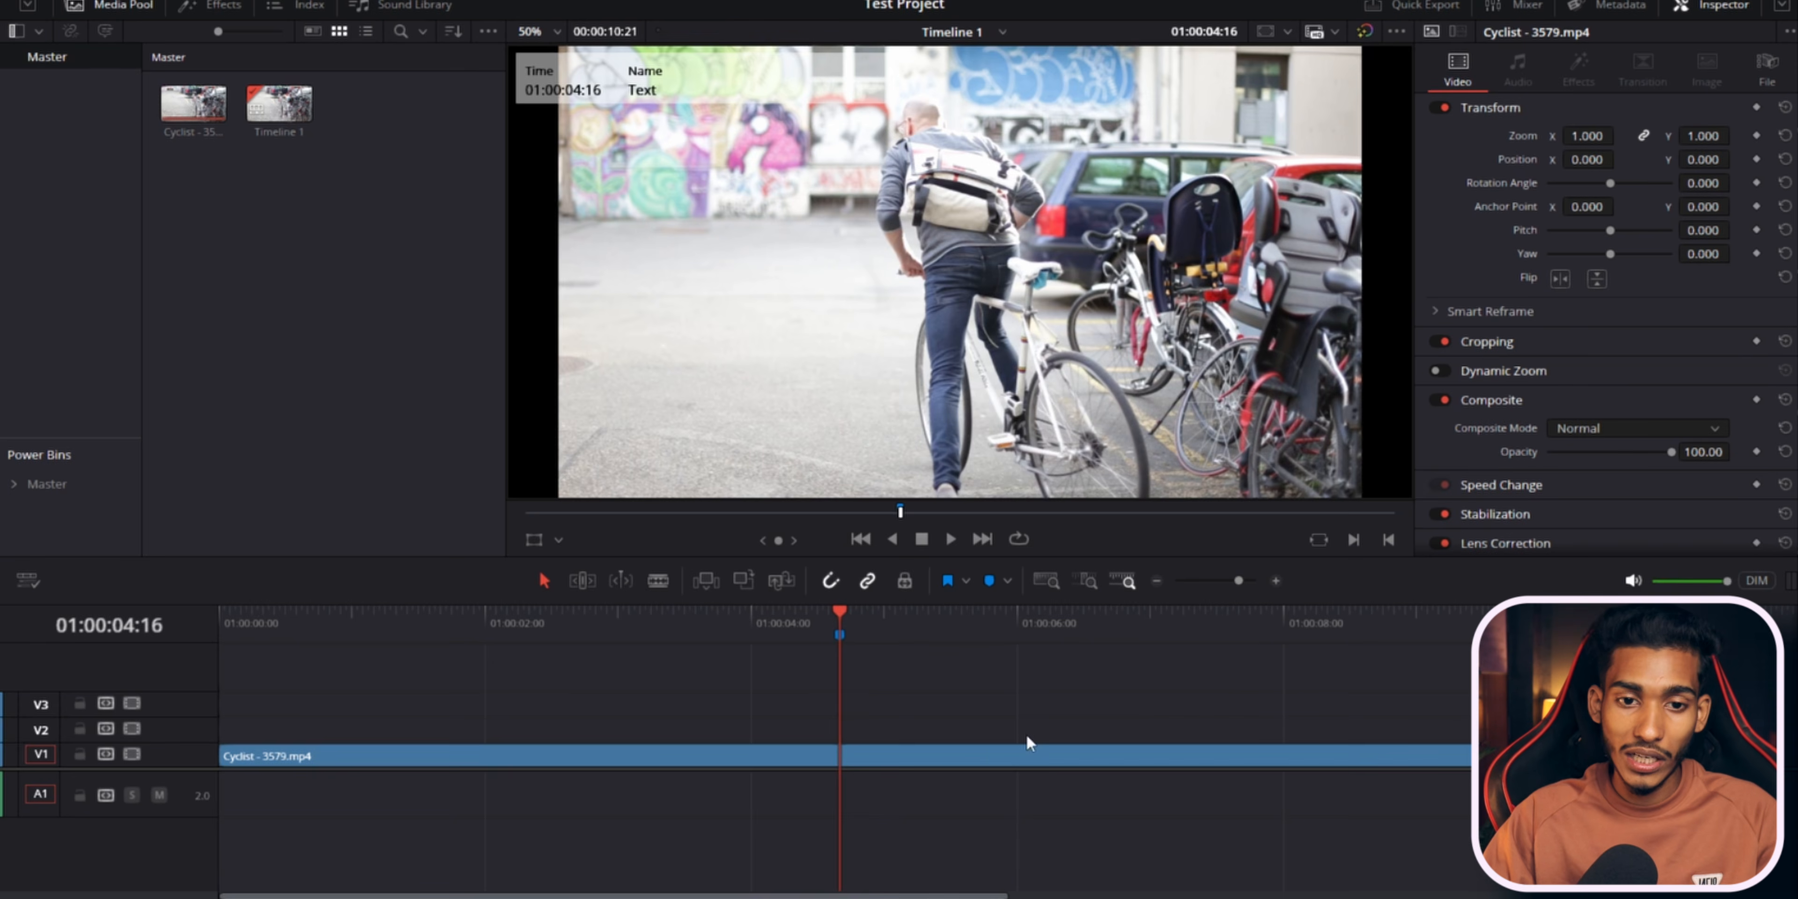
Undo the added marker.
click(991, 635)
mouse_move(839, 636)
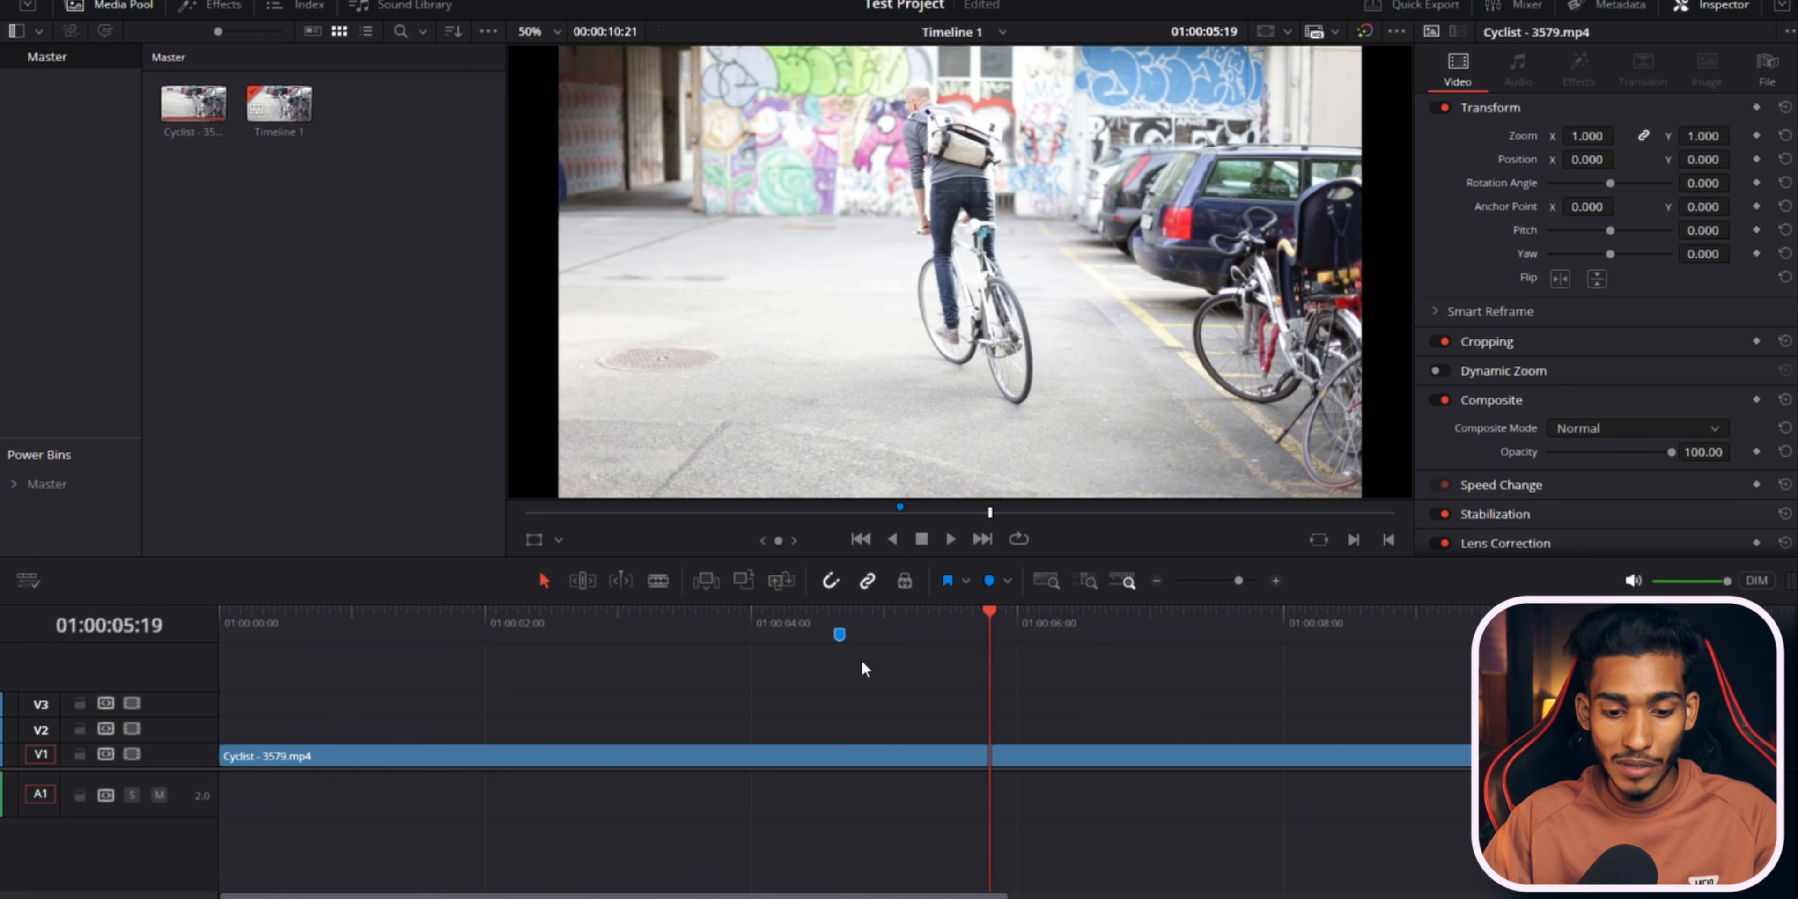
key(ctrl+z)
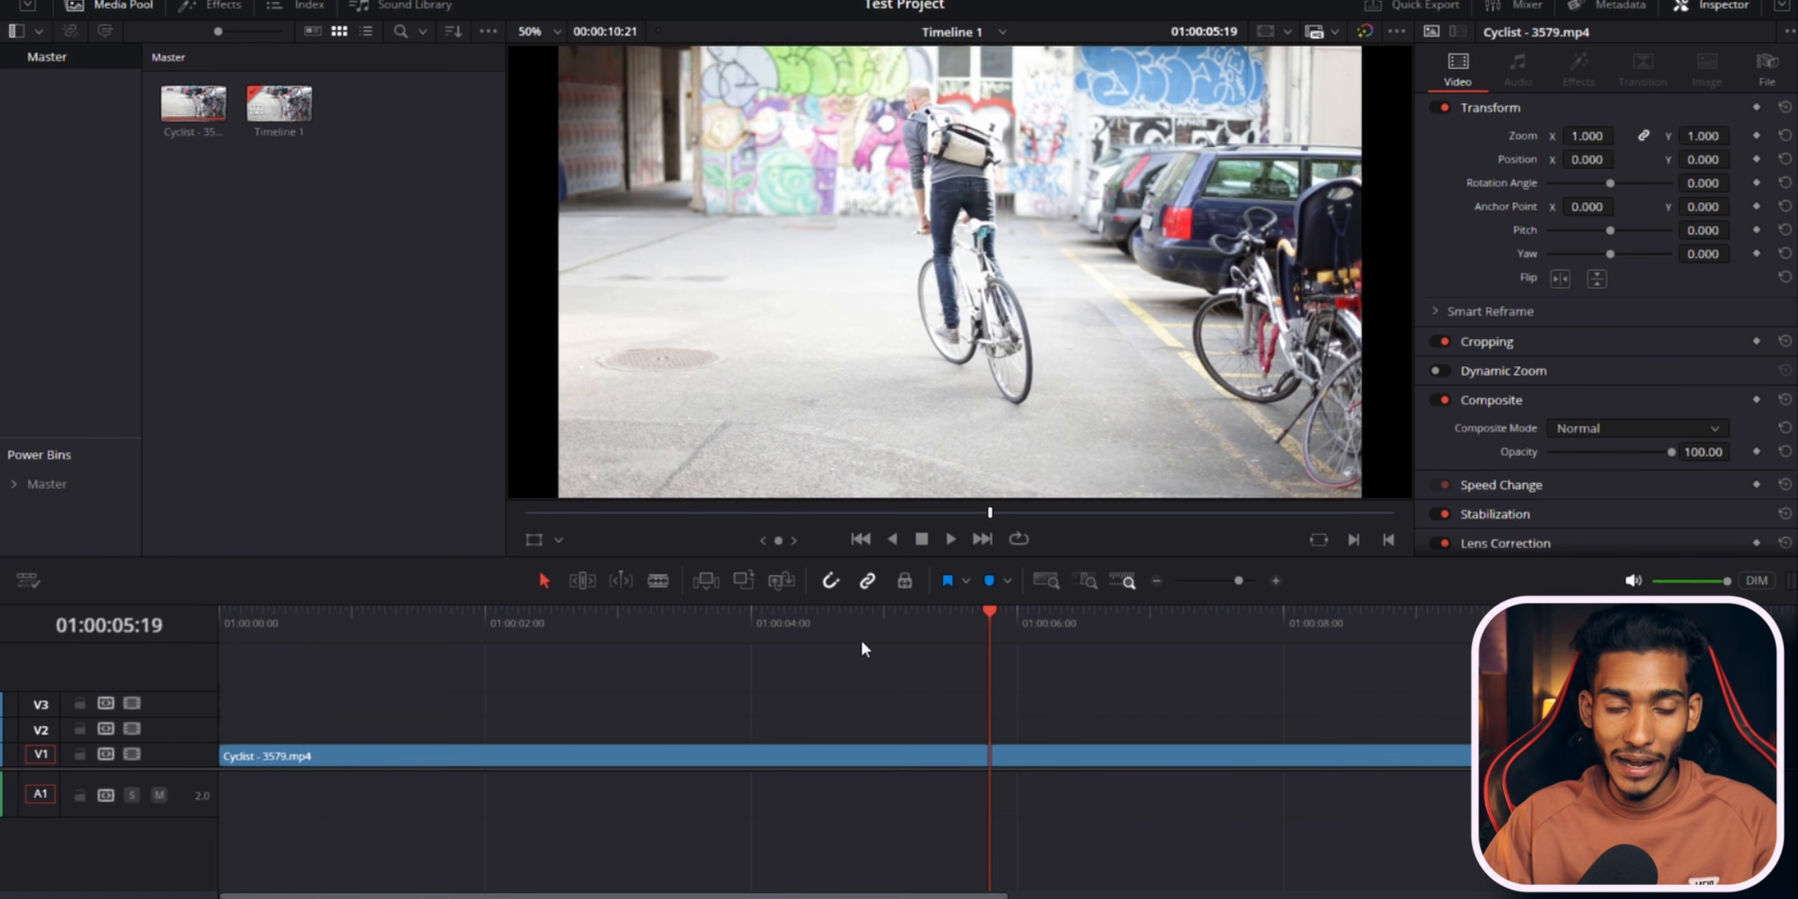
Move the playhead between about 01:00:03:20 and 01:00:05:01, playing and pausing the clip from each point.
click(884, 624)
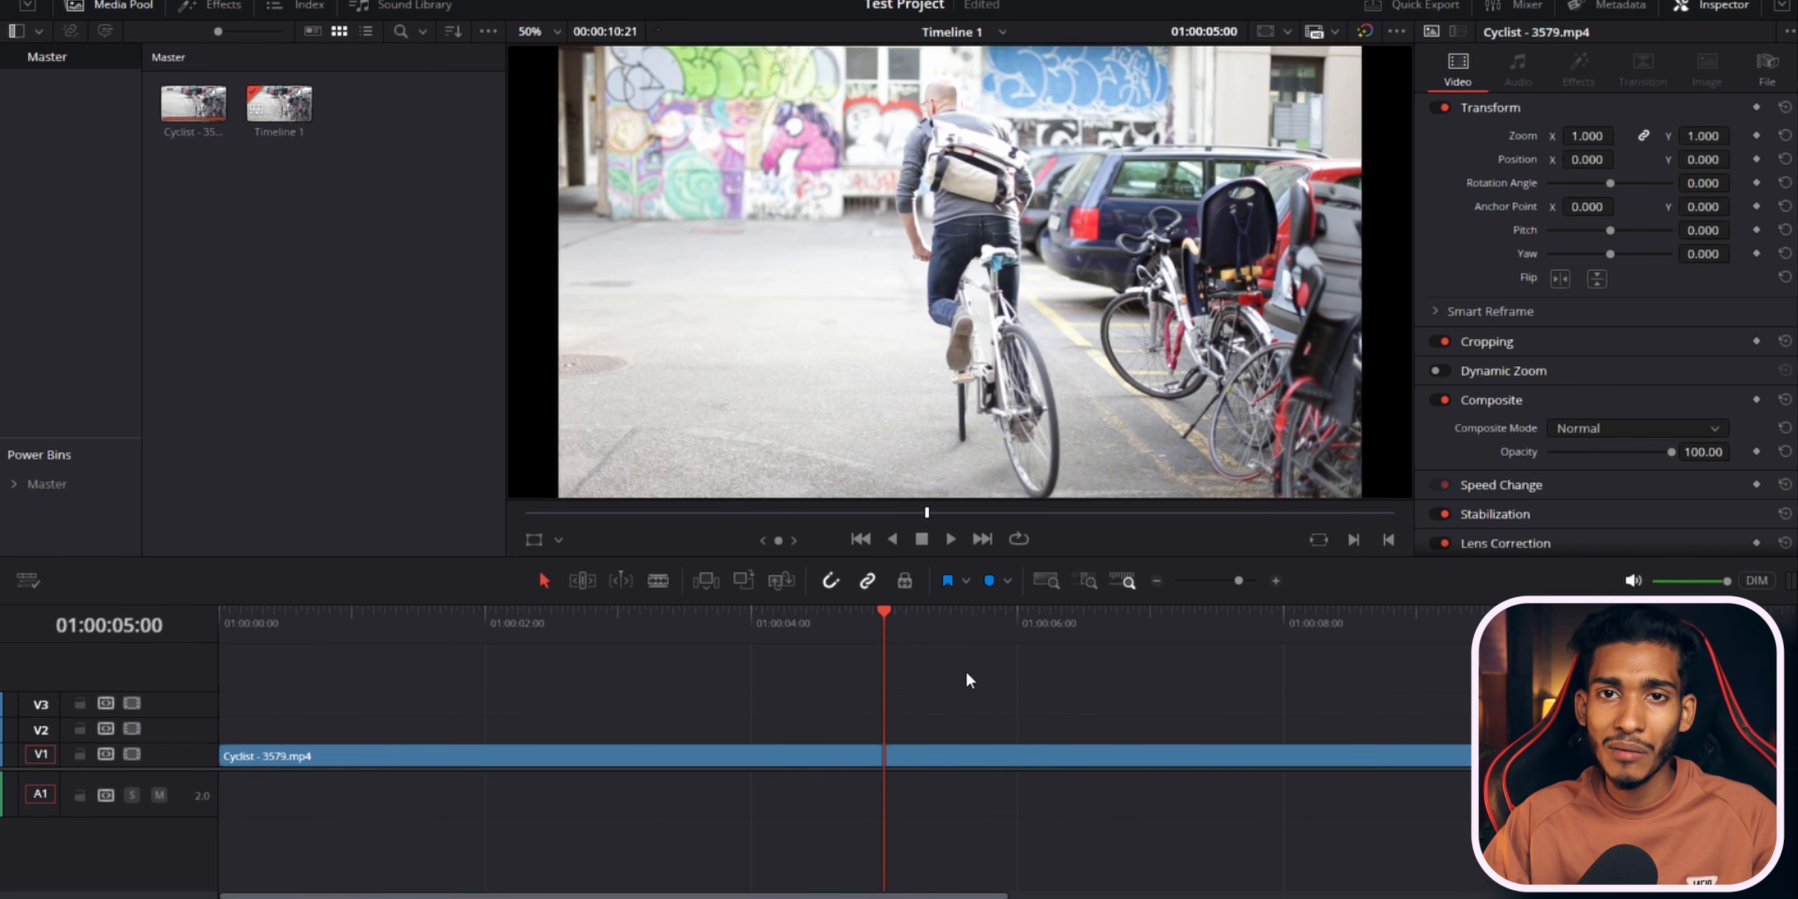
click(818, 623)
key(space)
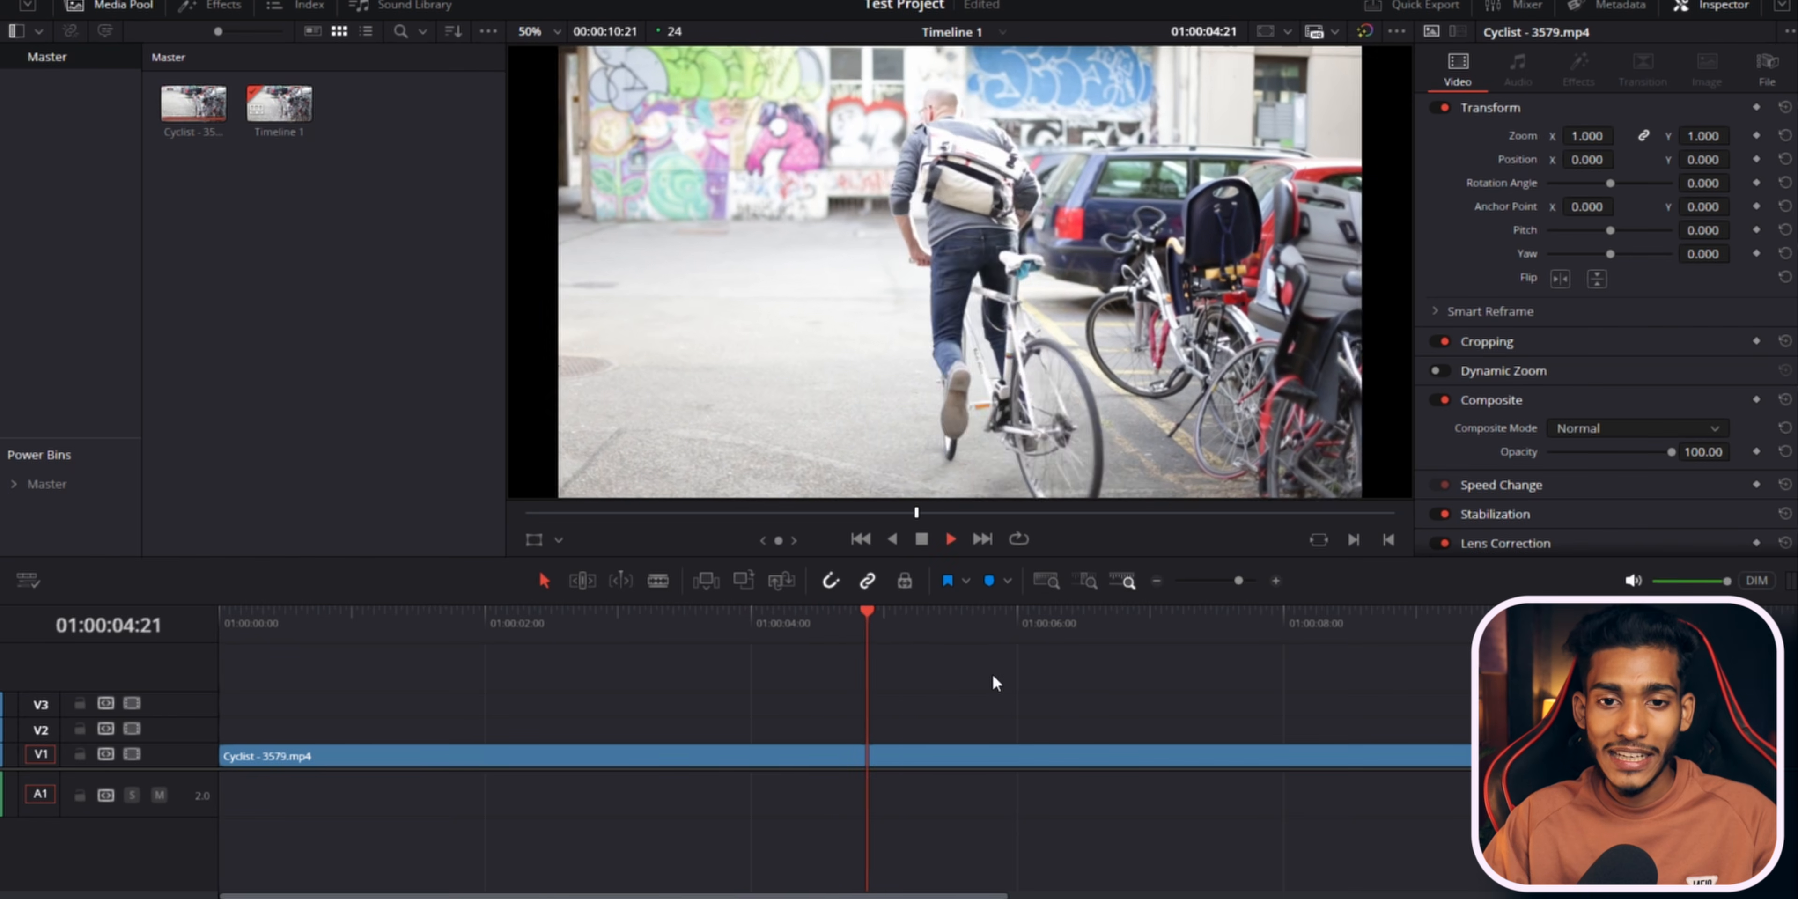
key(space)
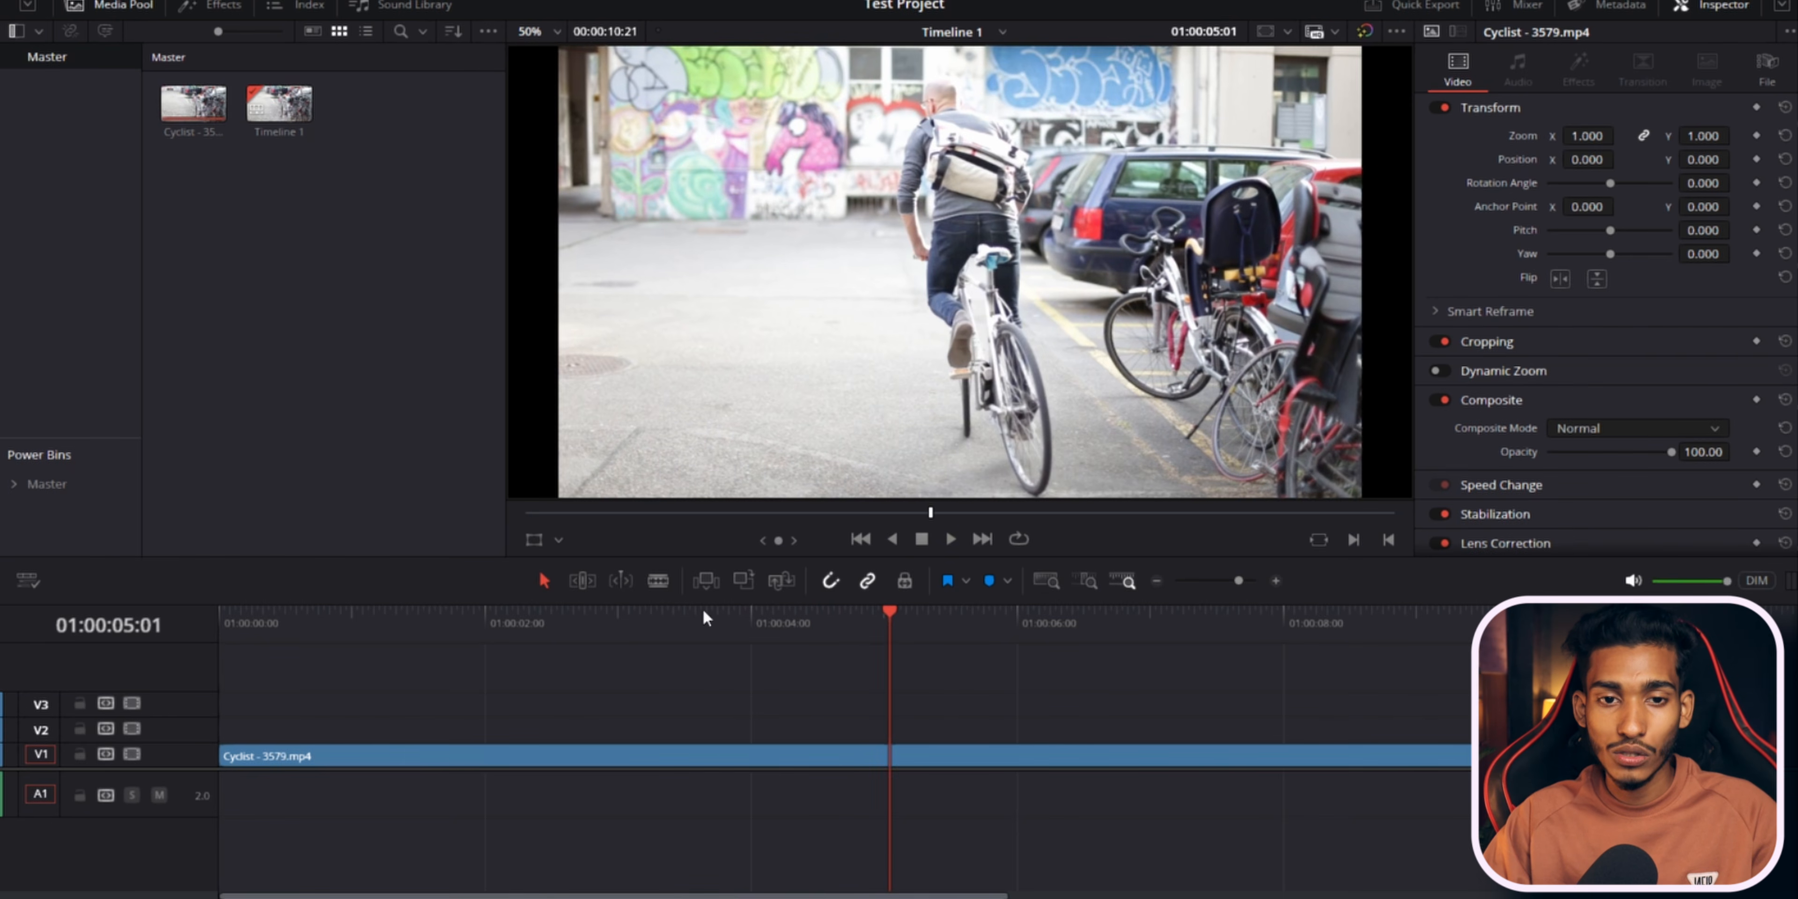
click(623, 617)
key(space)
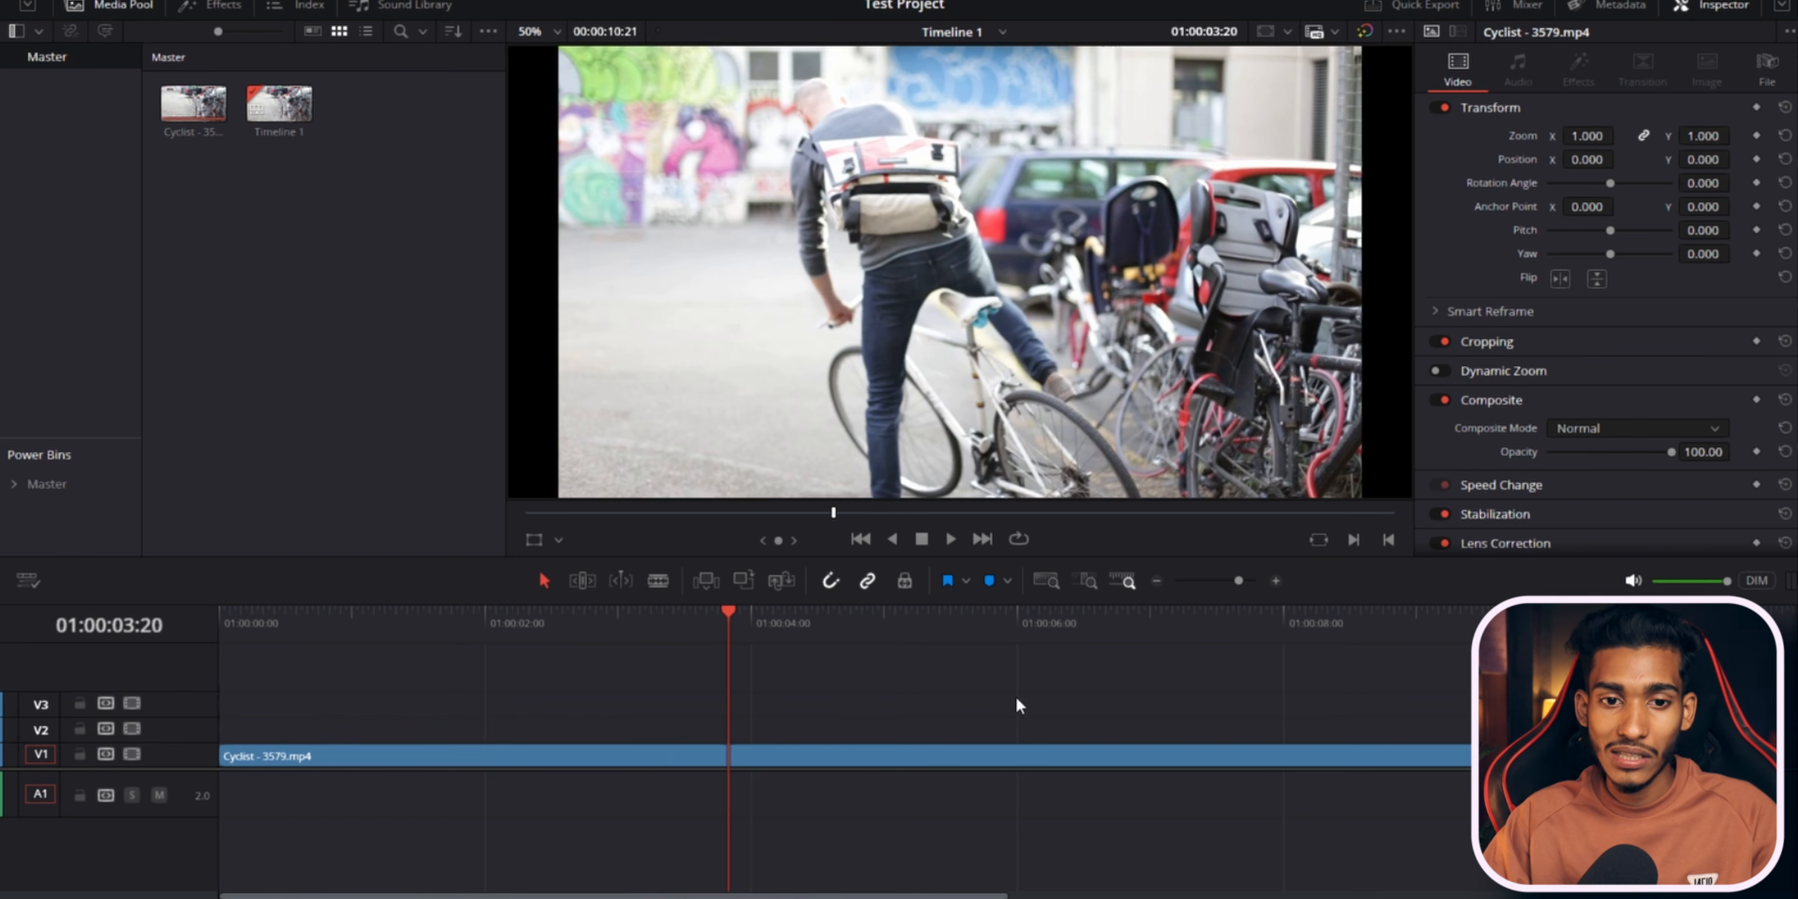
click(891, 626)
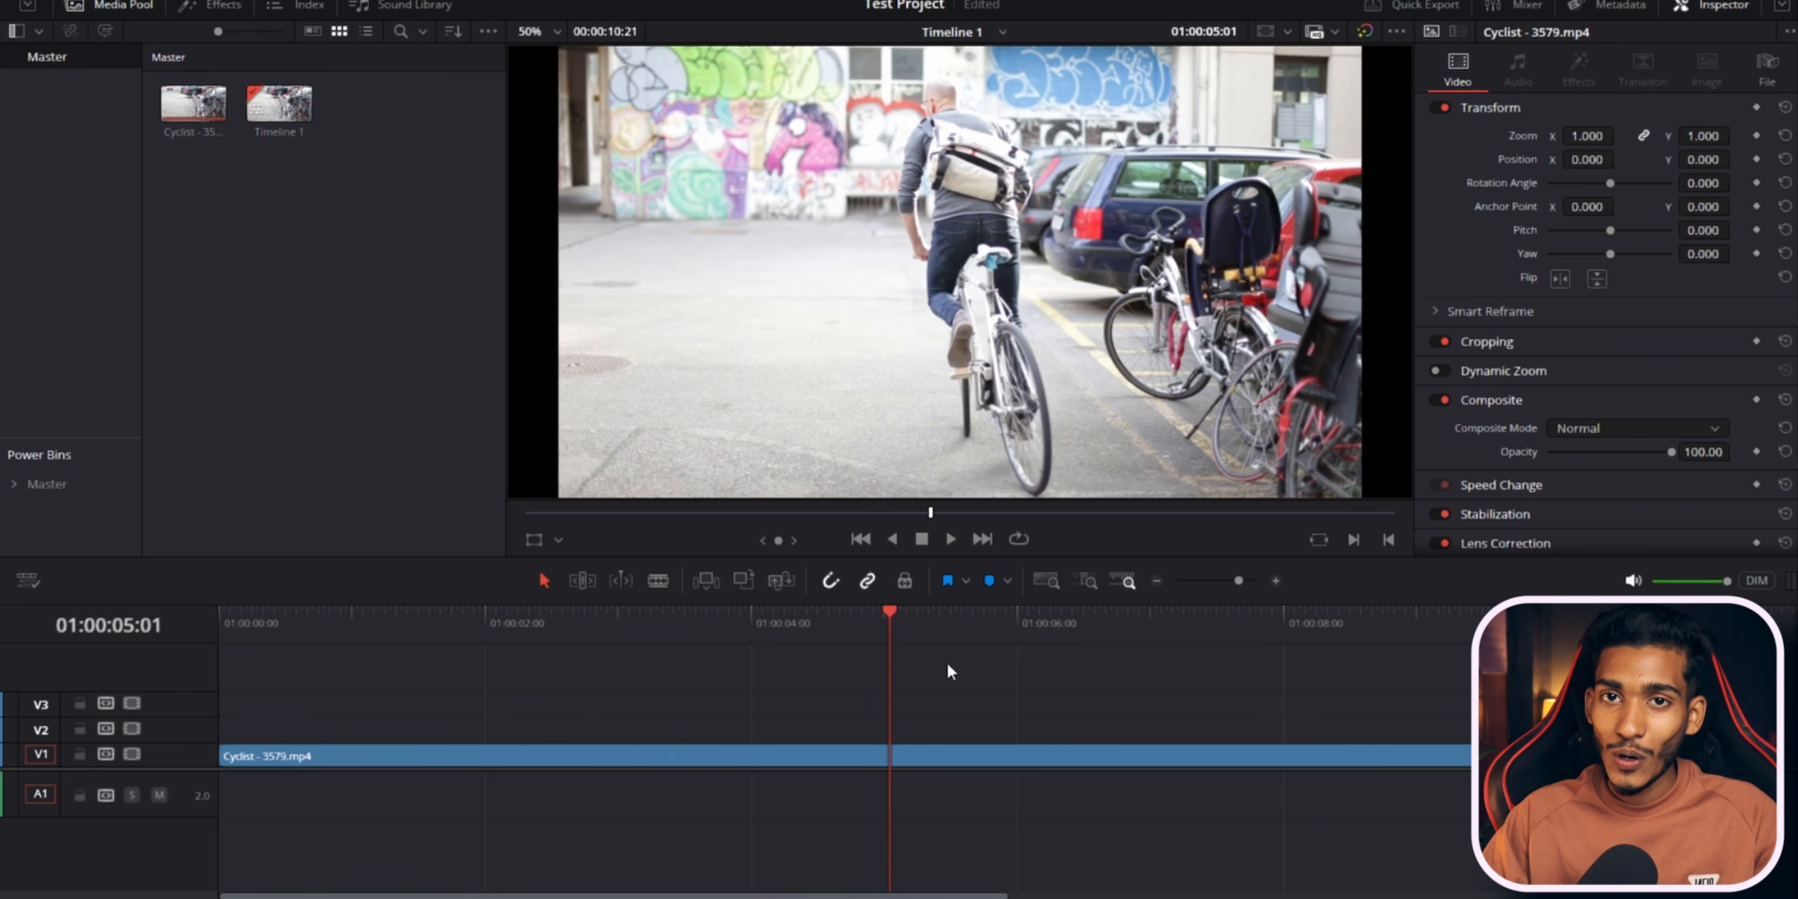
click(806, 623)
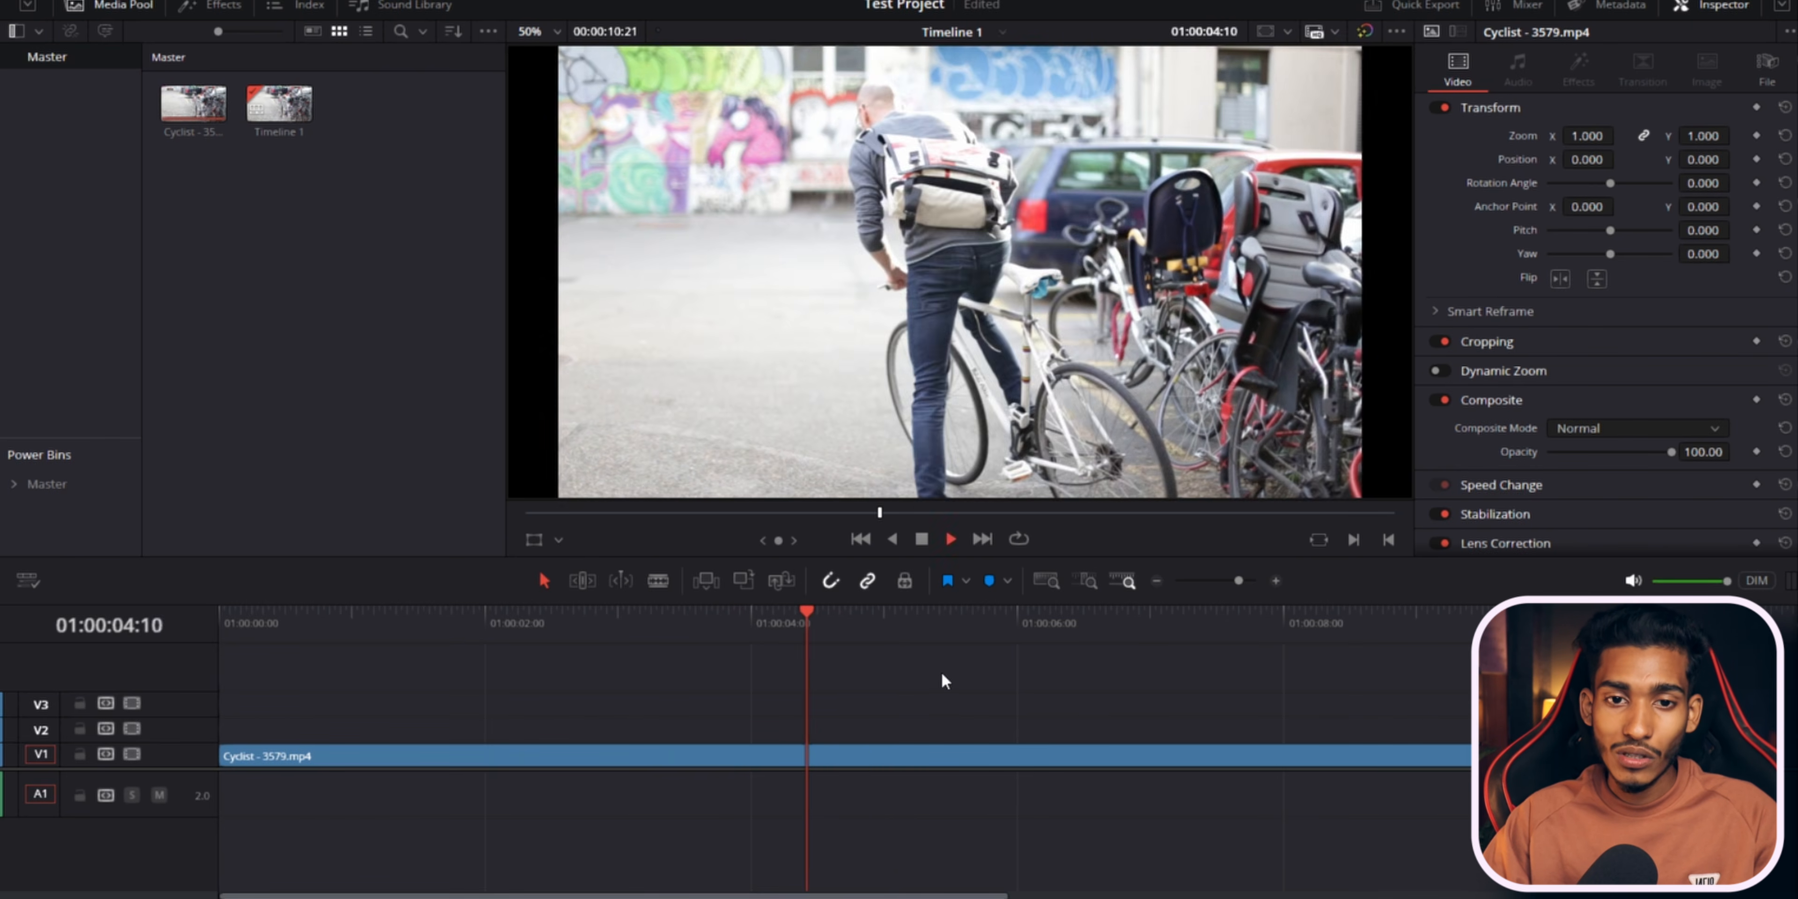
key(space)
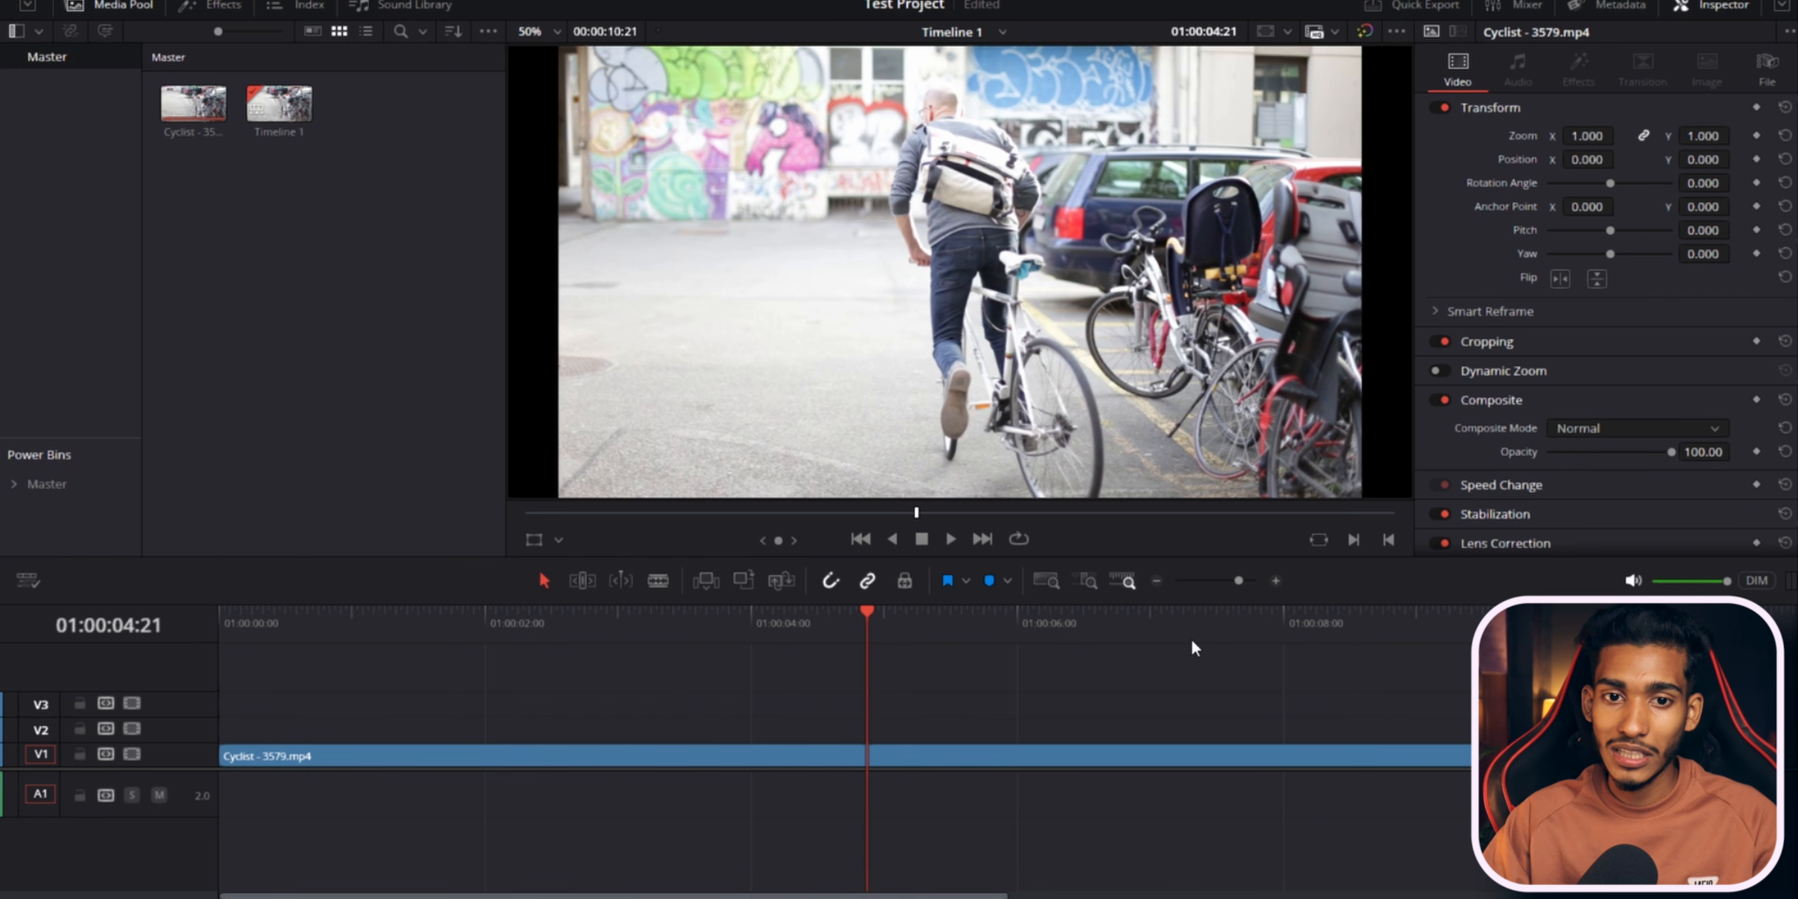
Trim the clip's end to a duration of about 00:00:07:13, then relaunch DaVinci Resolve and reopen Test Project.
drag(1560, 757, 1220, 757)
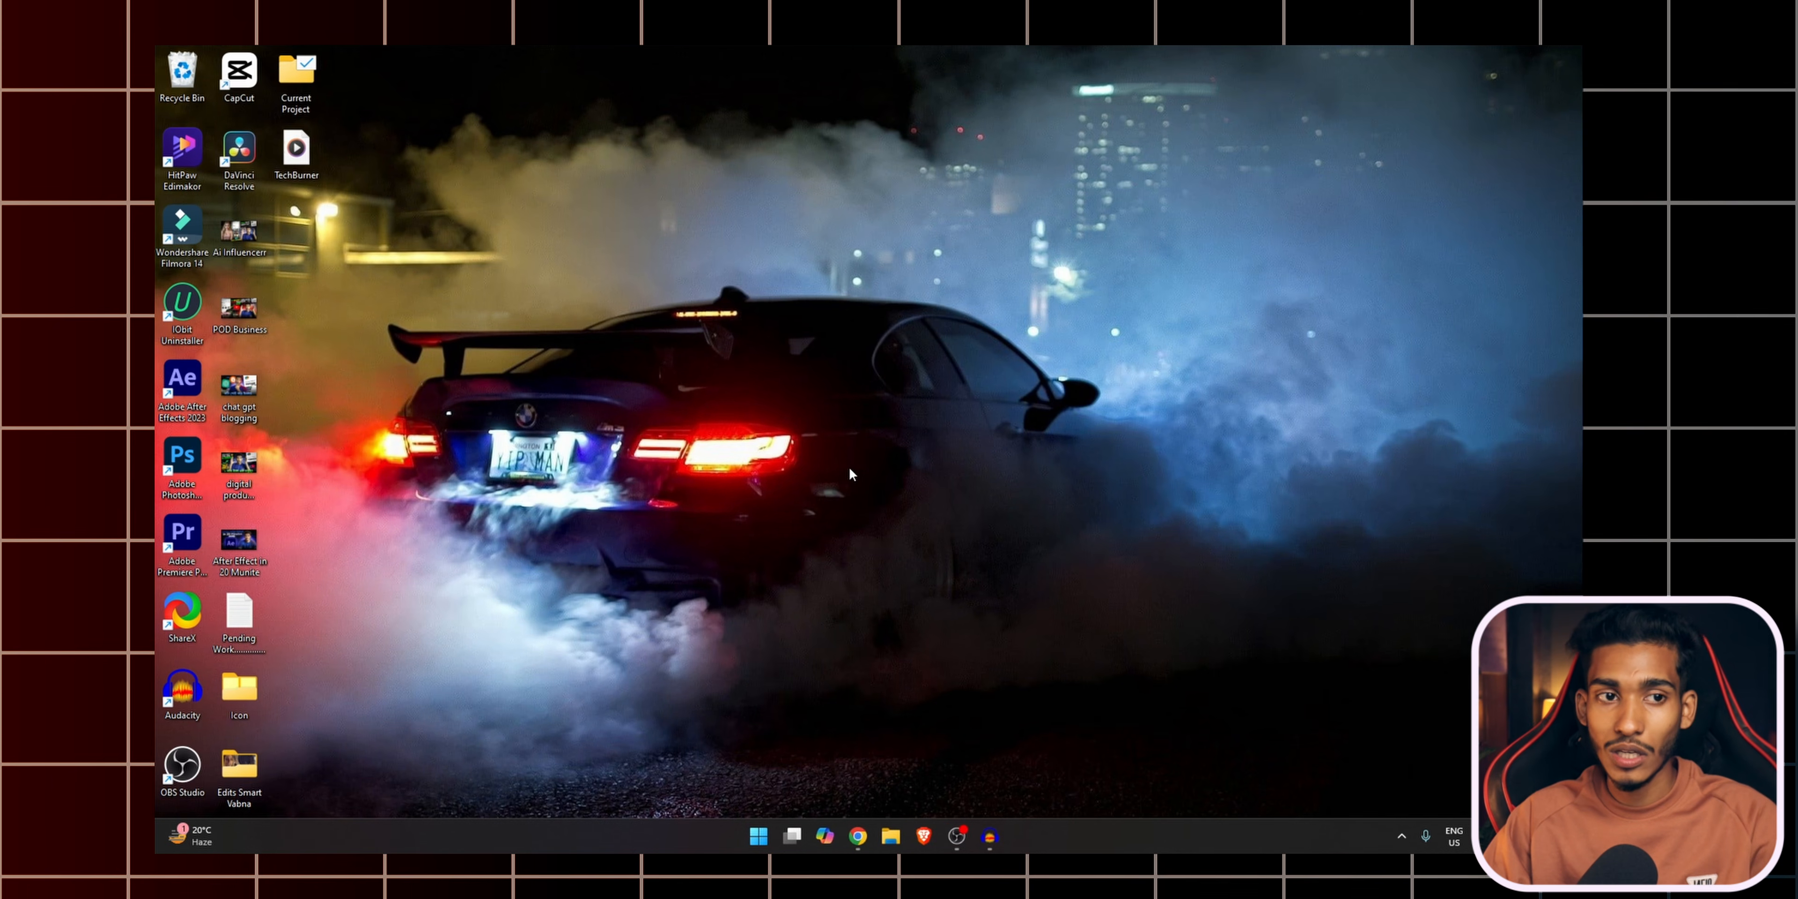
double_click(239, 150)
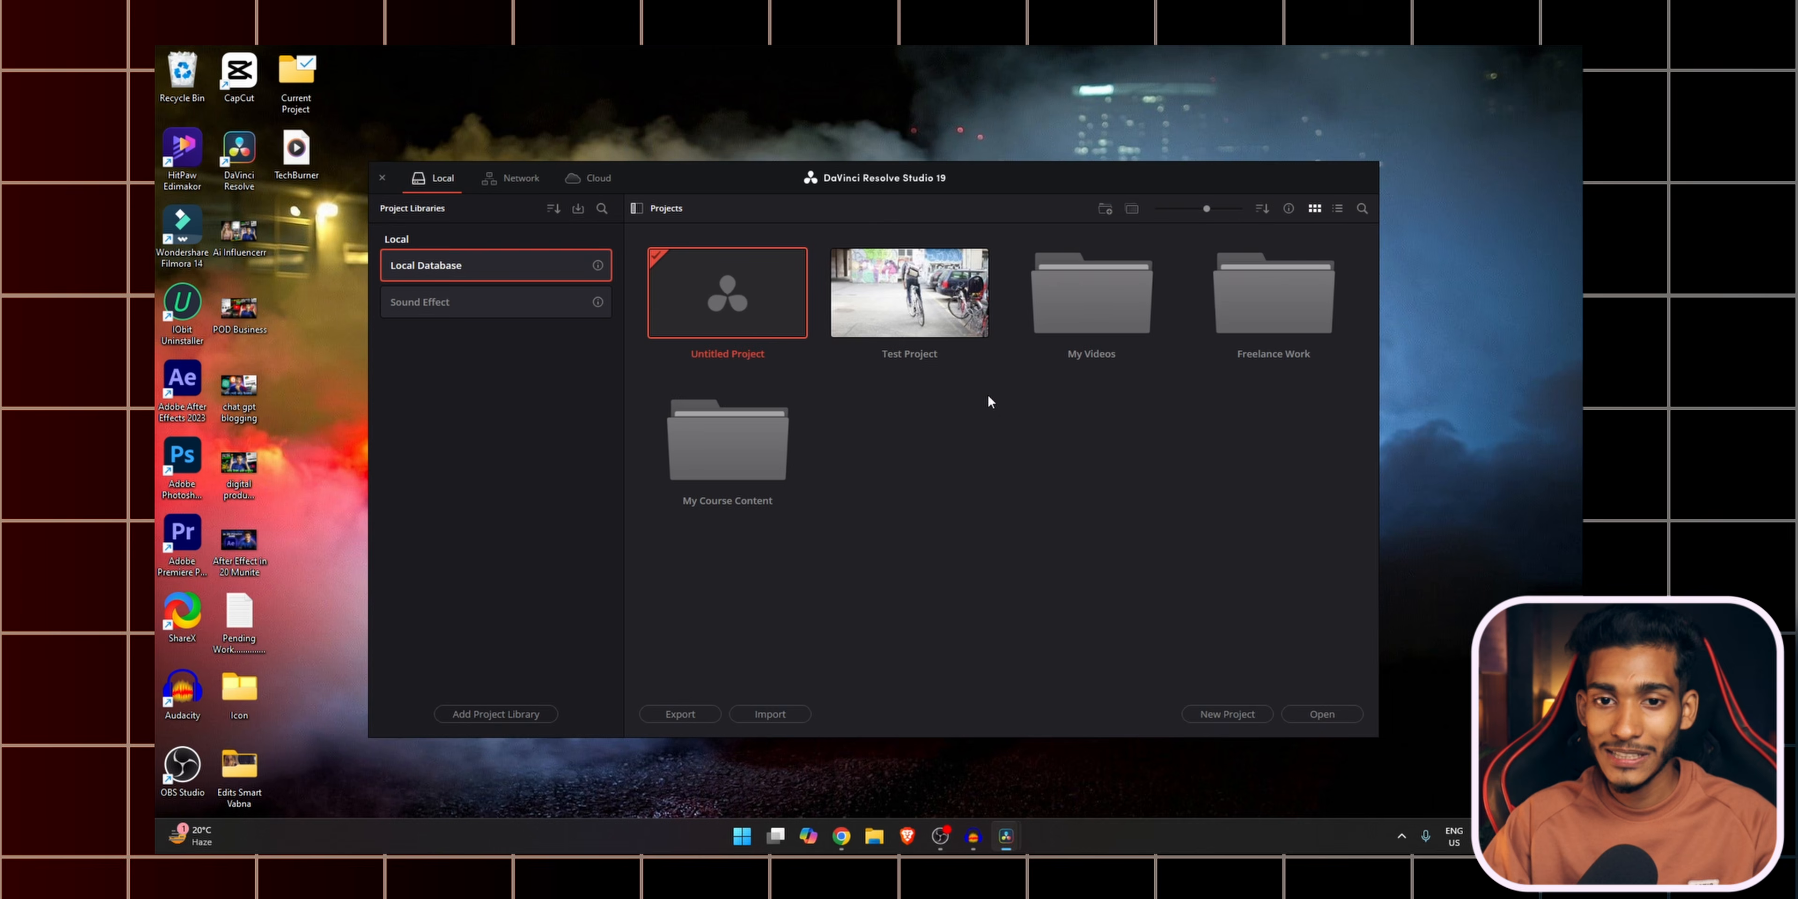
double_click(945, 300)
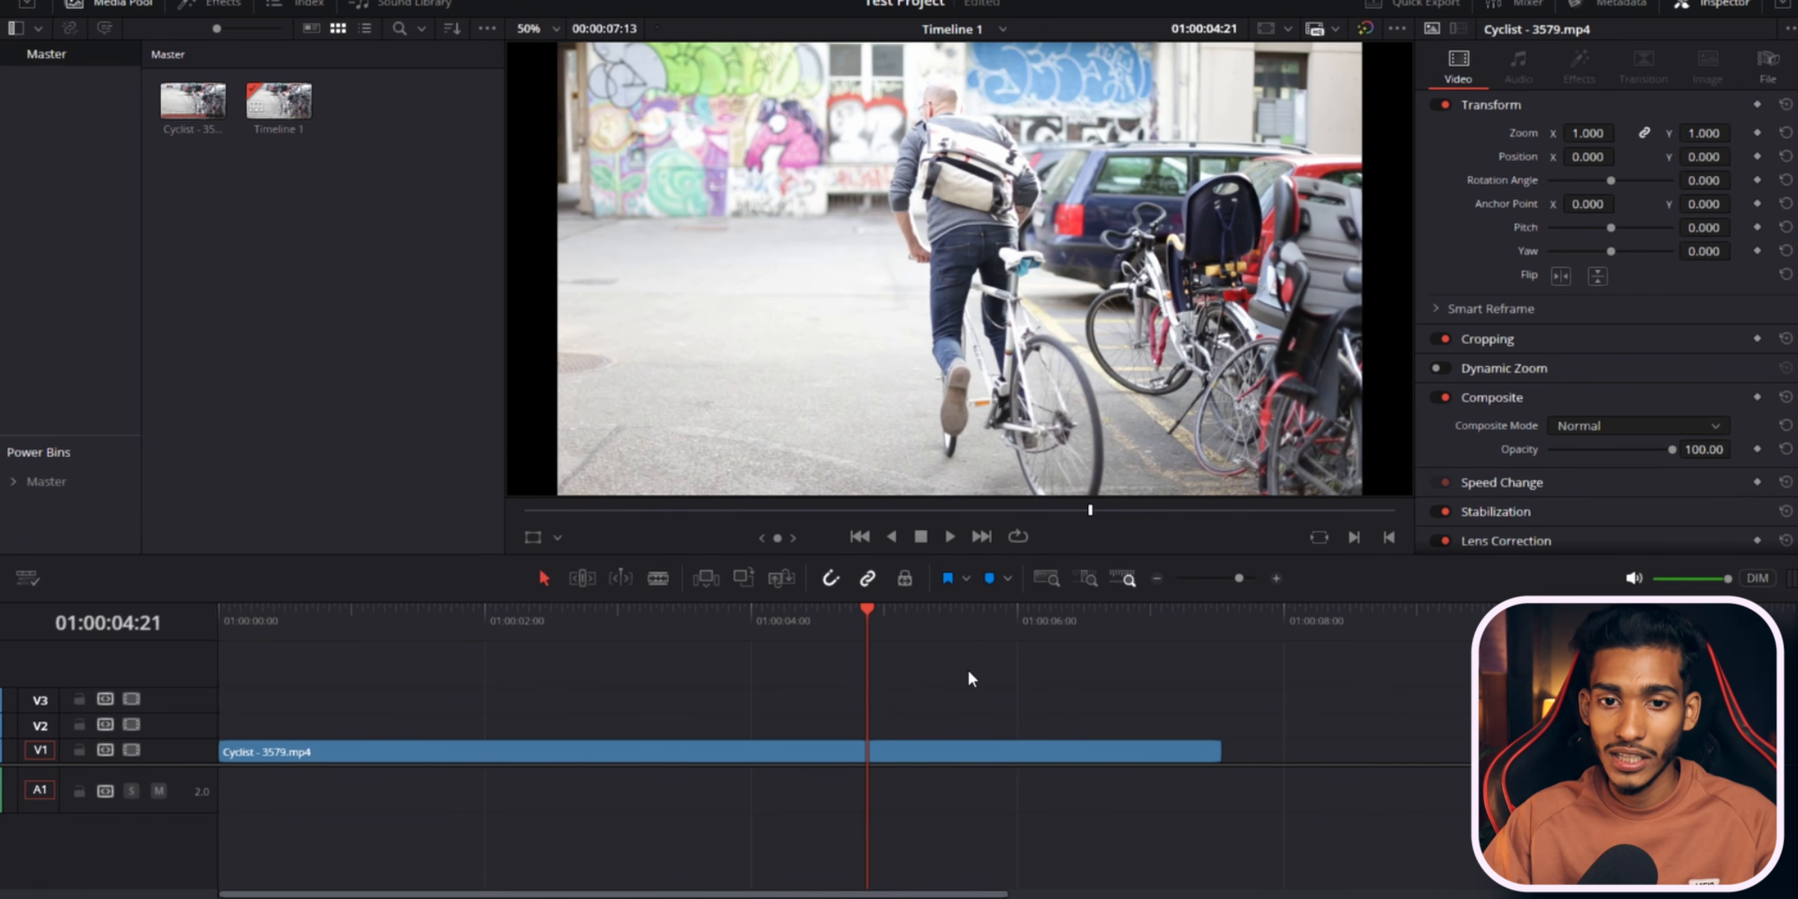
Place the playhead at about 01:00:05:10, step forward three frames, then jump to about 01:00:03:16.
click(940, 624)
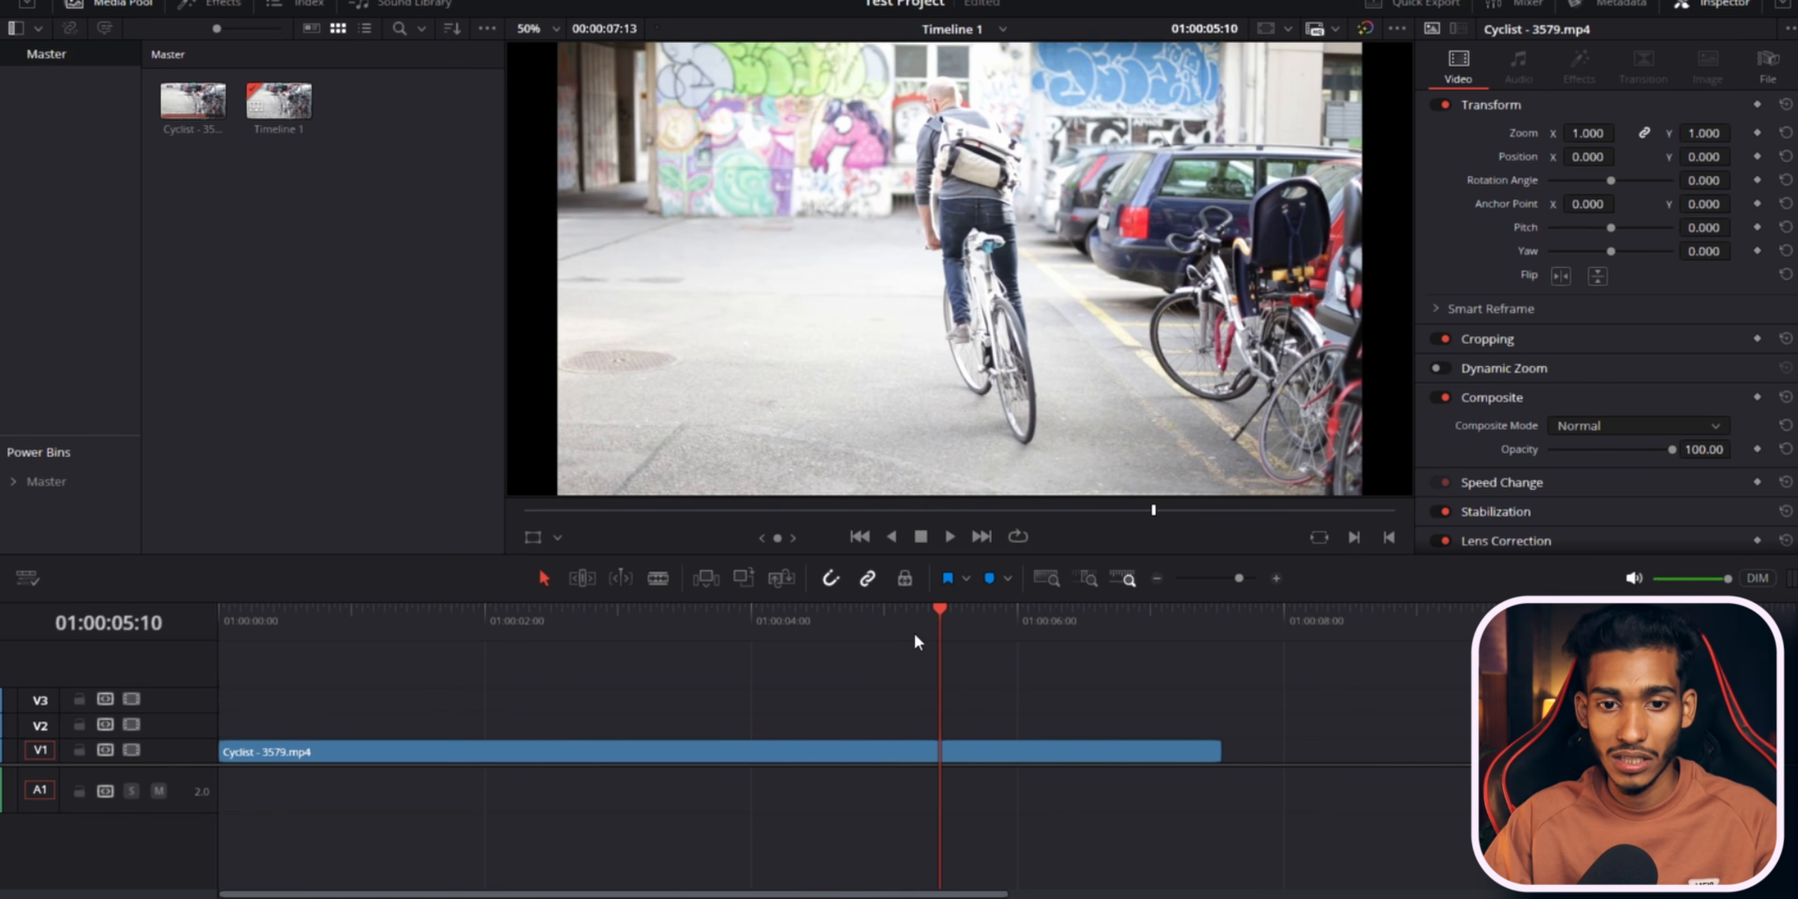
key(Right)
key(Right)
key(Right)
click(707, 620)
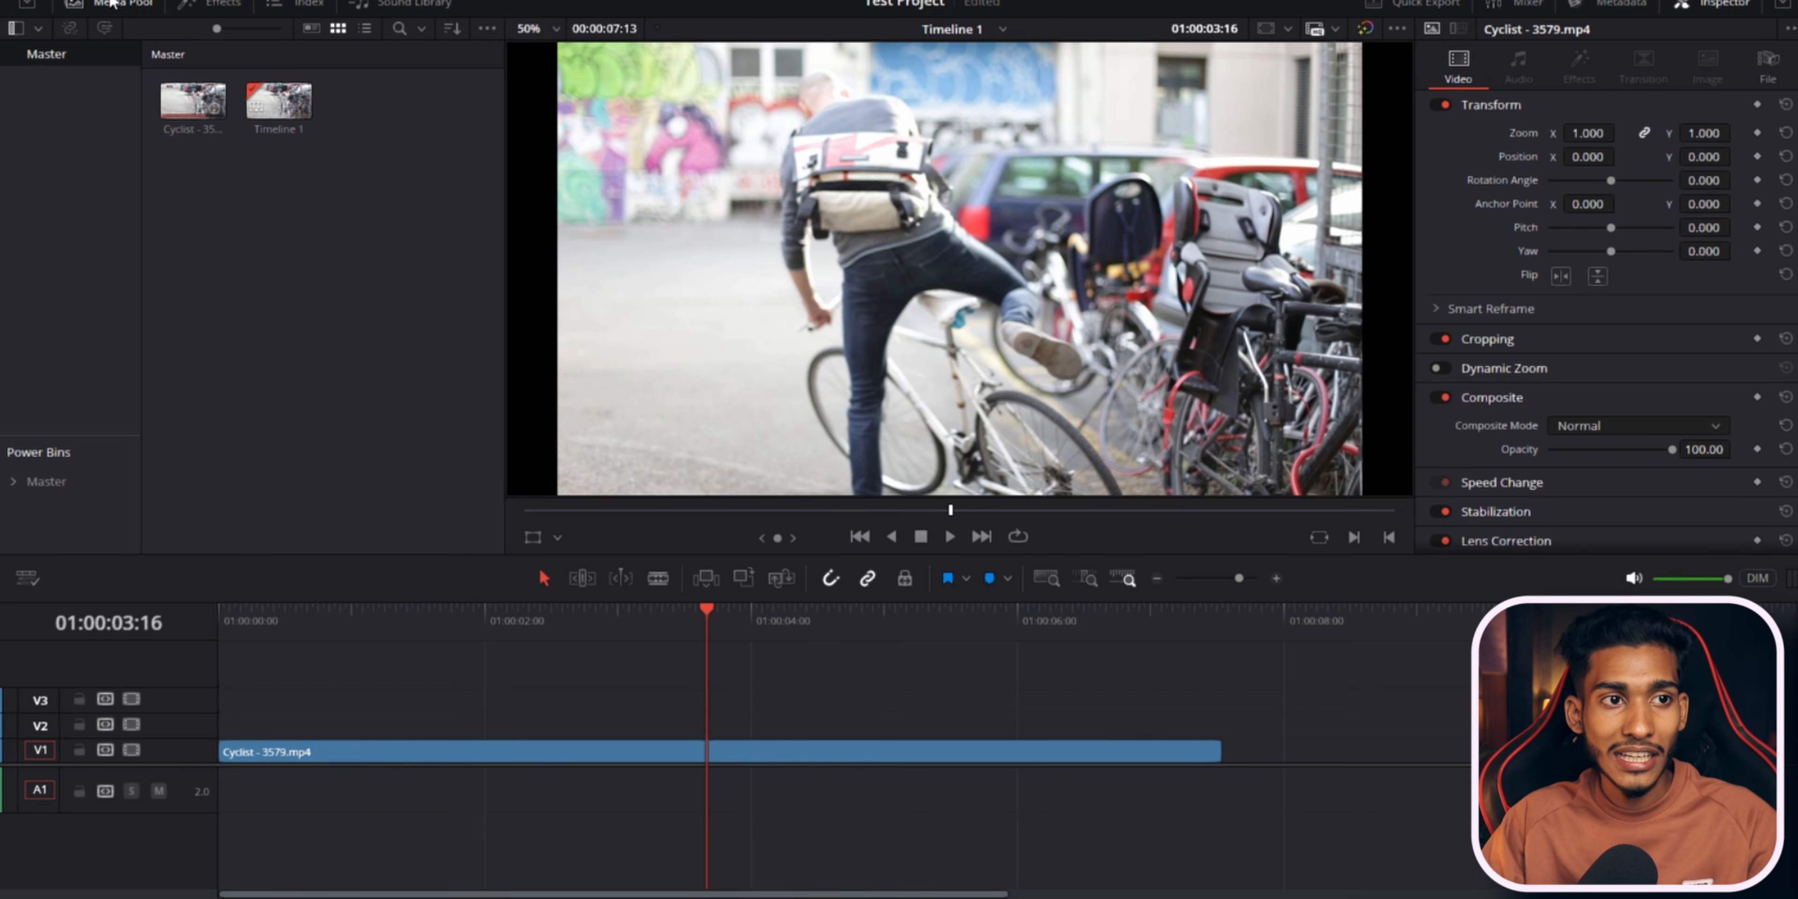
Open Keyboard Customization and browse the shortcuts listed under the Timeline, Clip, Mark and Playback command categories.
click(70, 0)
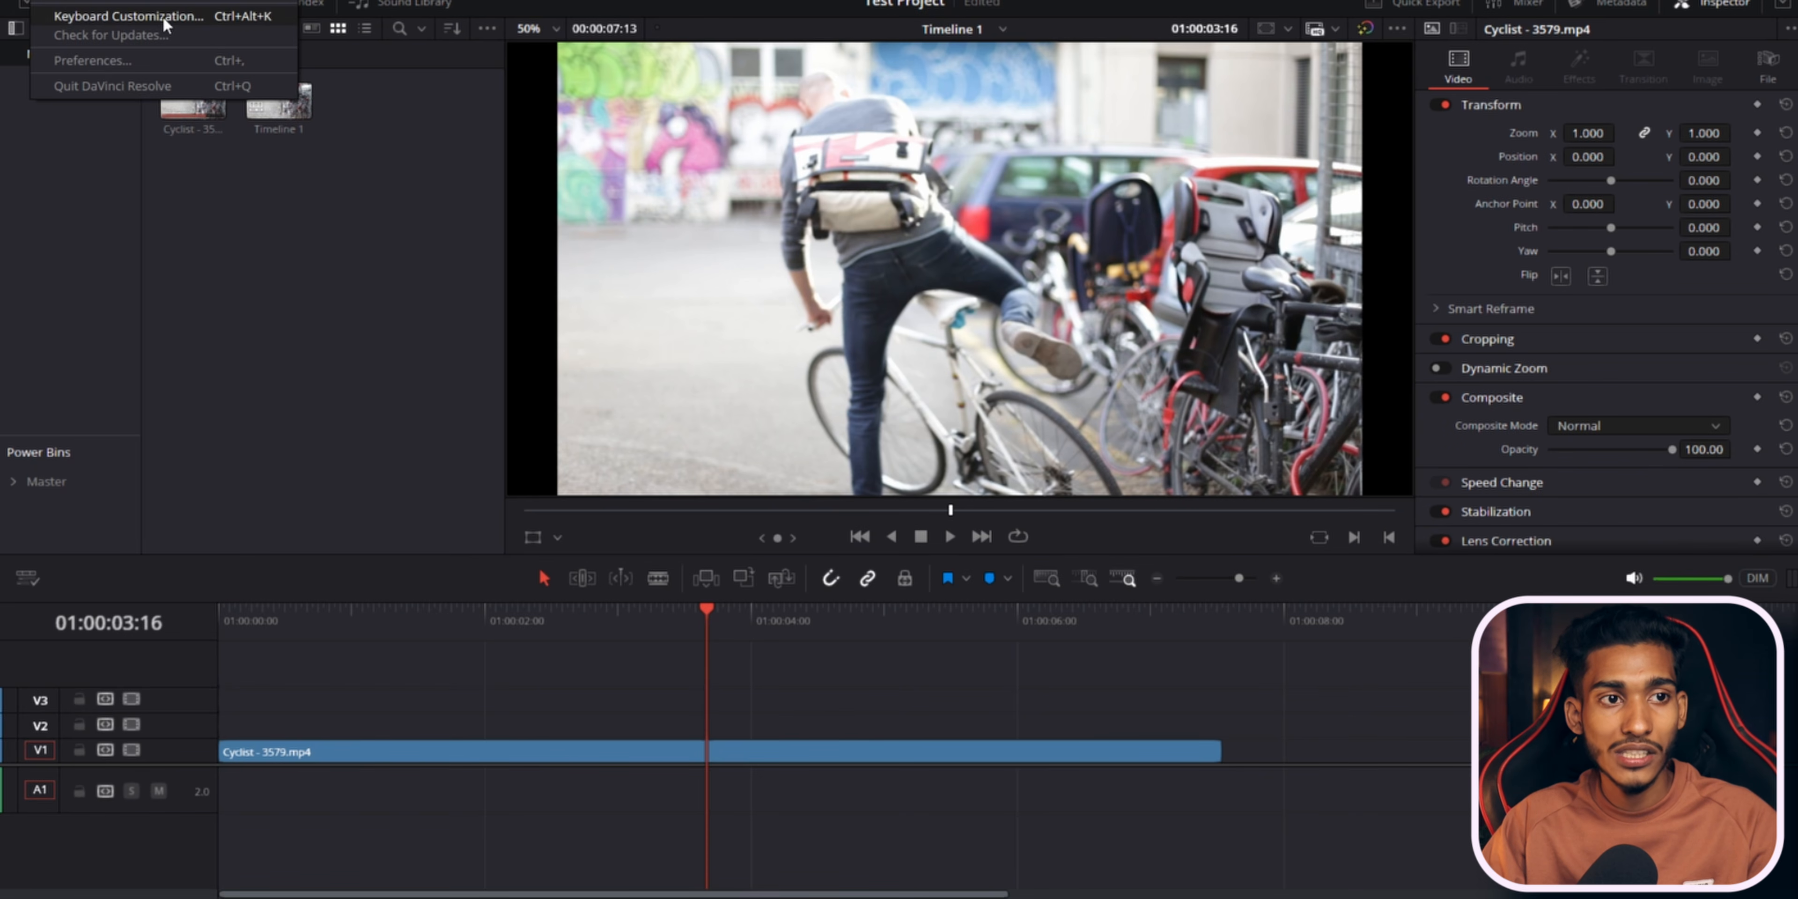
click(165, 23)
drag(867, 100, 810, 91)
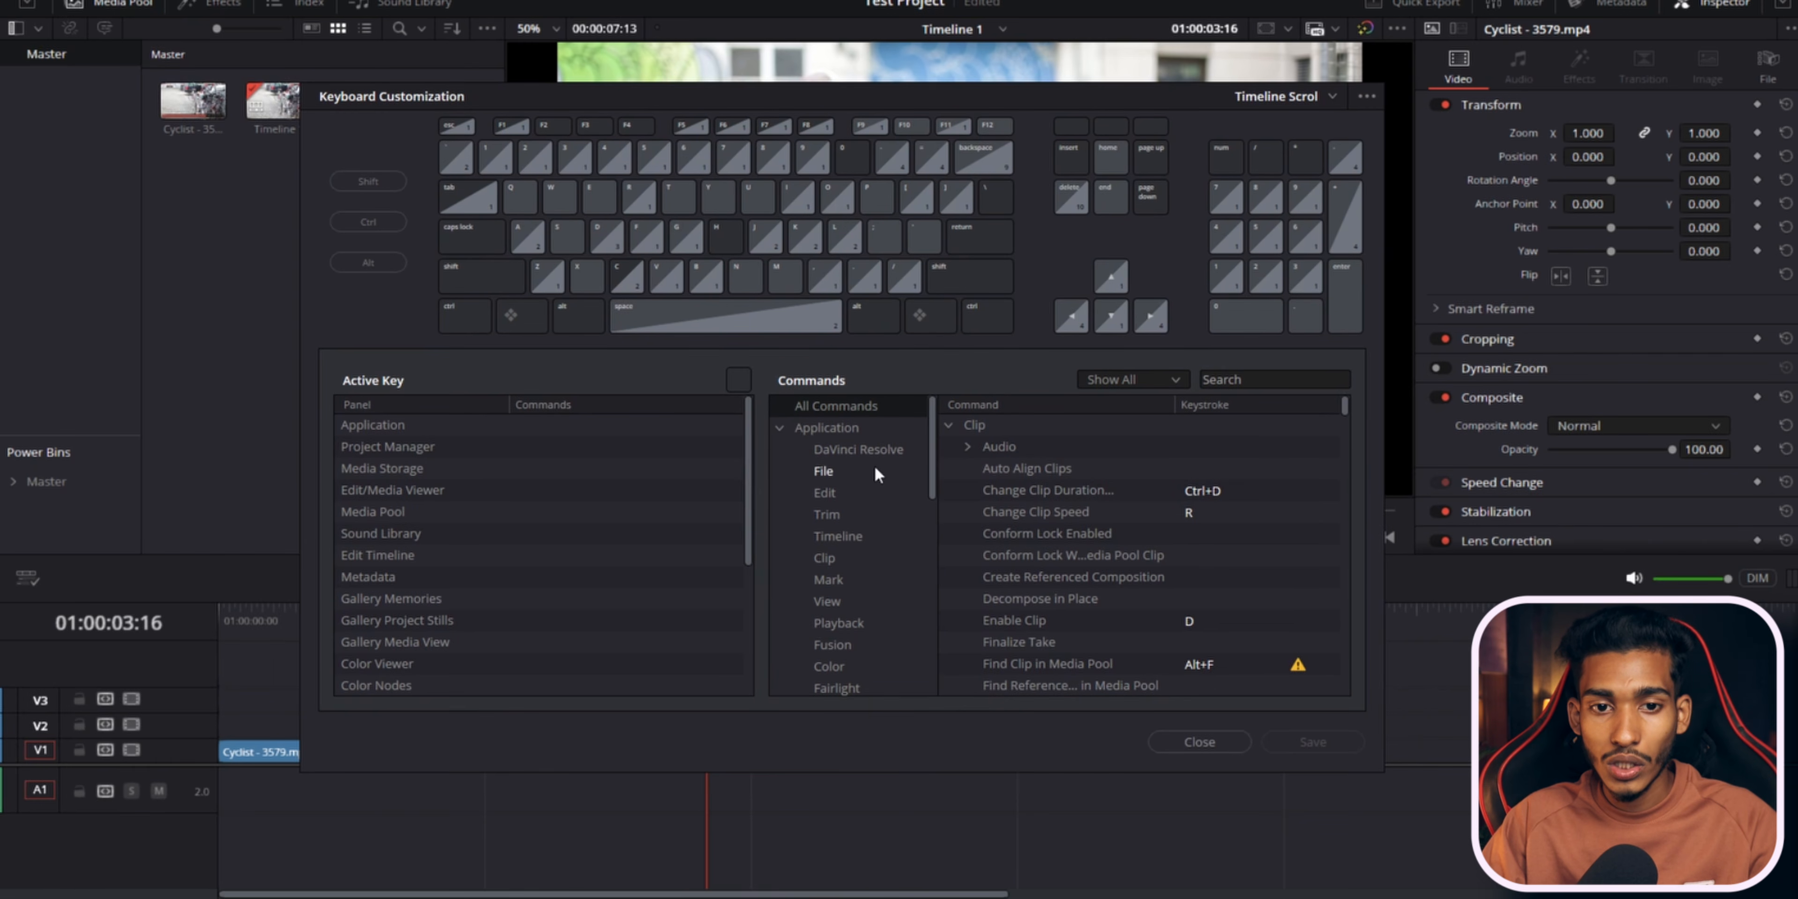
click(858, 538)
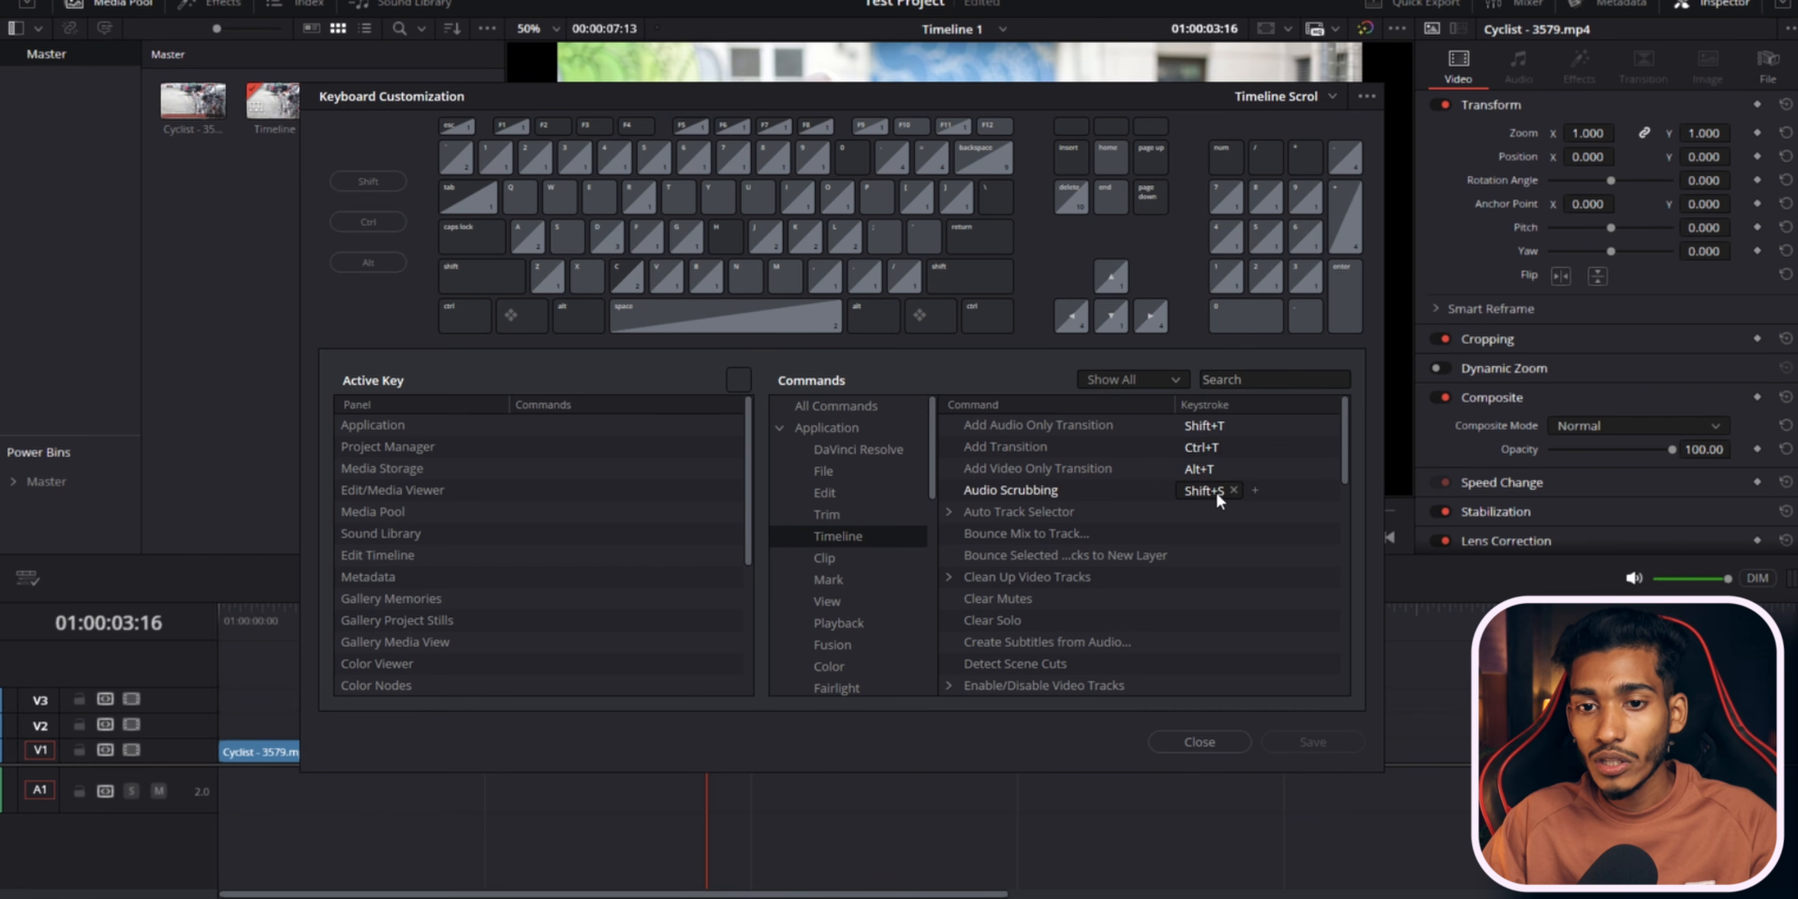
scroll(1116, 535, down, 3)
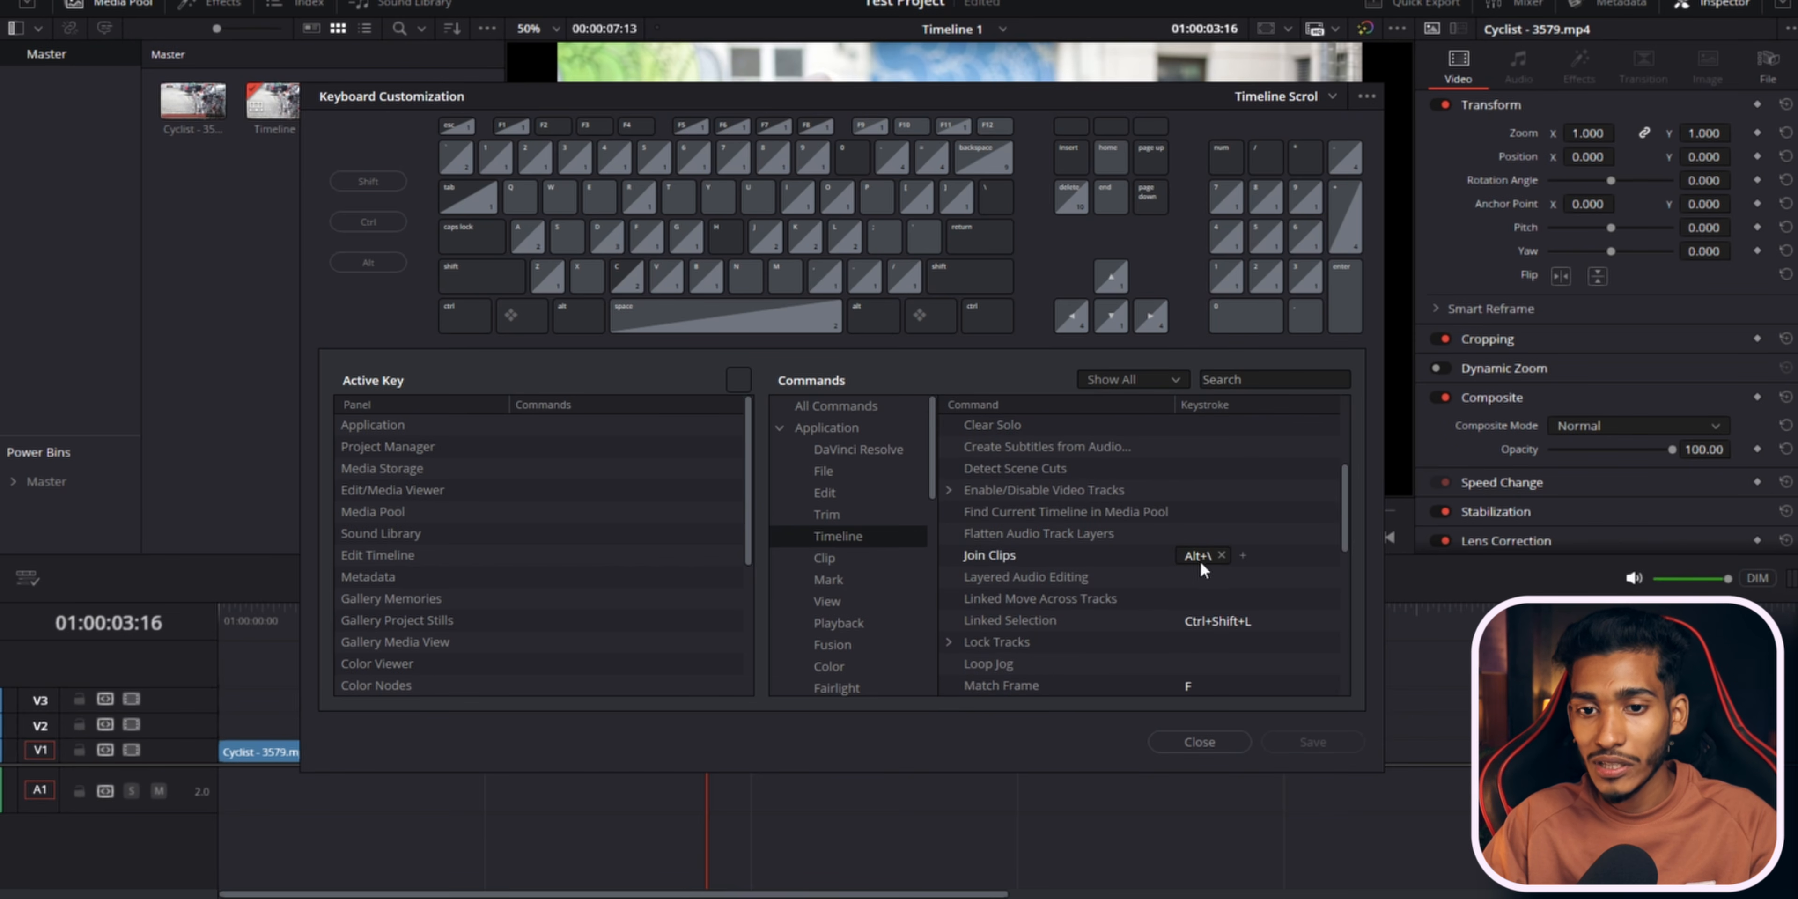
scroll(1074, 556, down, 1)
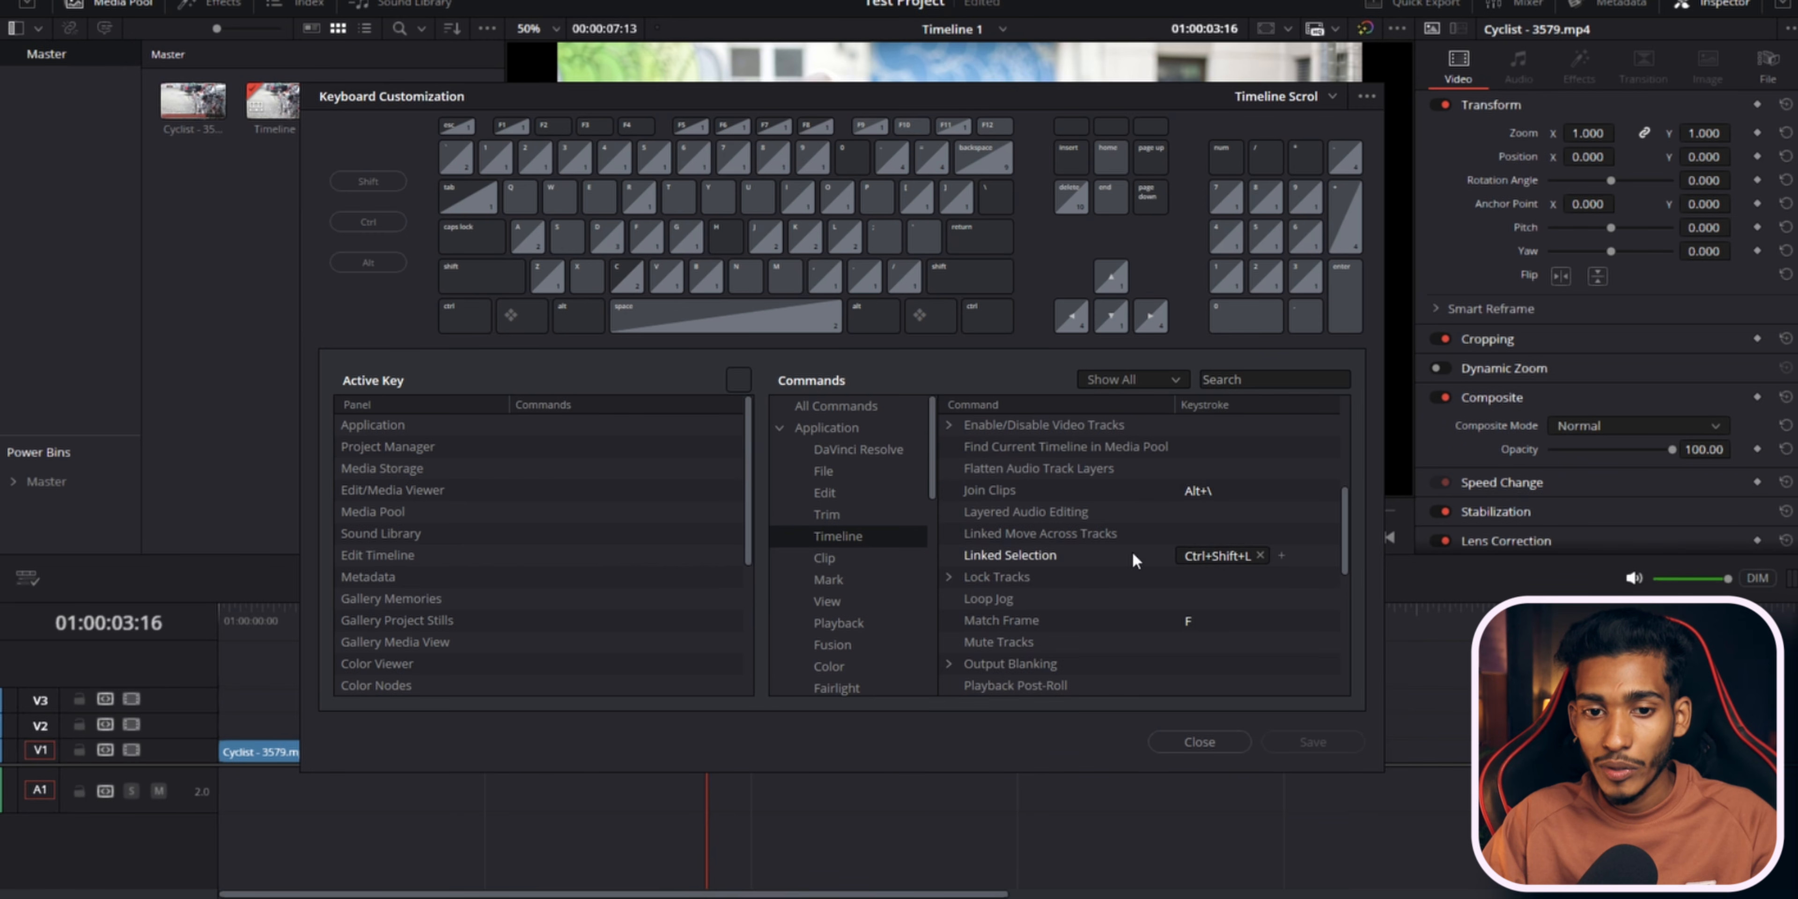
click(853, 578)
scroll(879, 545, down, 1)
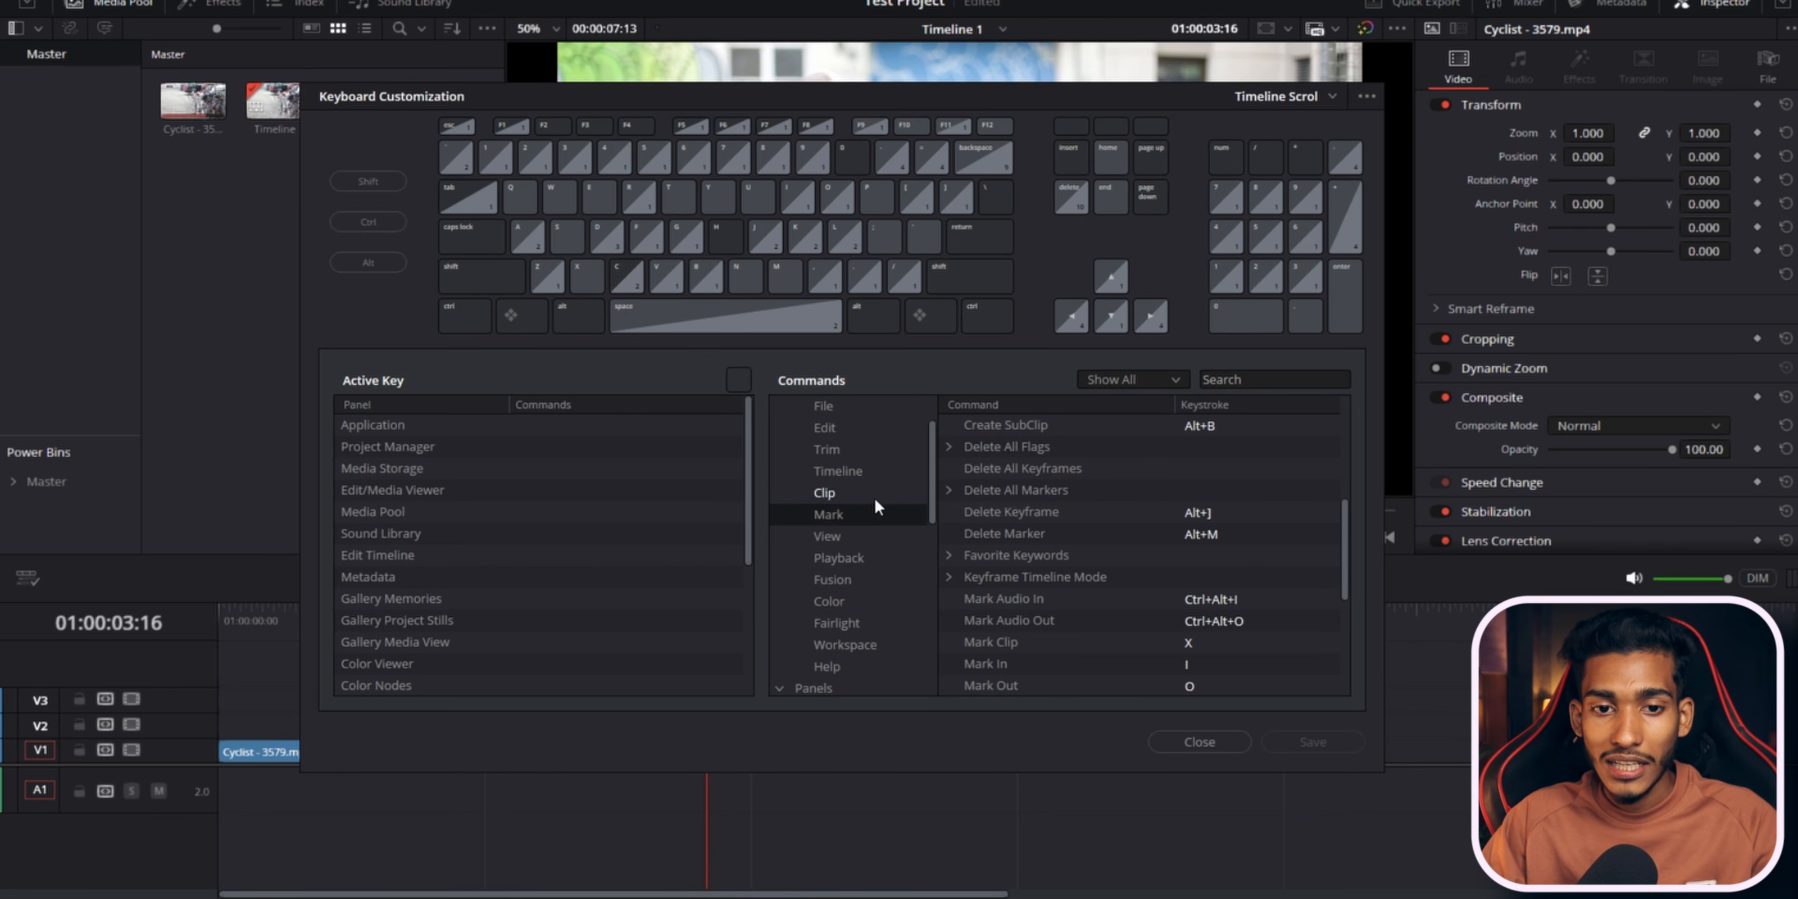
click(873, 495)
click(875, 540)
click(876, 557)
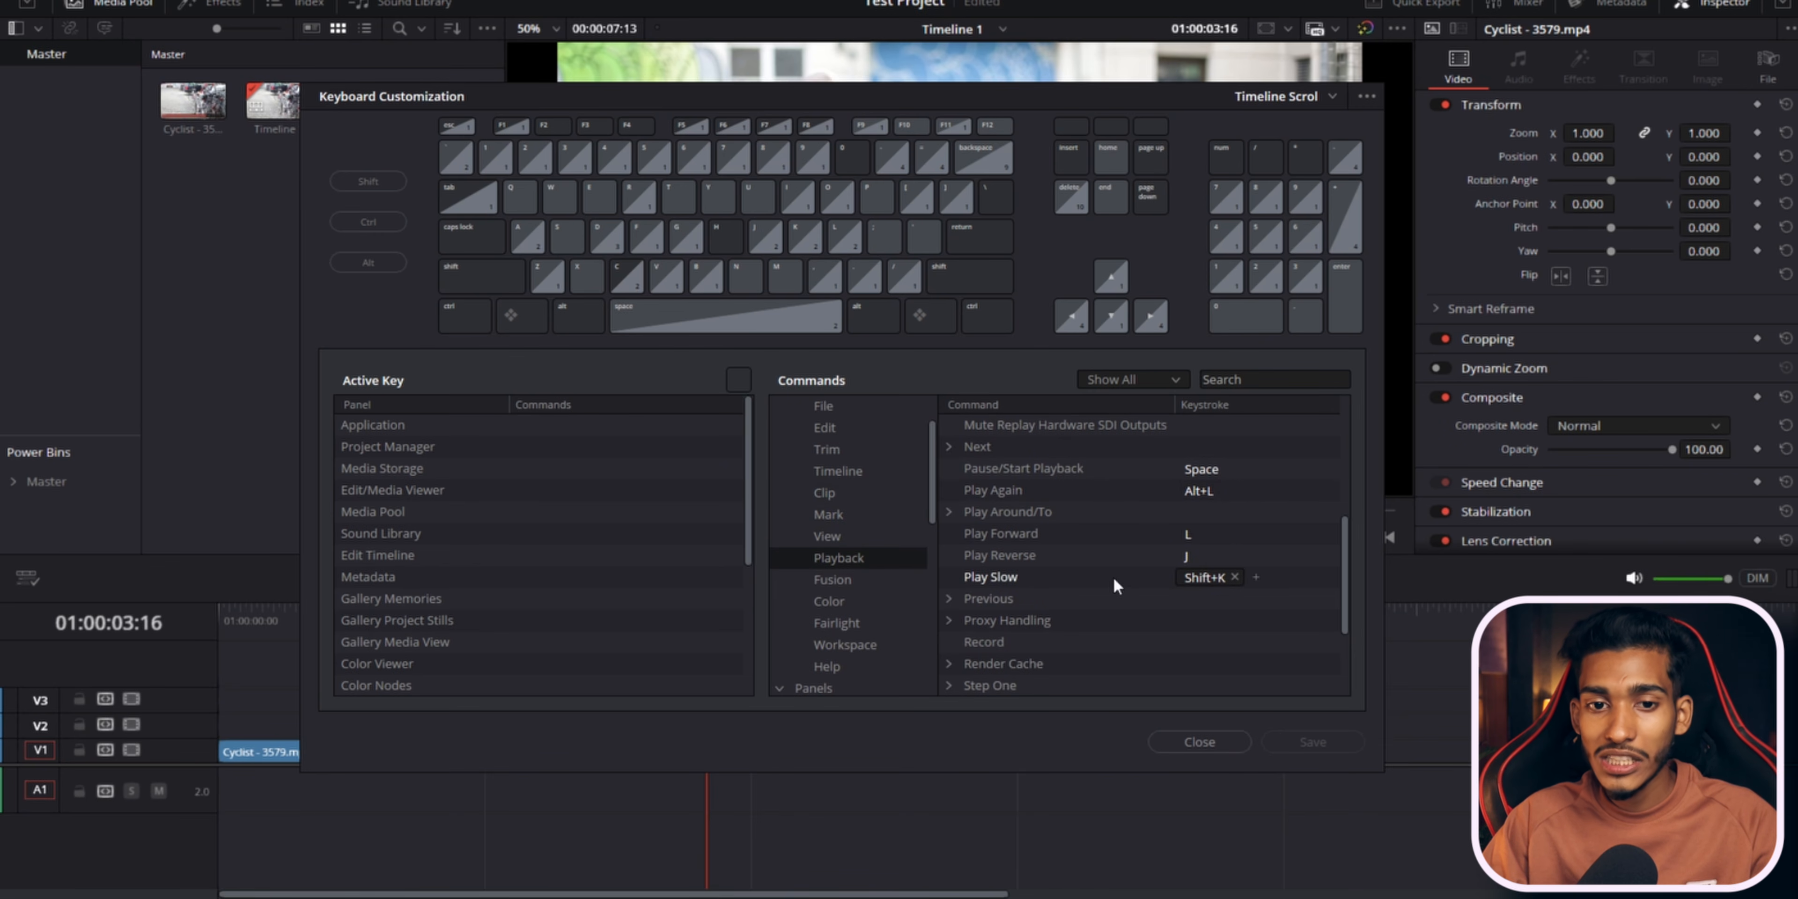
scroll(1114, 578, up, 1)
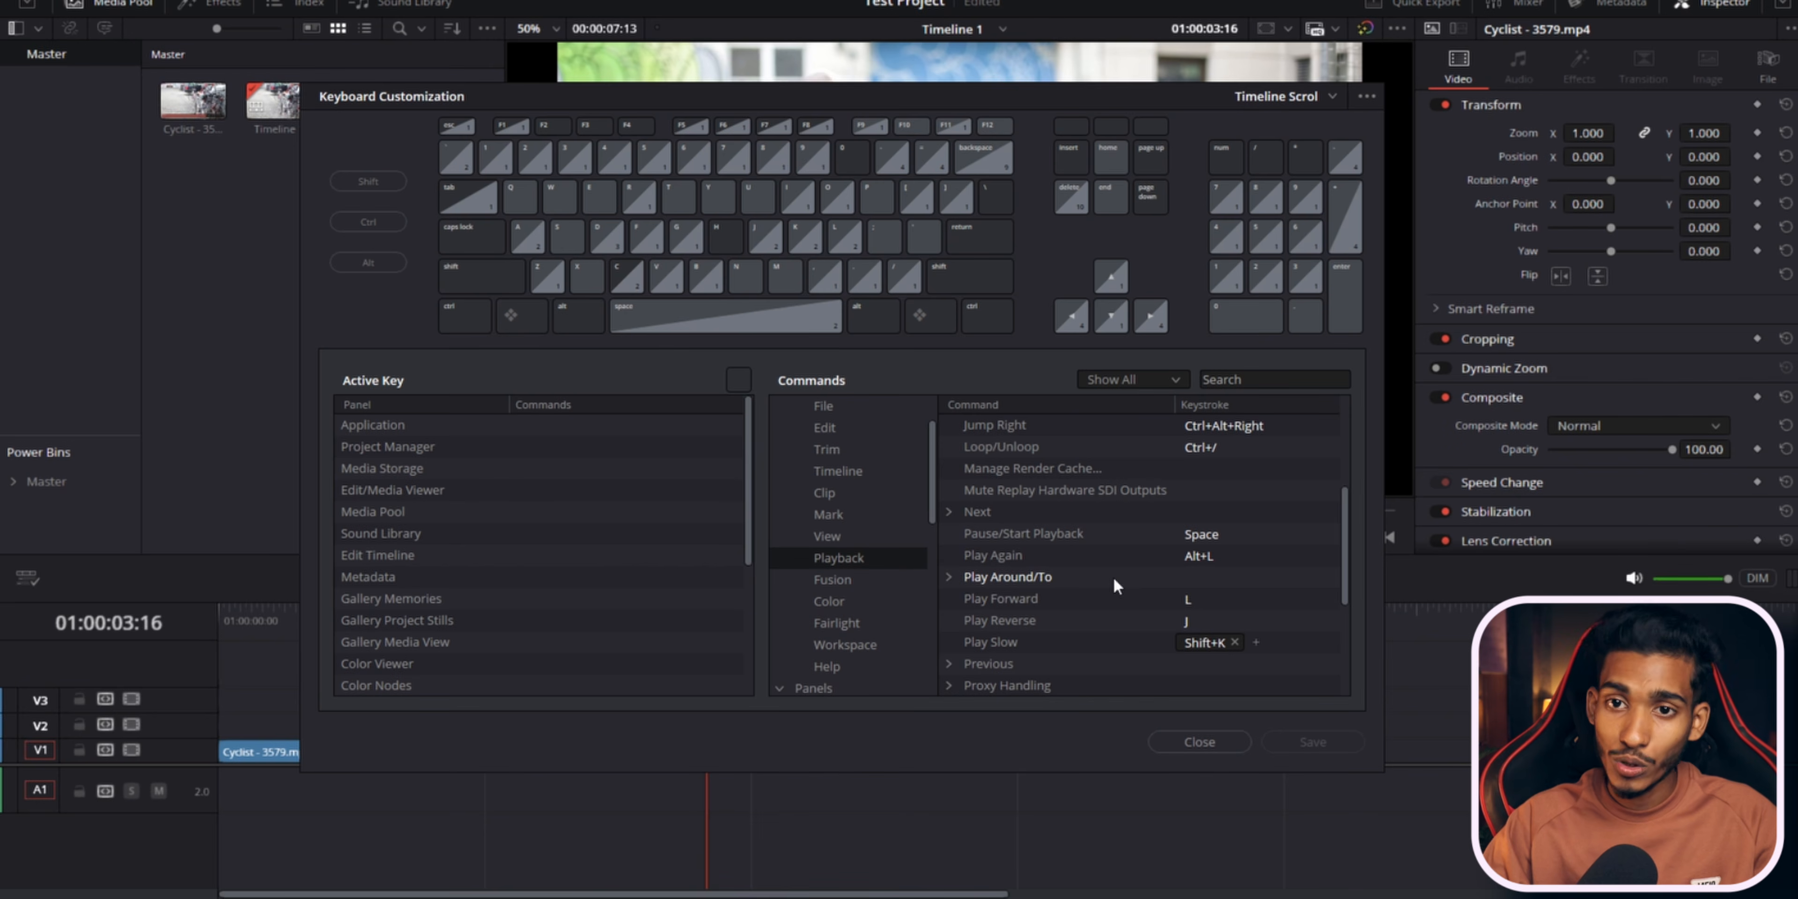
Try to add Ctrl+D as an extra keystroke for the Play Again playback command.
click(1202, 555)
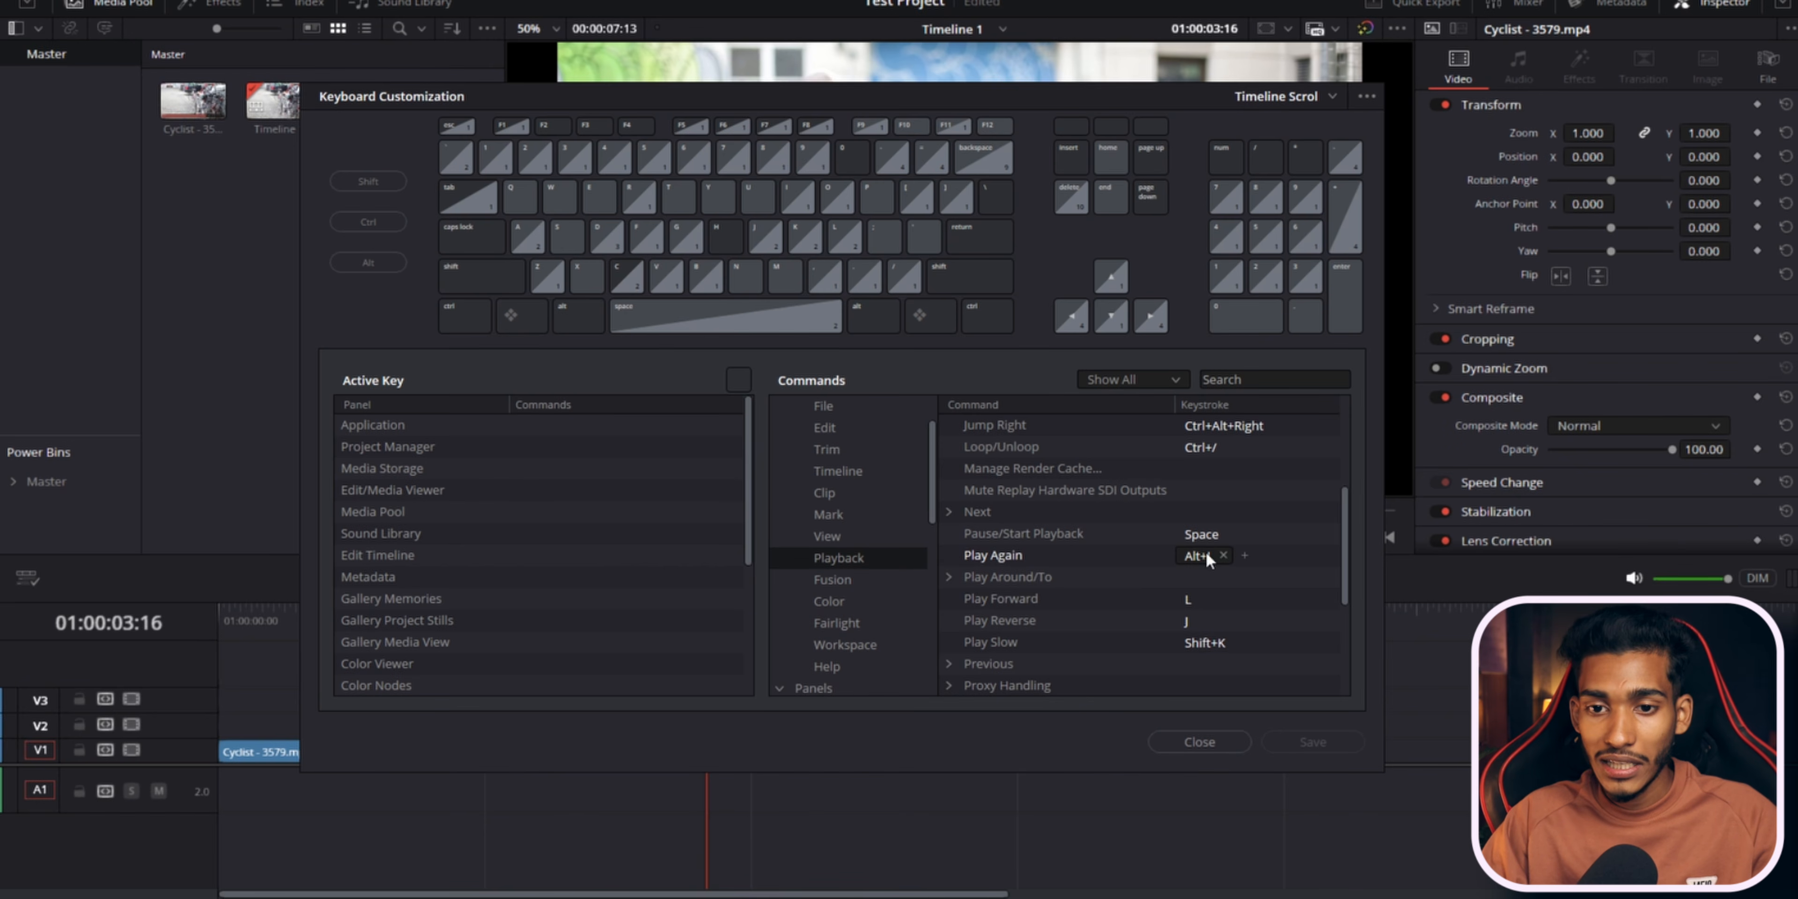
click(1241, 556)
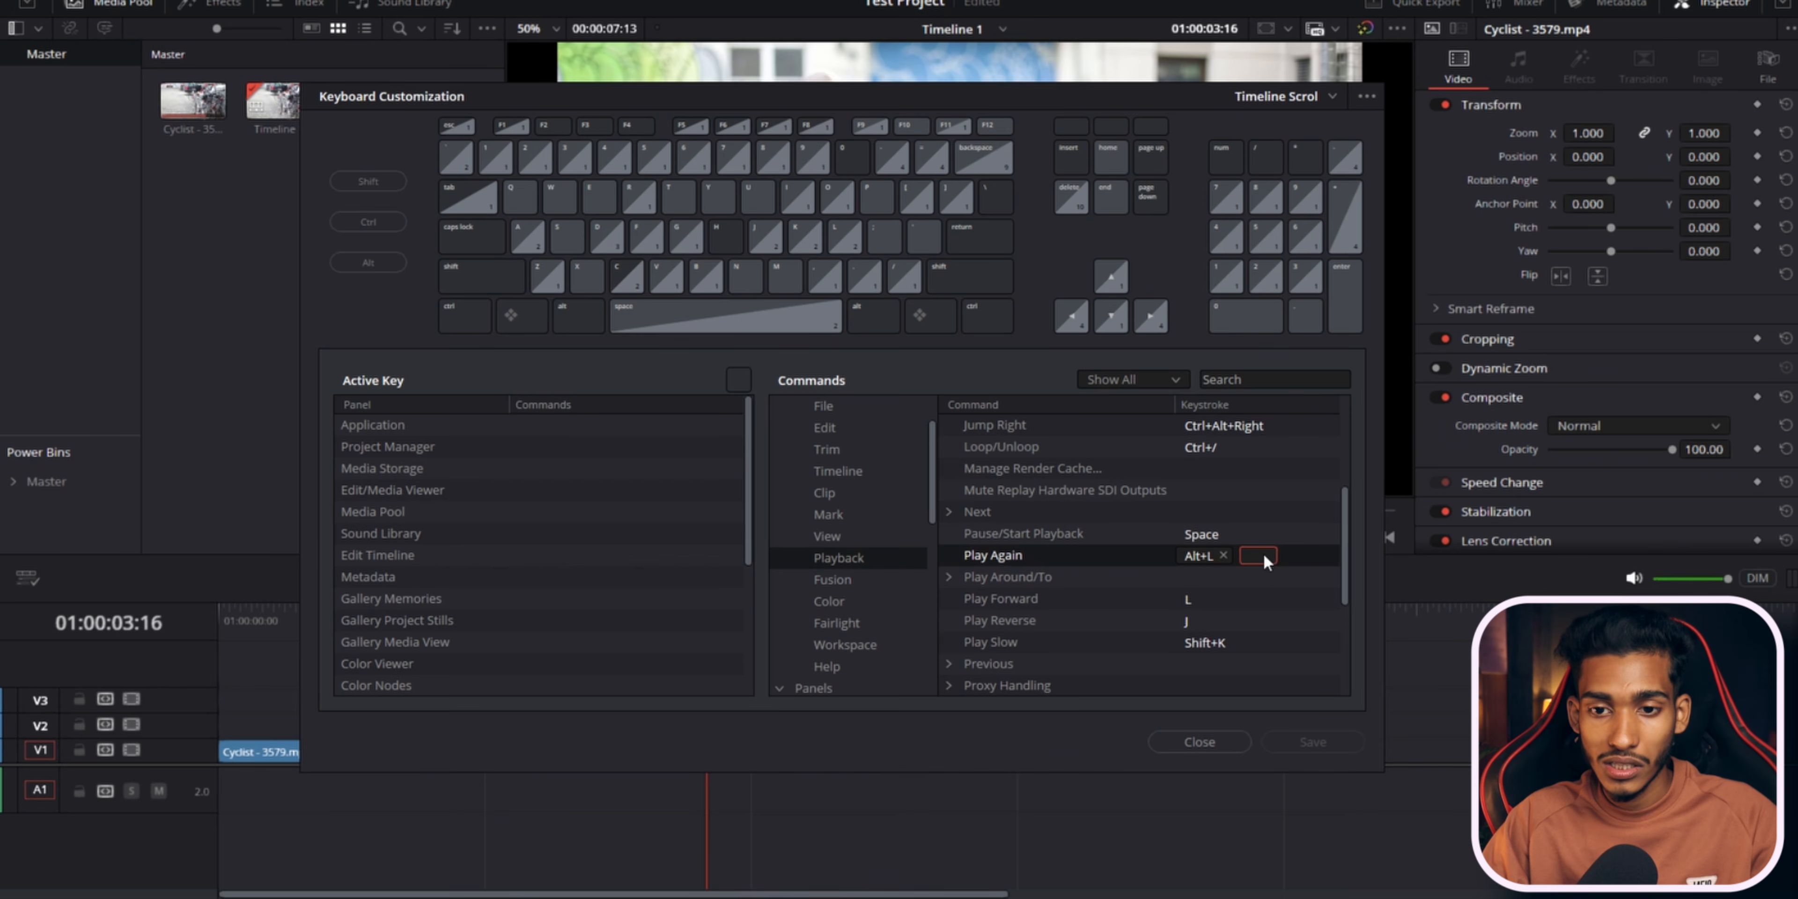
key(ctrl+d)
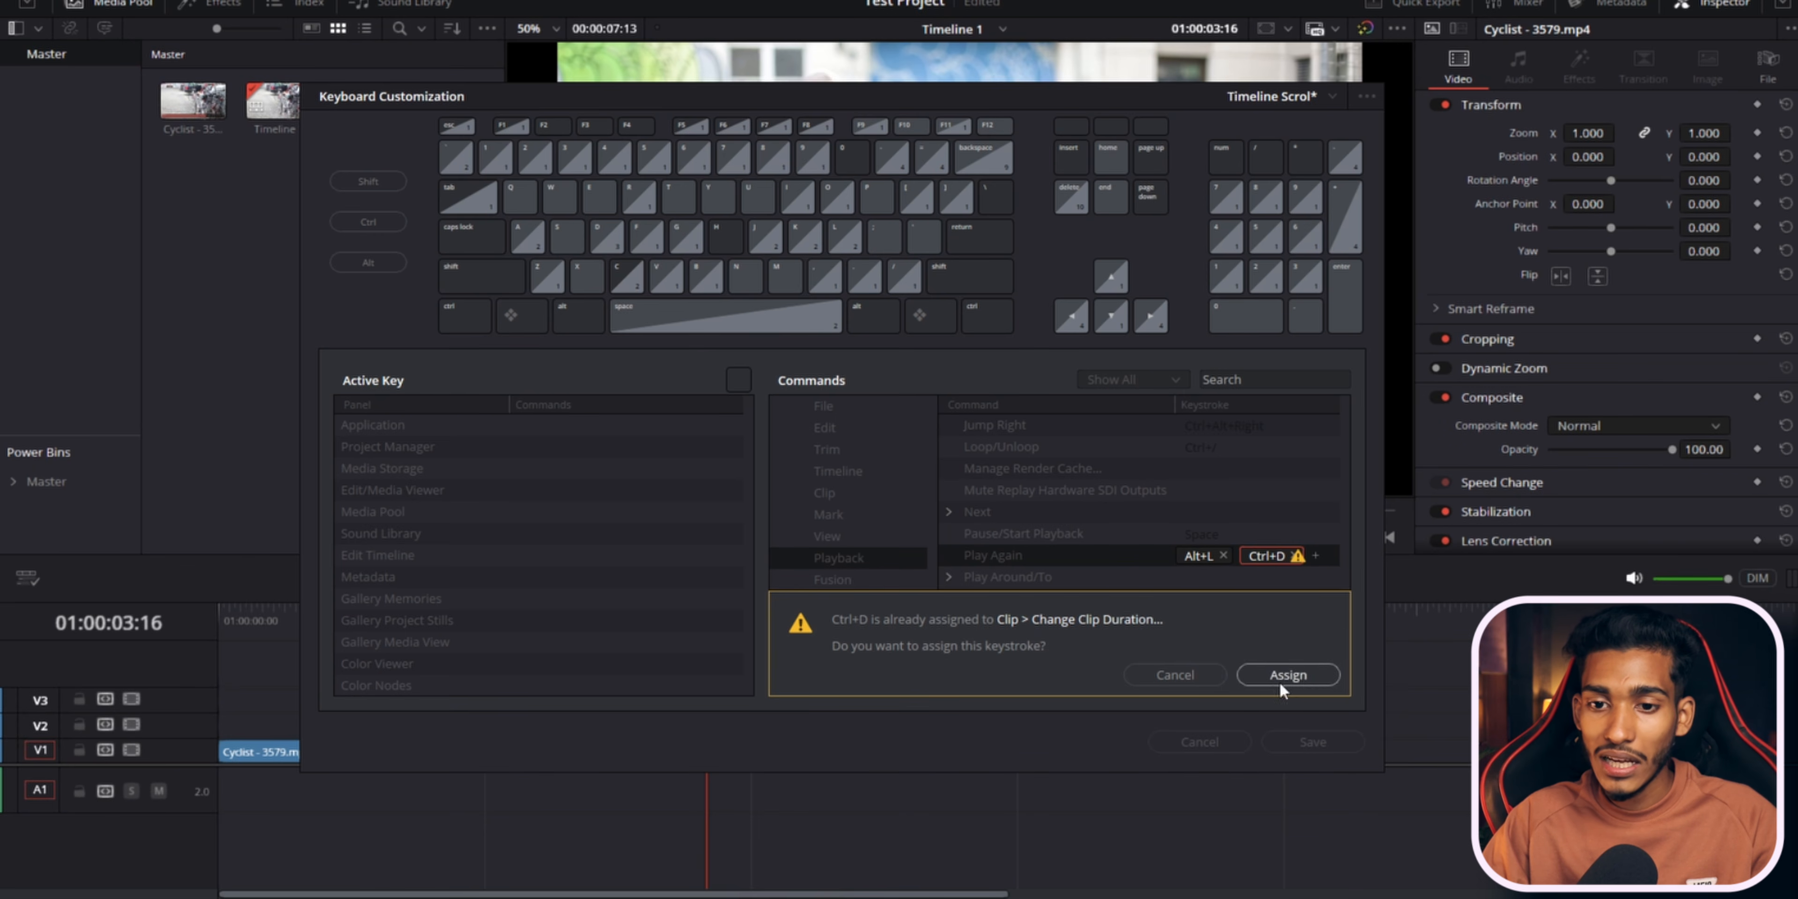
click(1173, 674)
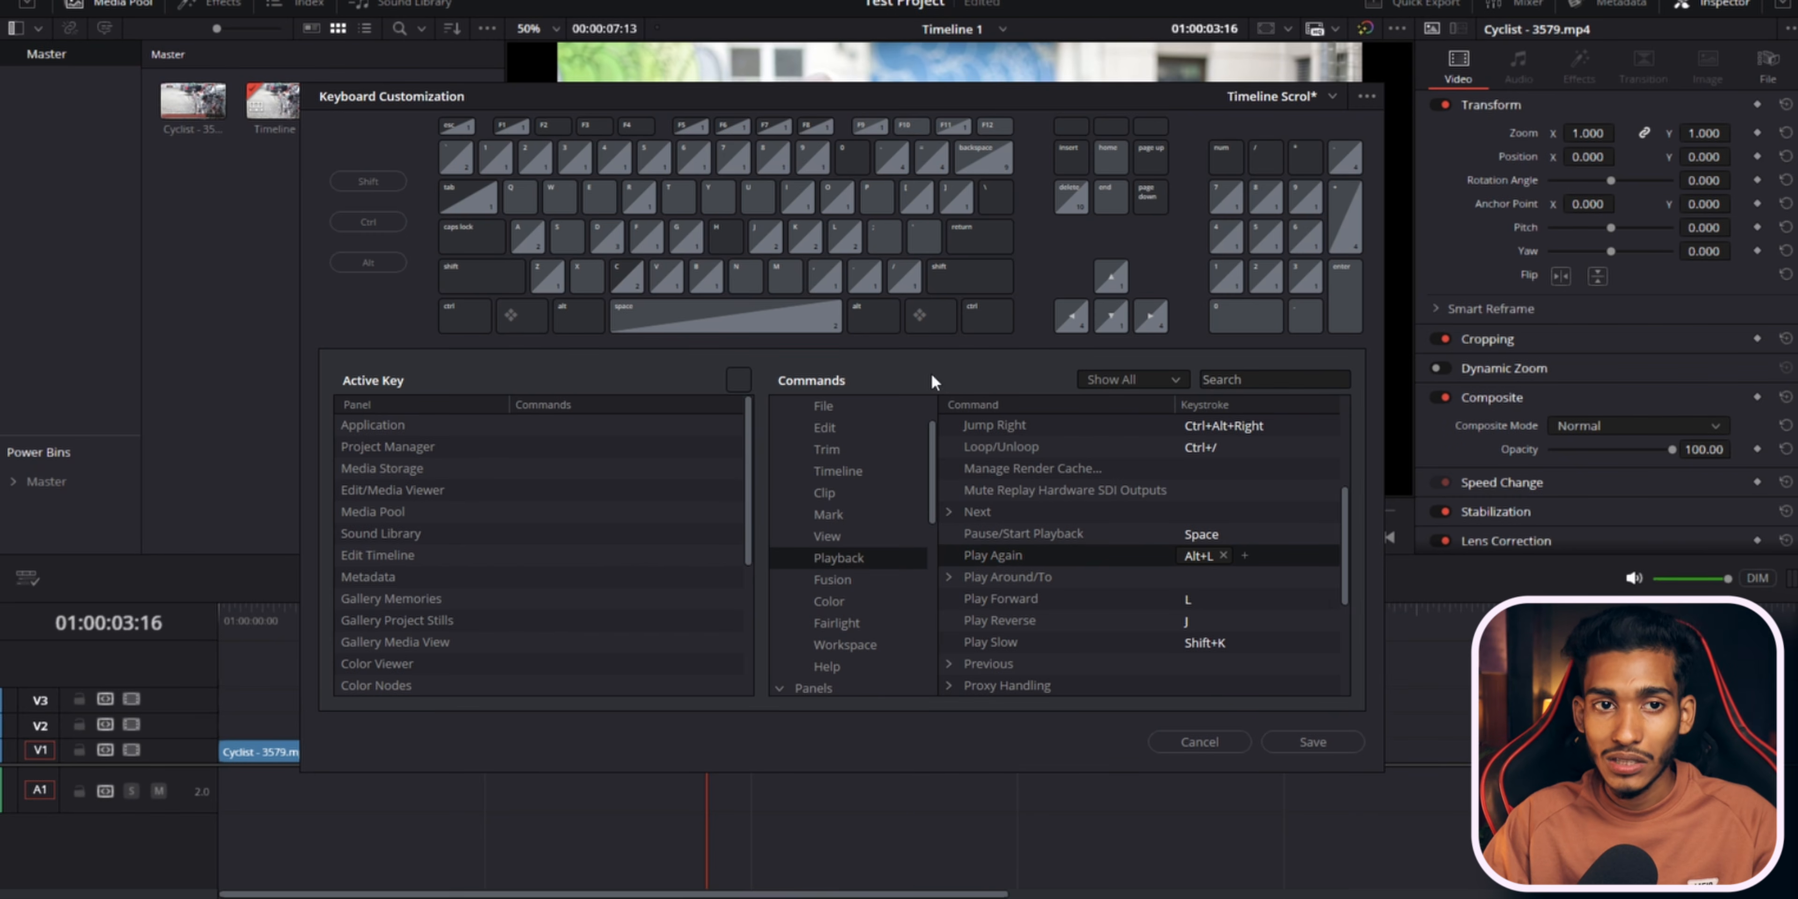
Try to switch the keyboard preset to Adobe Premiere Pro, then cancel discarding the current changes.
click(1332, 91)
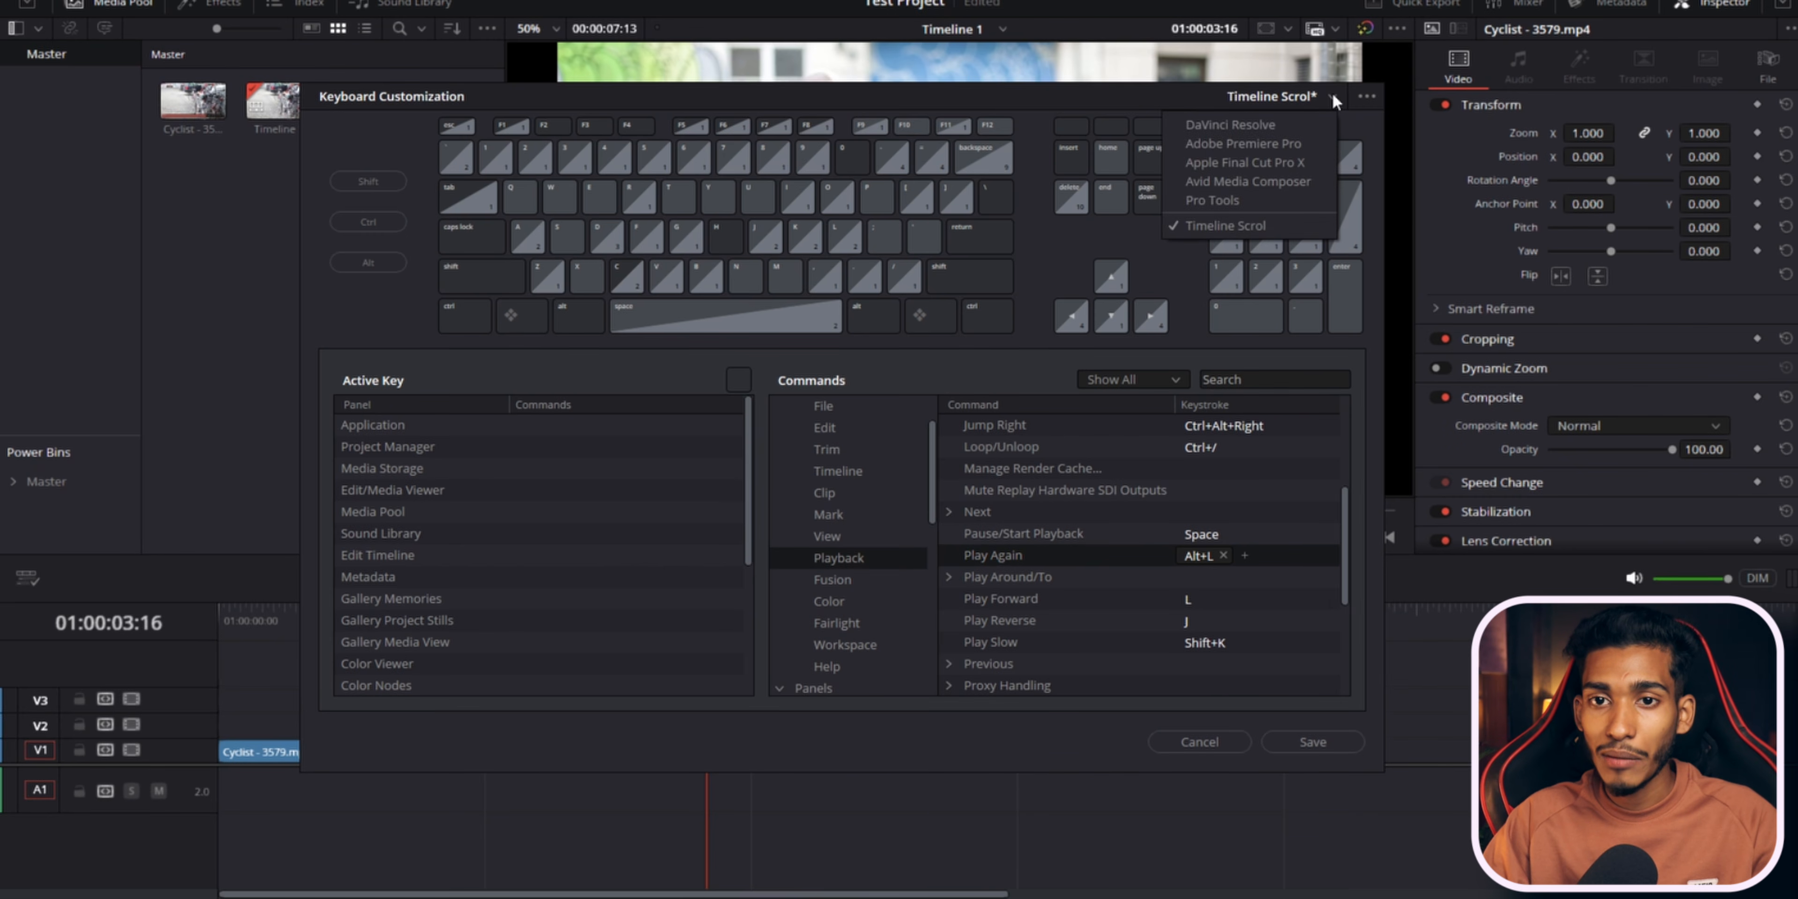
click(1183, 97)
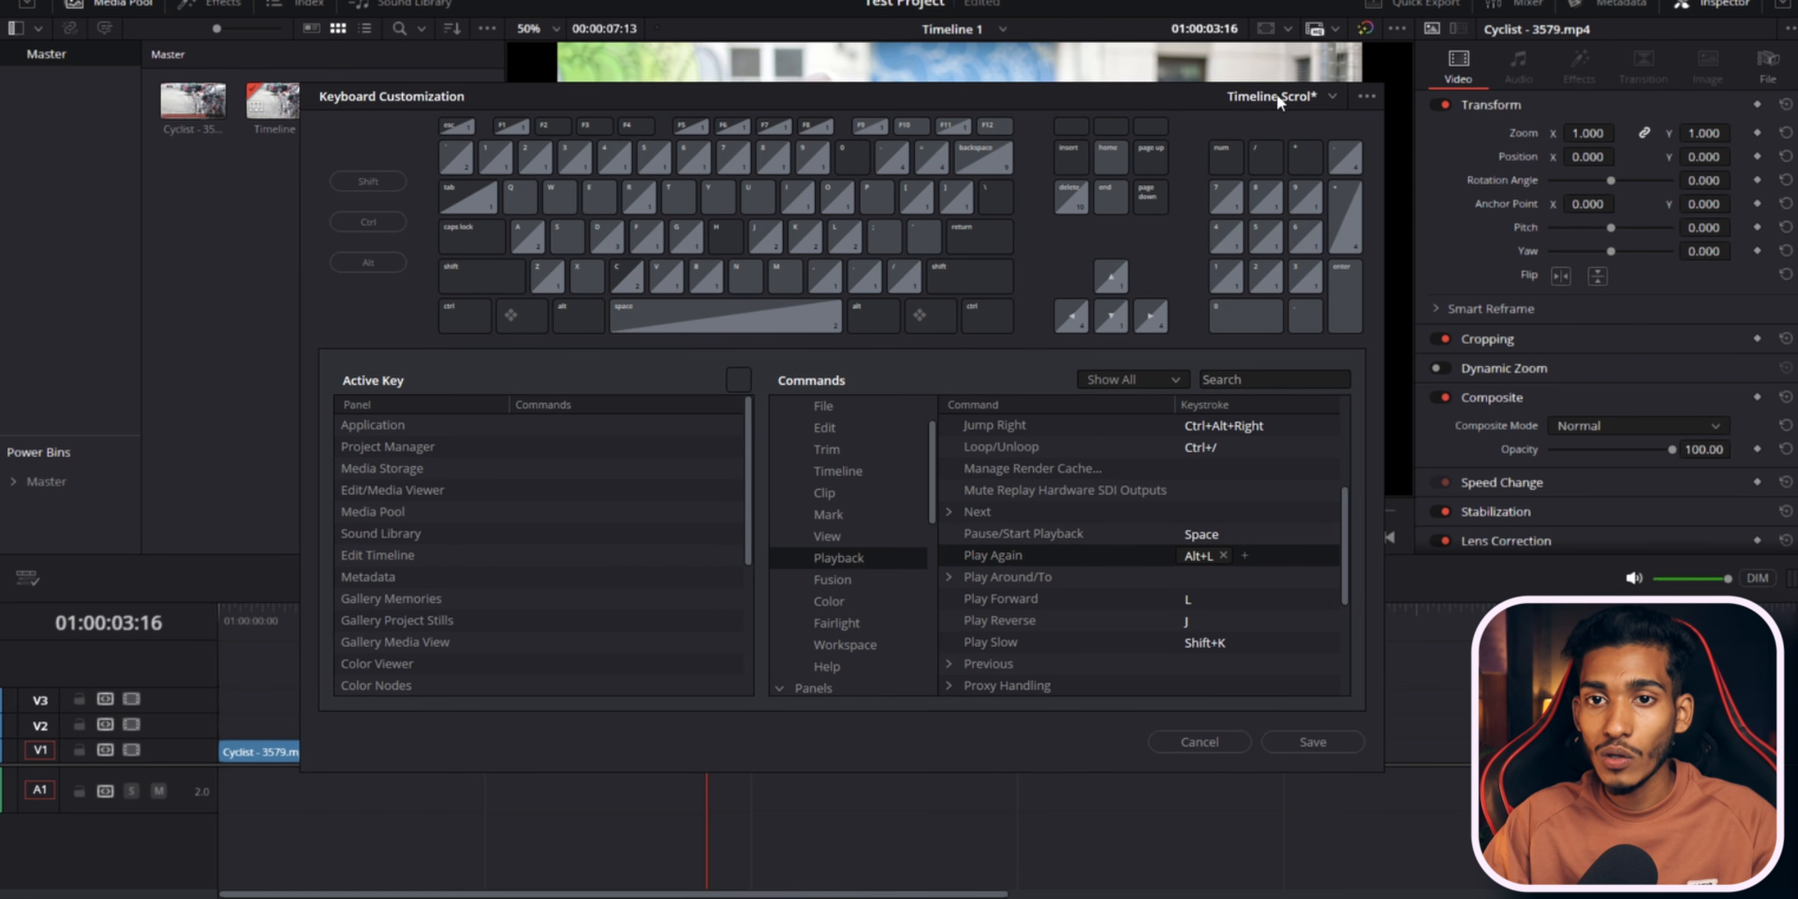
click(1332, 98)
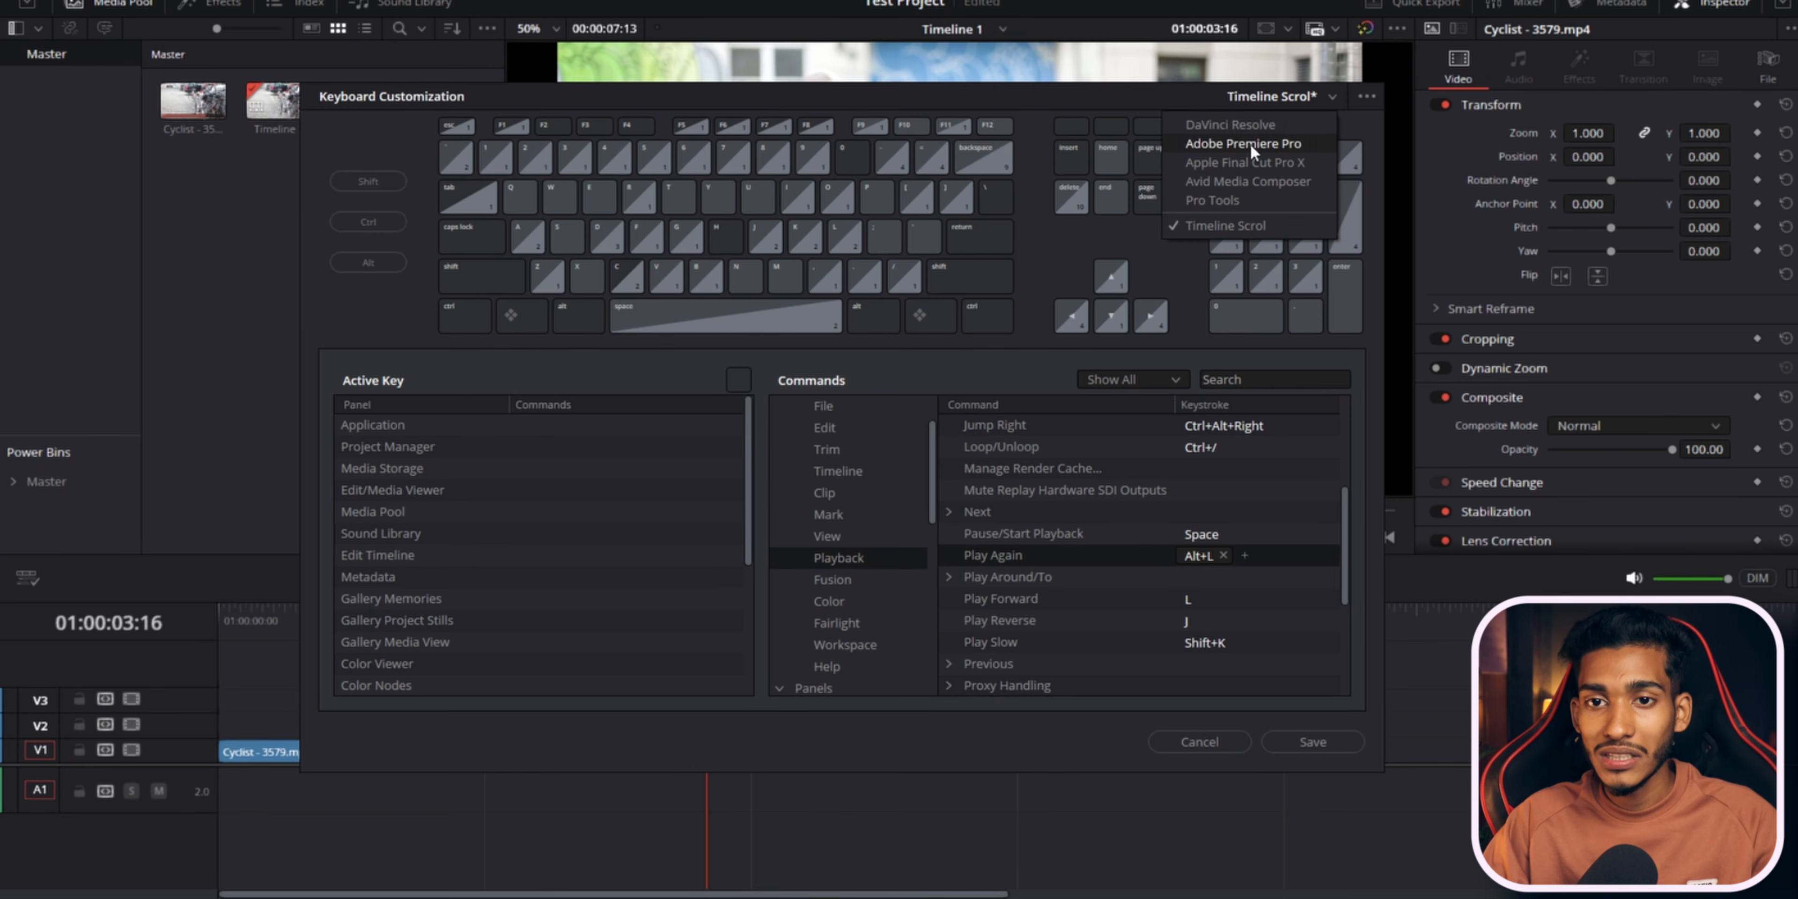
click(1153, 89)
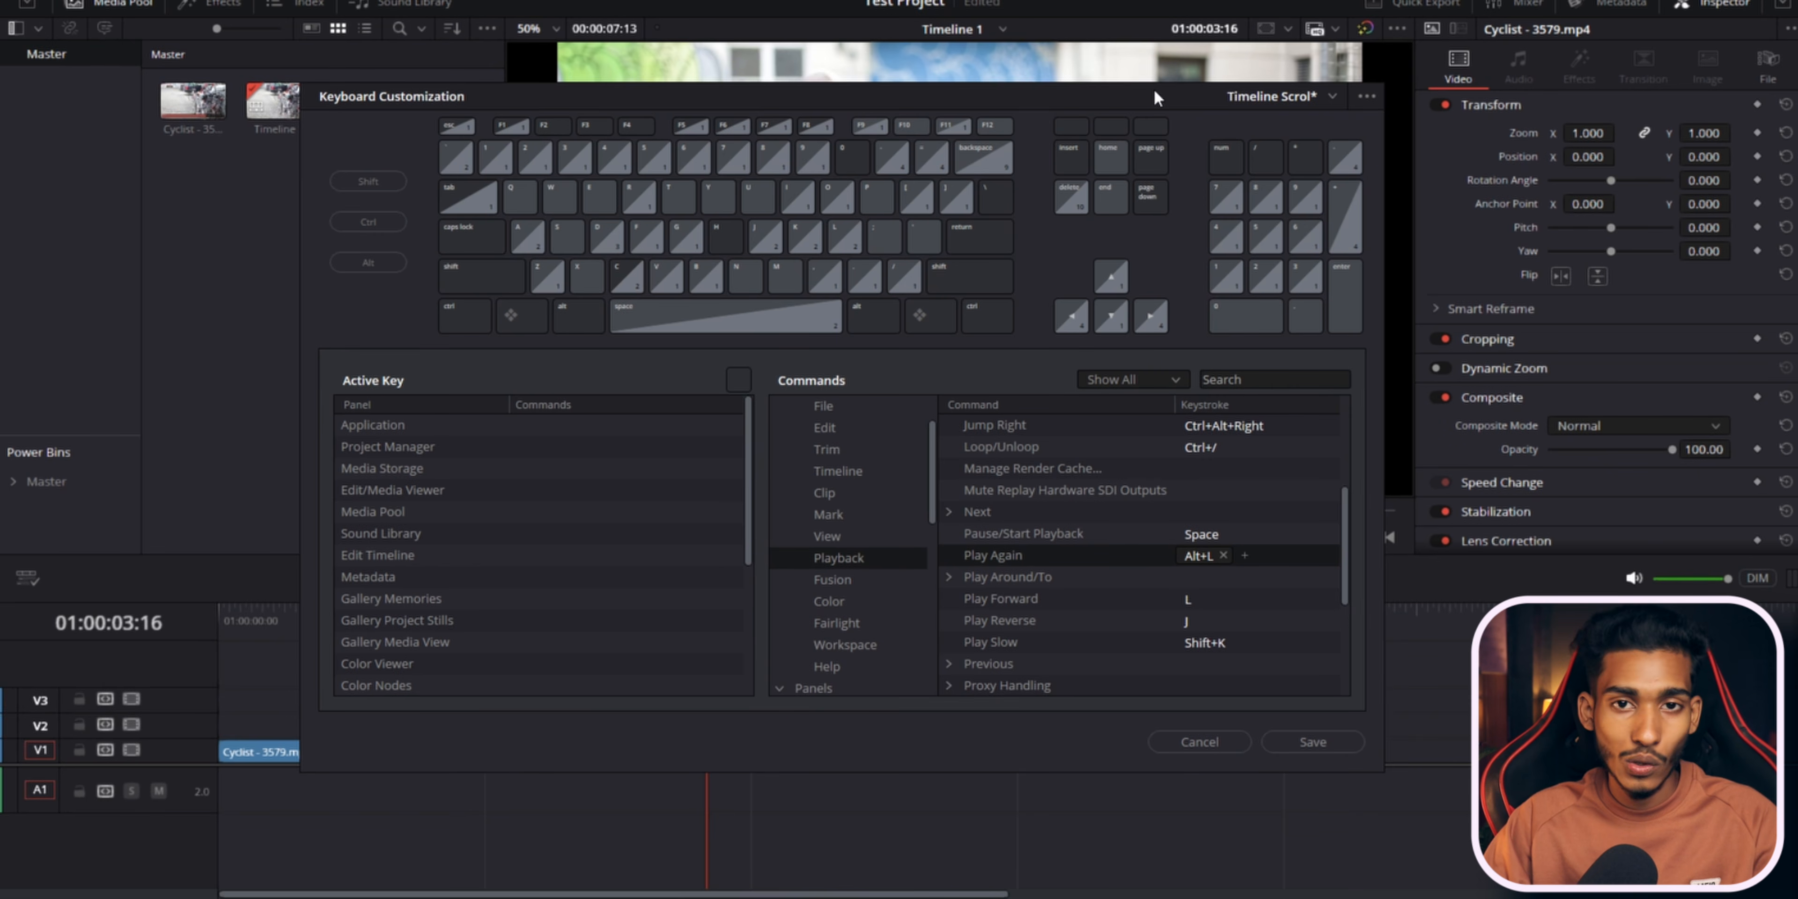
click(1331, 98)
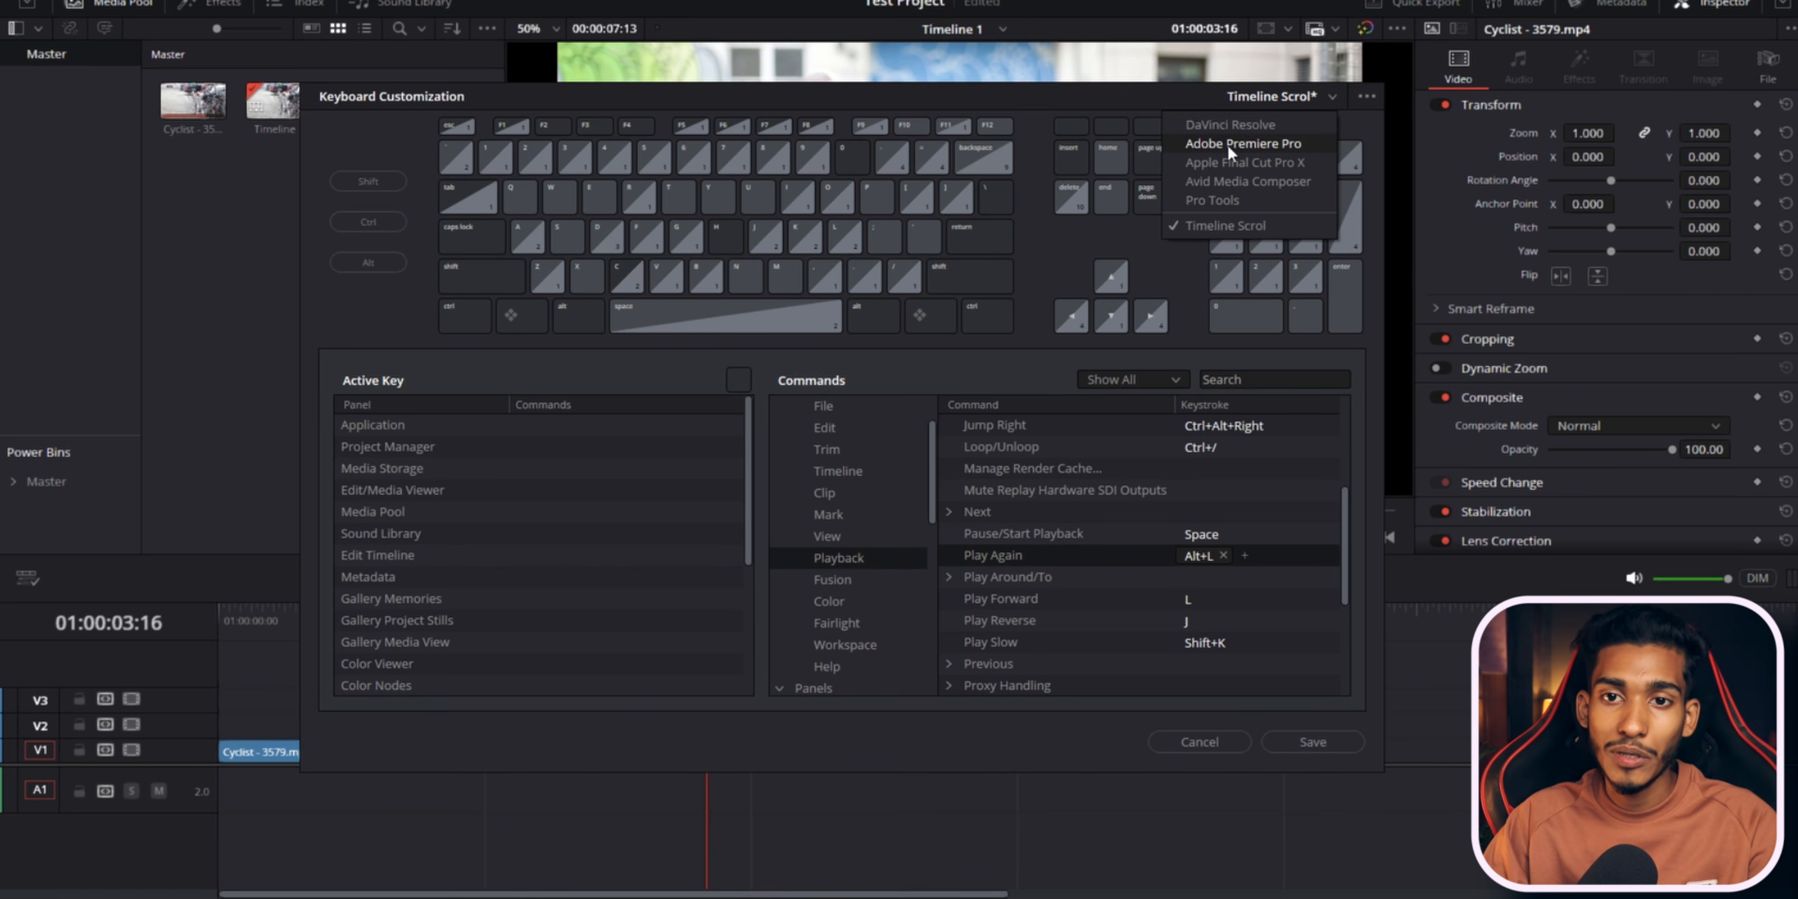
click(1259, 143)
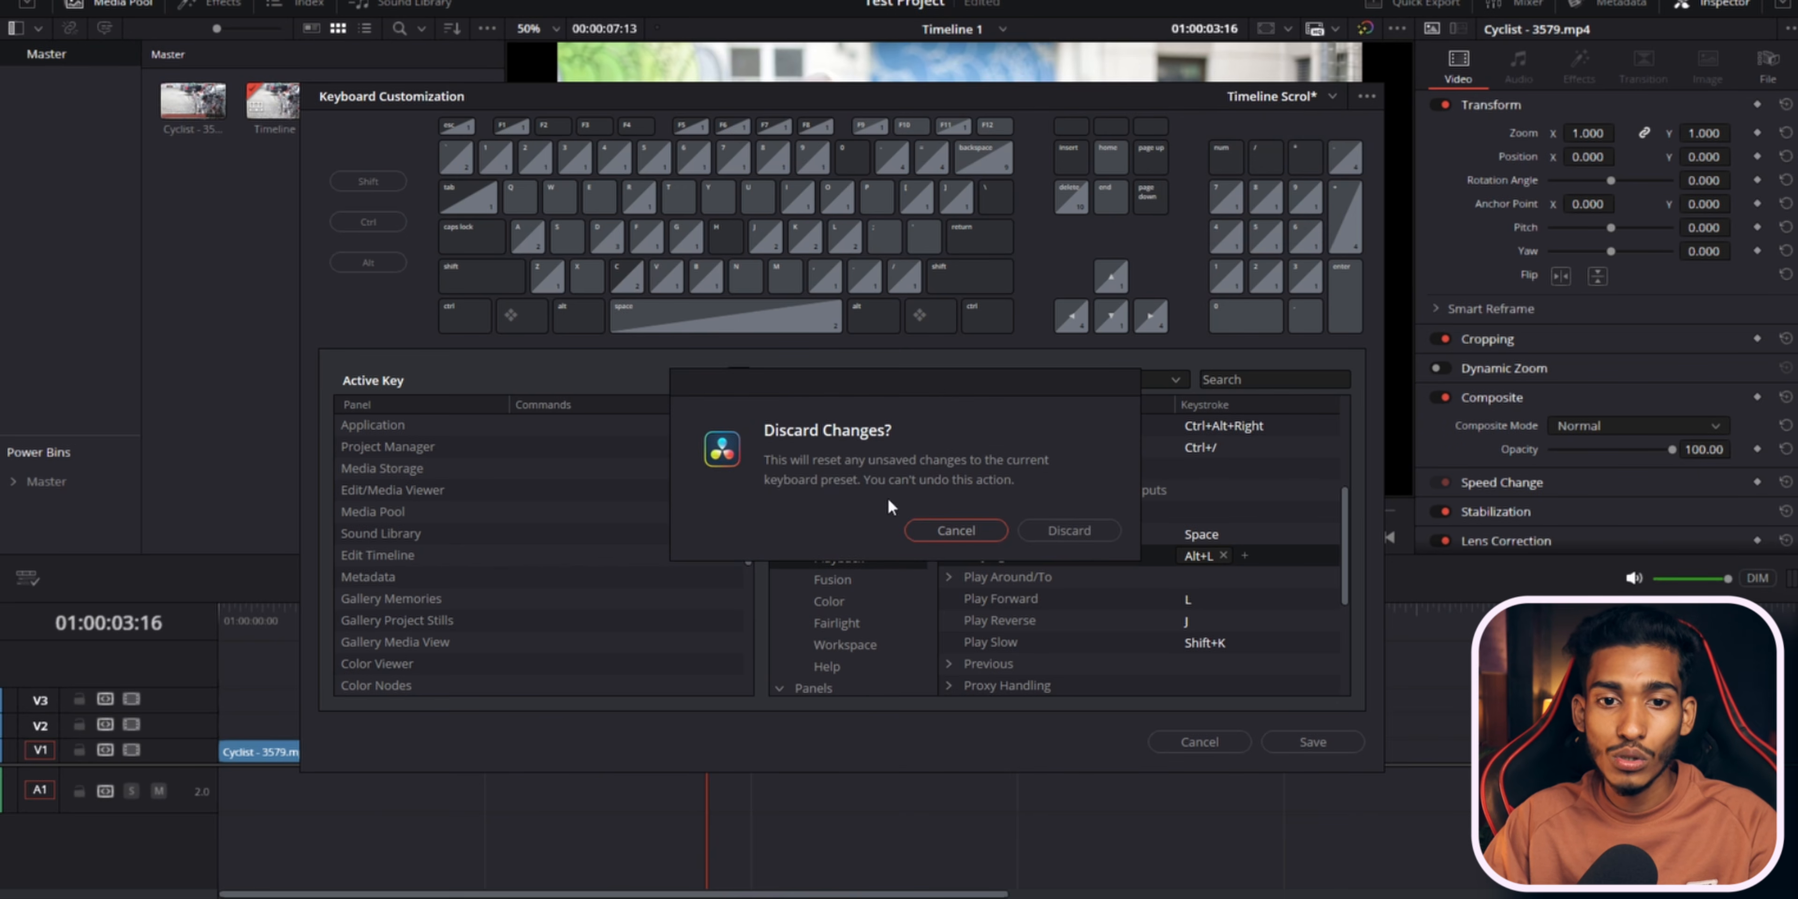
click(942, 529)
Reopen the keyboard preset list, then close Keyboard Customization without saving.
mouse_move(888, 98)
mouse_down()
mouse_move(1015, 96)
mouse_move(918, 95)
mouse_up()
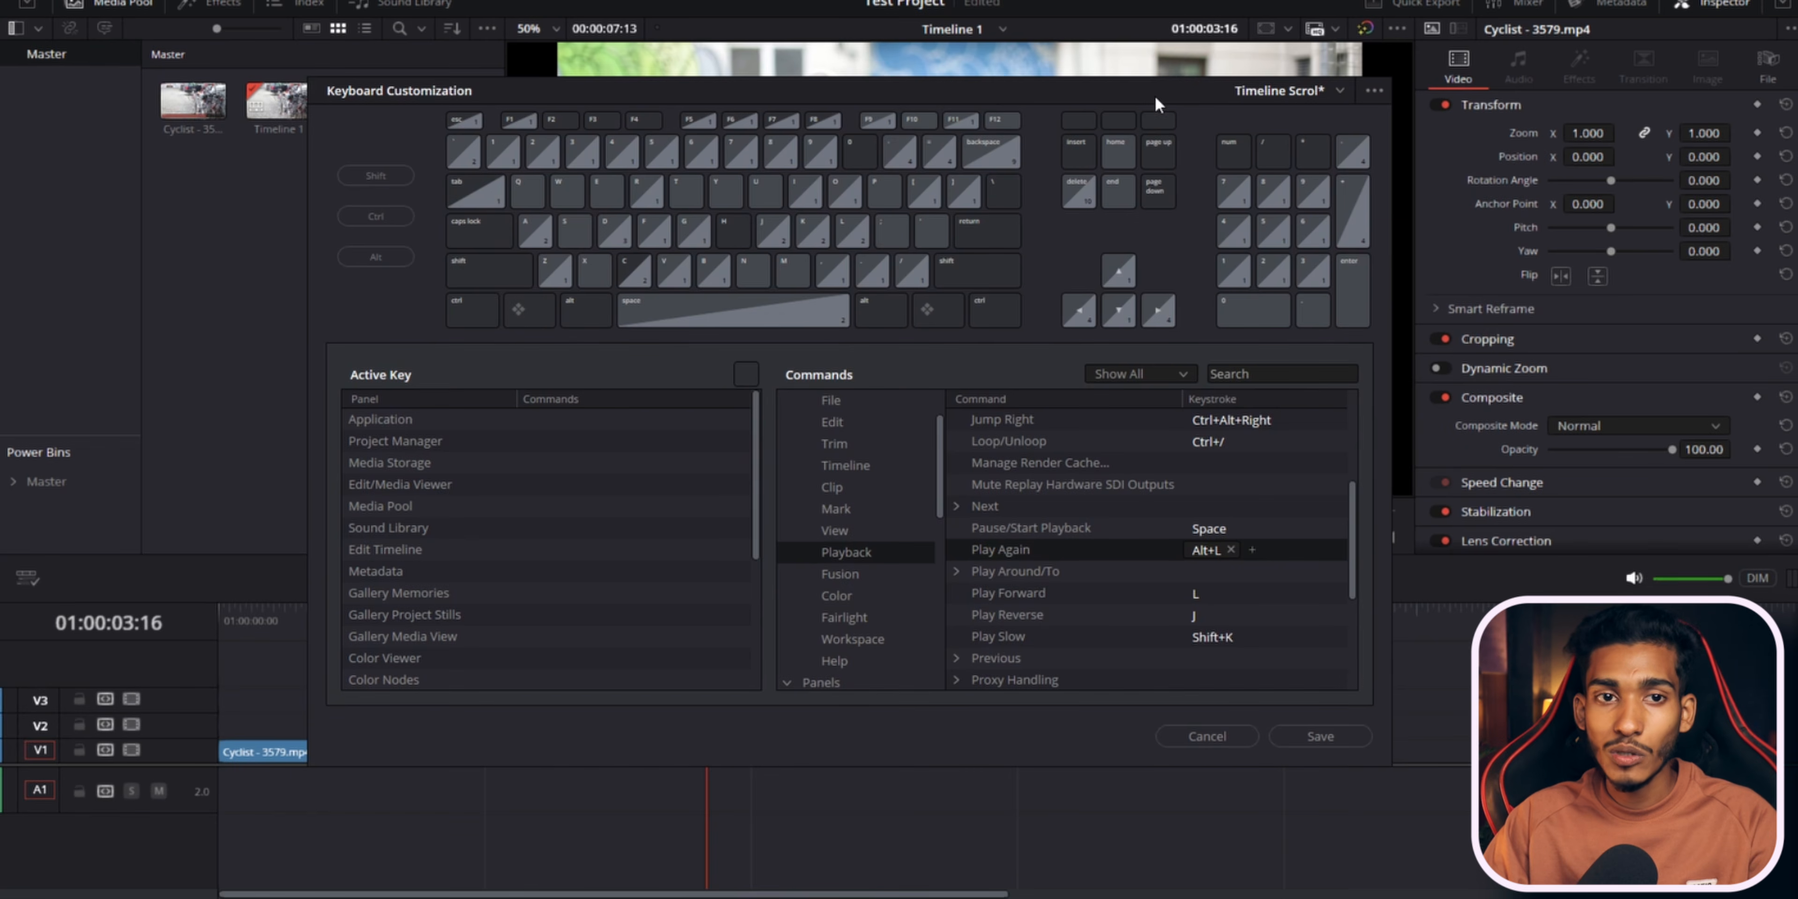
drag(1155, 96, 1149, 89)
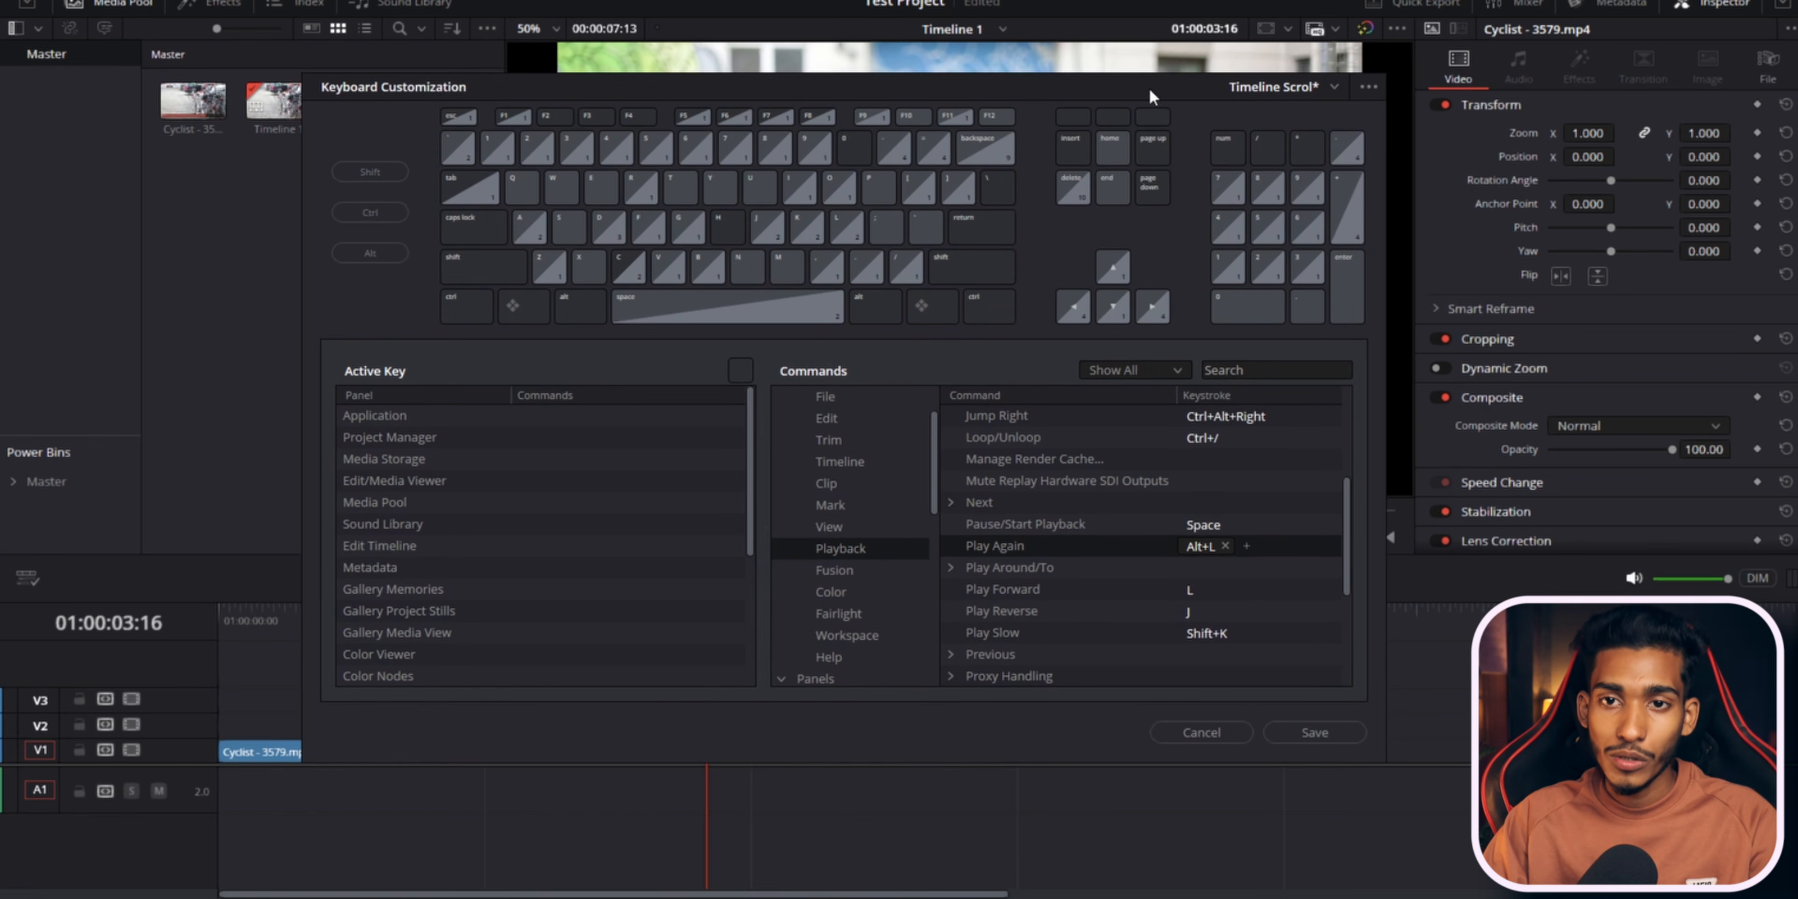
click(1318, 87)
click(1175, 86)
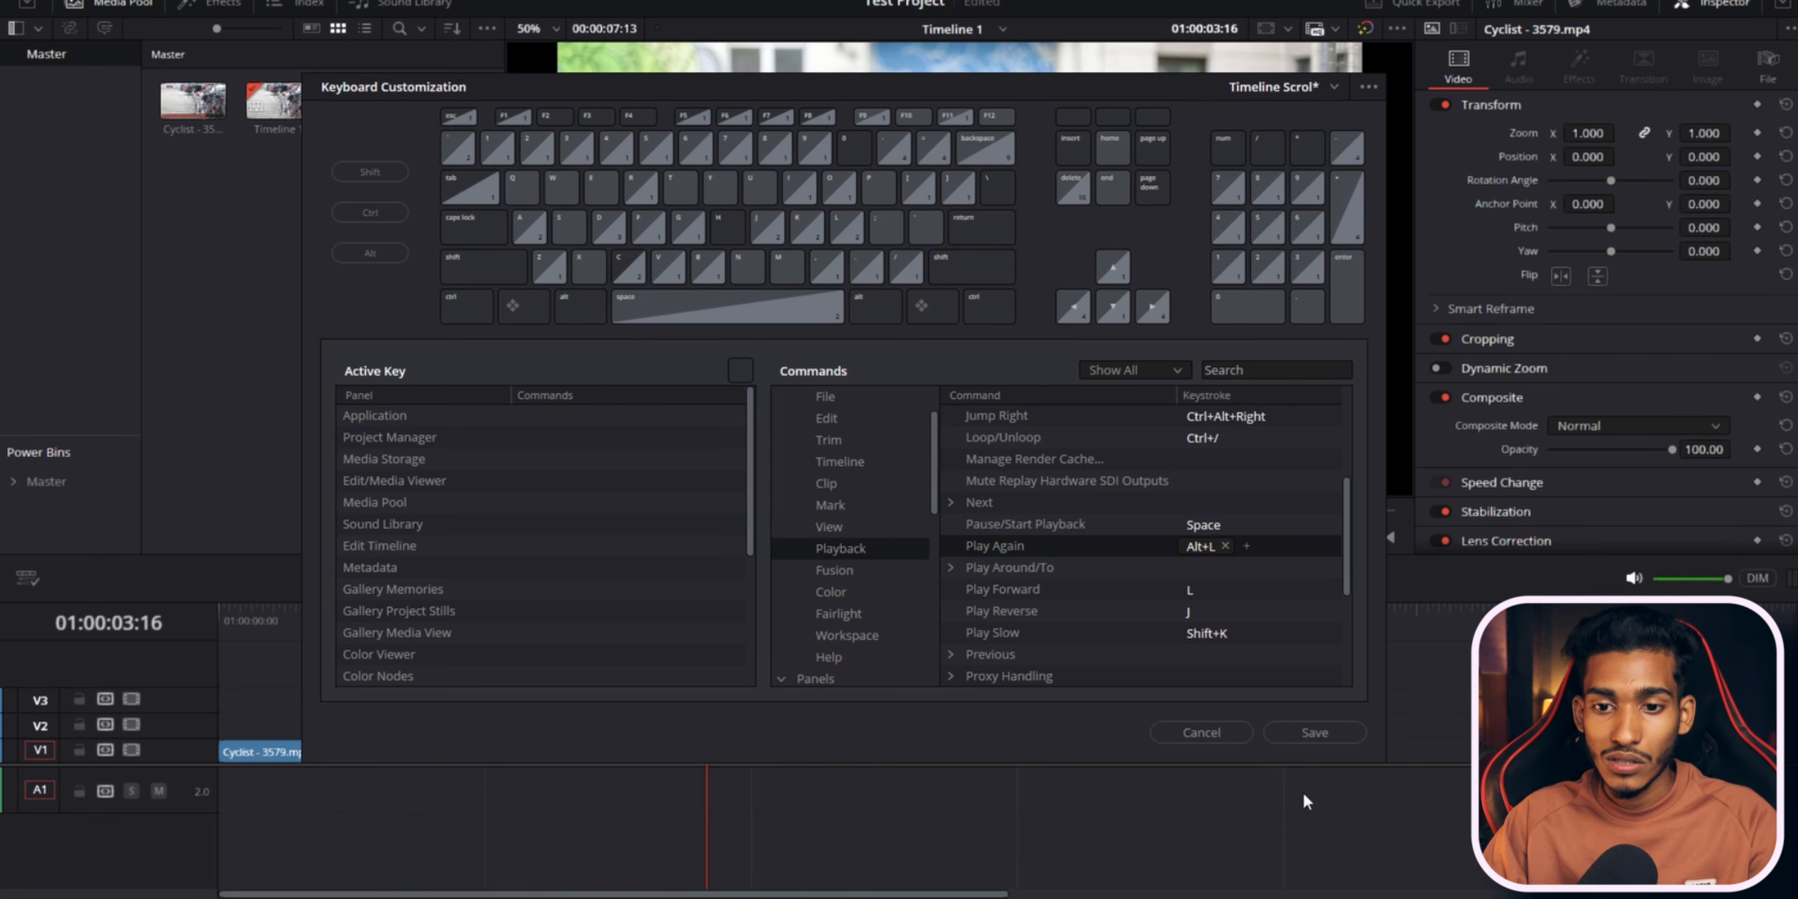
click(1201, 732)
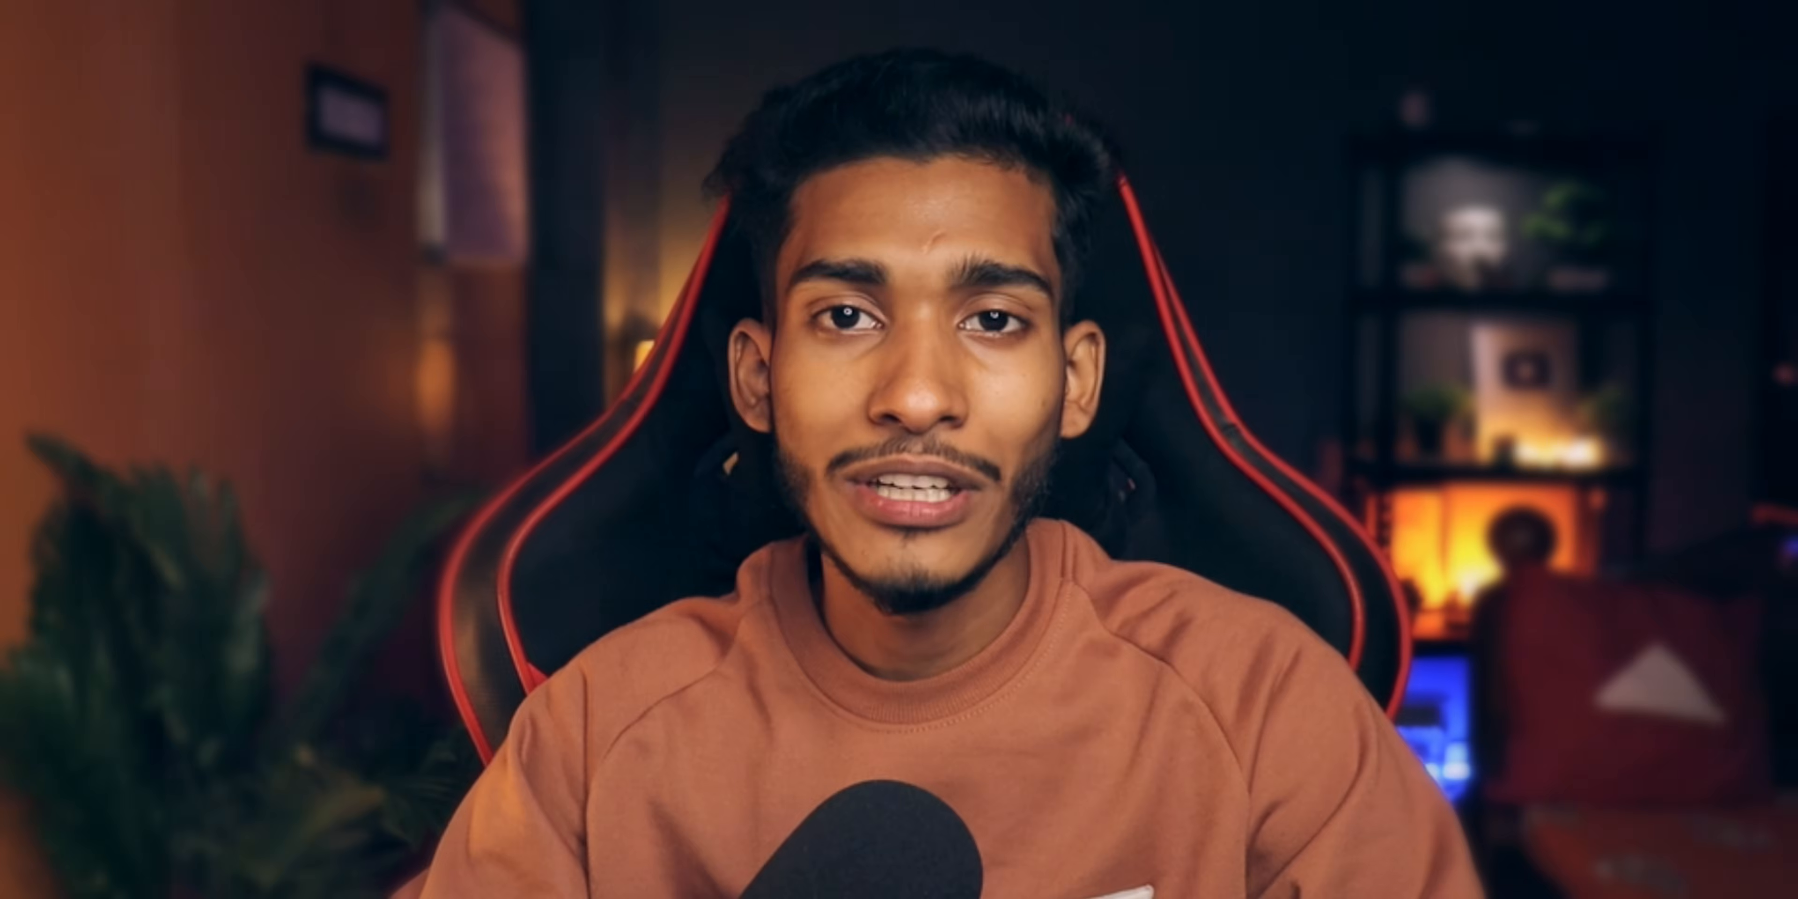